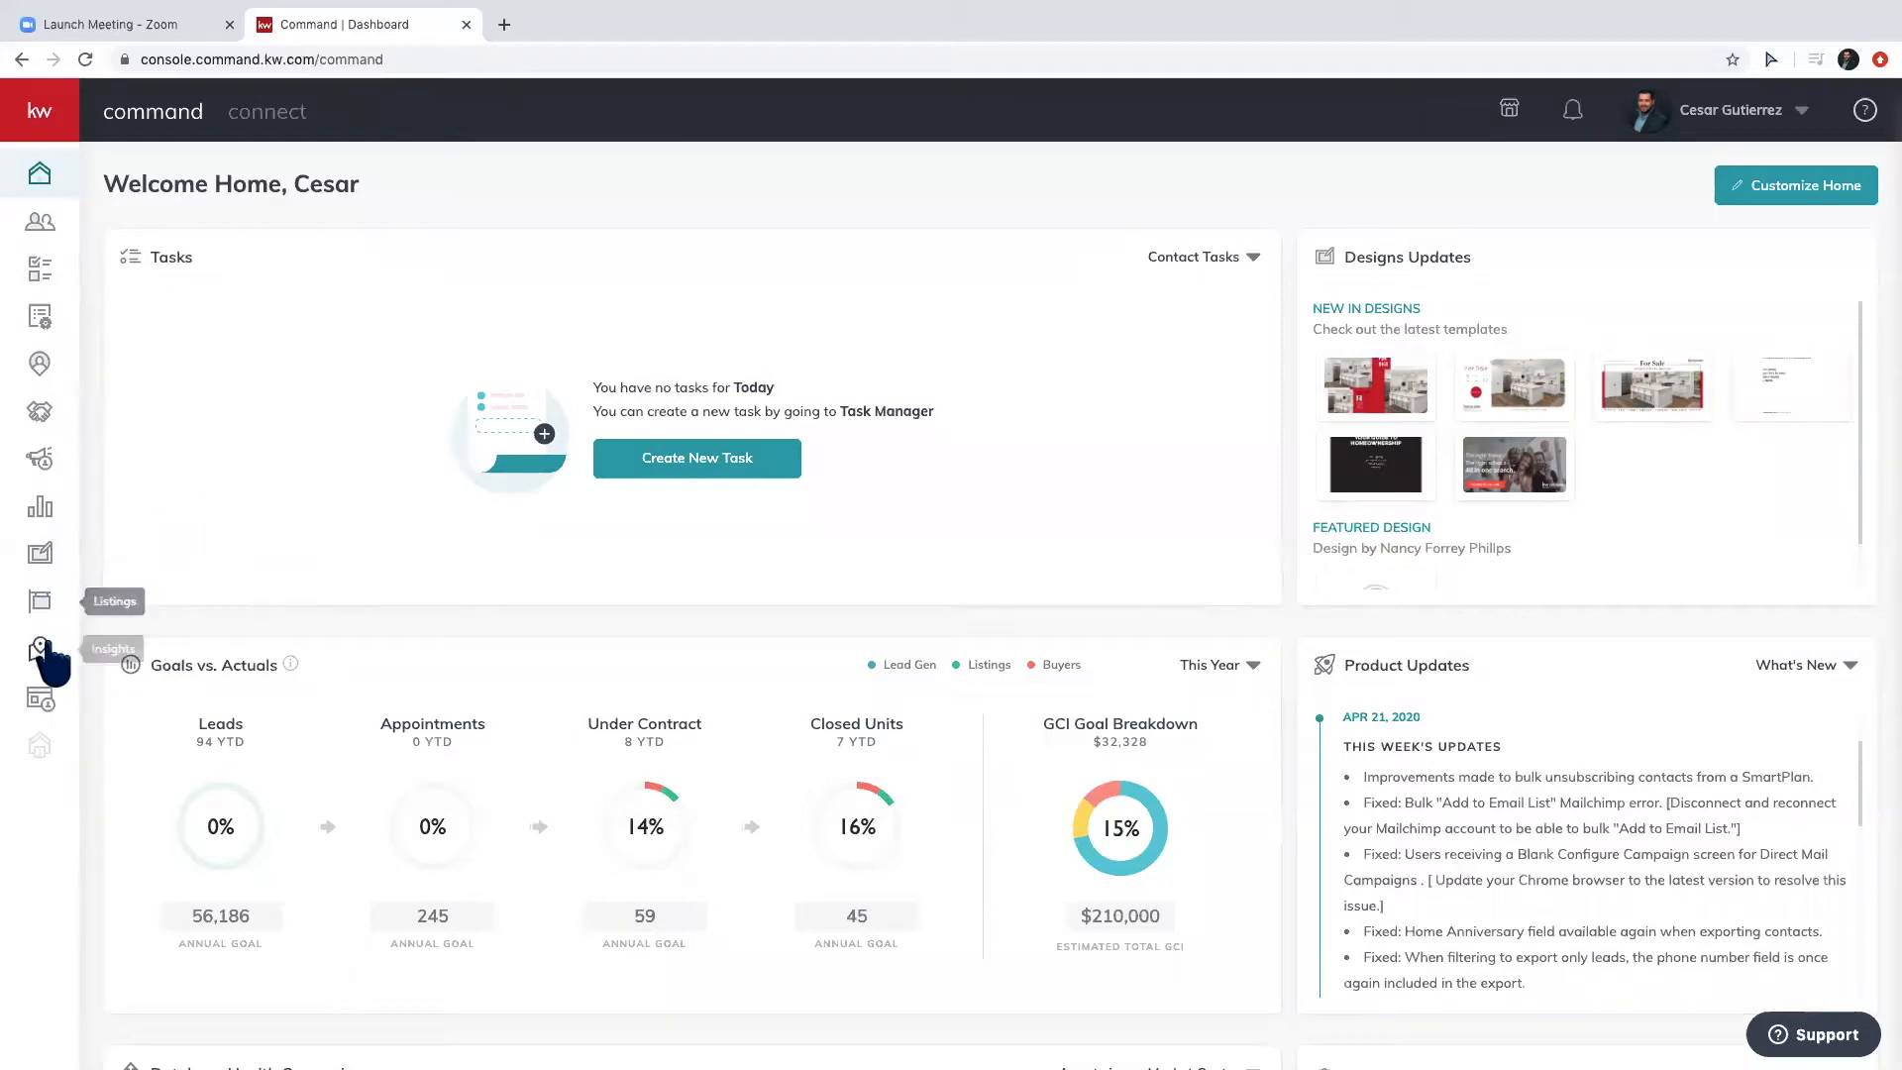
Open the Consumer section's Landing Pages list, showing the three existing sites.
click(45, 700)
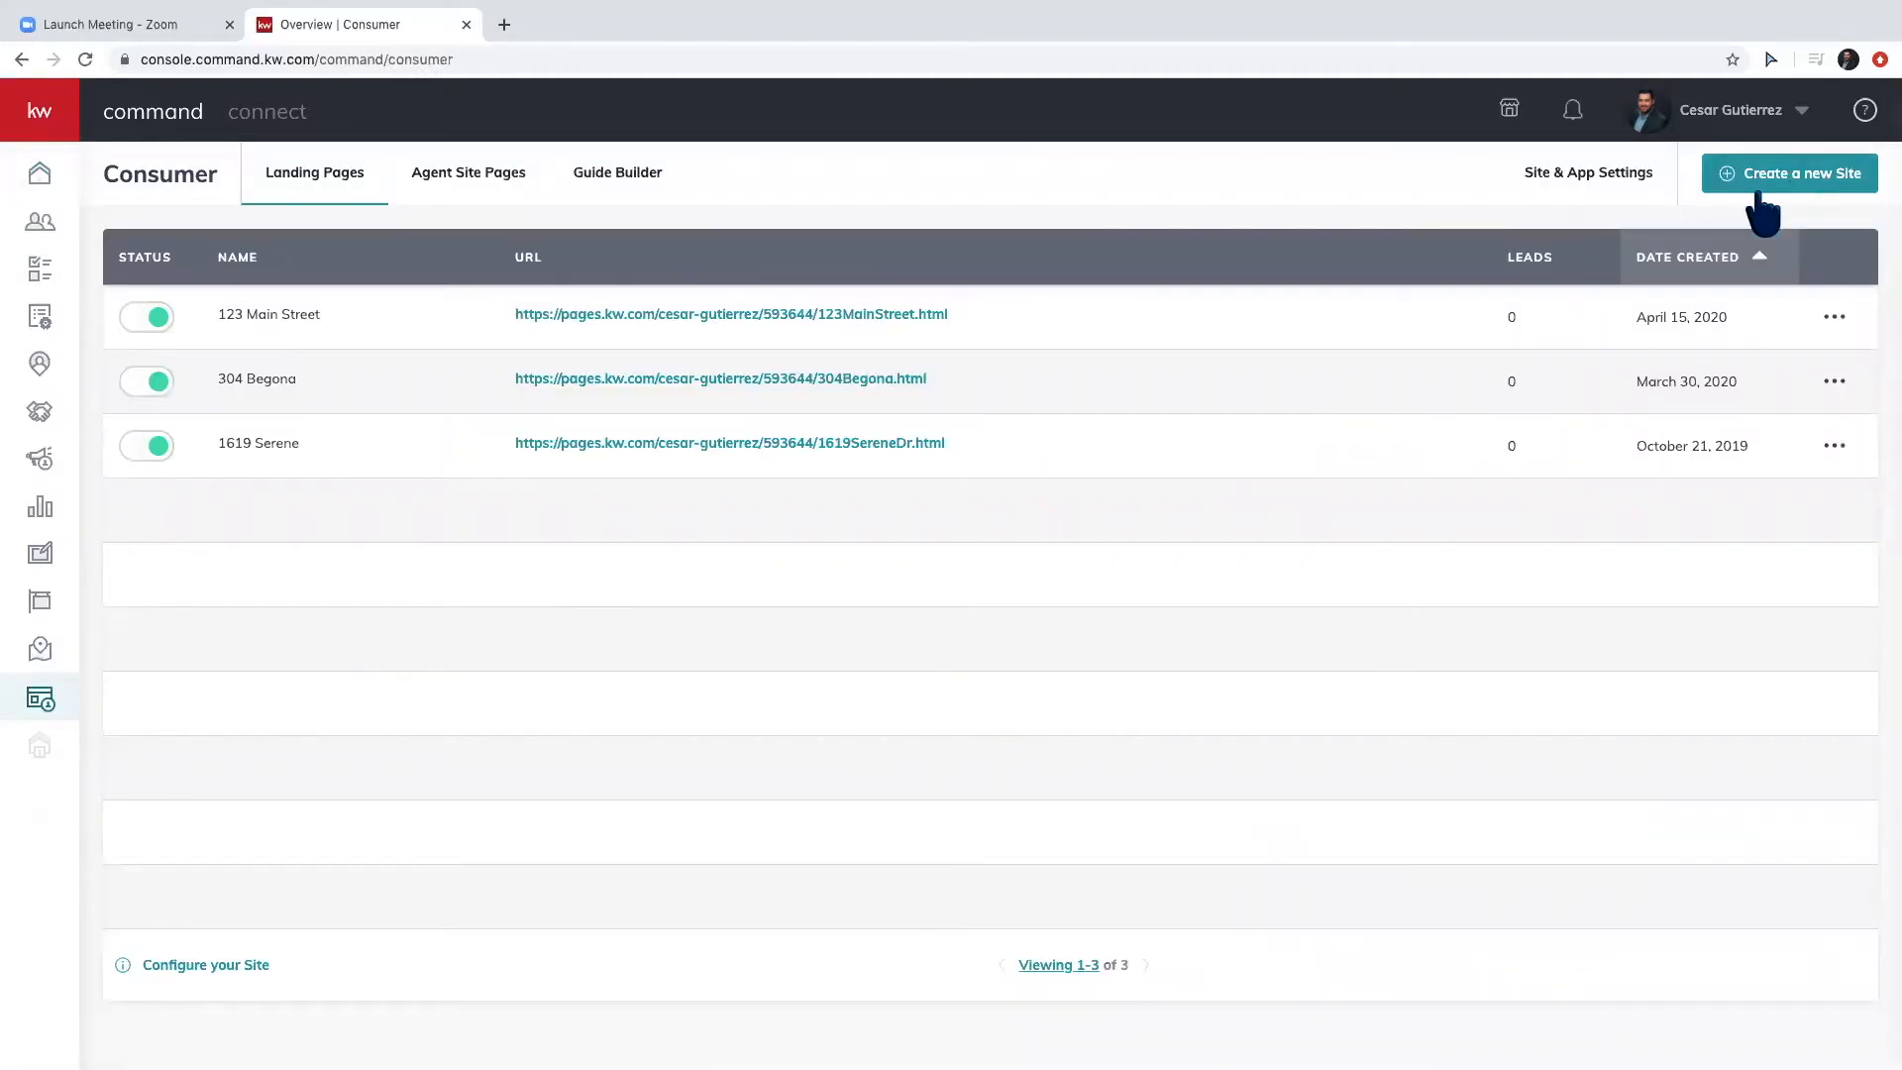
click(1793, 178)
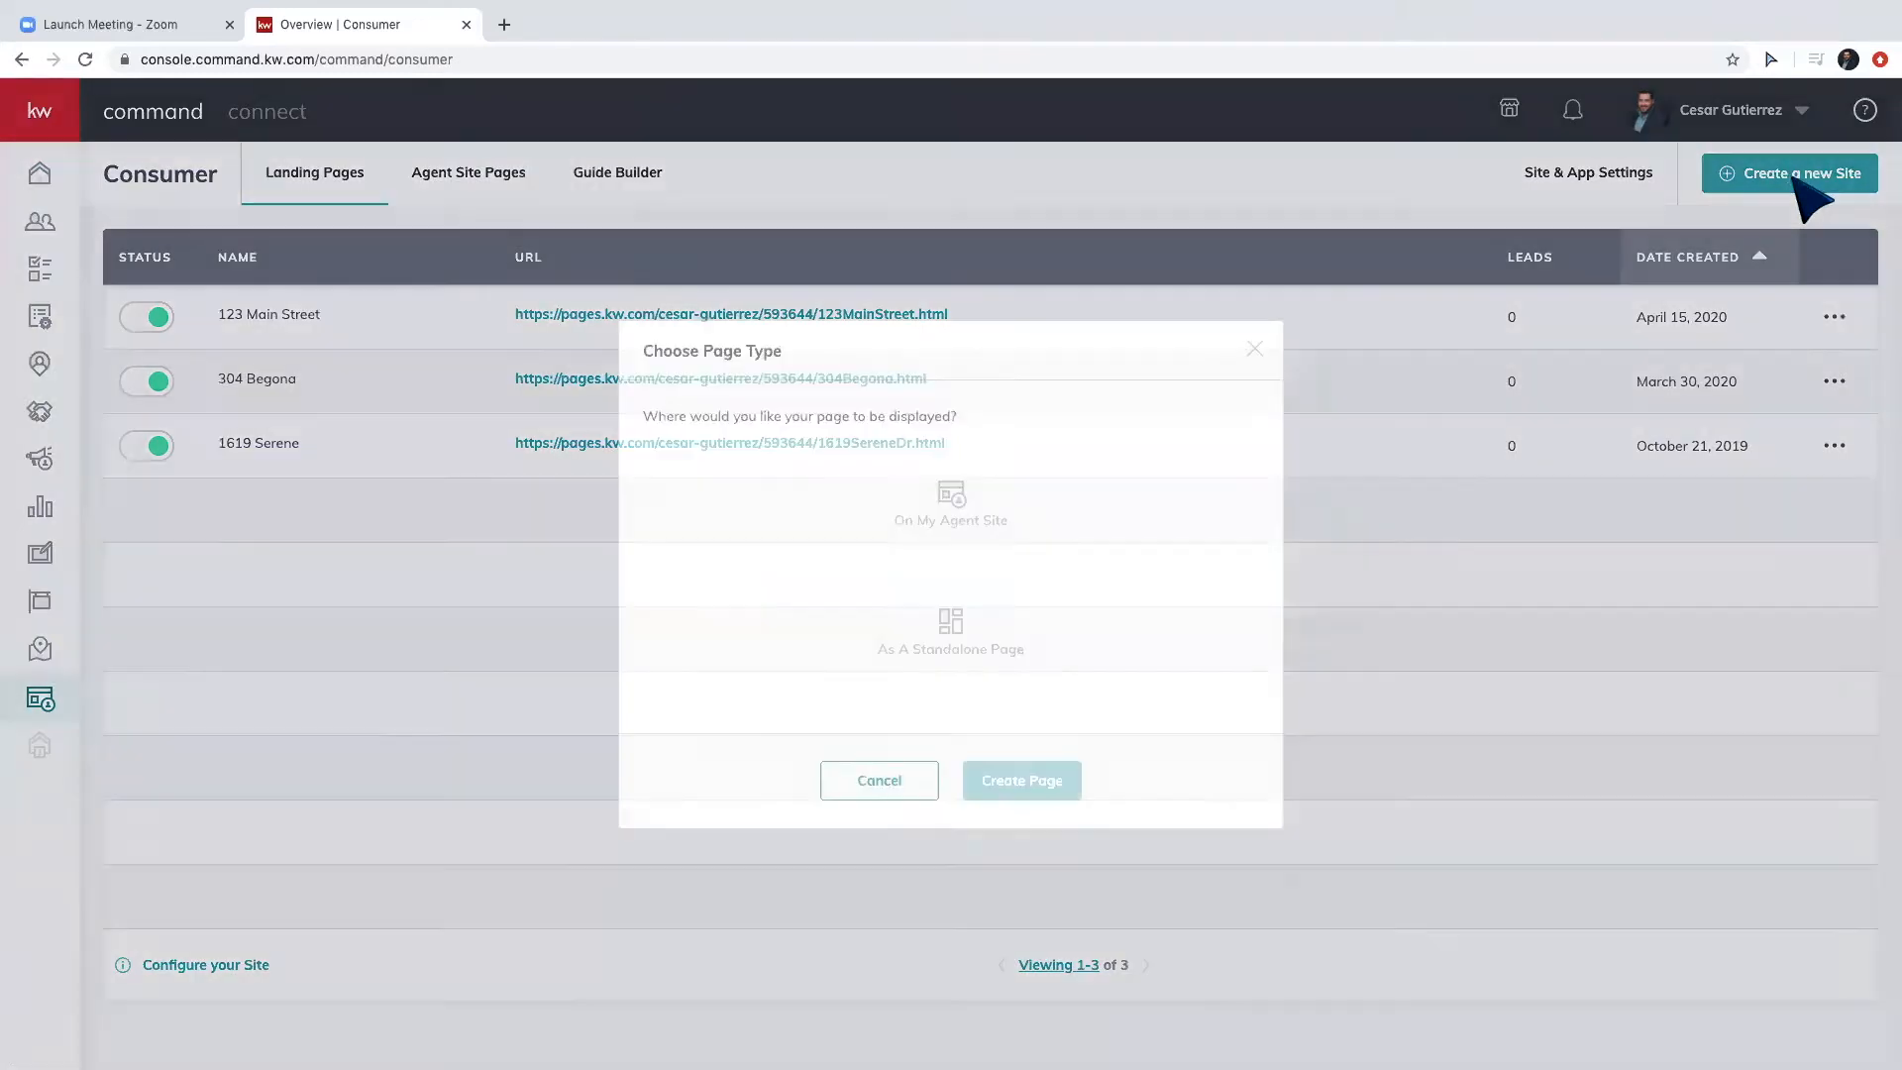
click(980, 644)
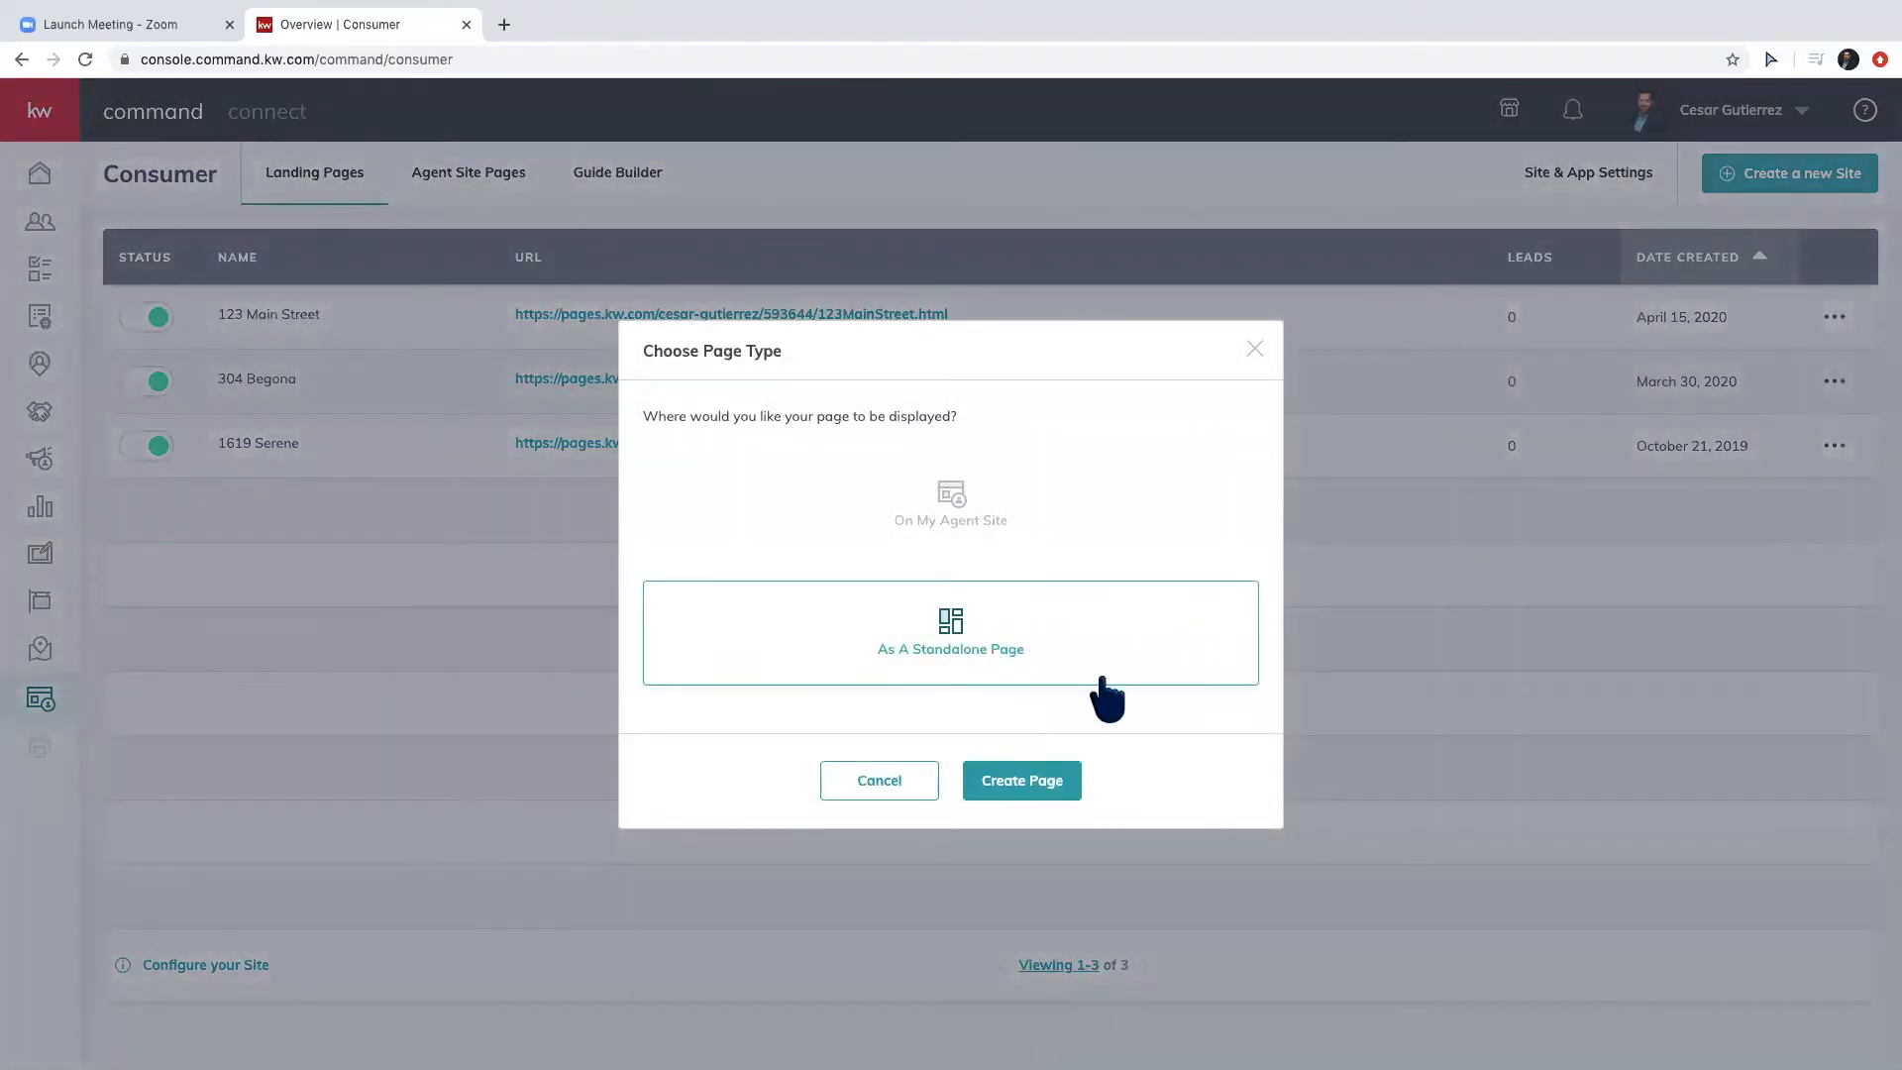
click(1028, 787)
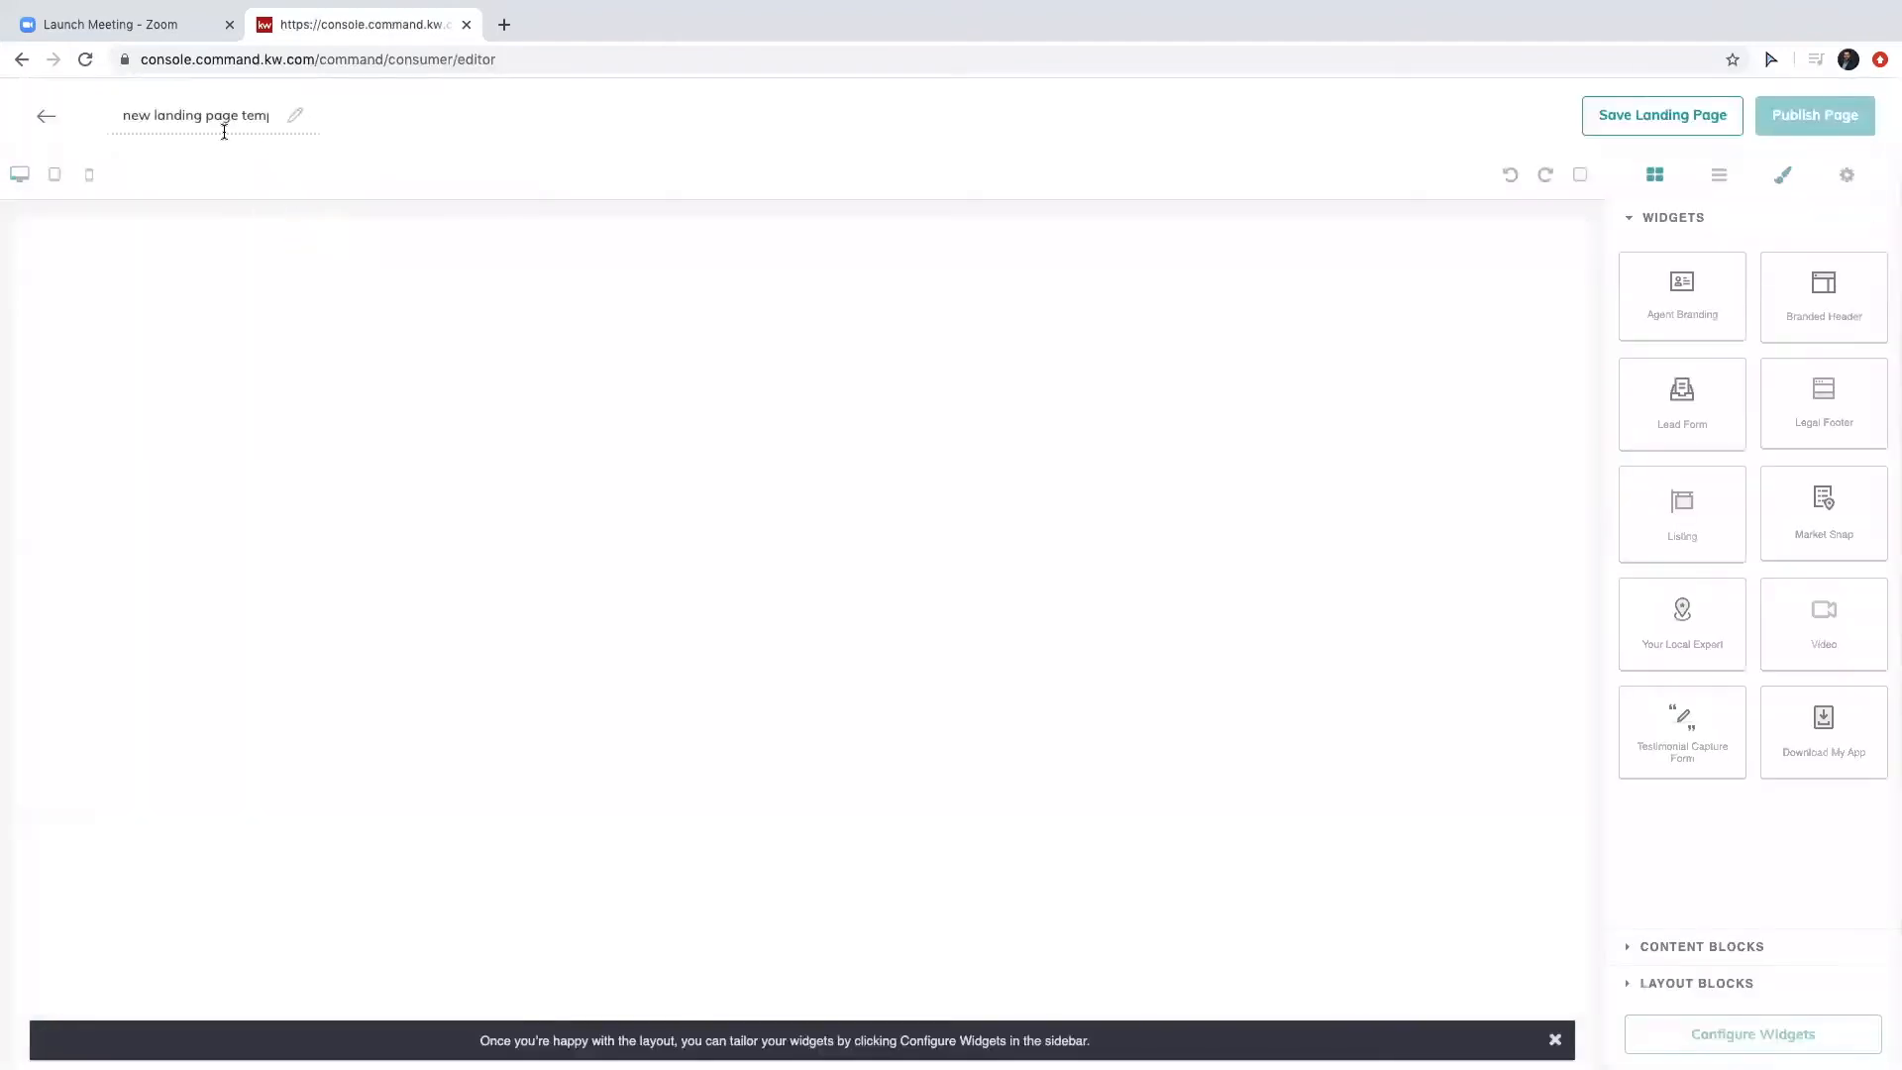
triple_click(224, 116)
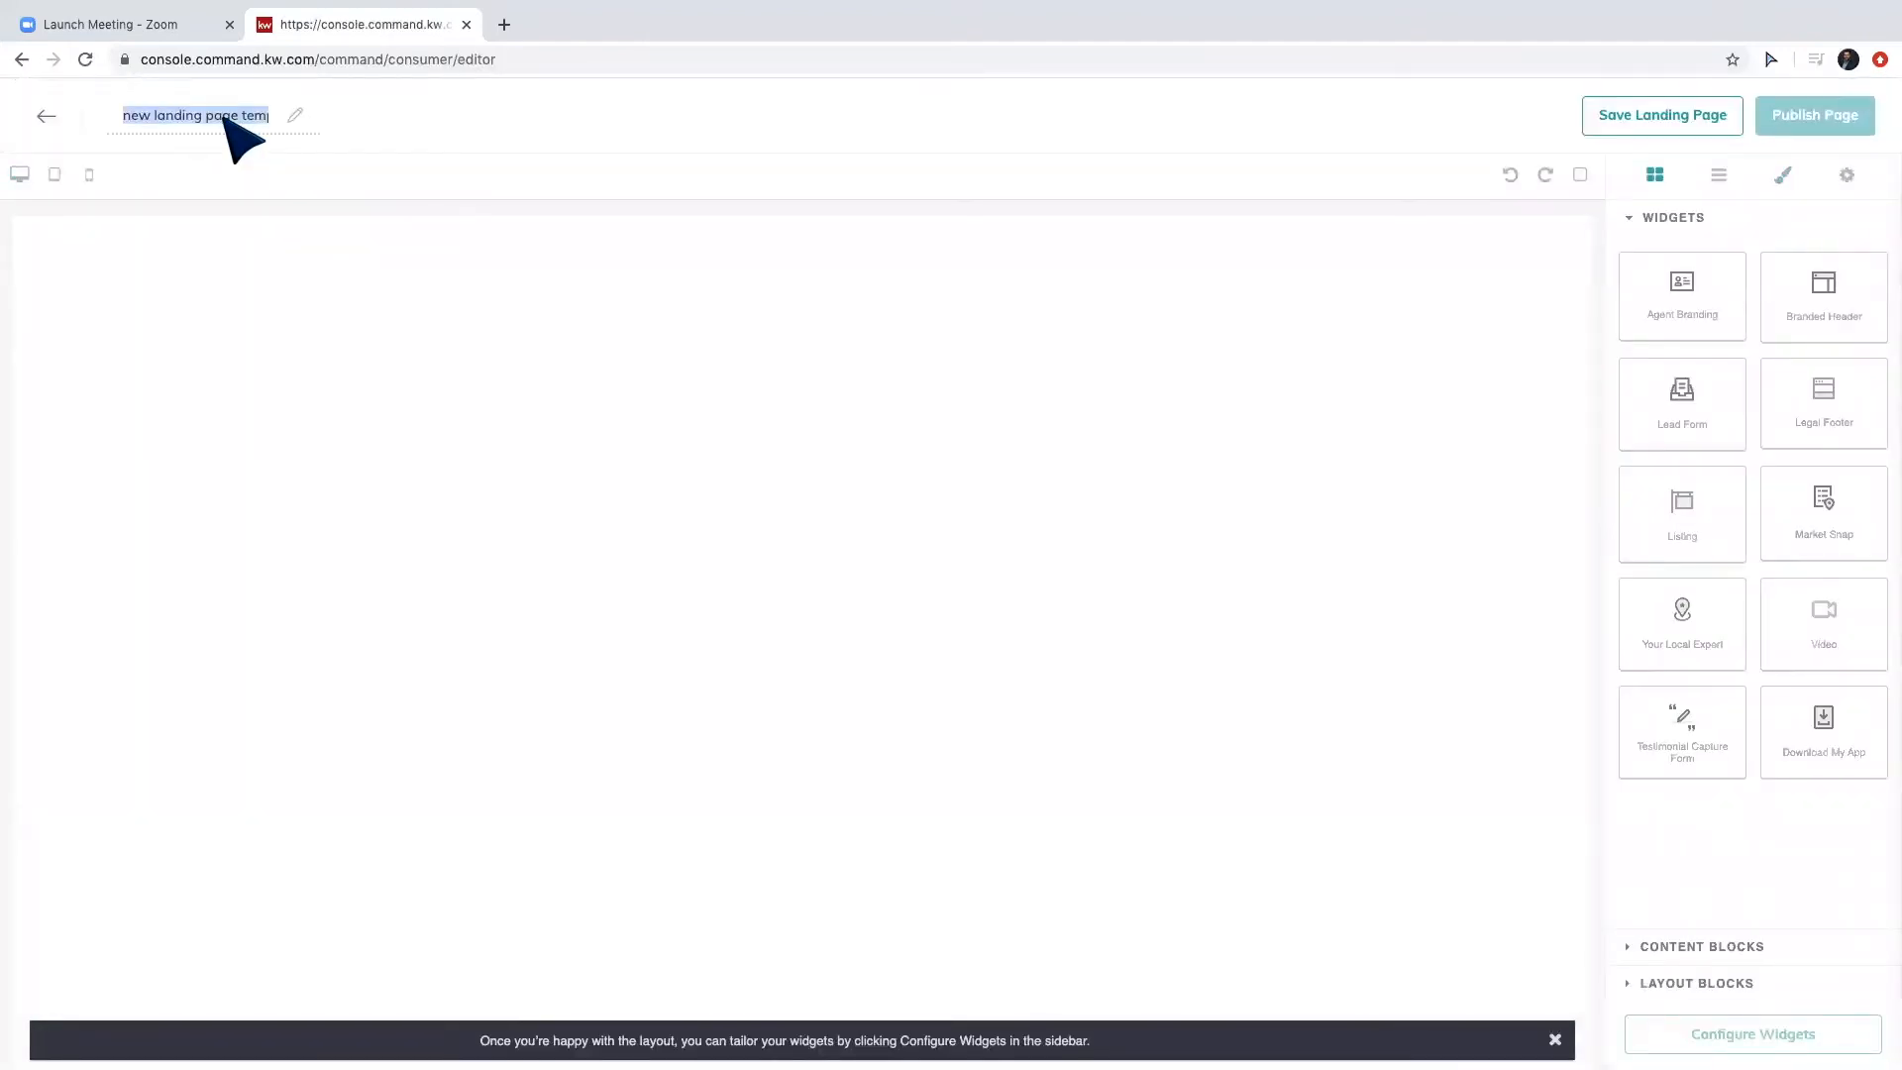
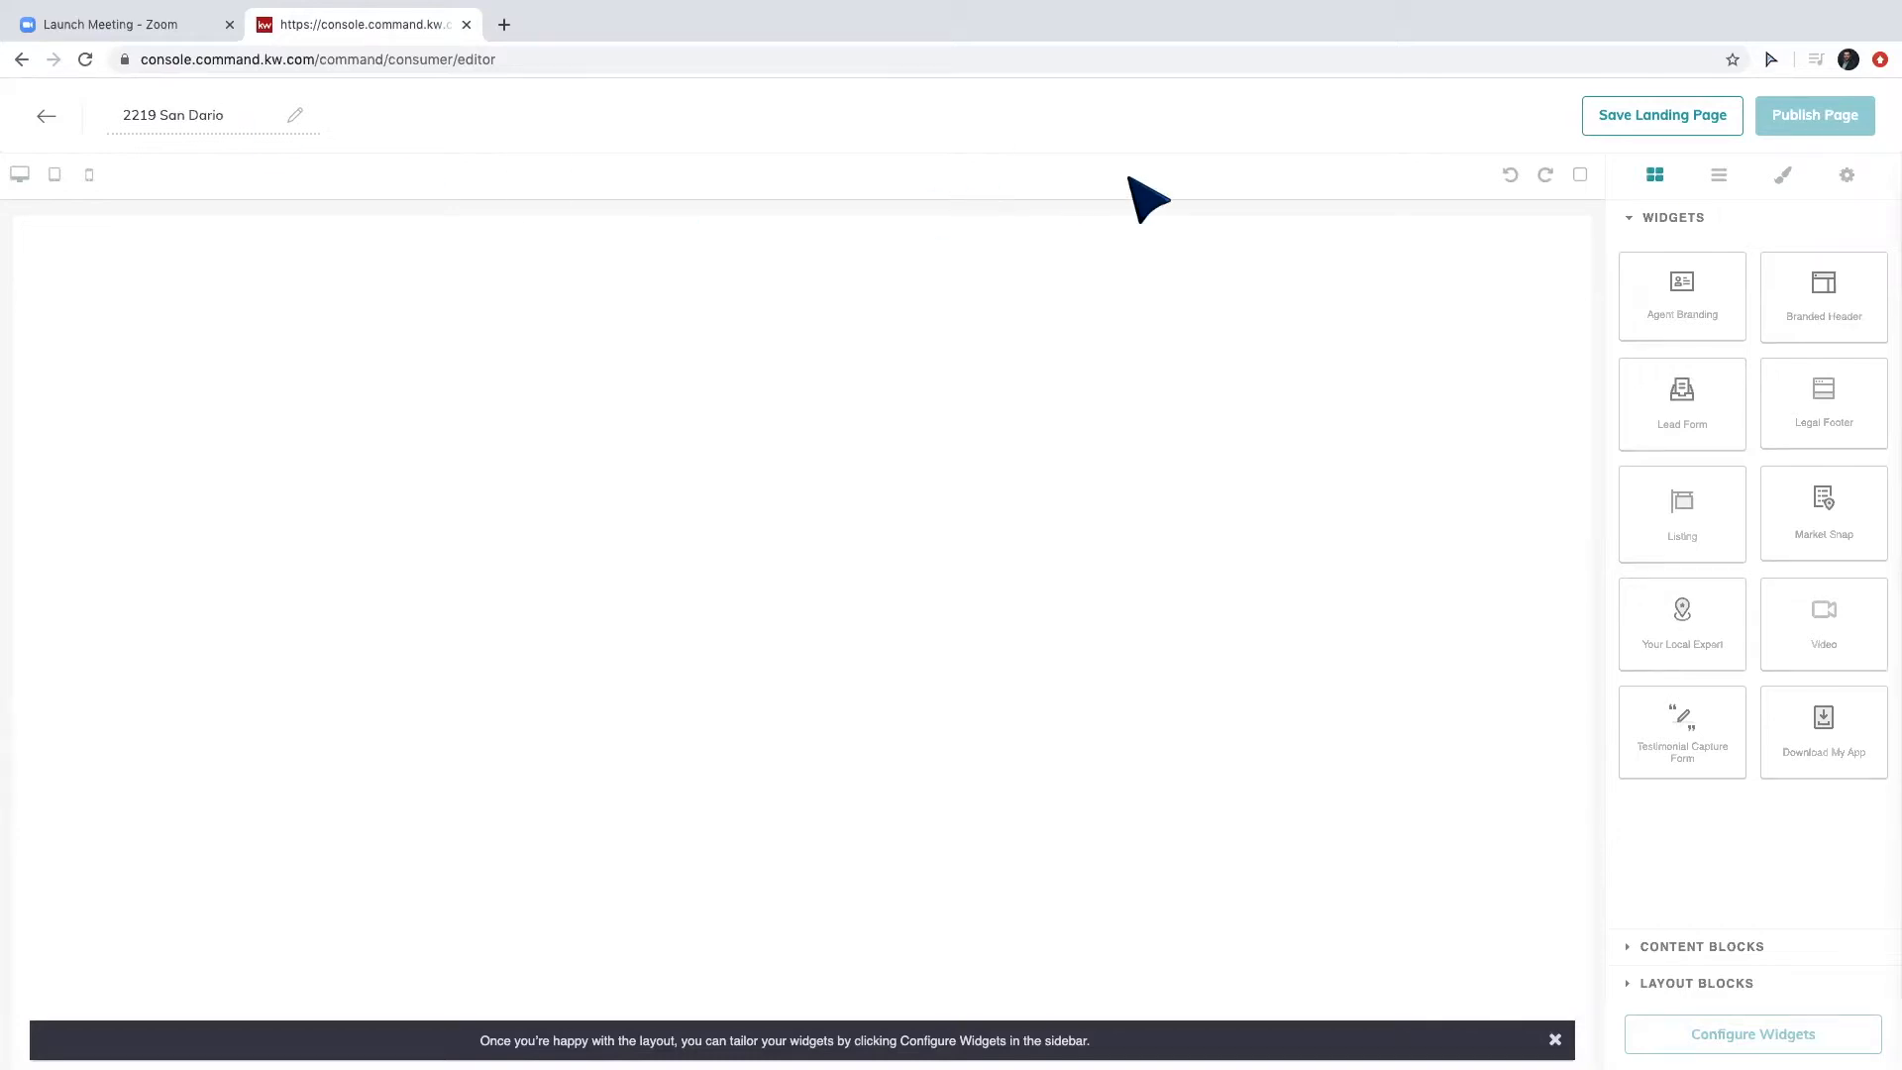
Place a Branded Header widget at the top of the canvas with a Listing widget below it.
drag(1844, 307, 1460, 302)
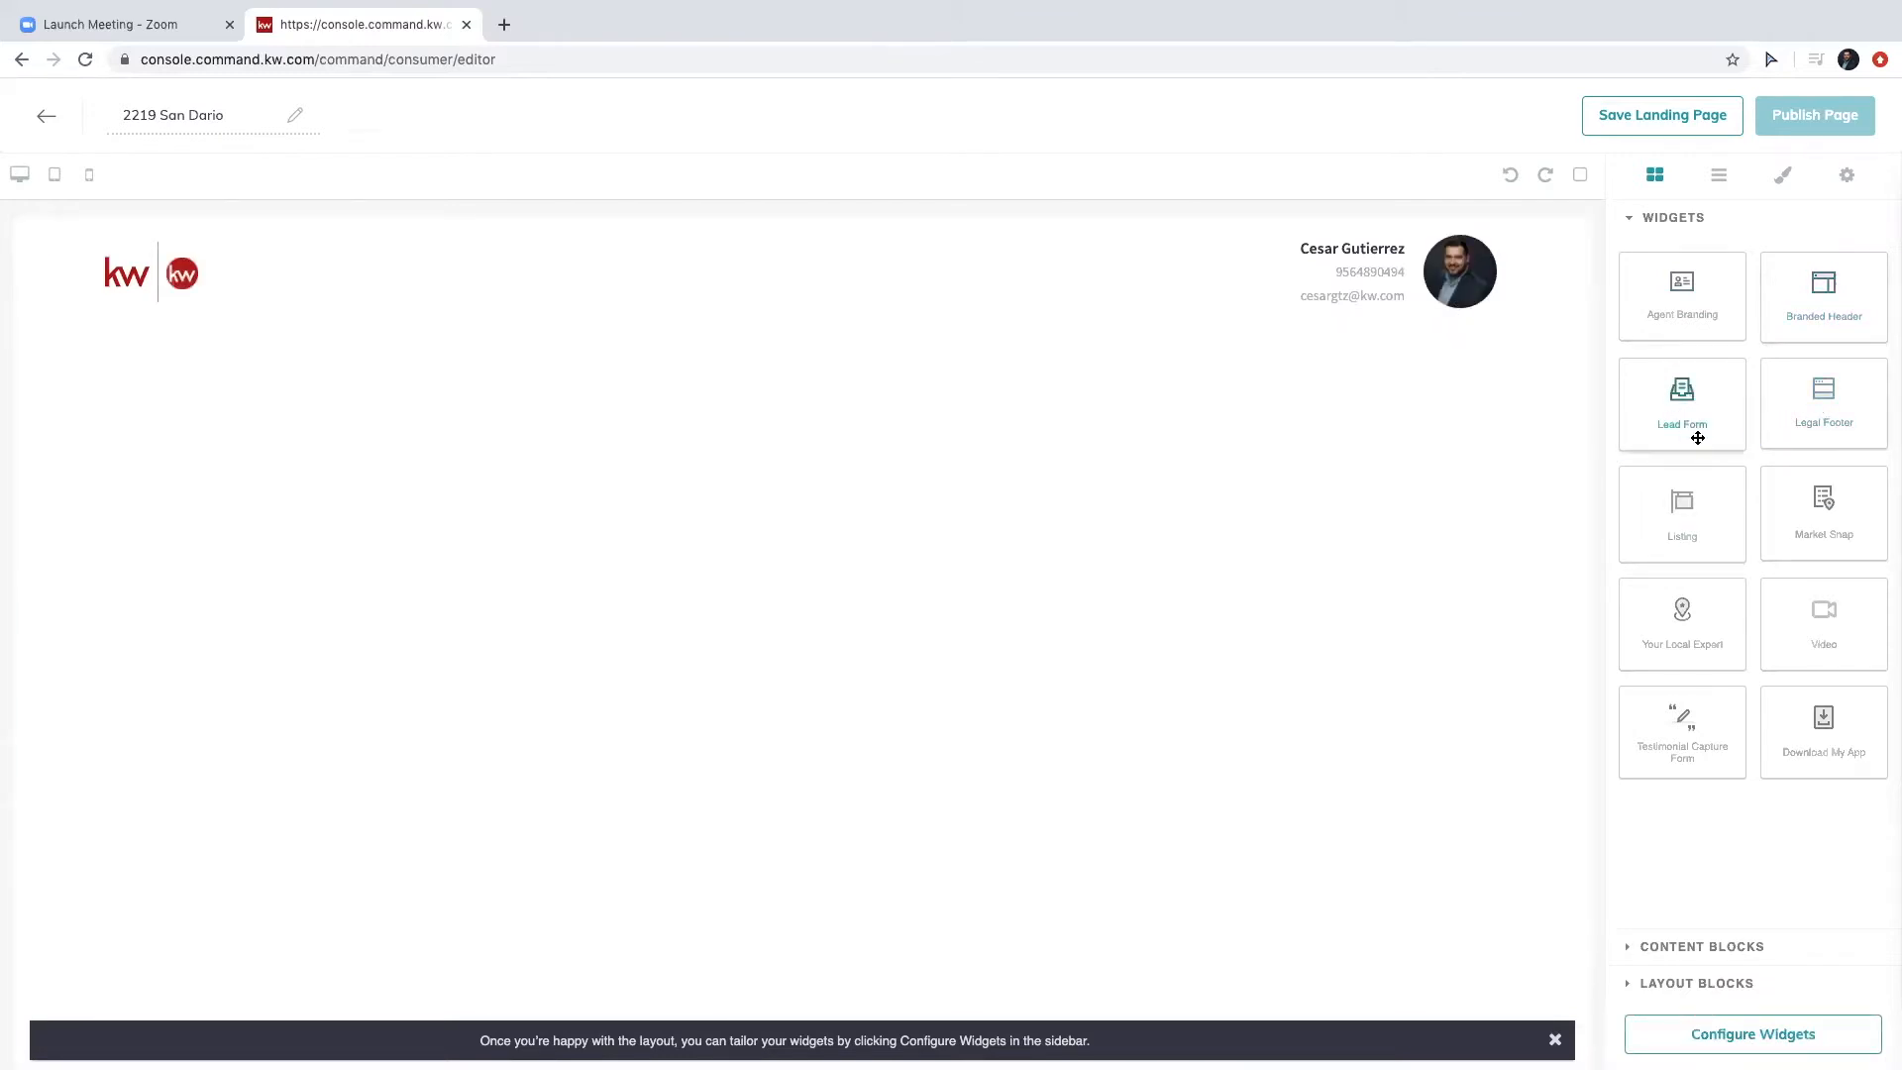
drag(1696, 518, 1422, 447)
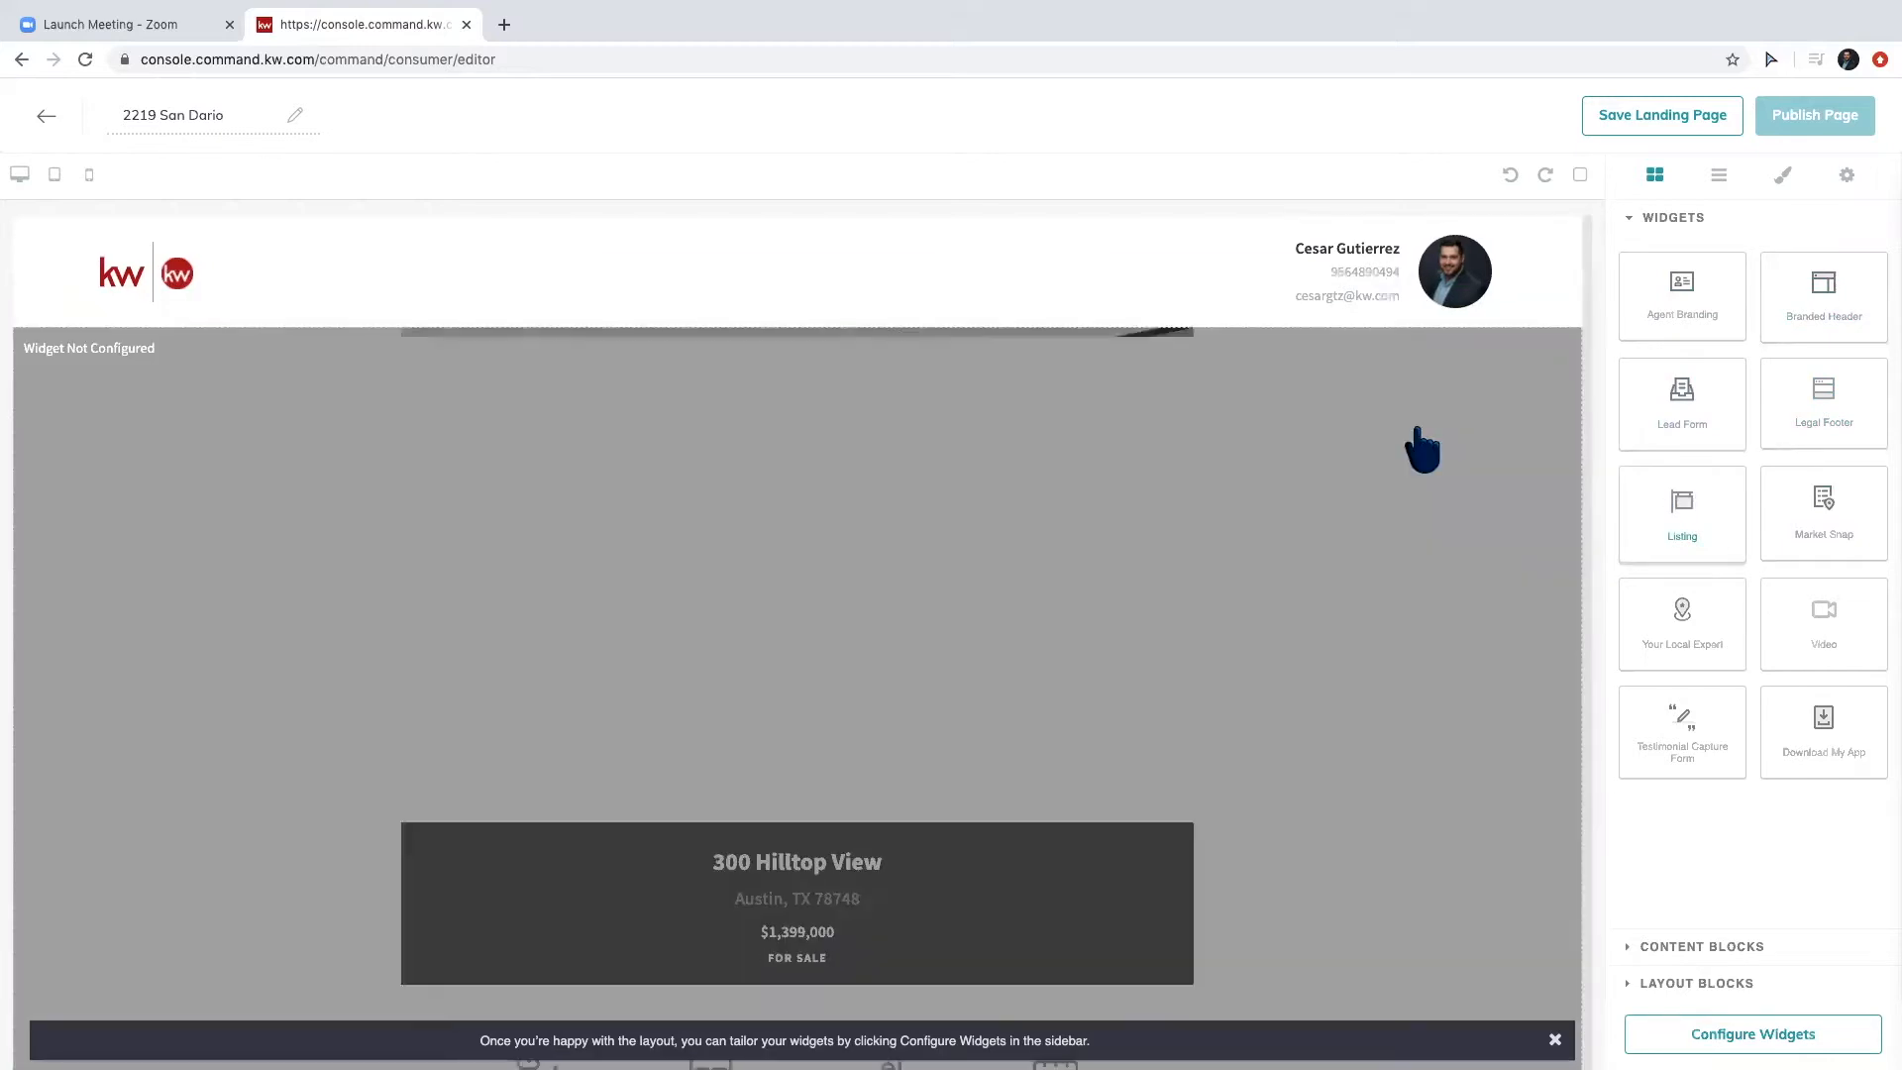
scroll(1342, 652, down, 10)
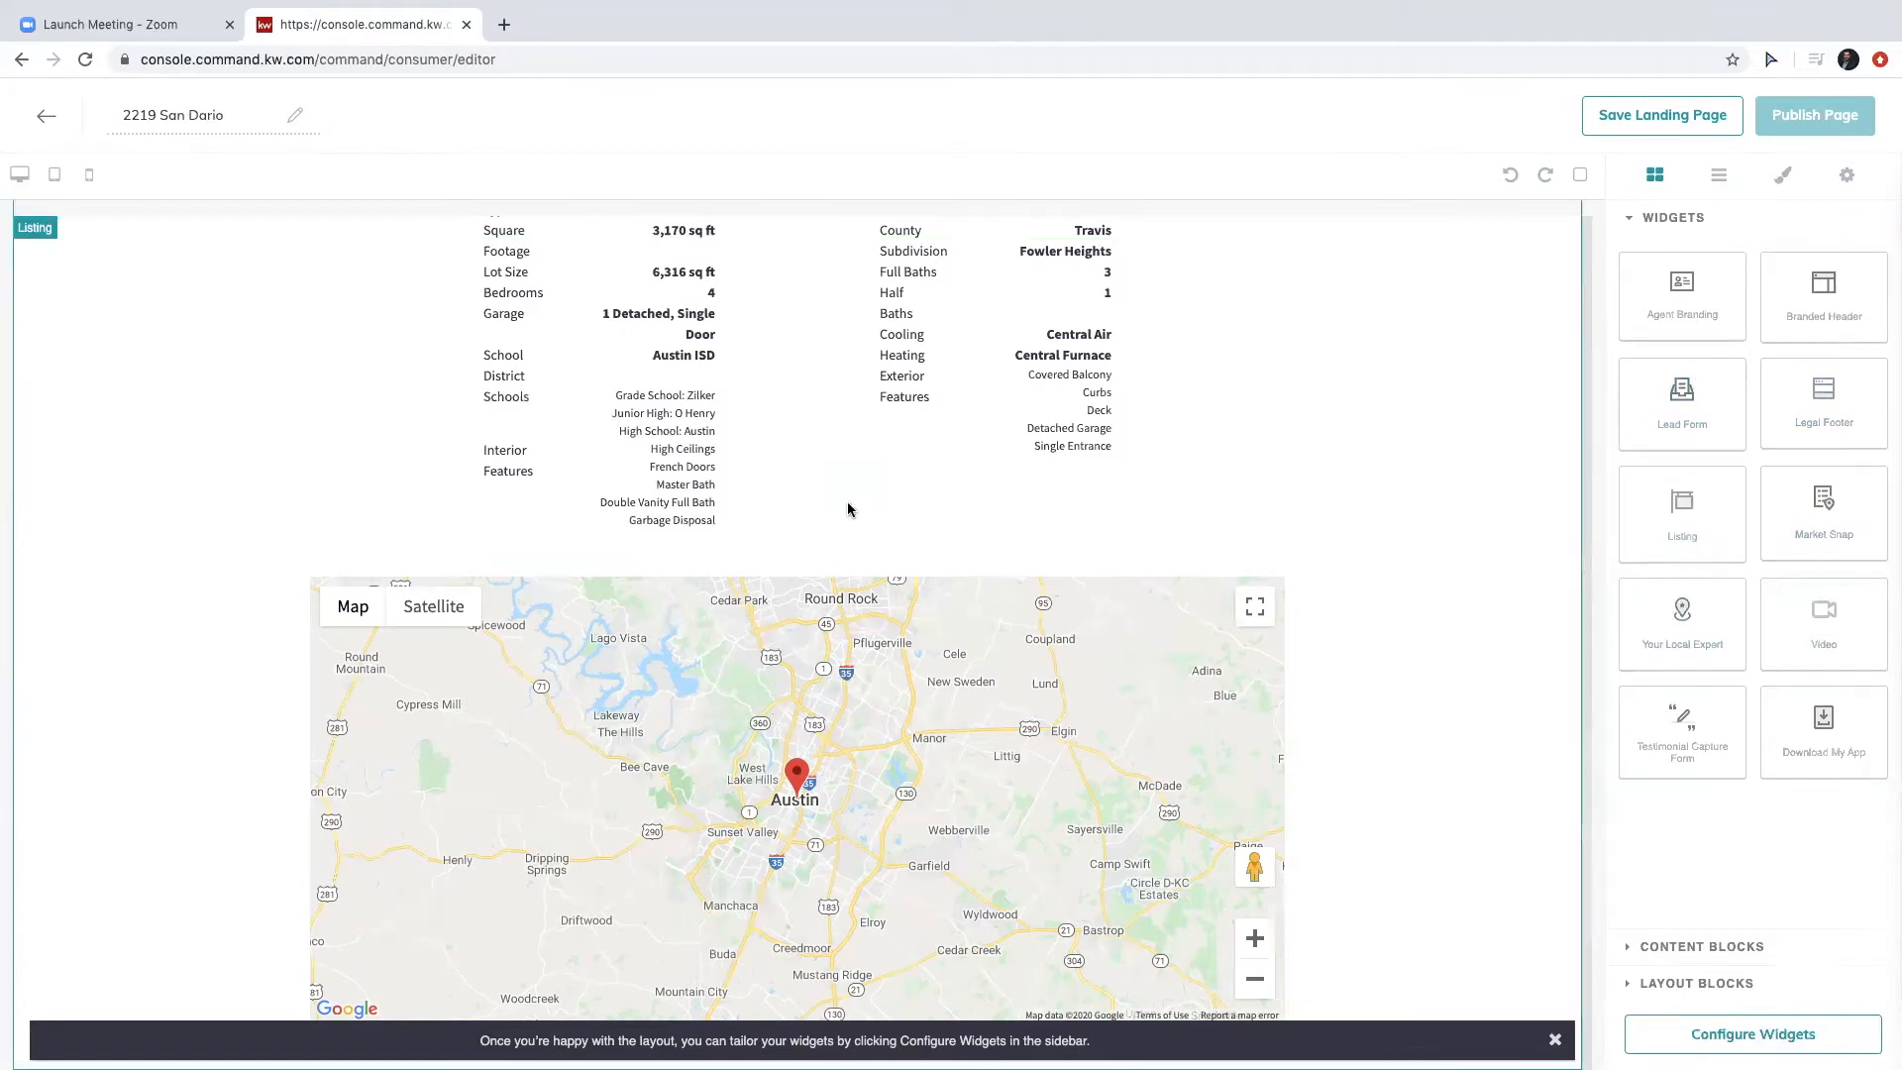
scroll(848, 510, down, 5)
scroll(847, 510, up, 10)
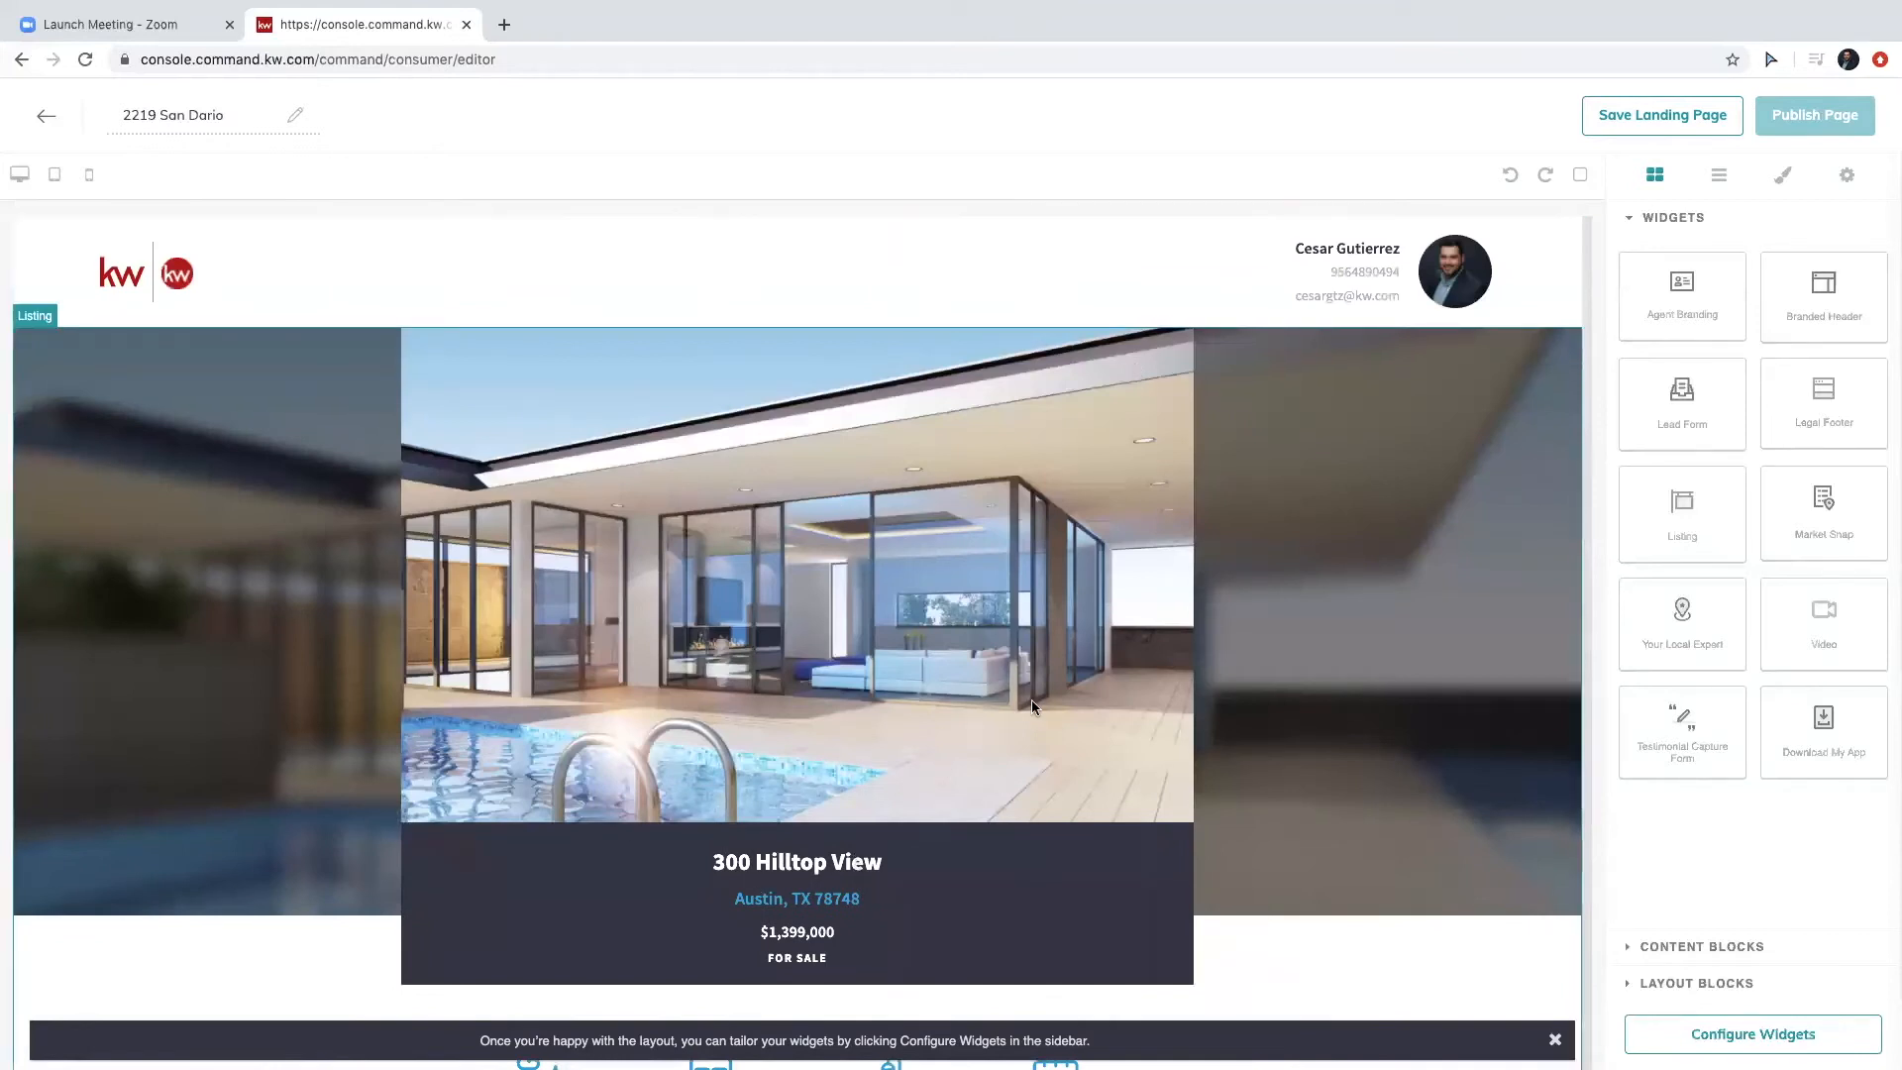
scroll(1031, 699, down, 15)
scroll(1031, 699, up, 5)
scroll(1033, 708, up, 10)
click(1709, 1033)
click(1698, 285)
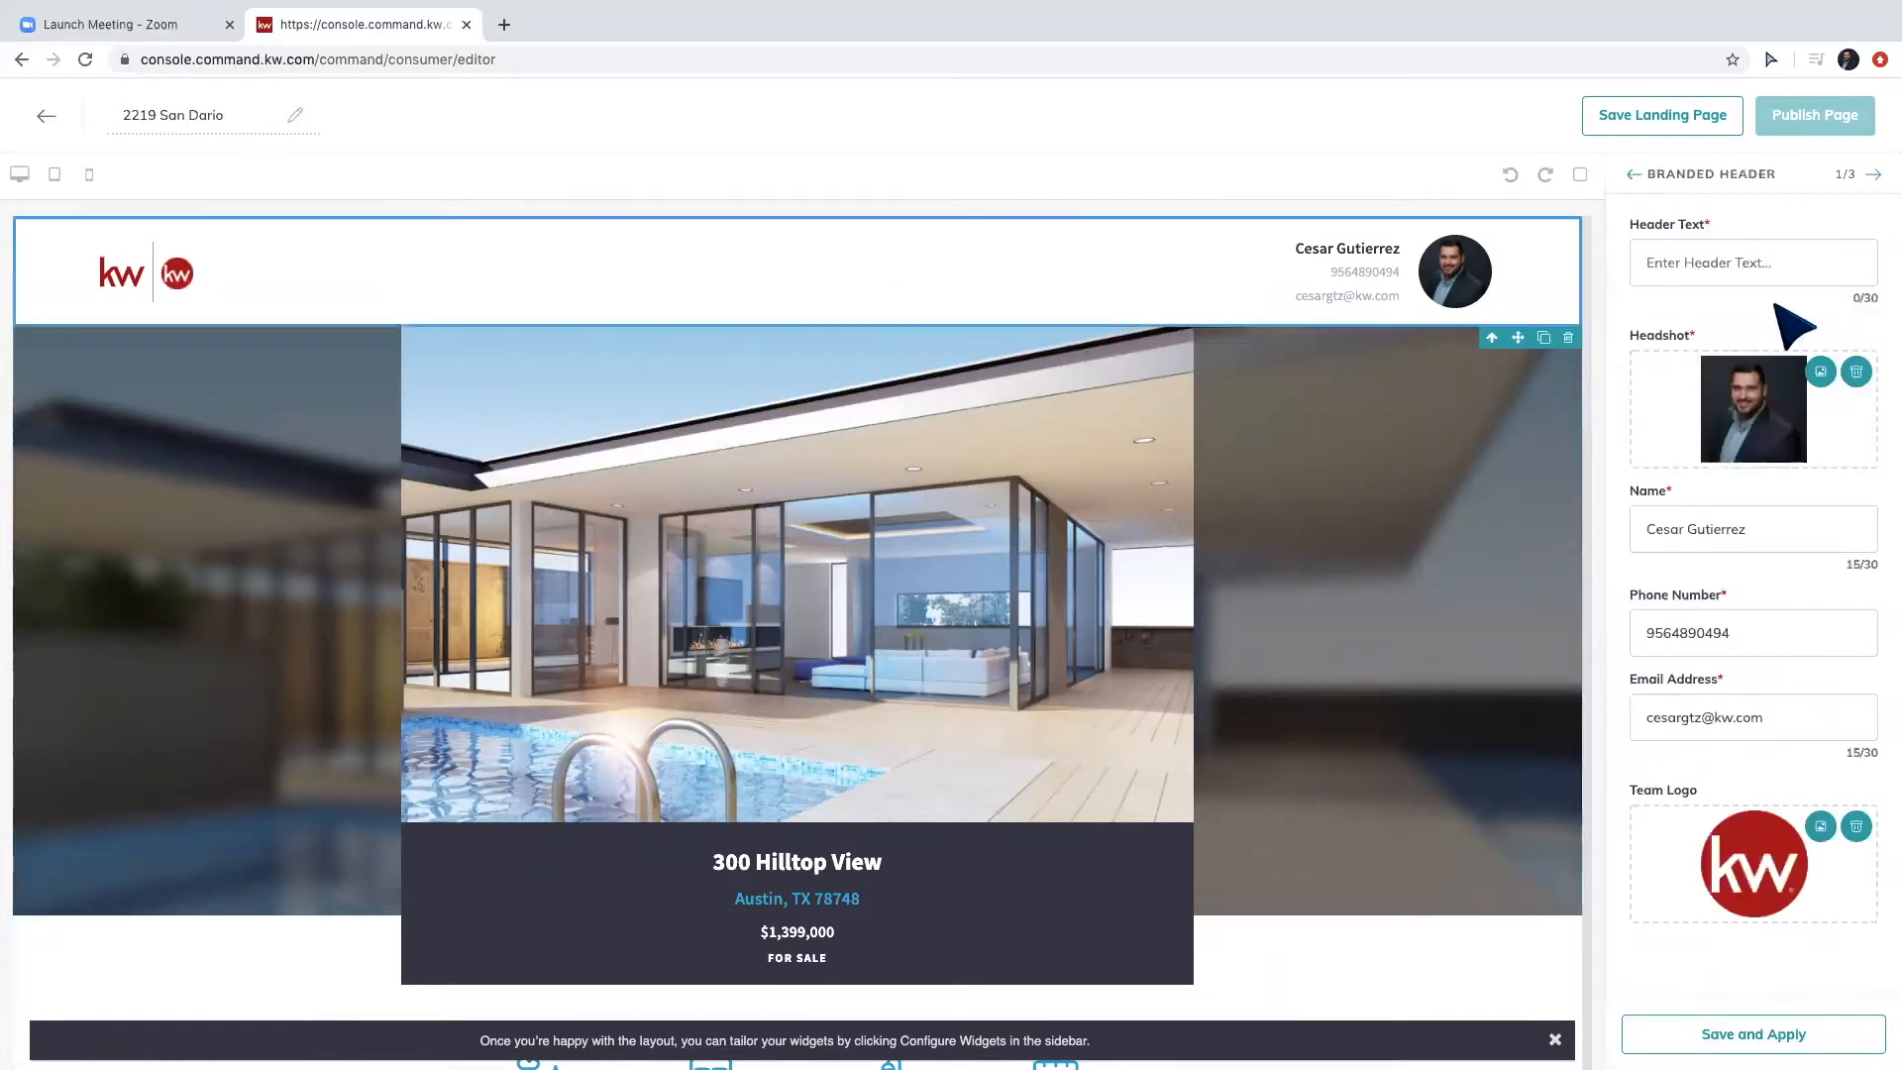
click(1745, 264)
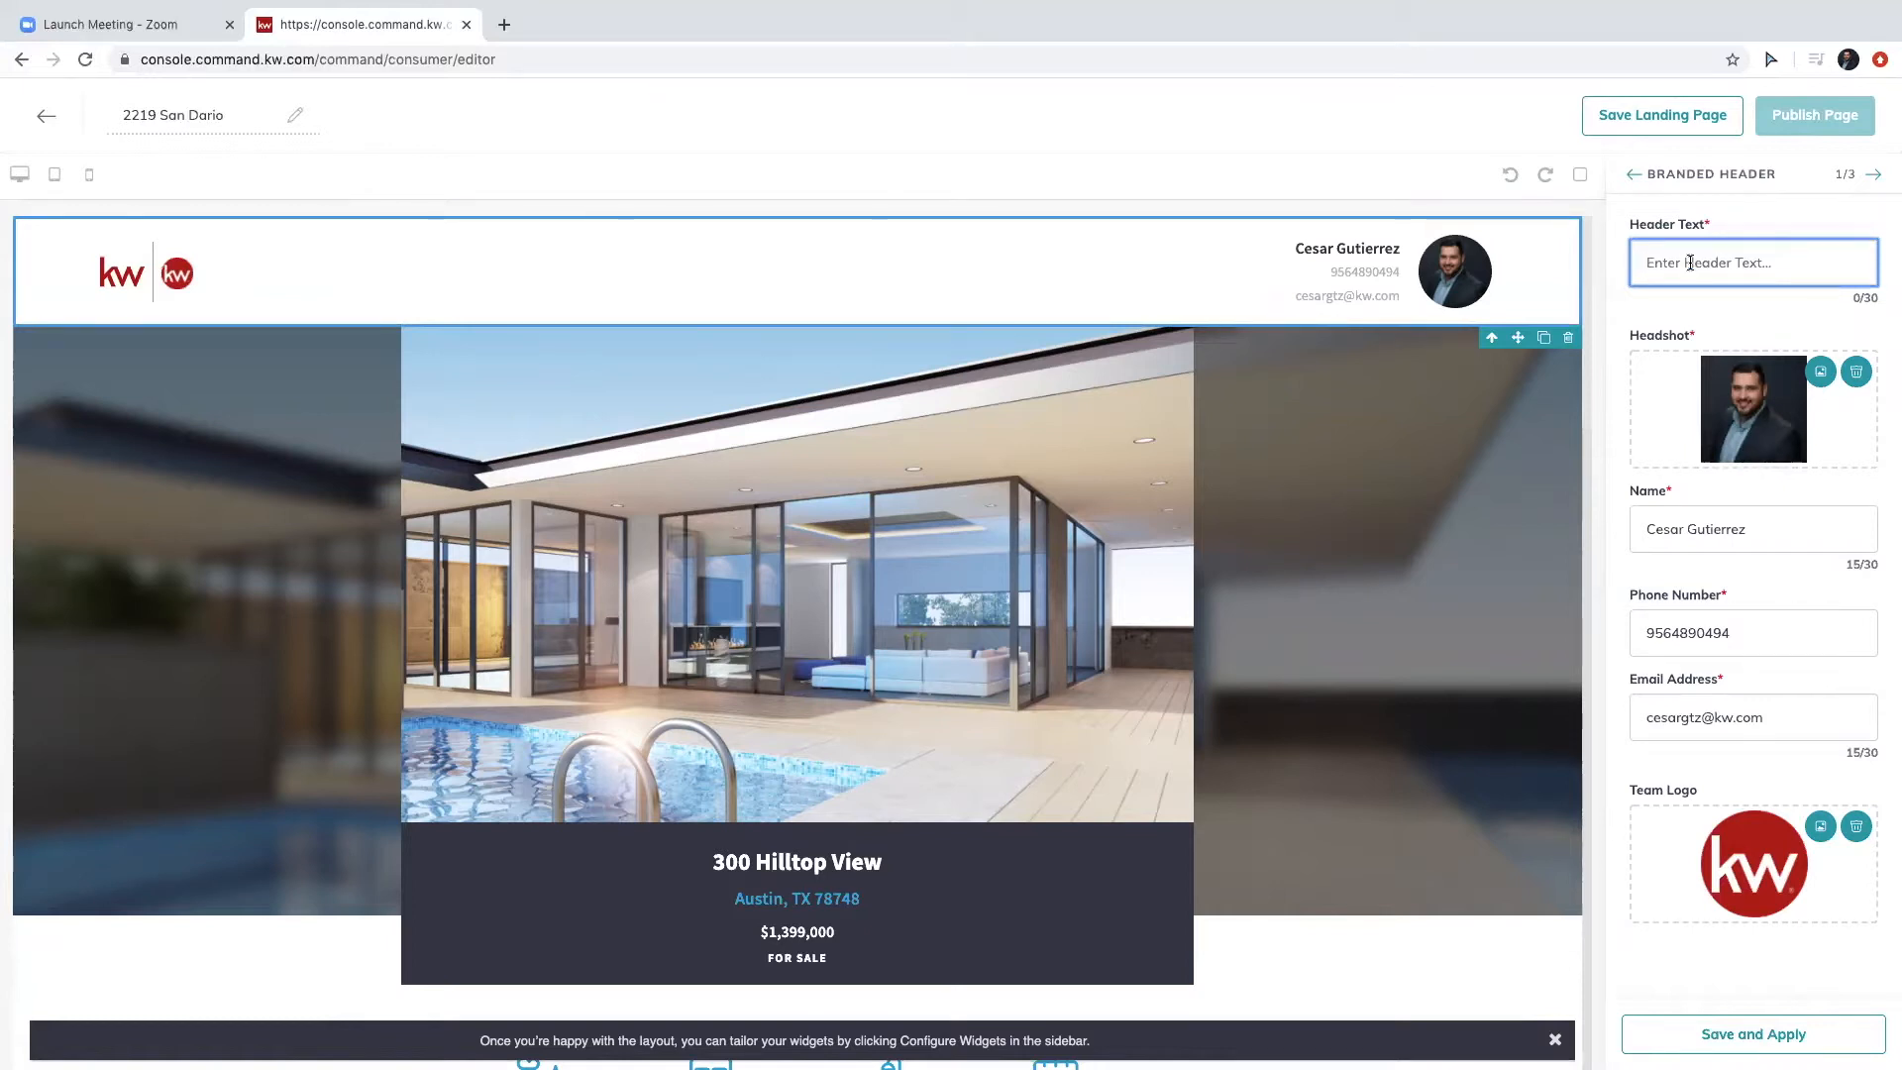
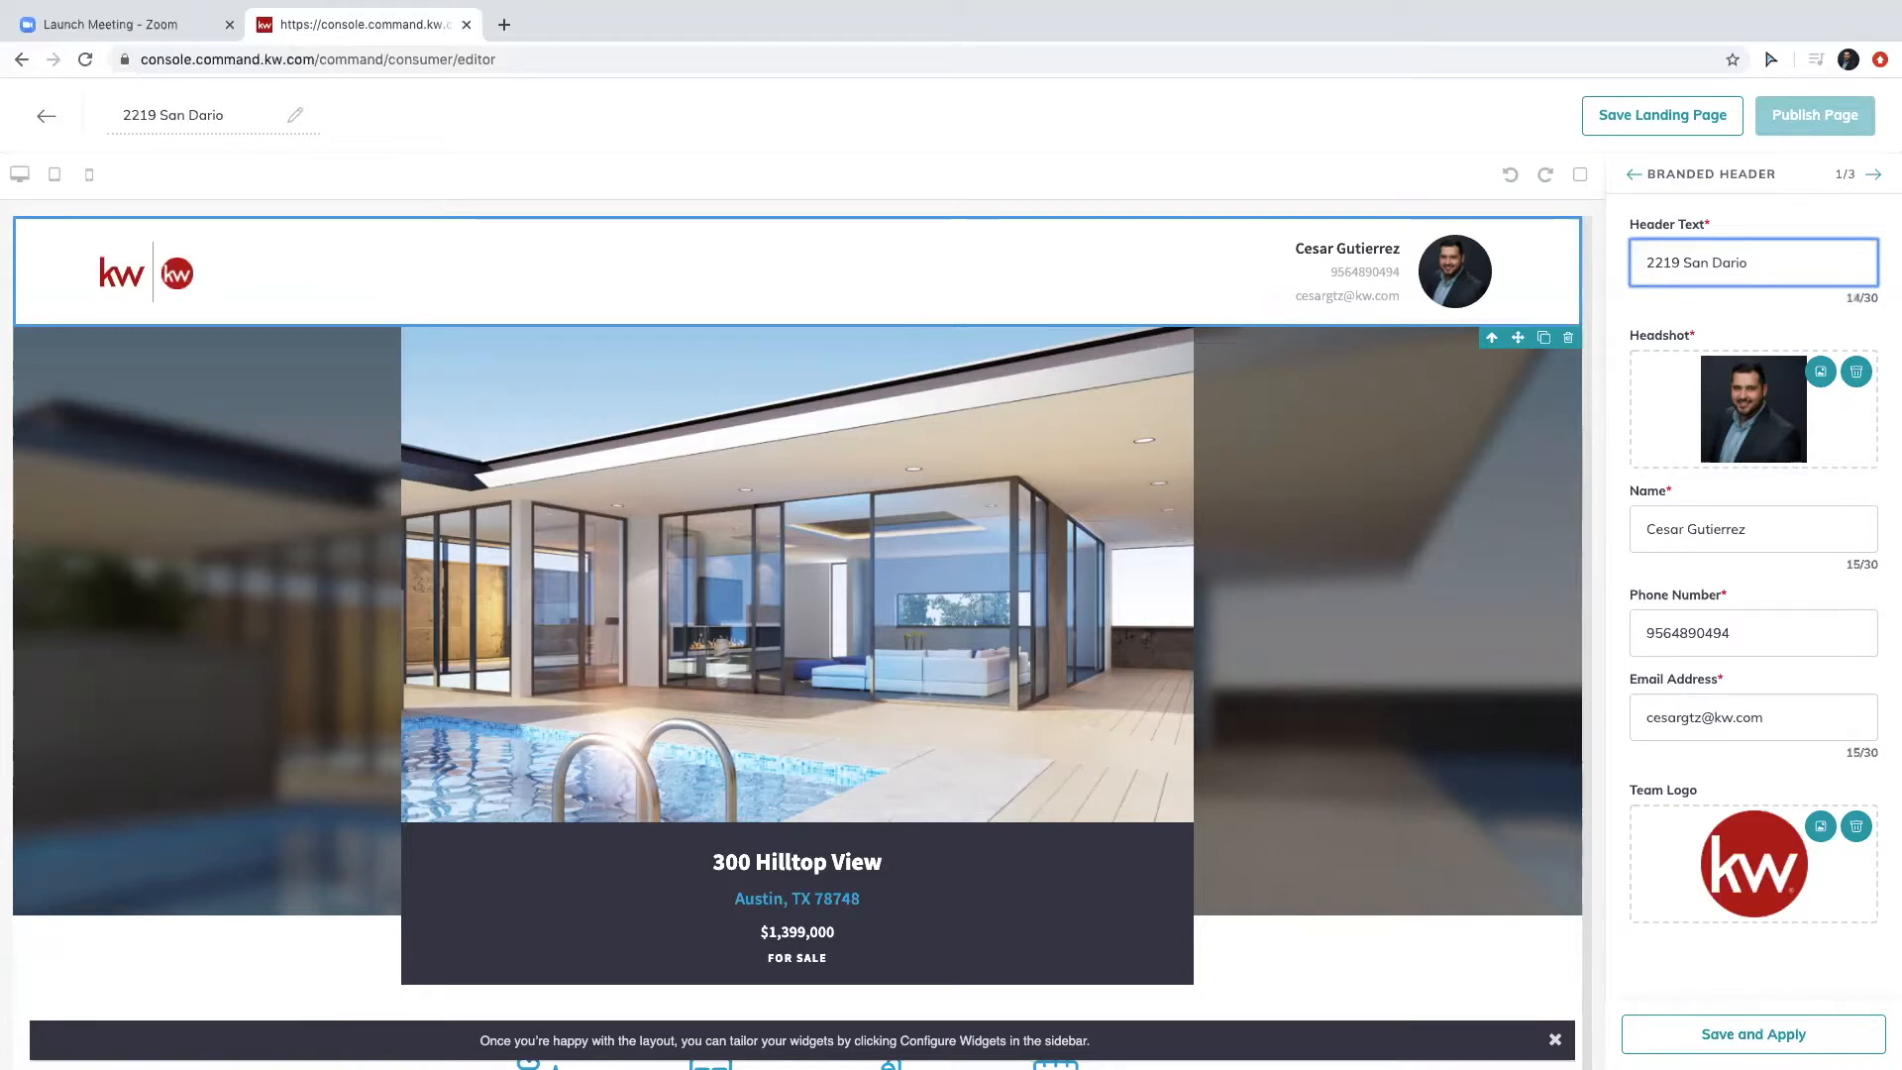
click(1824, 831)
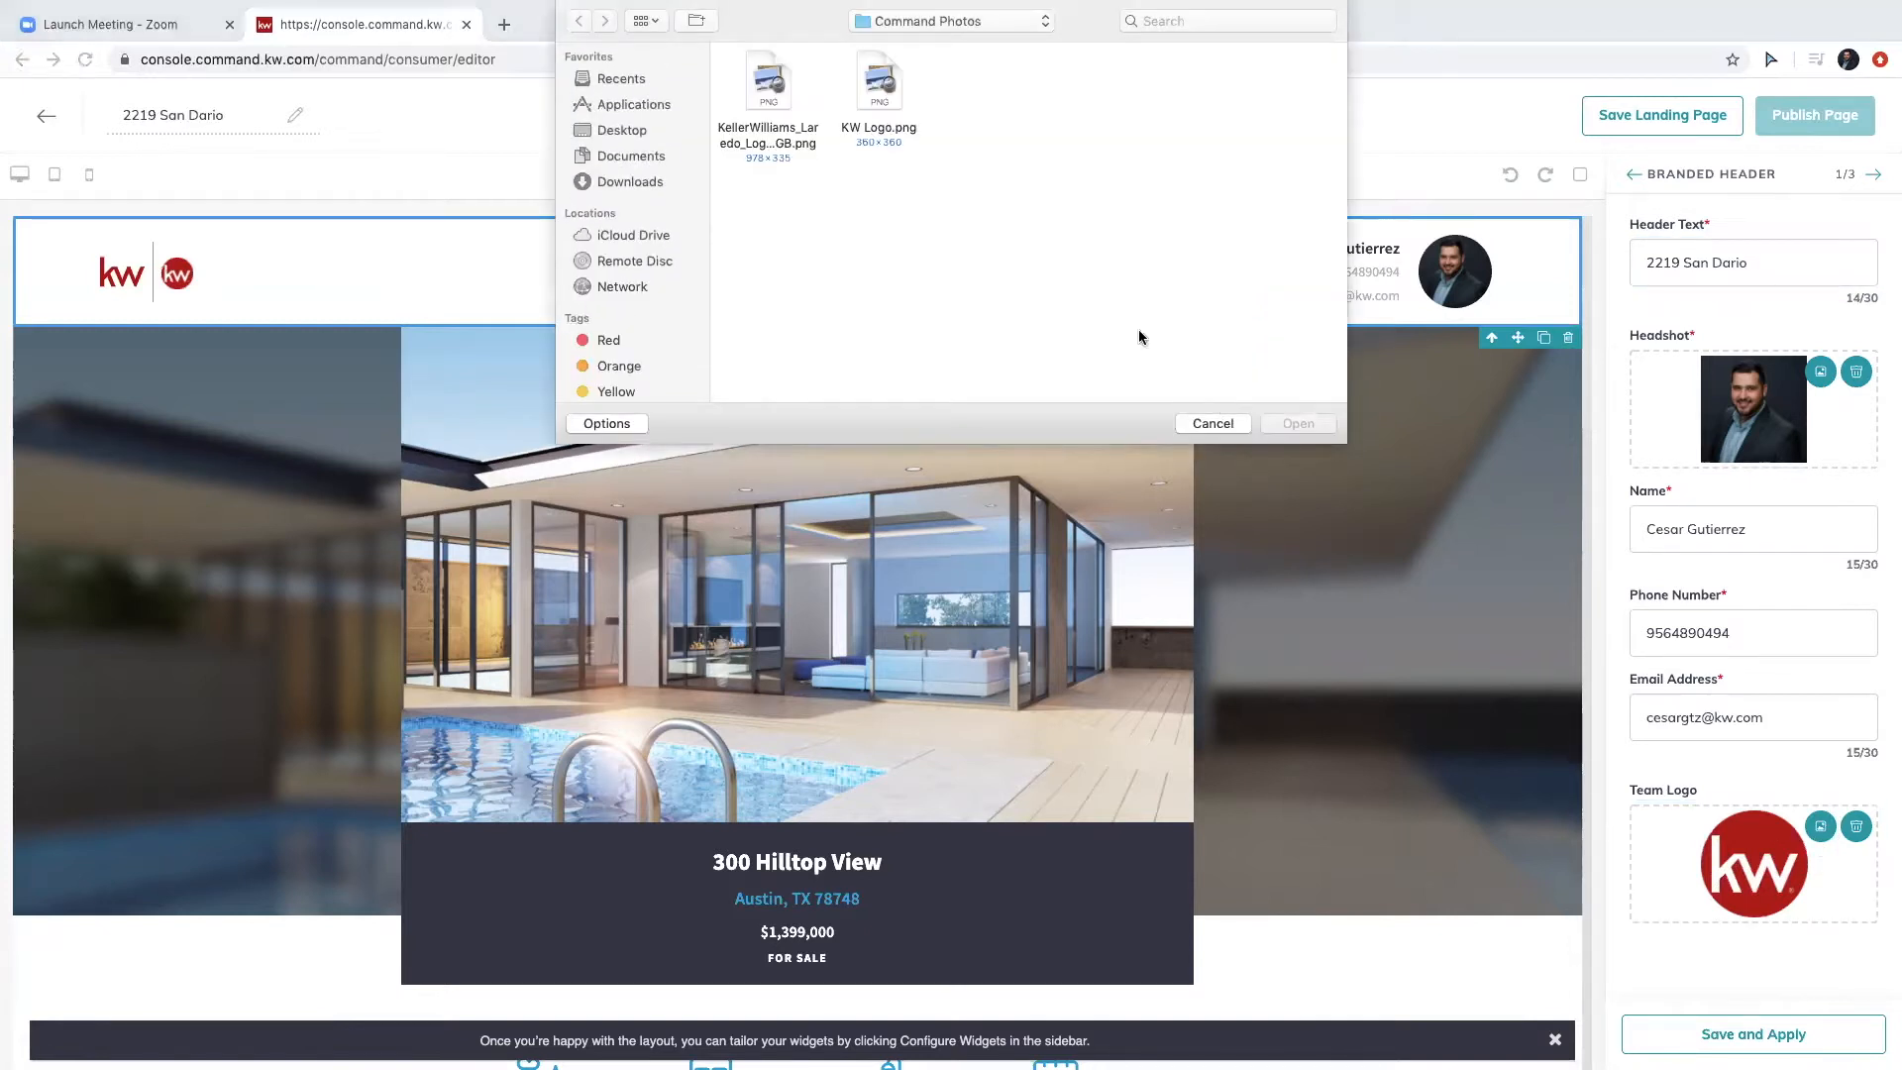
click(755, 92)
click(1297, 424)
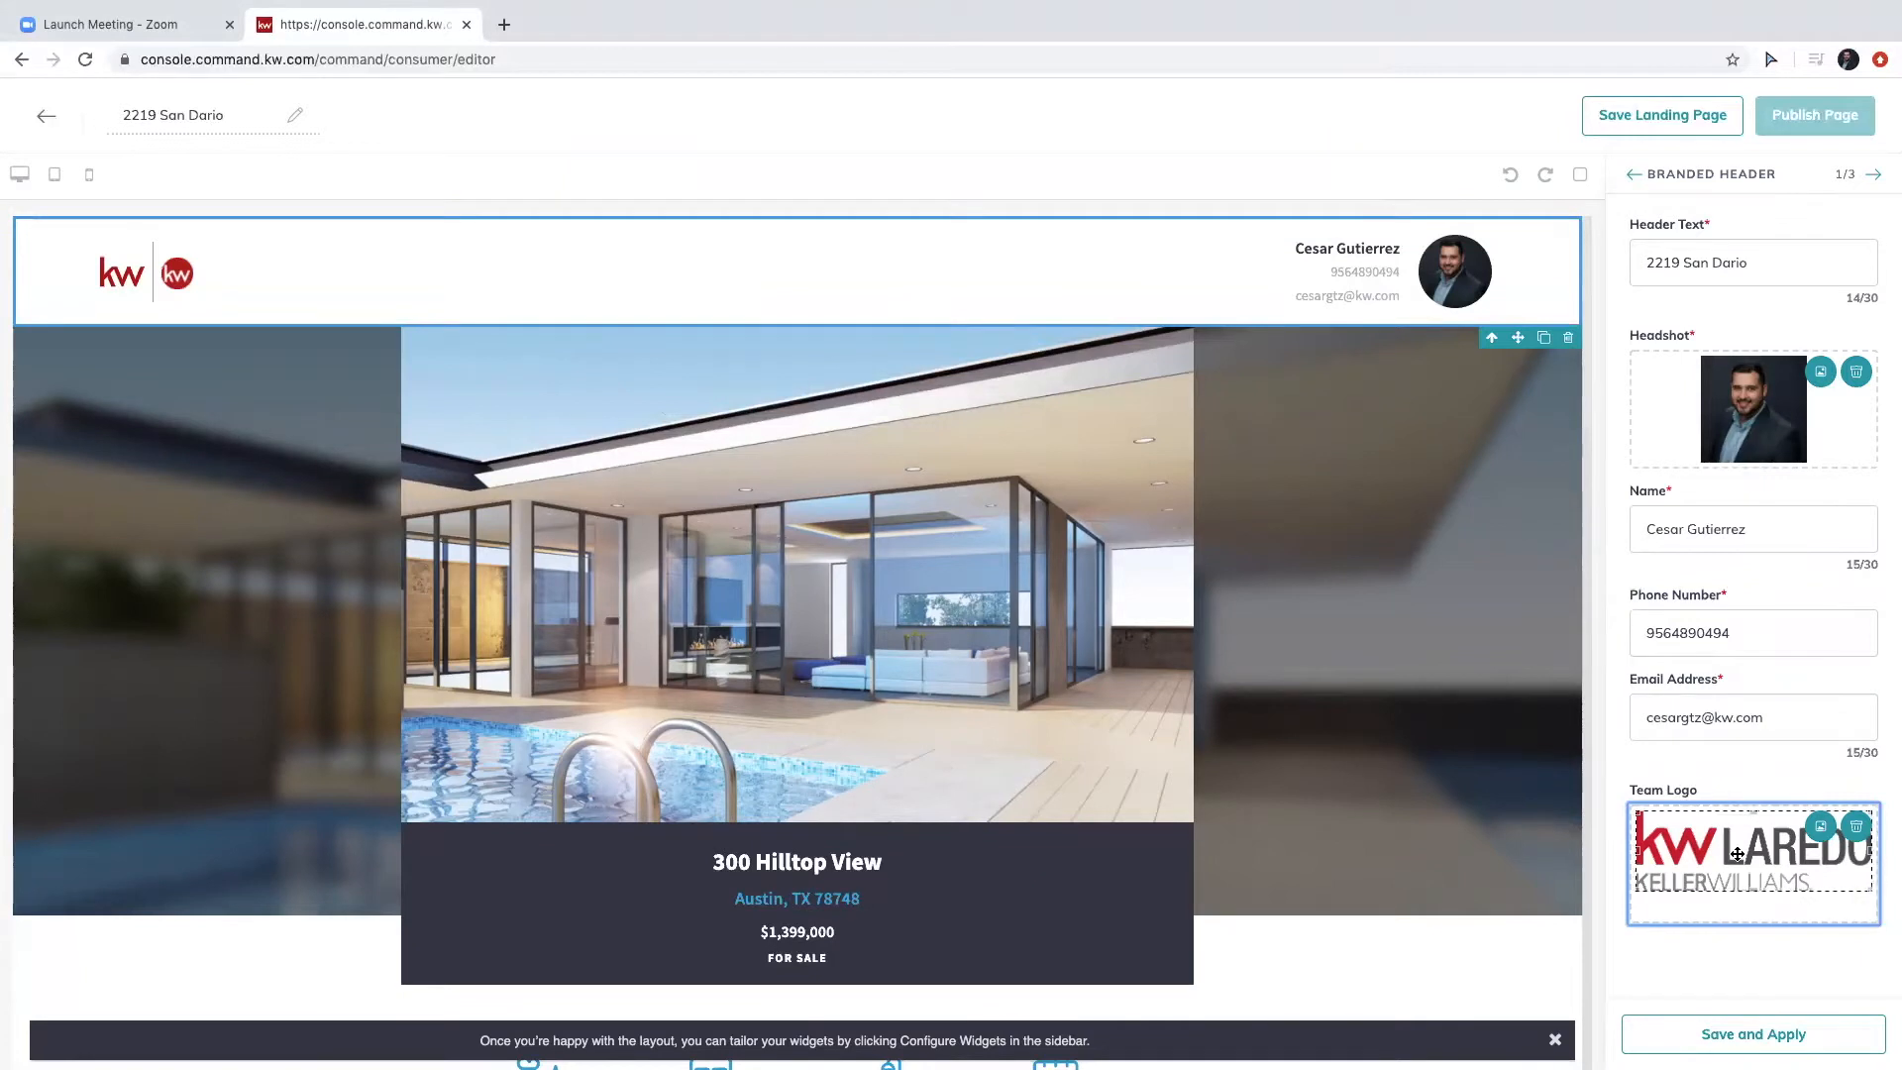
click(1736, 1000)
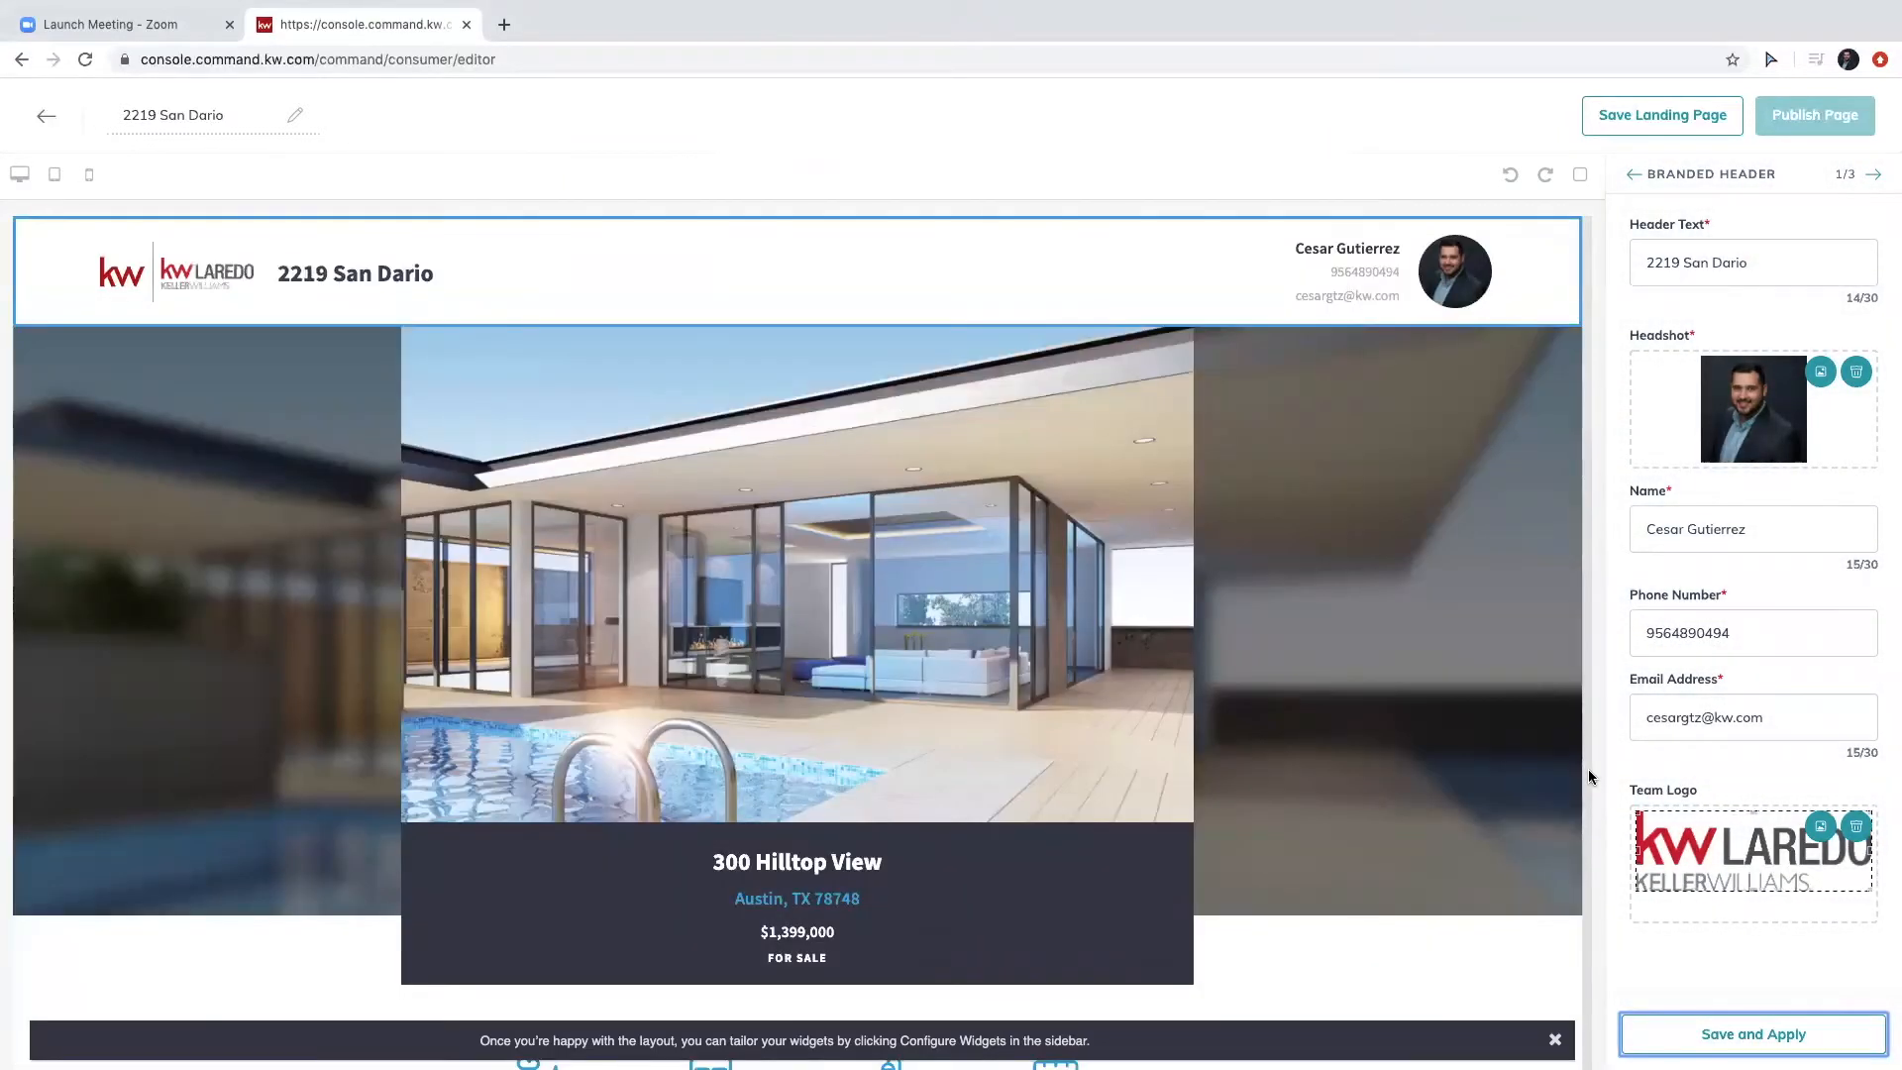
click(1635, 175)
click(1711, 359)
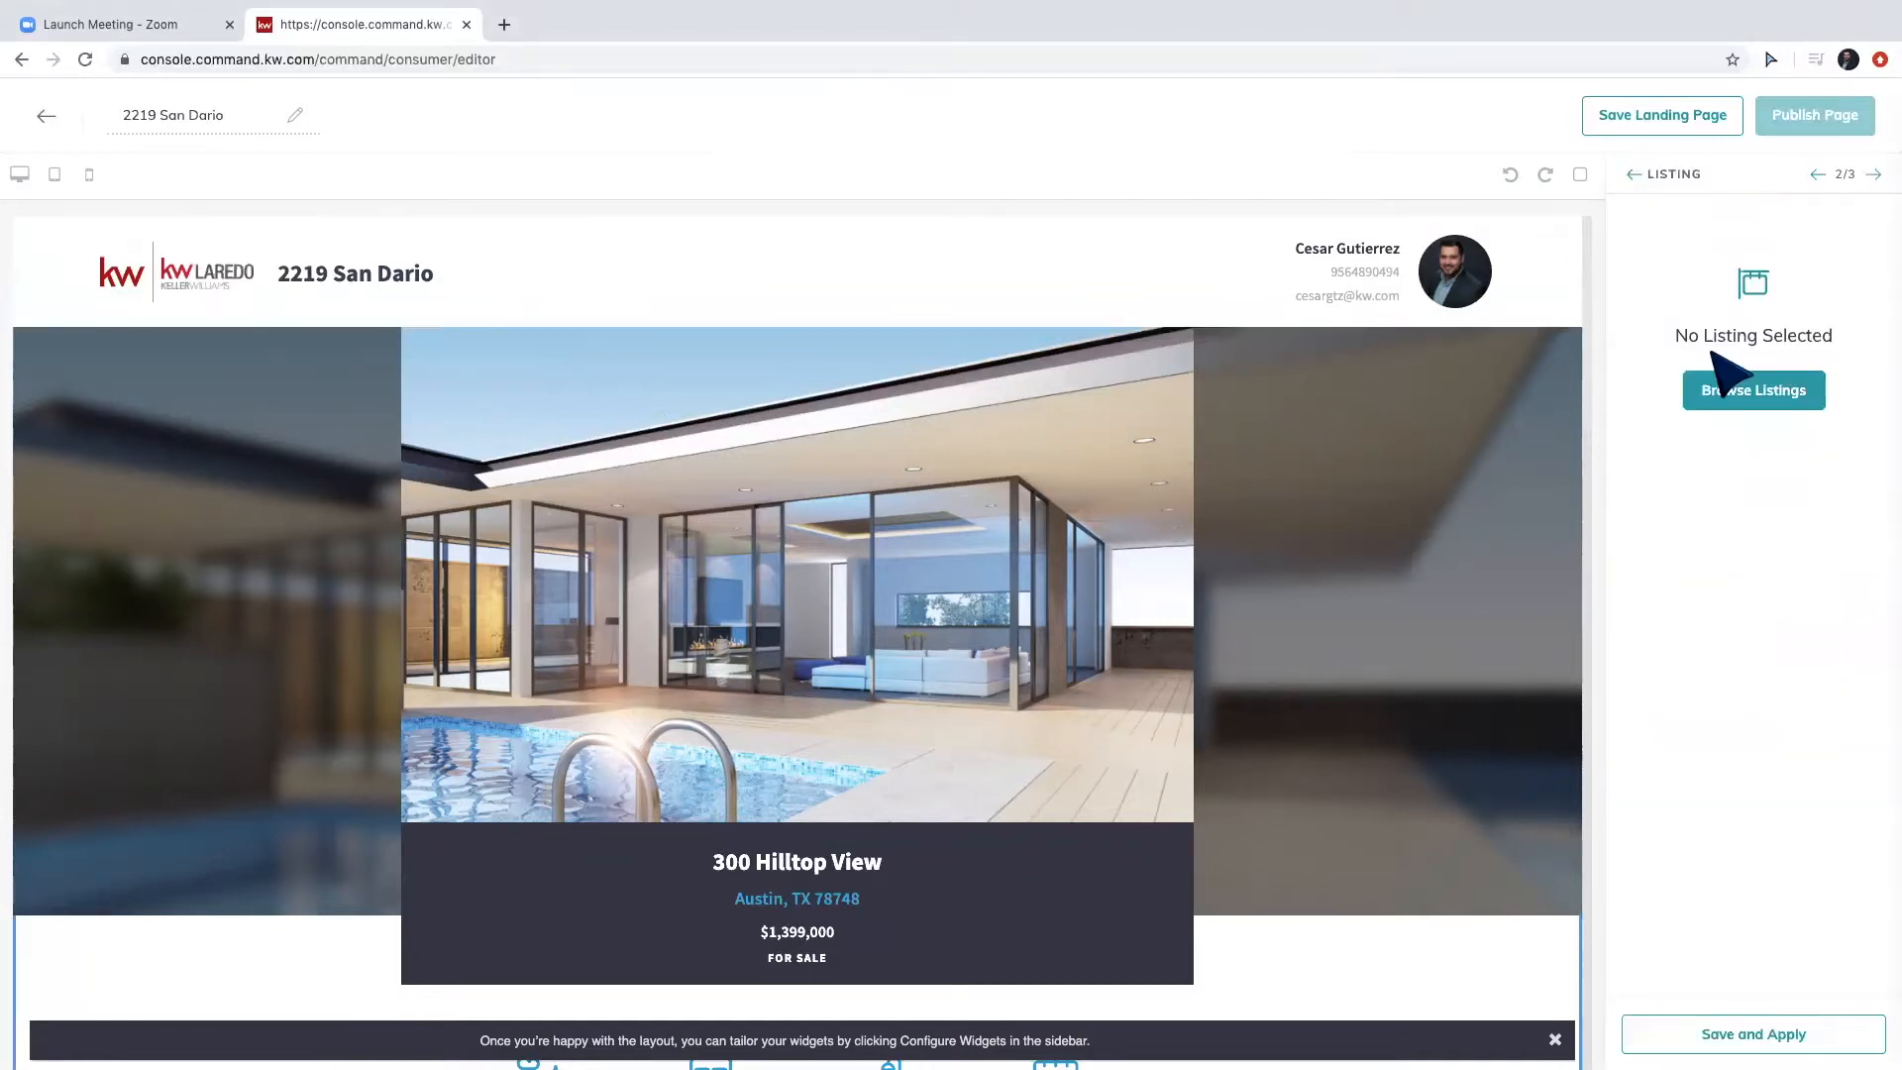
click(1745, 394)
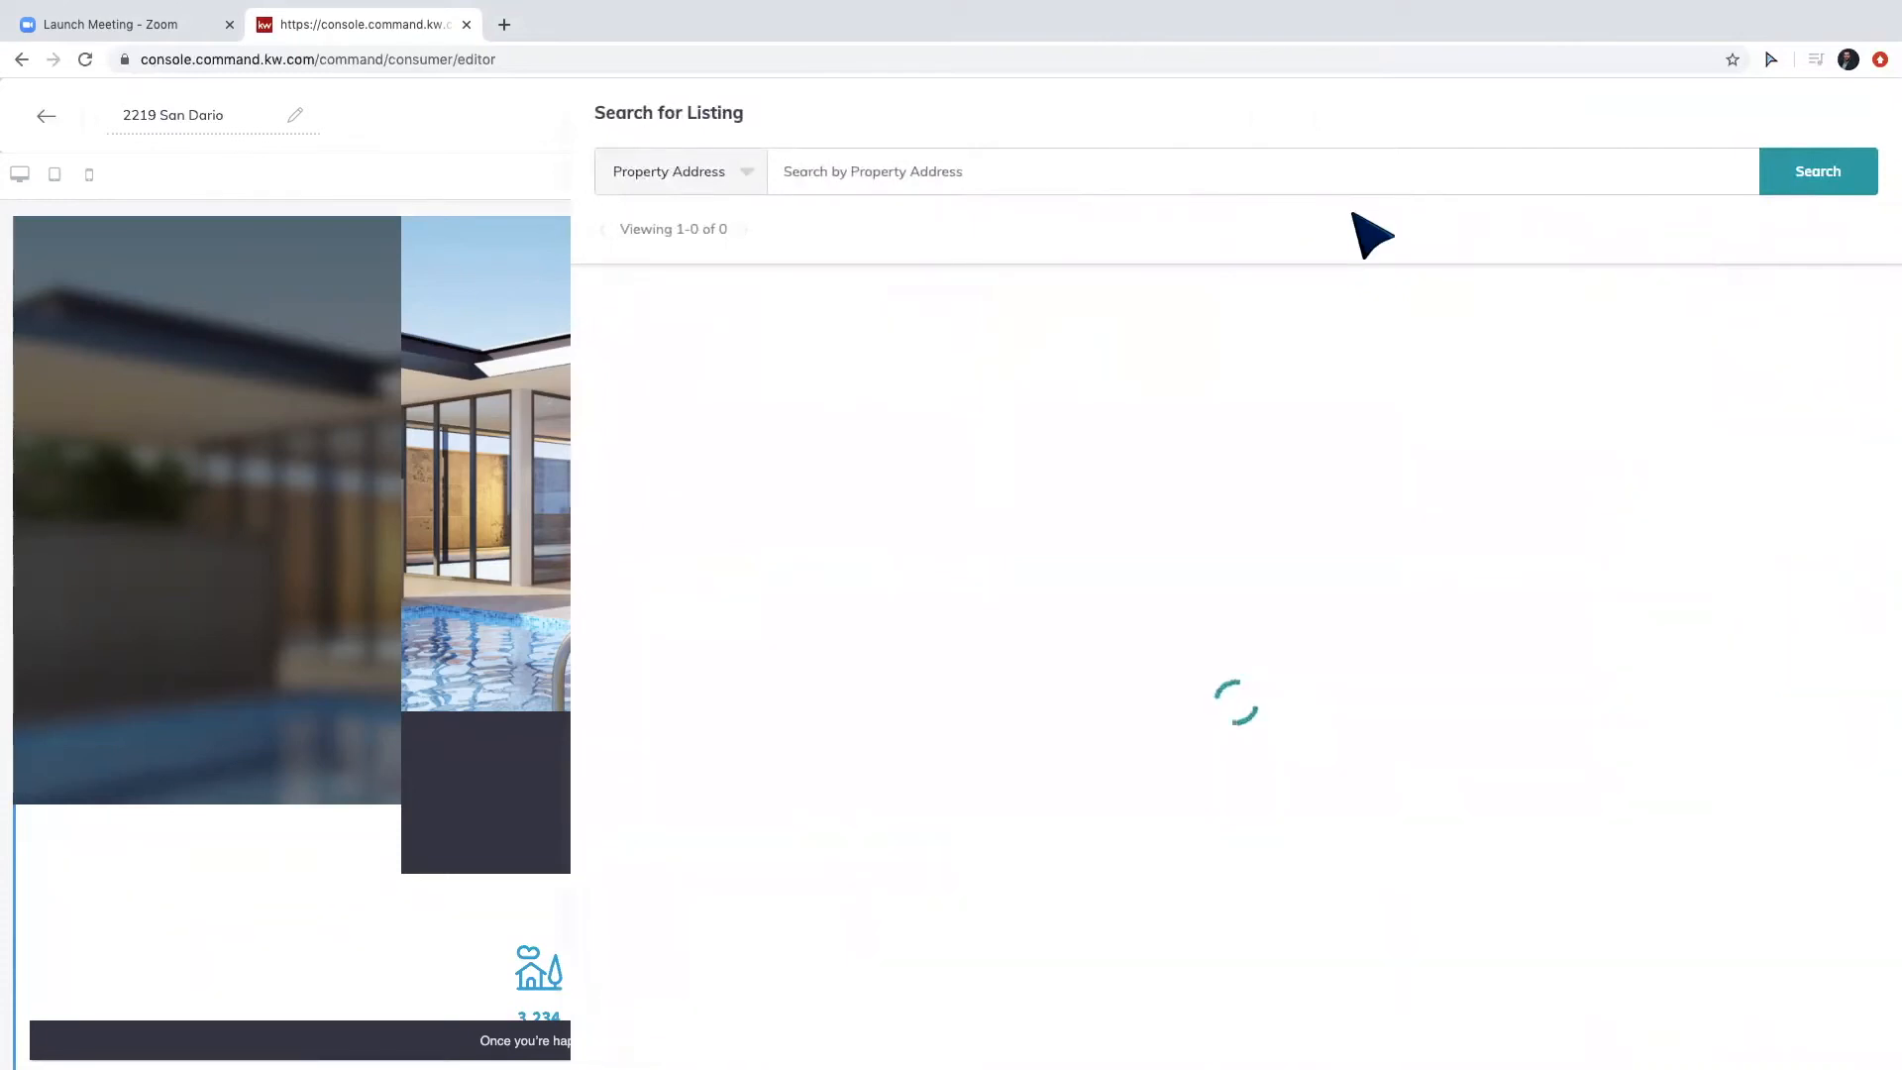
click(1129, 175)
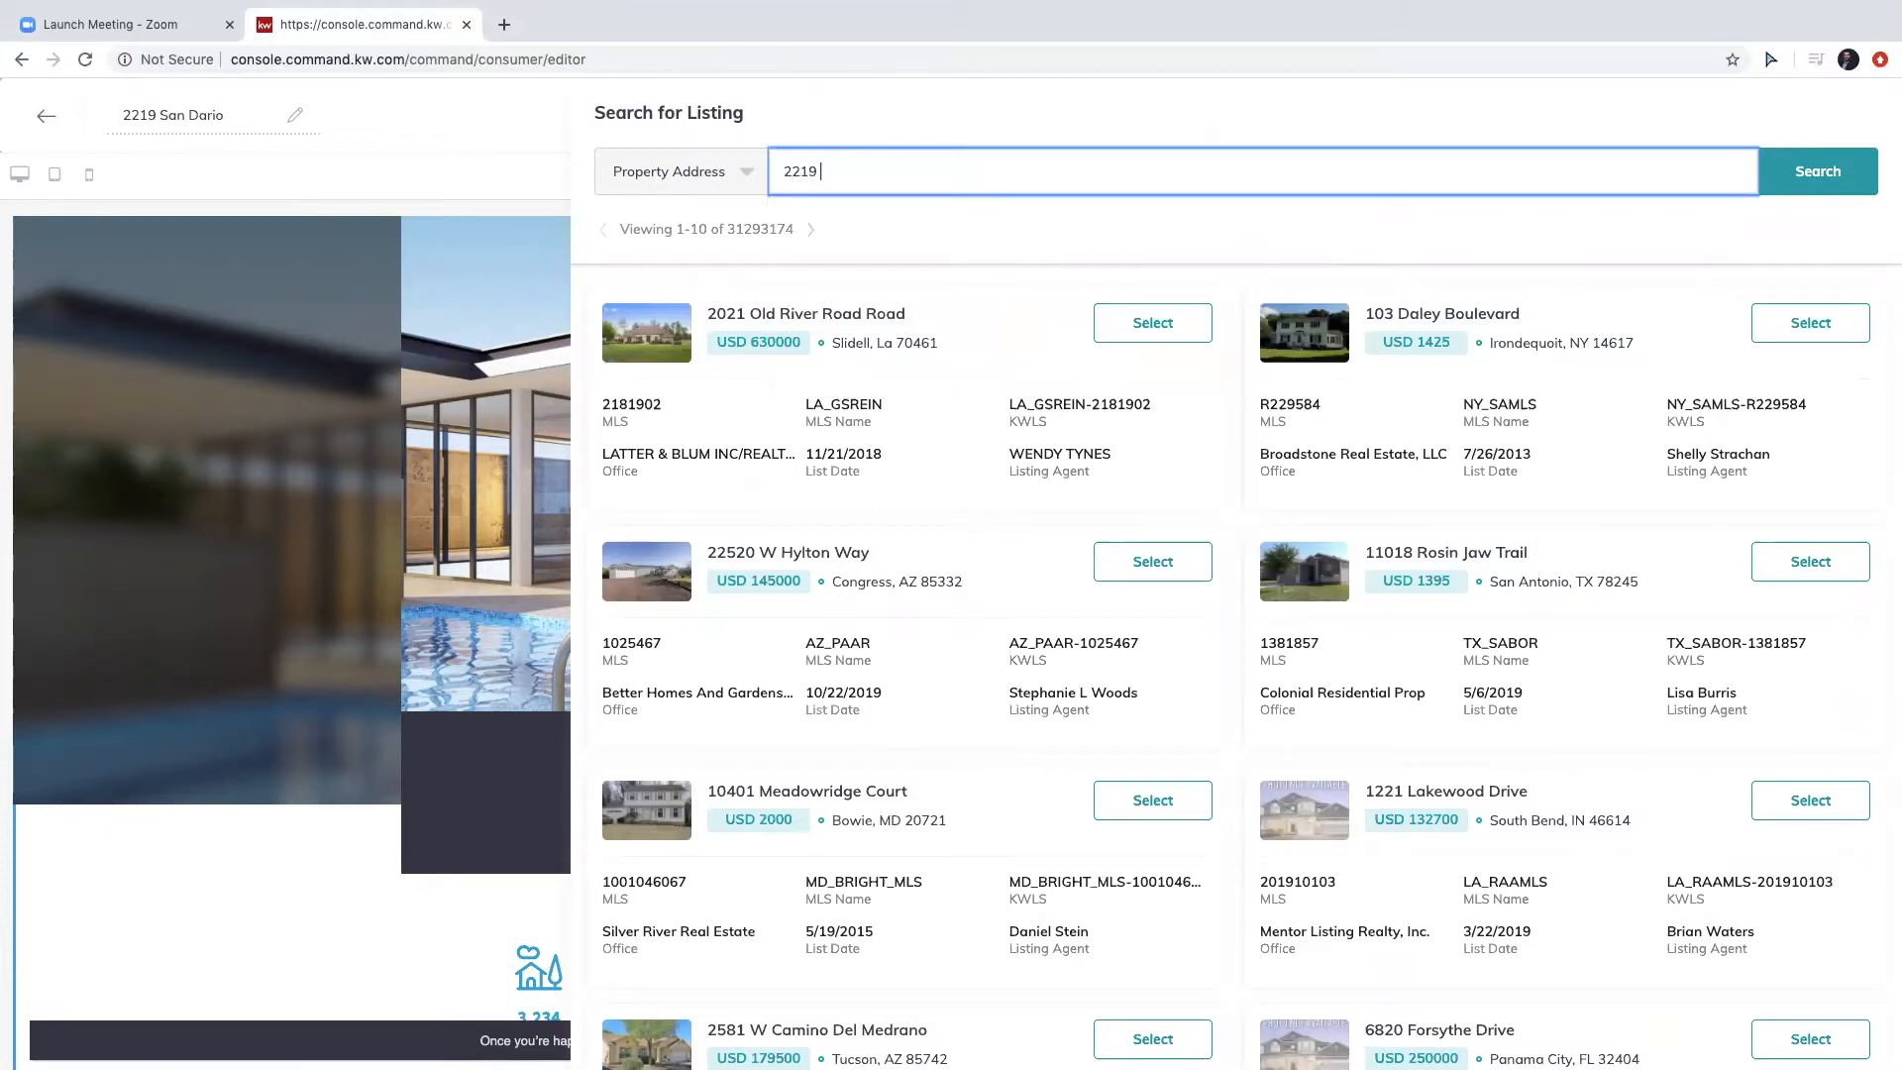
key(Return)
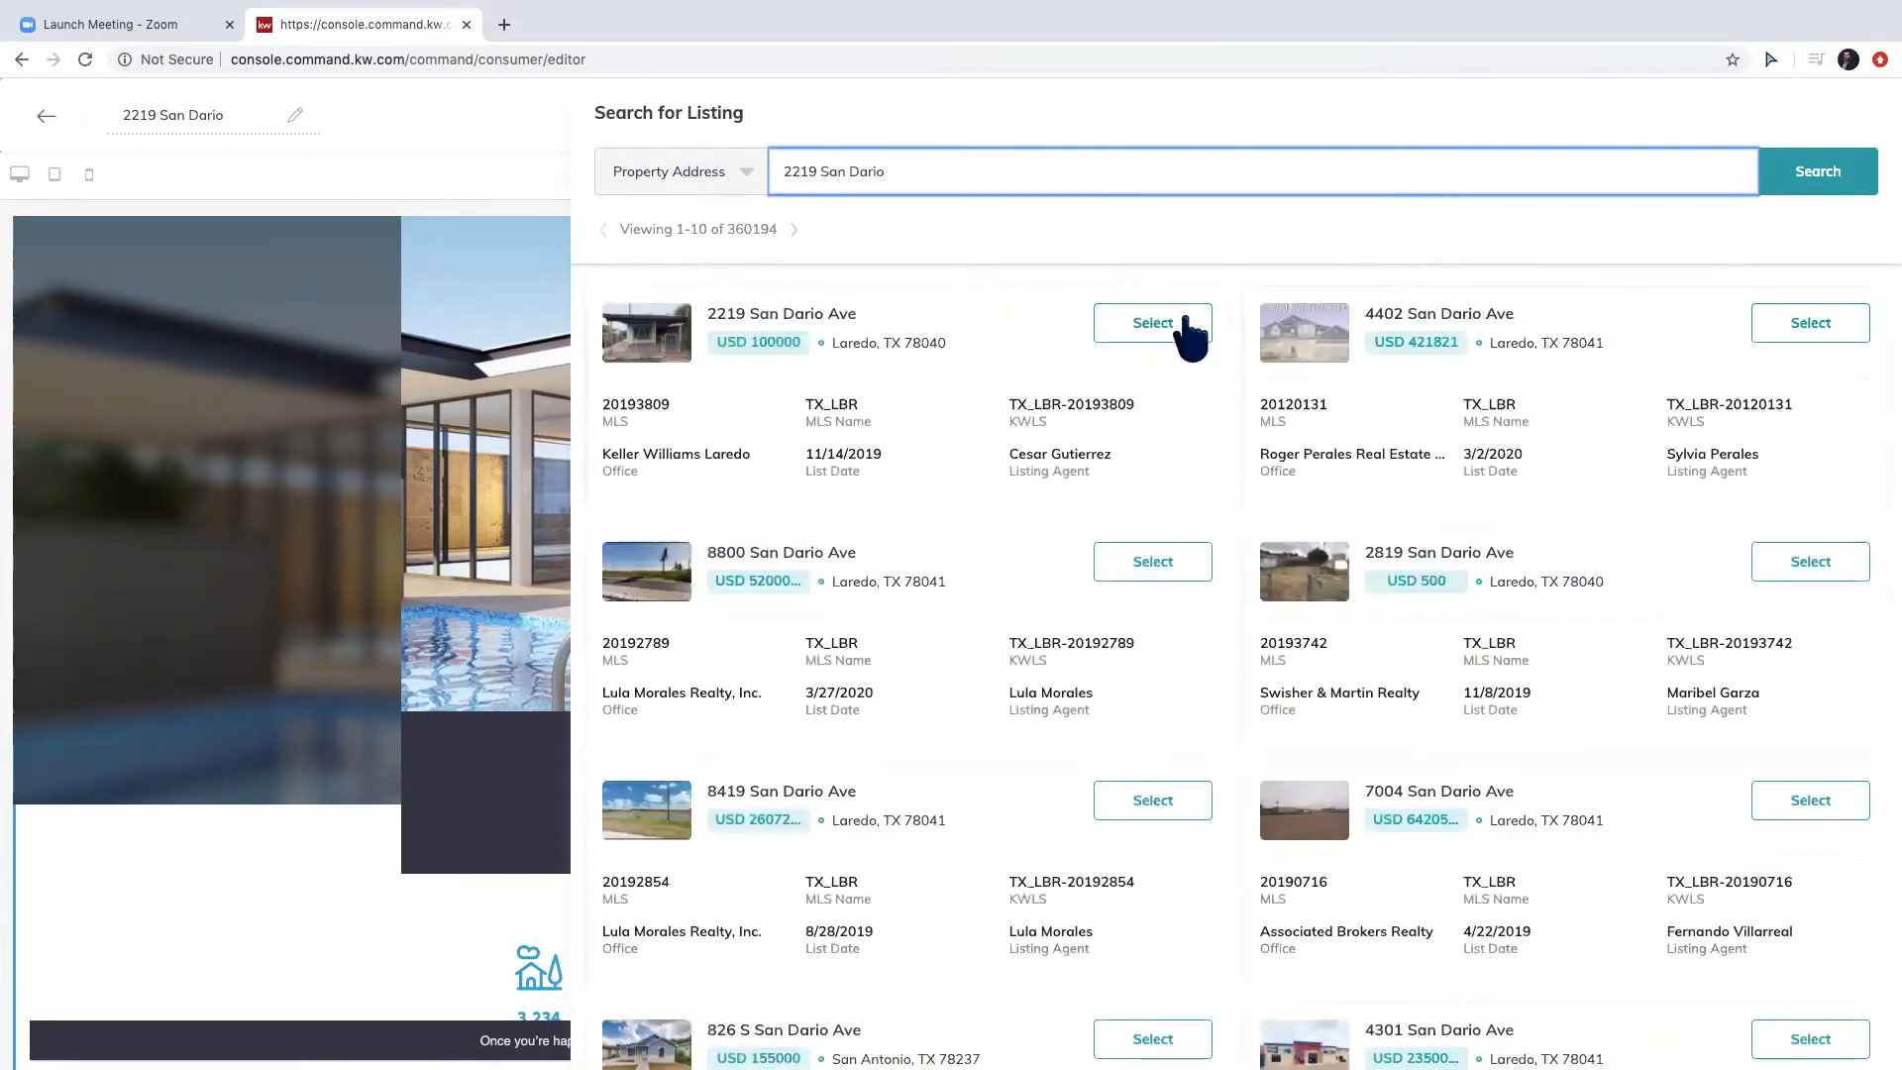
click(1176, 322)
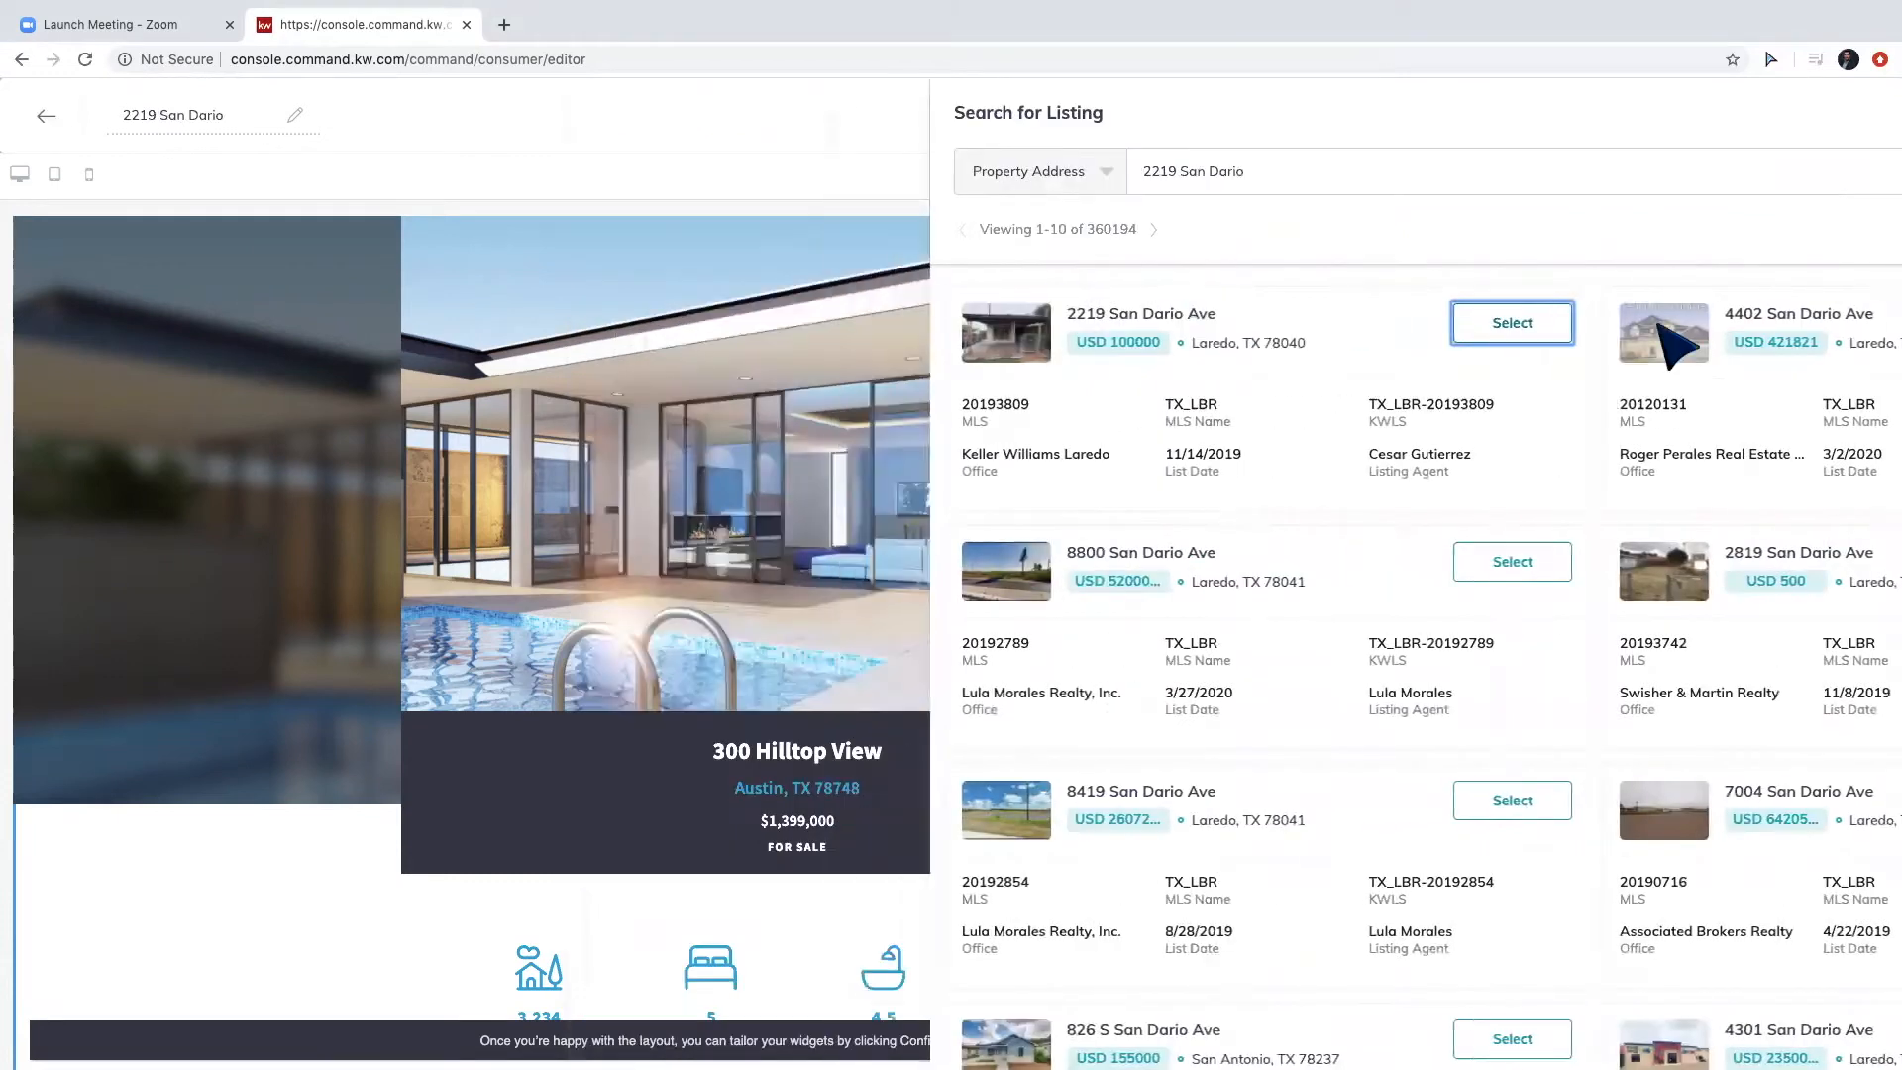
click(1741, 1033)
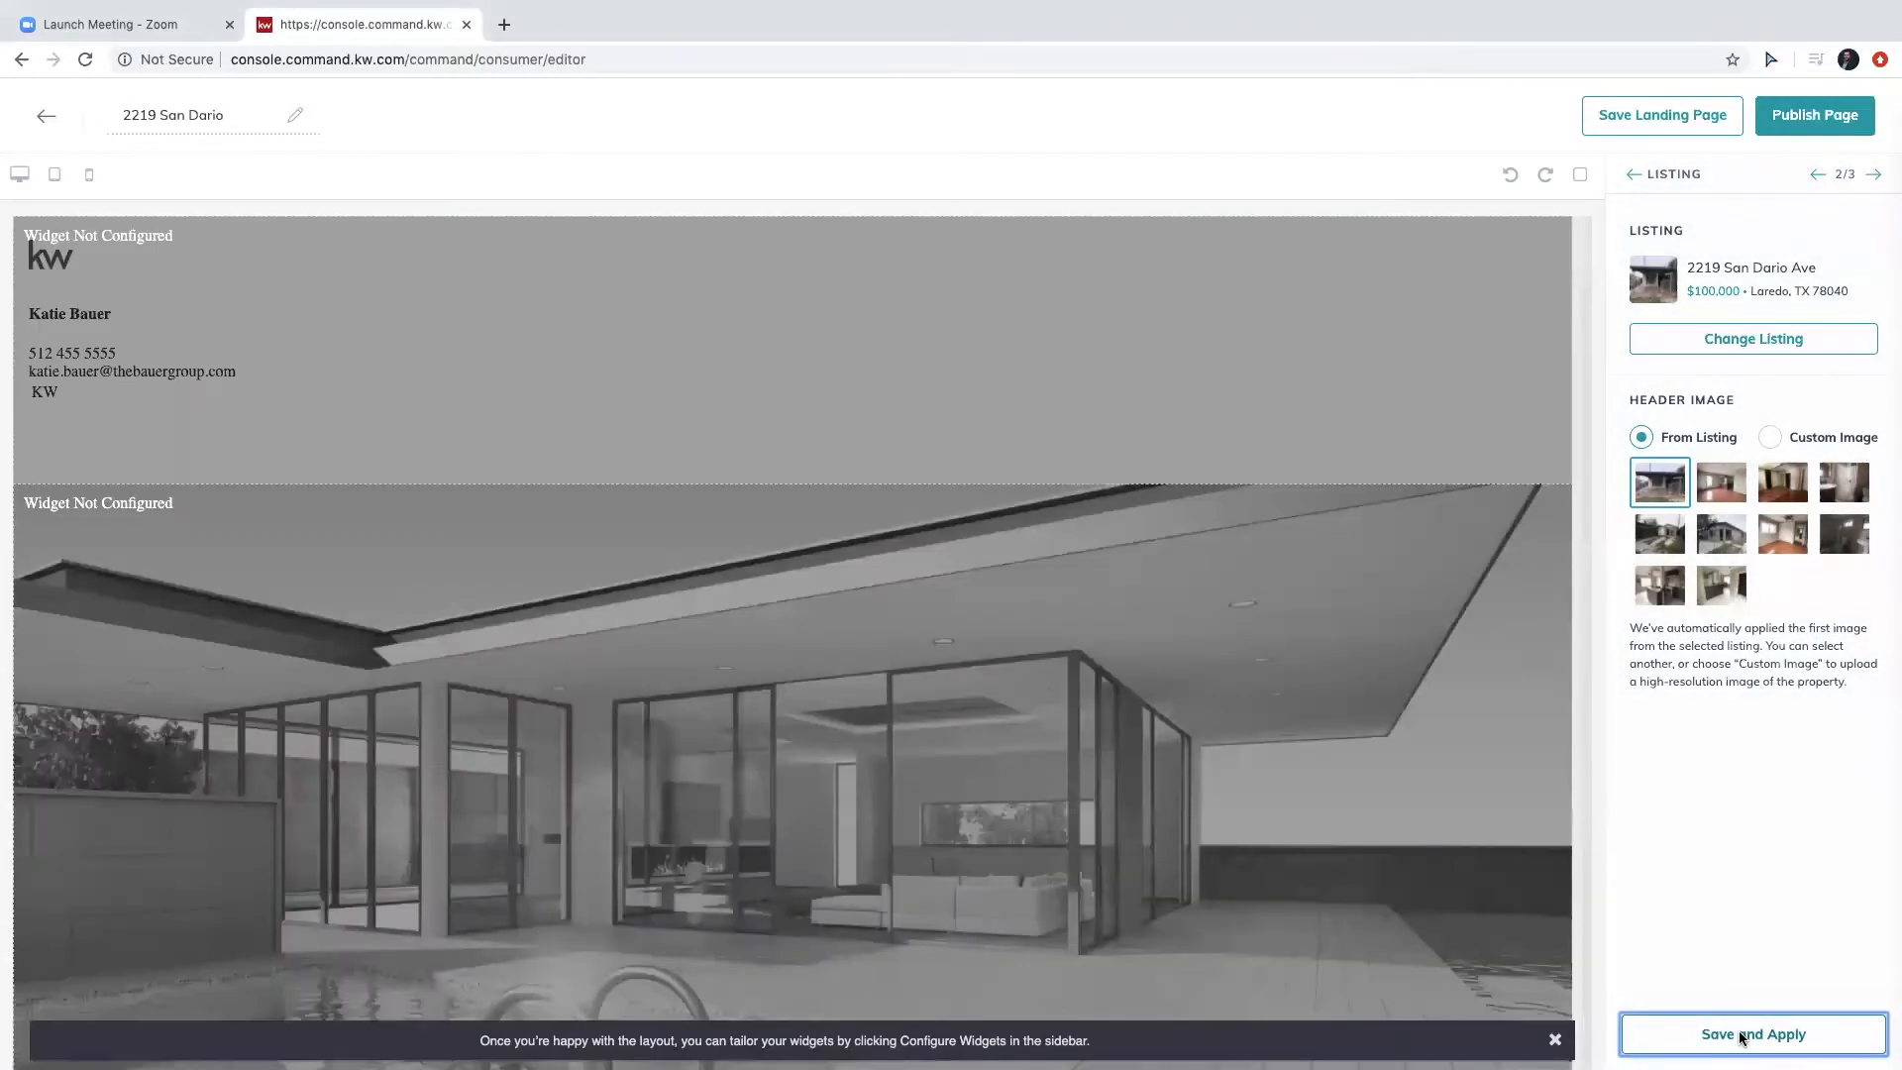
scroll(1246, 782, down, 1)
scroll(1245, 783, down, 15)
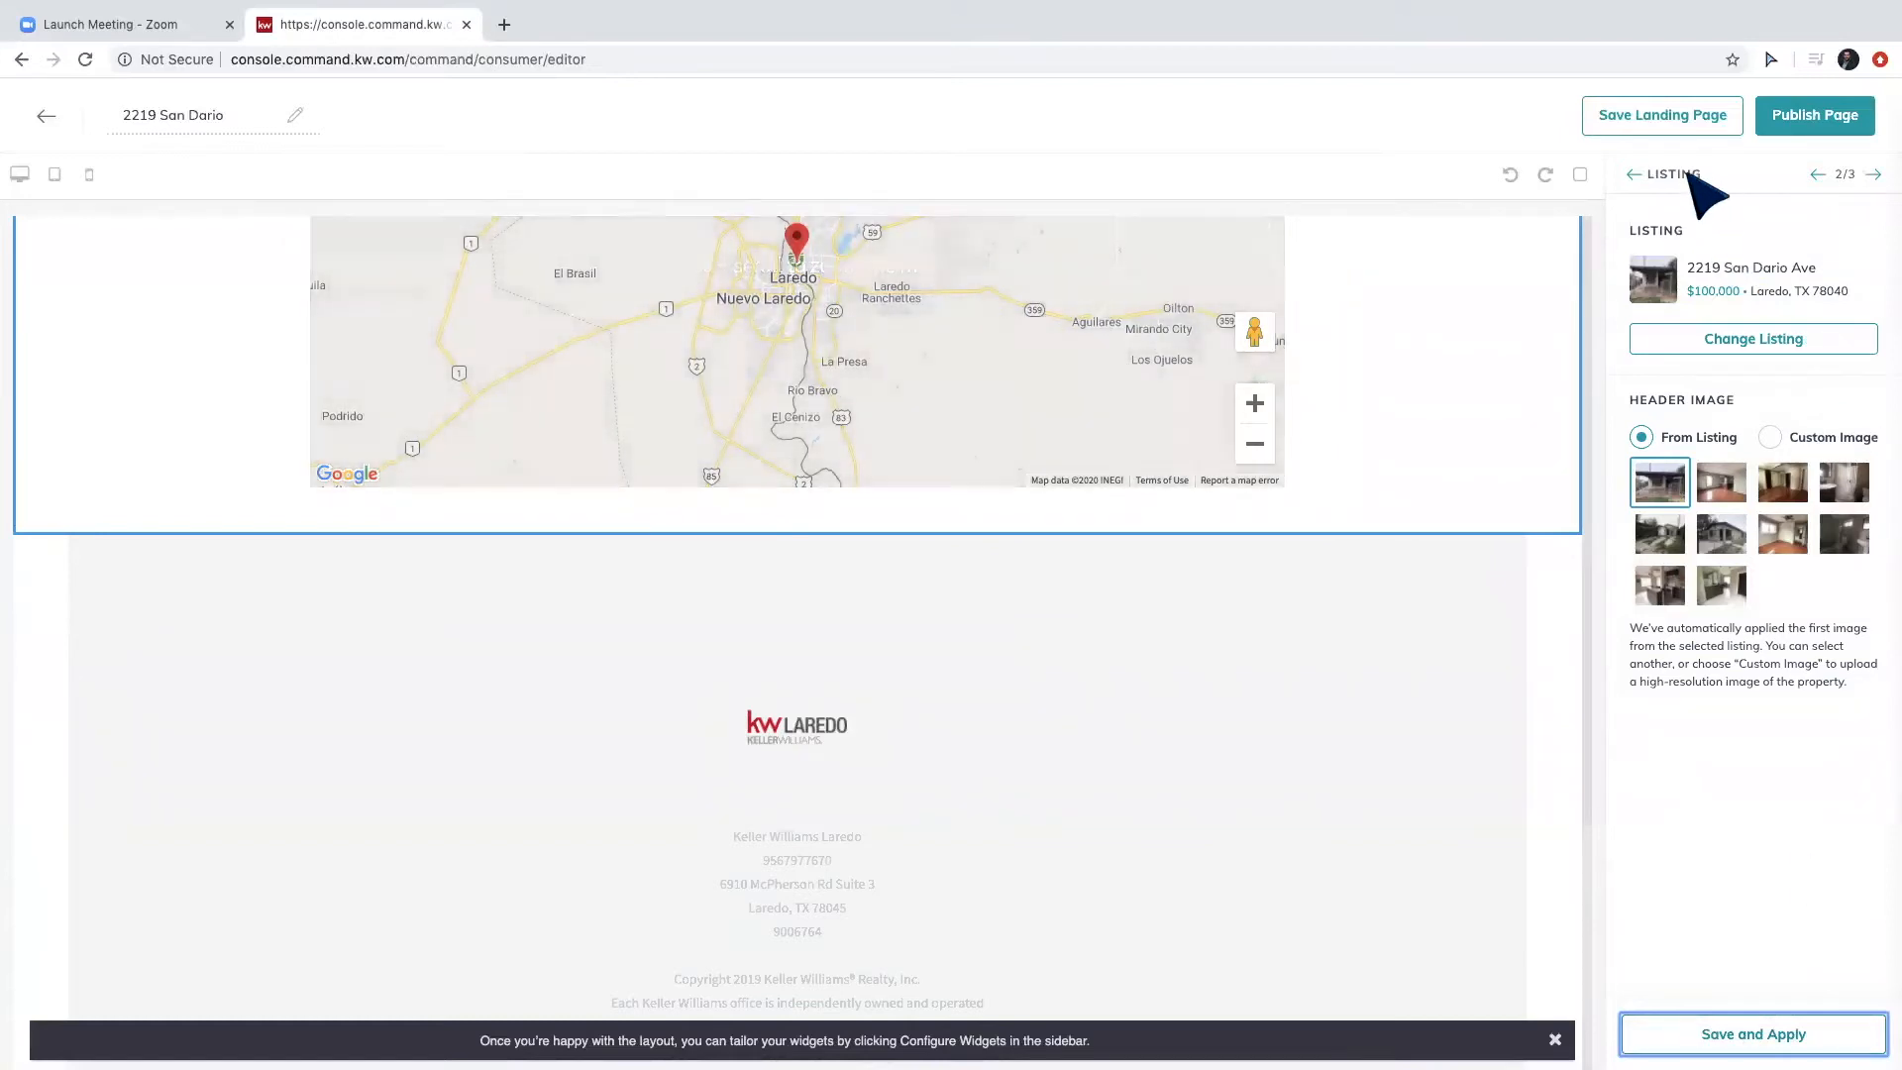
click(1634, 174)
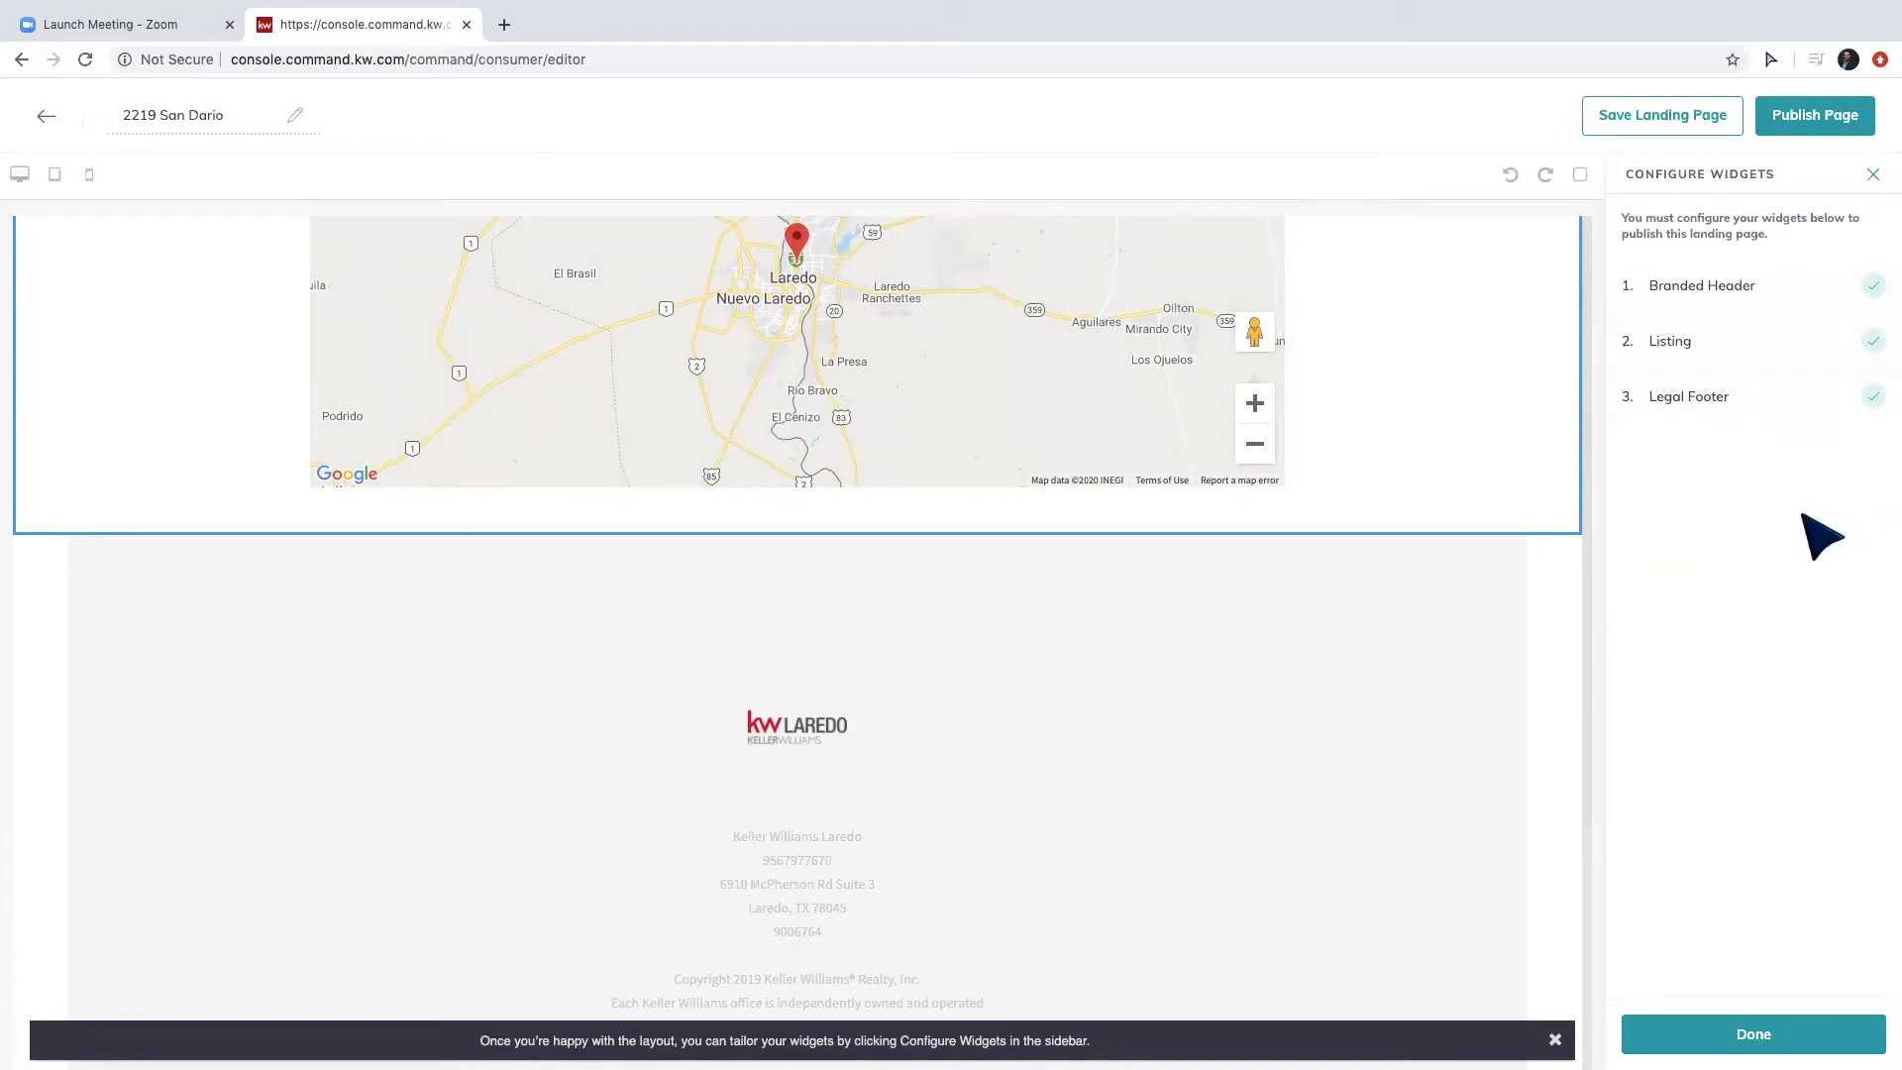
click(1746, 1022)
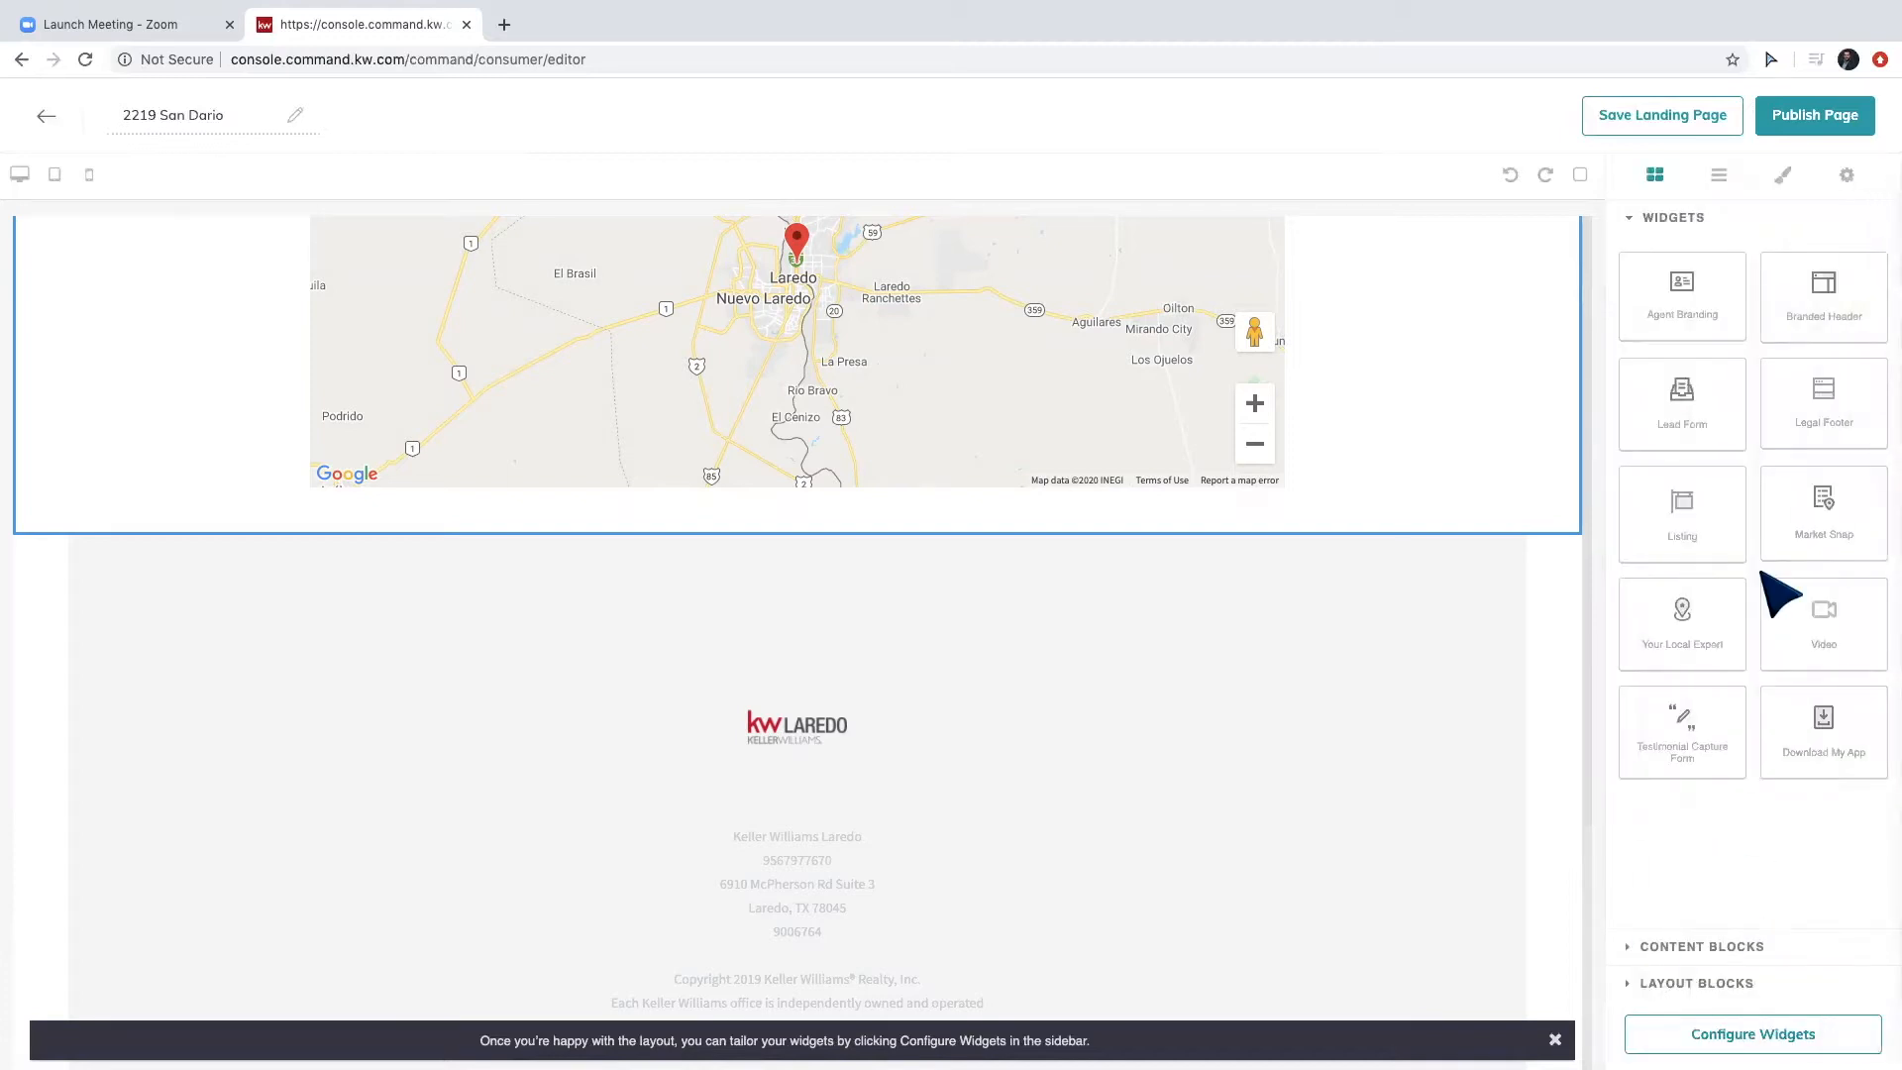
click(1791, 114)
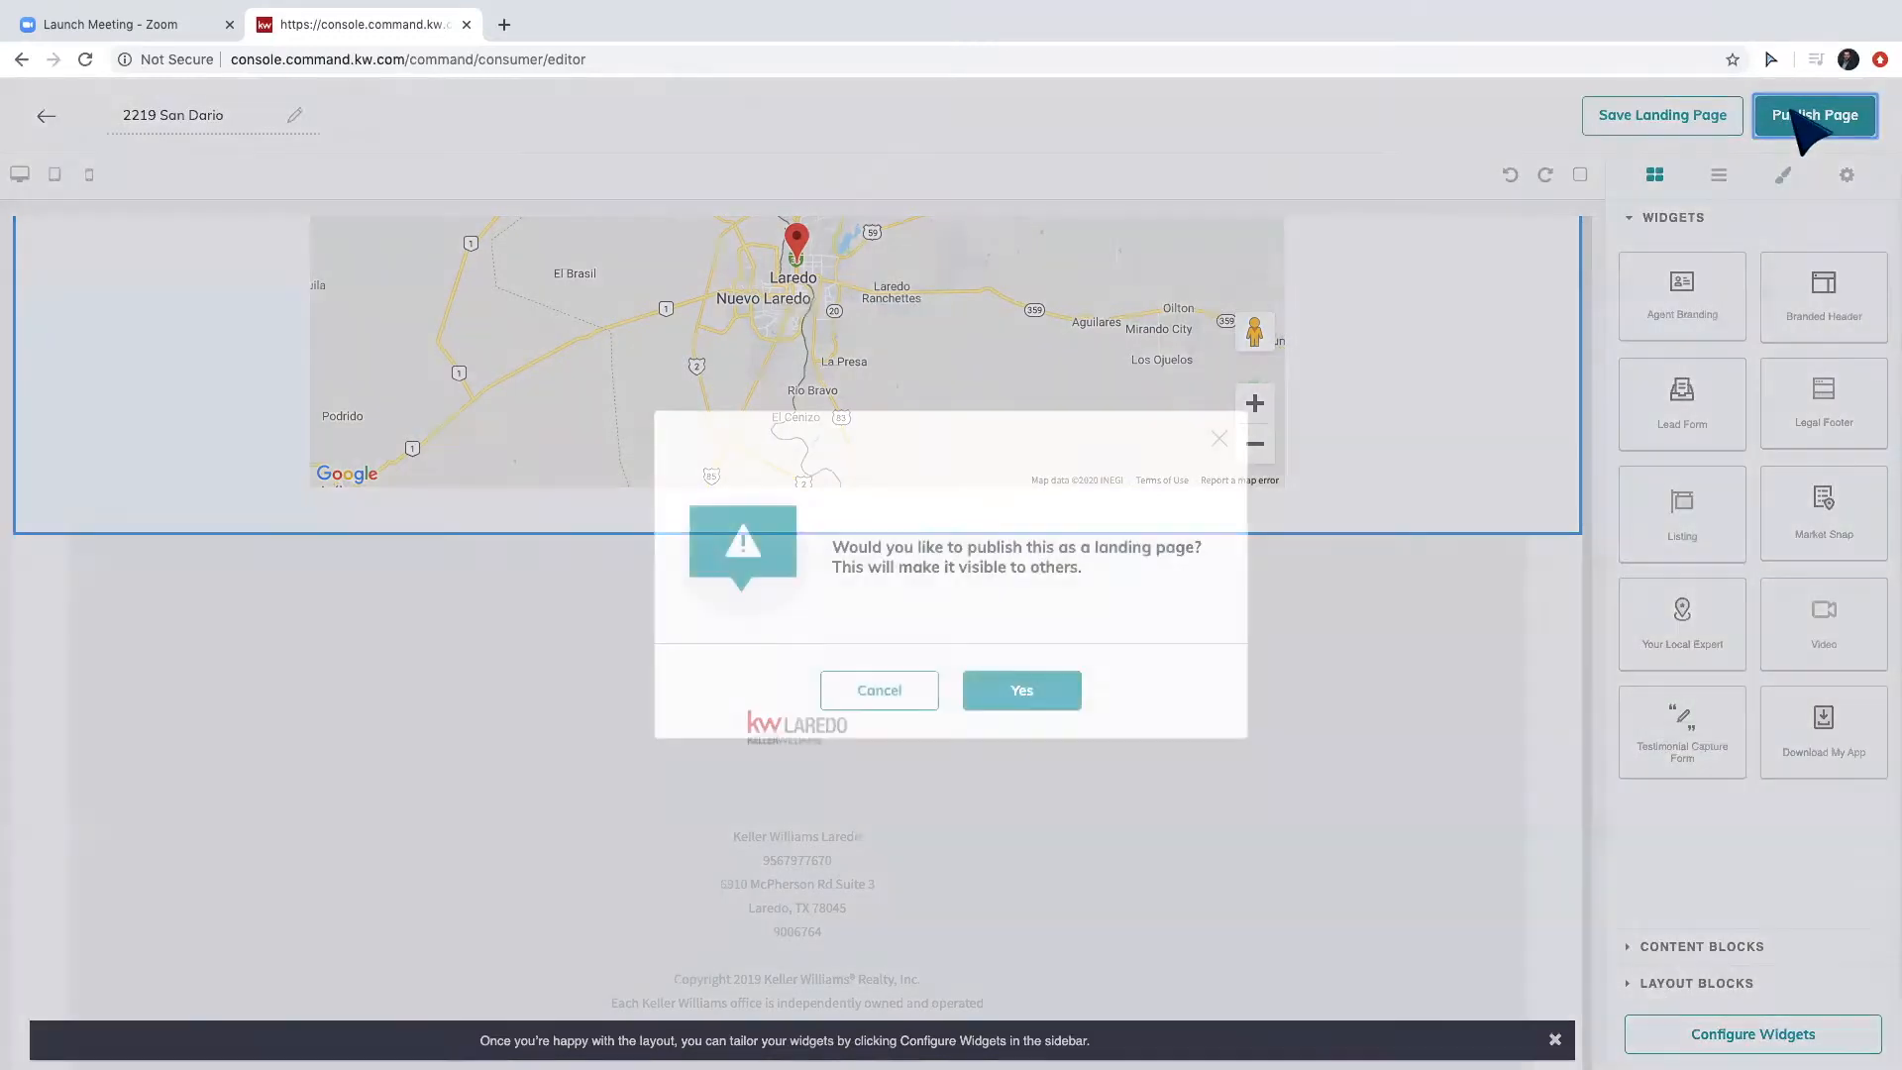
click(1030, 693)
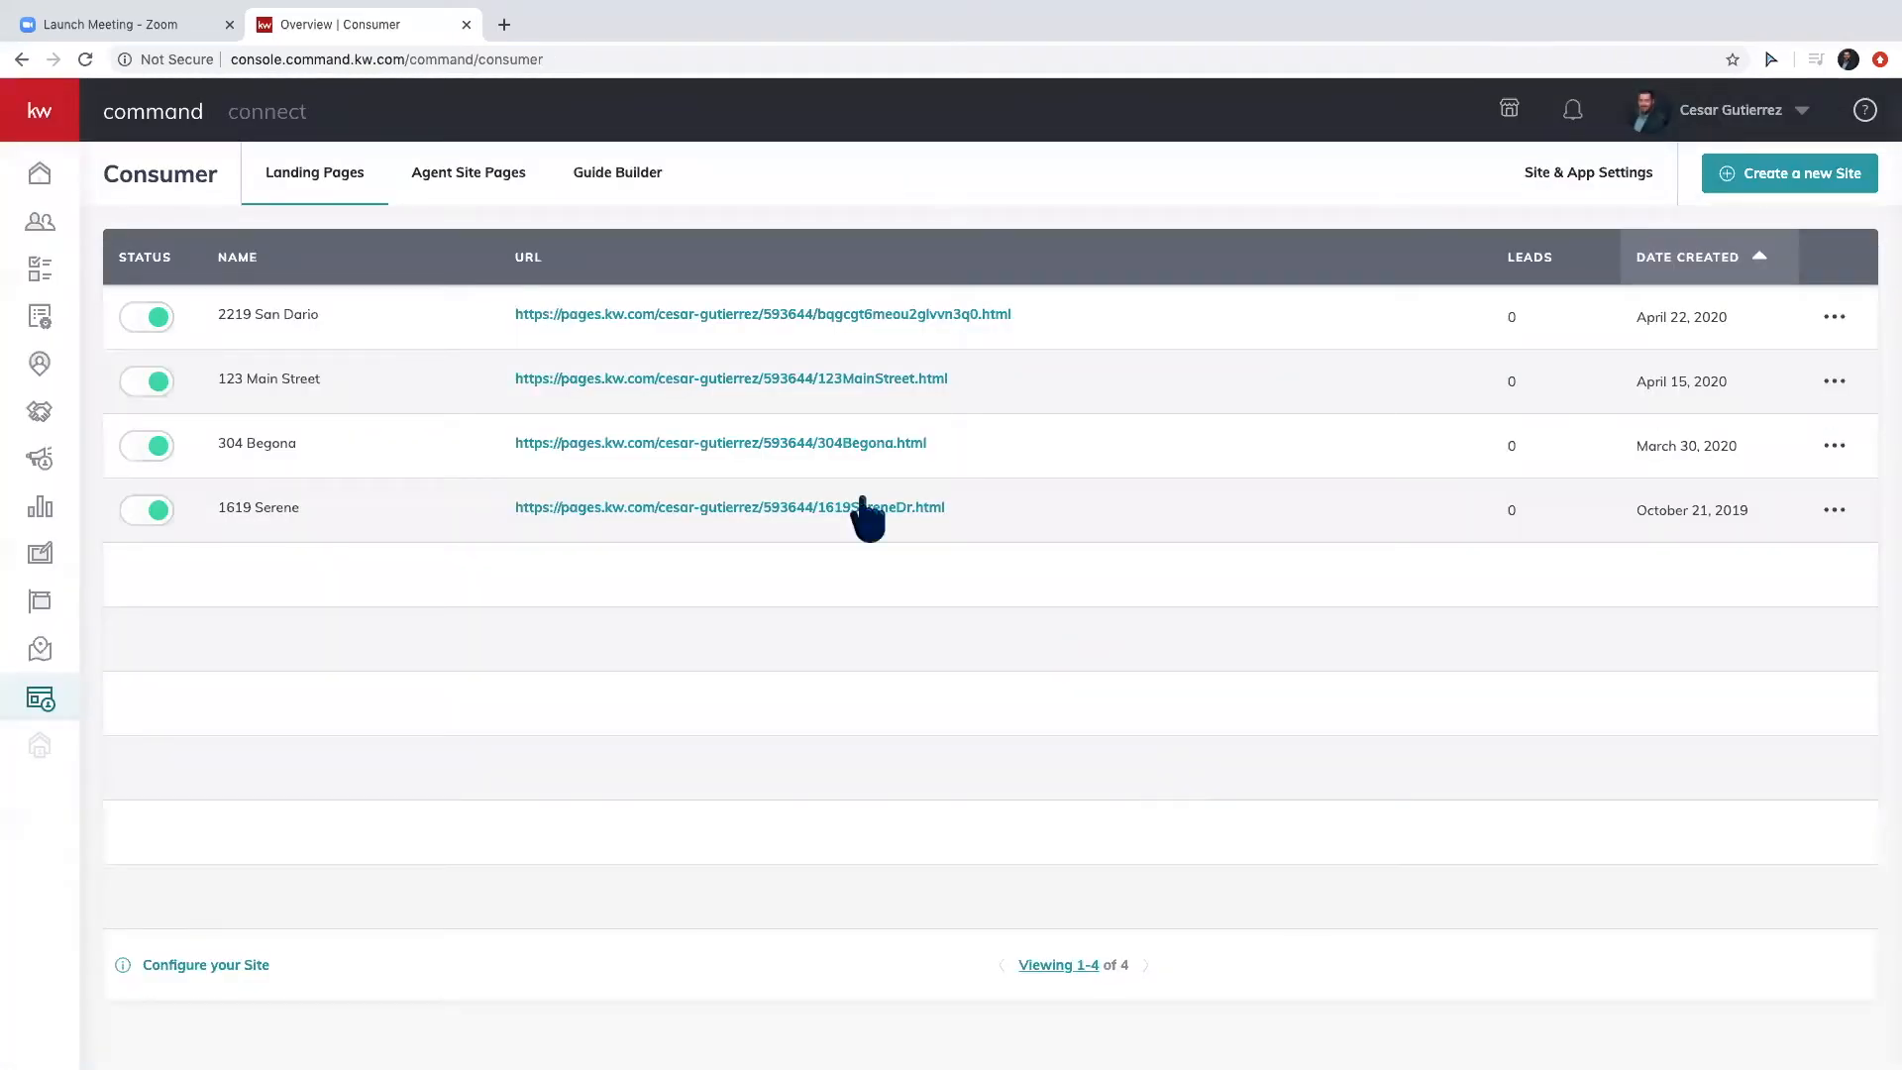
click(1831, 316)
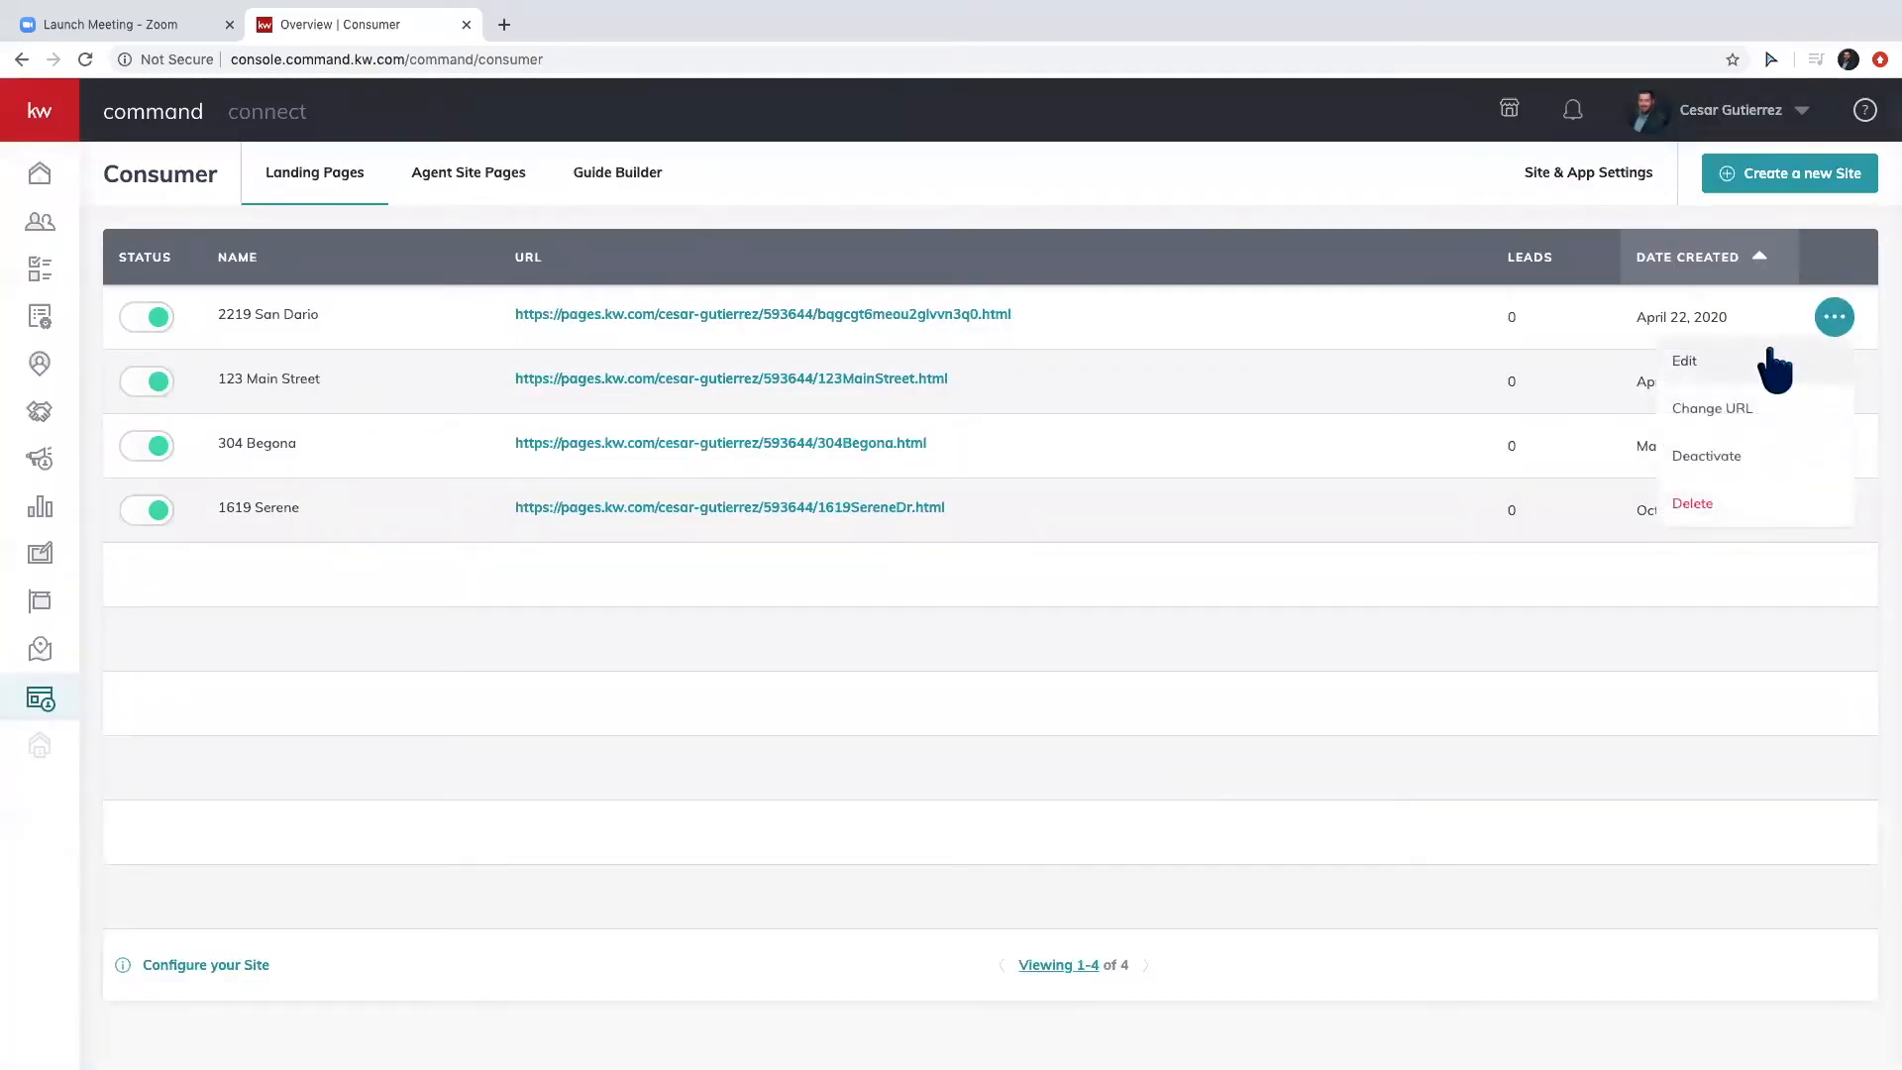
click(1712, 408)
double_click(1123, 542)
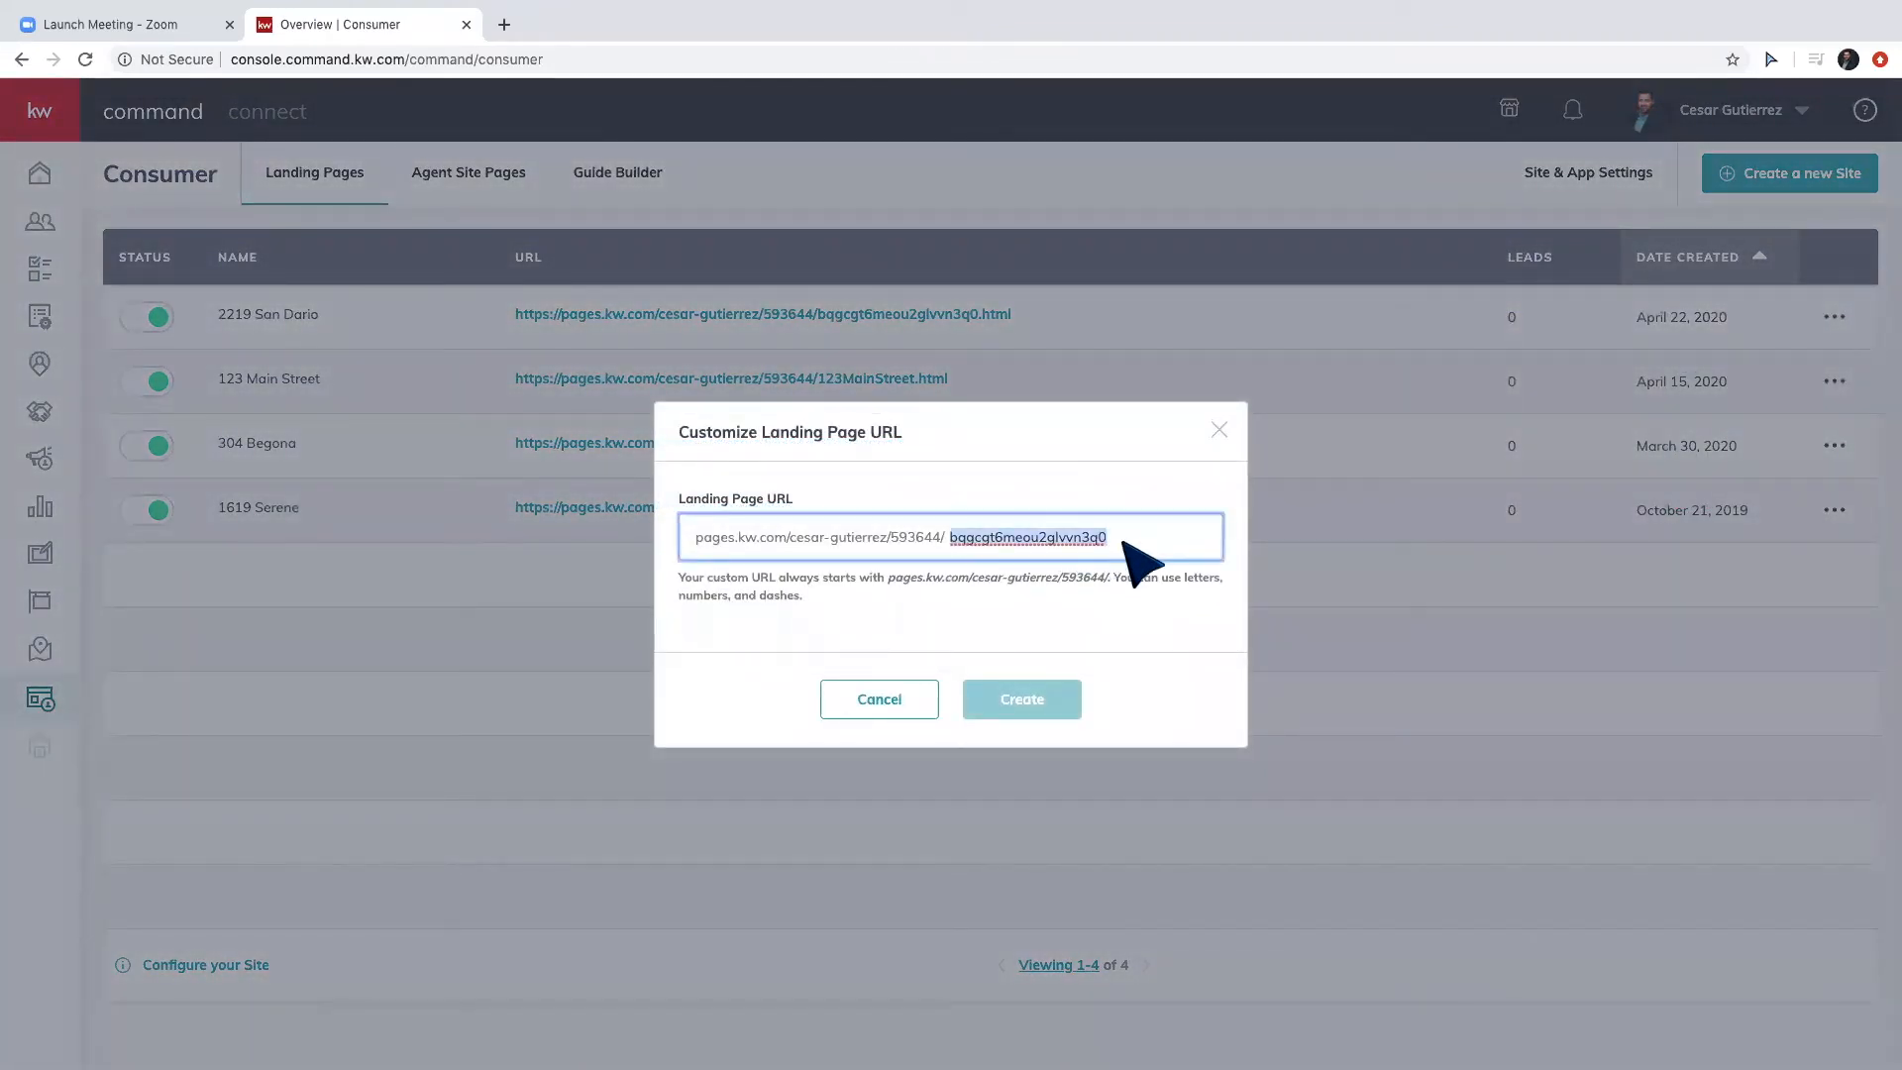
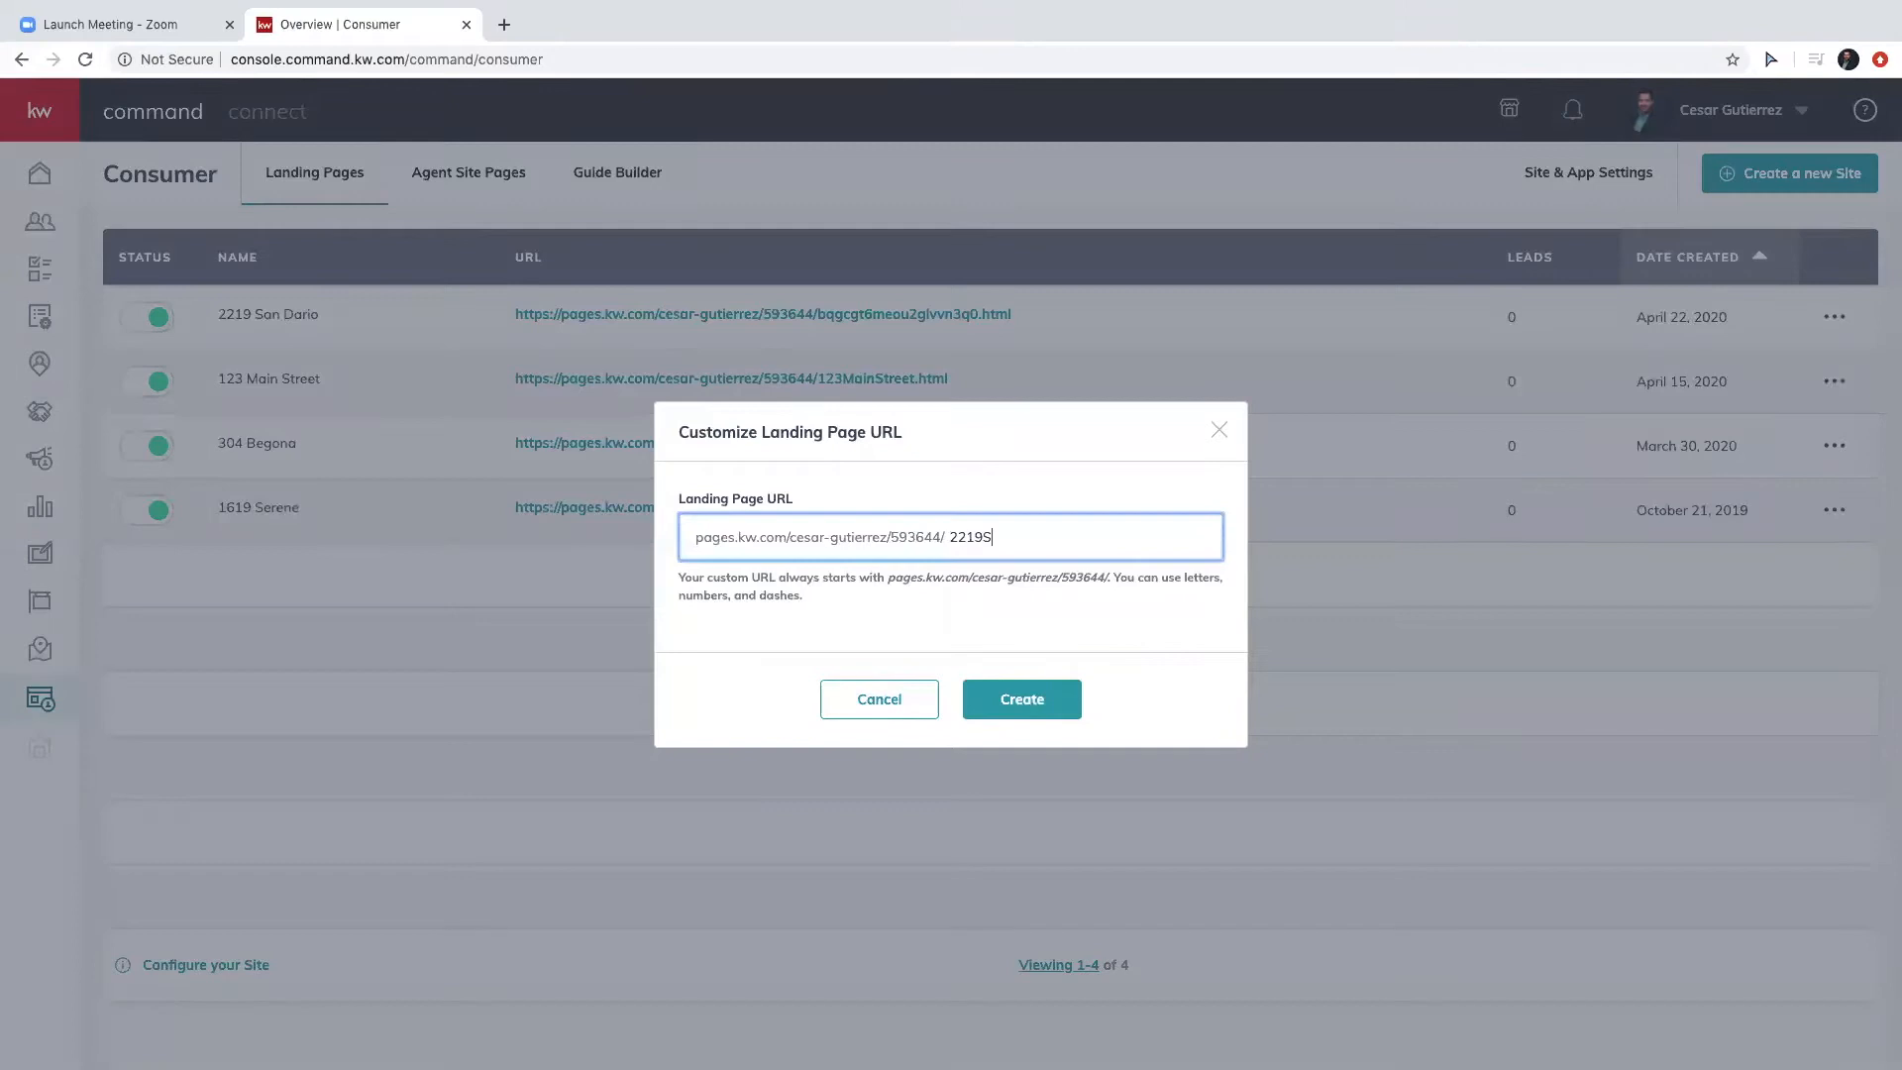
click(1071, 694)
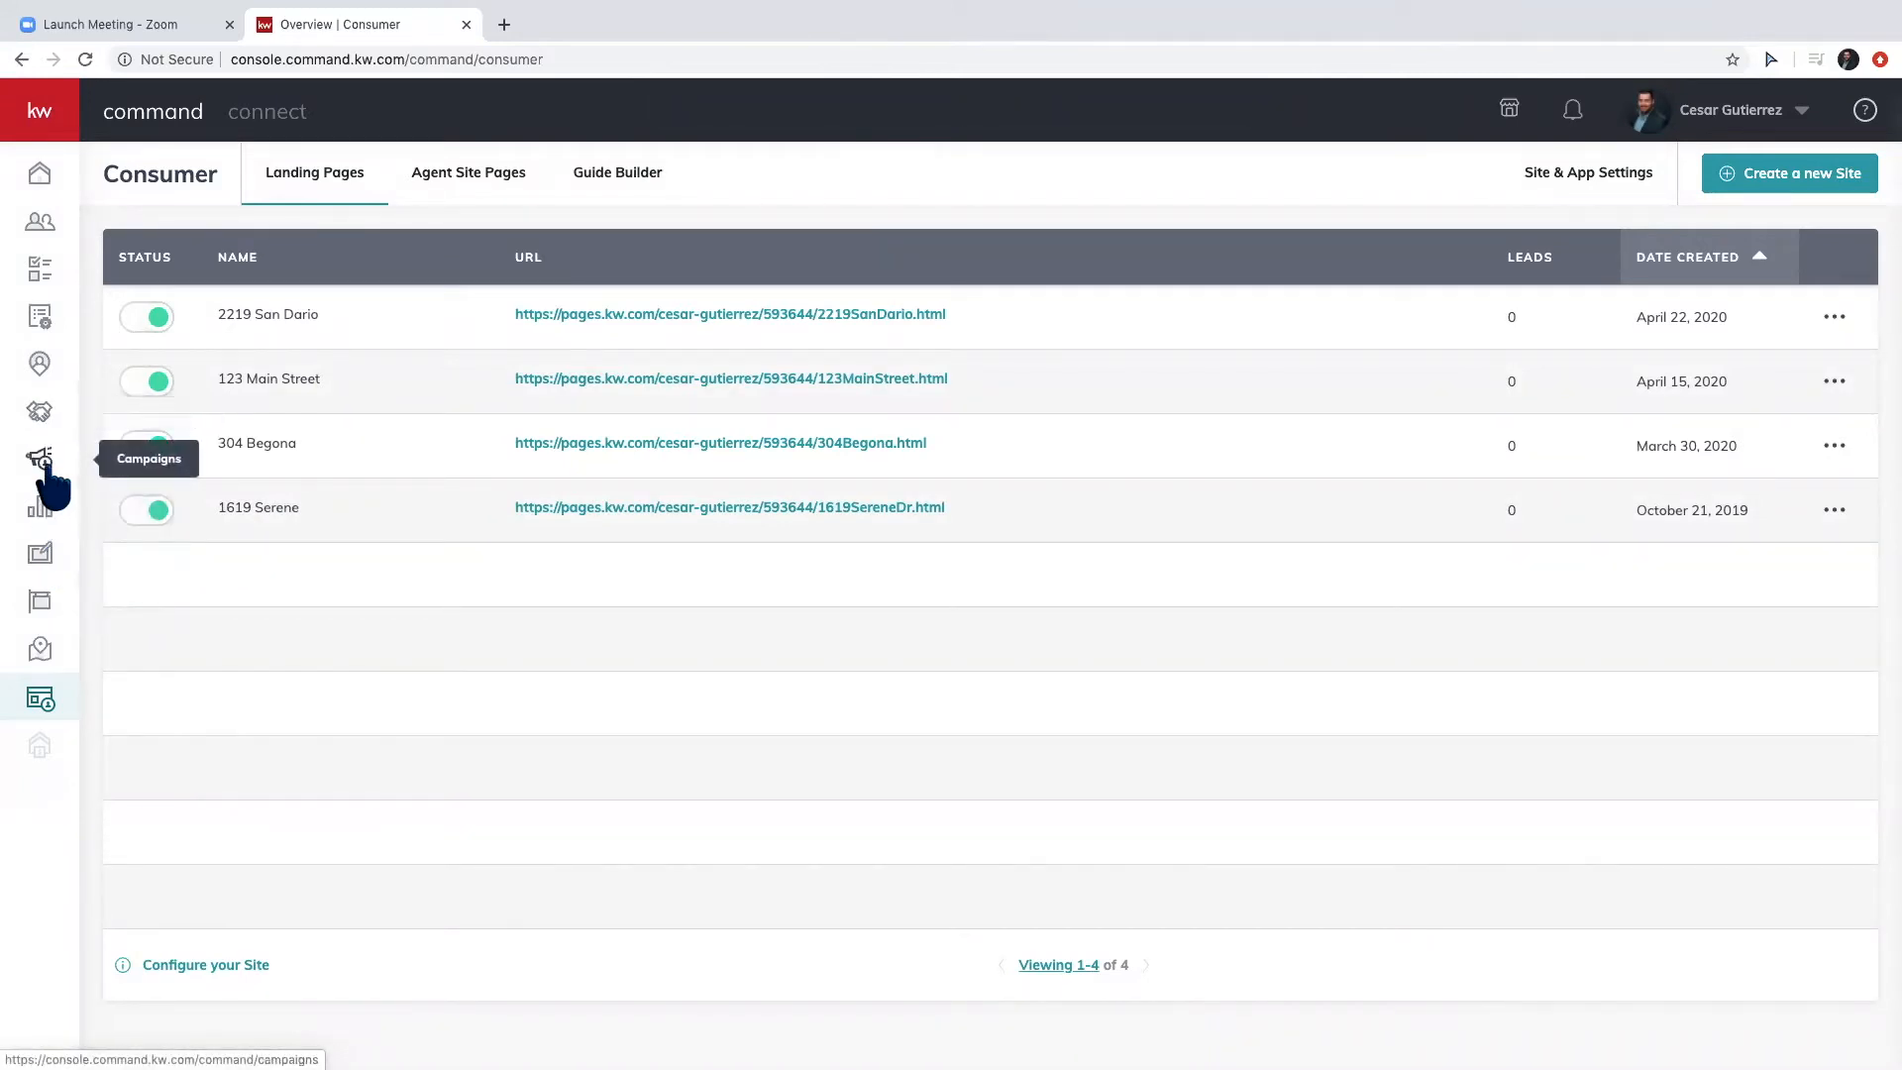
click(43, 464)
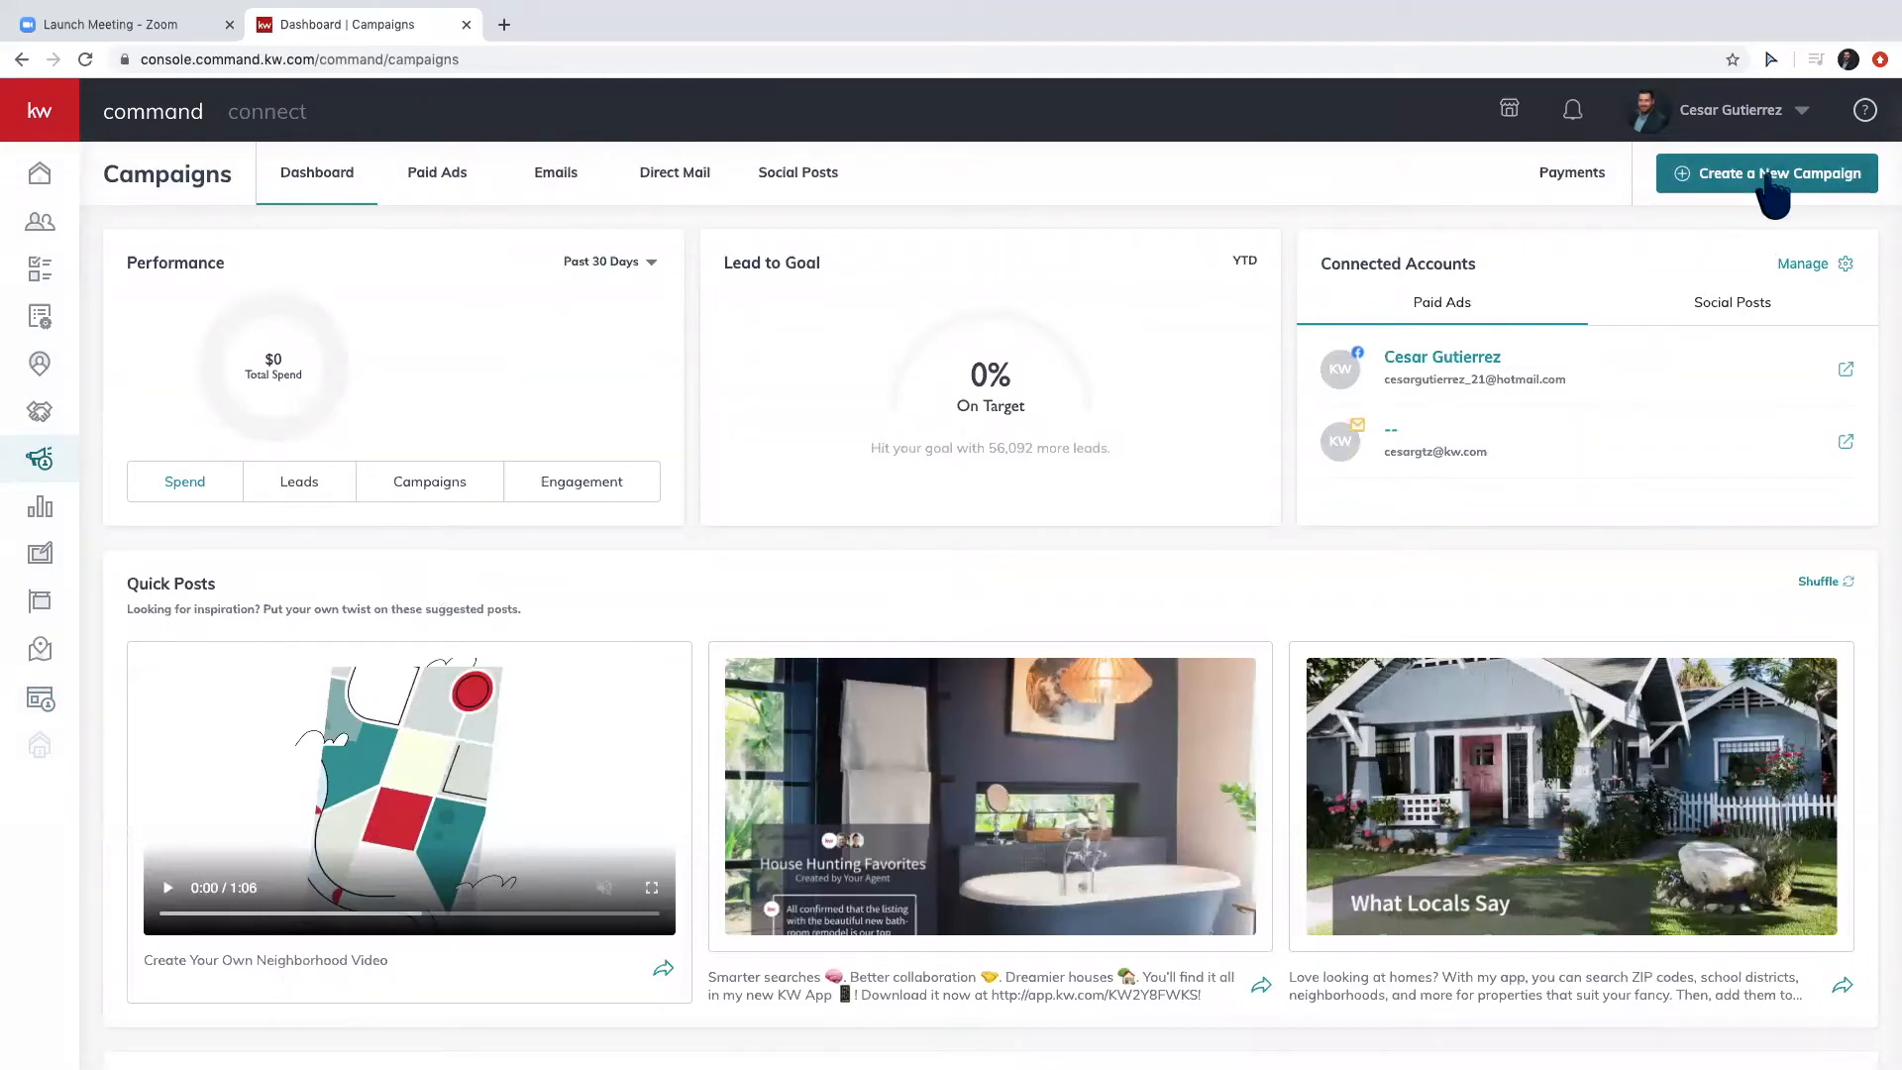
click(1769, 176)
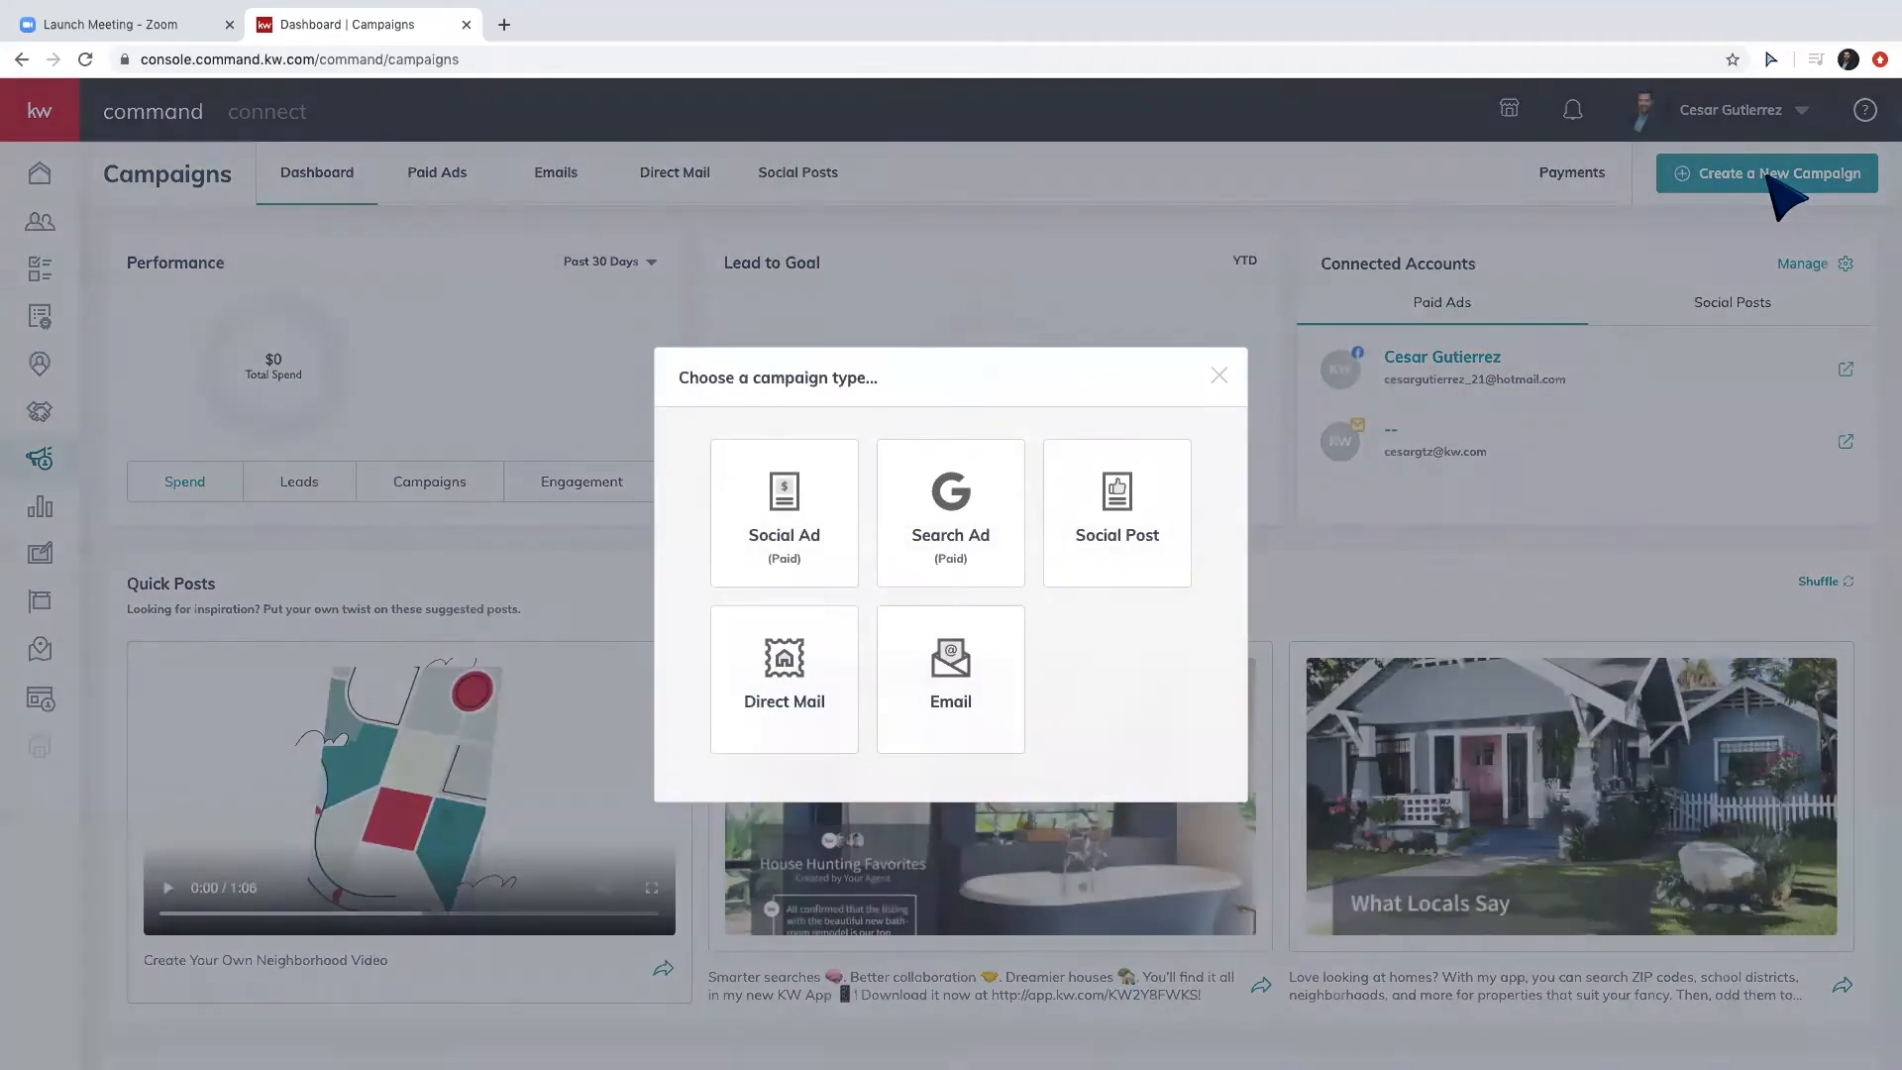
click(803, 537)
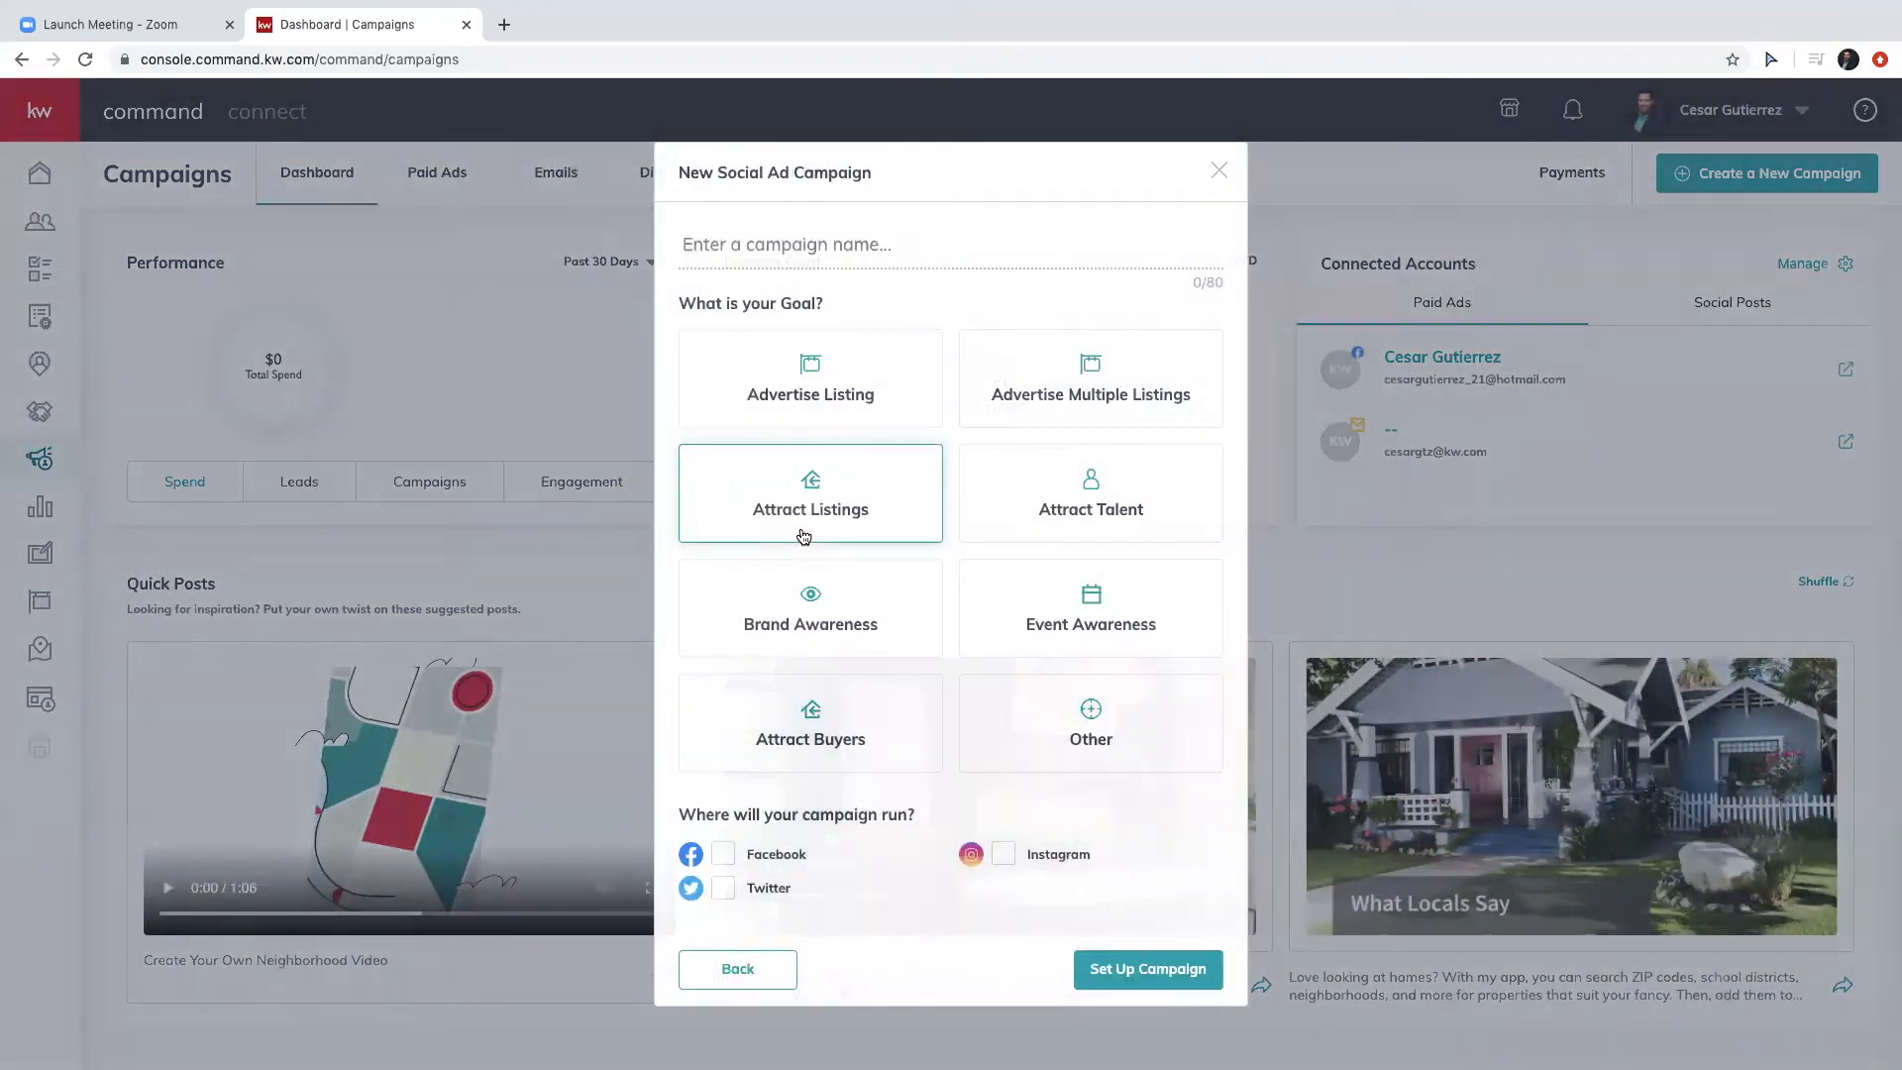
click(801, 238)
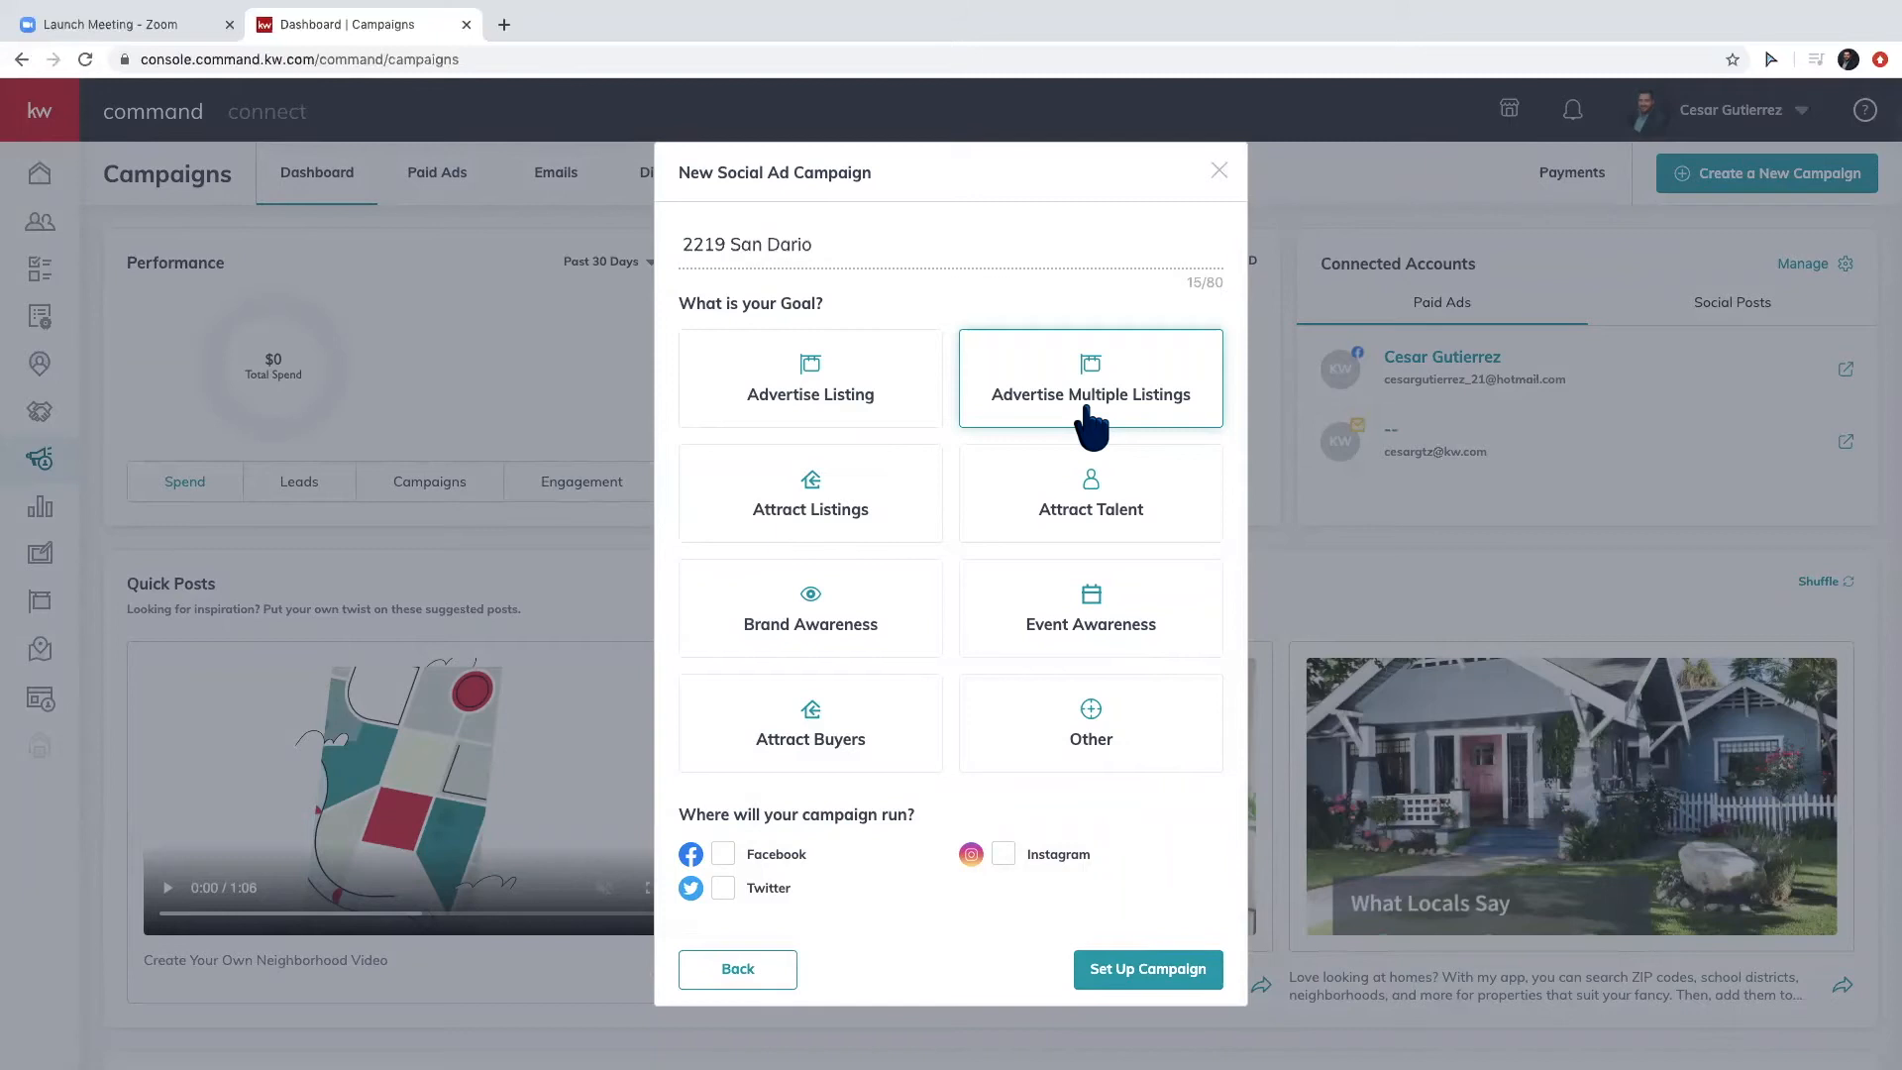
click(858, 748)
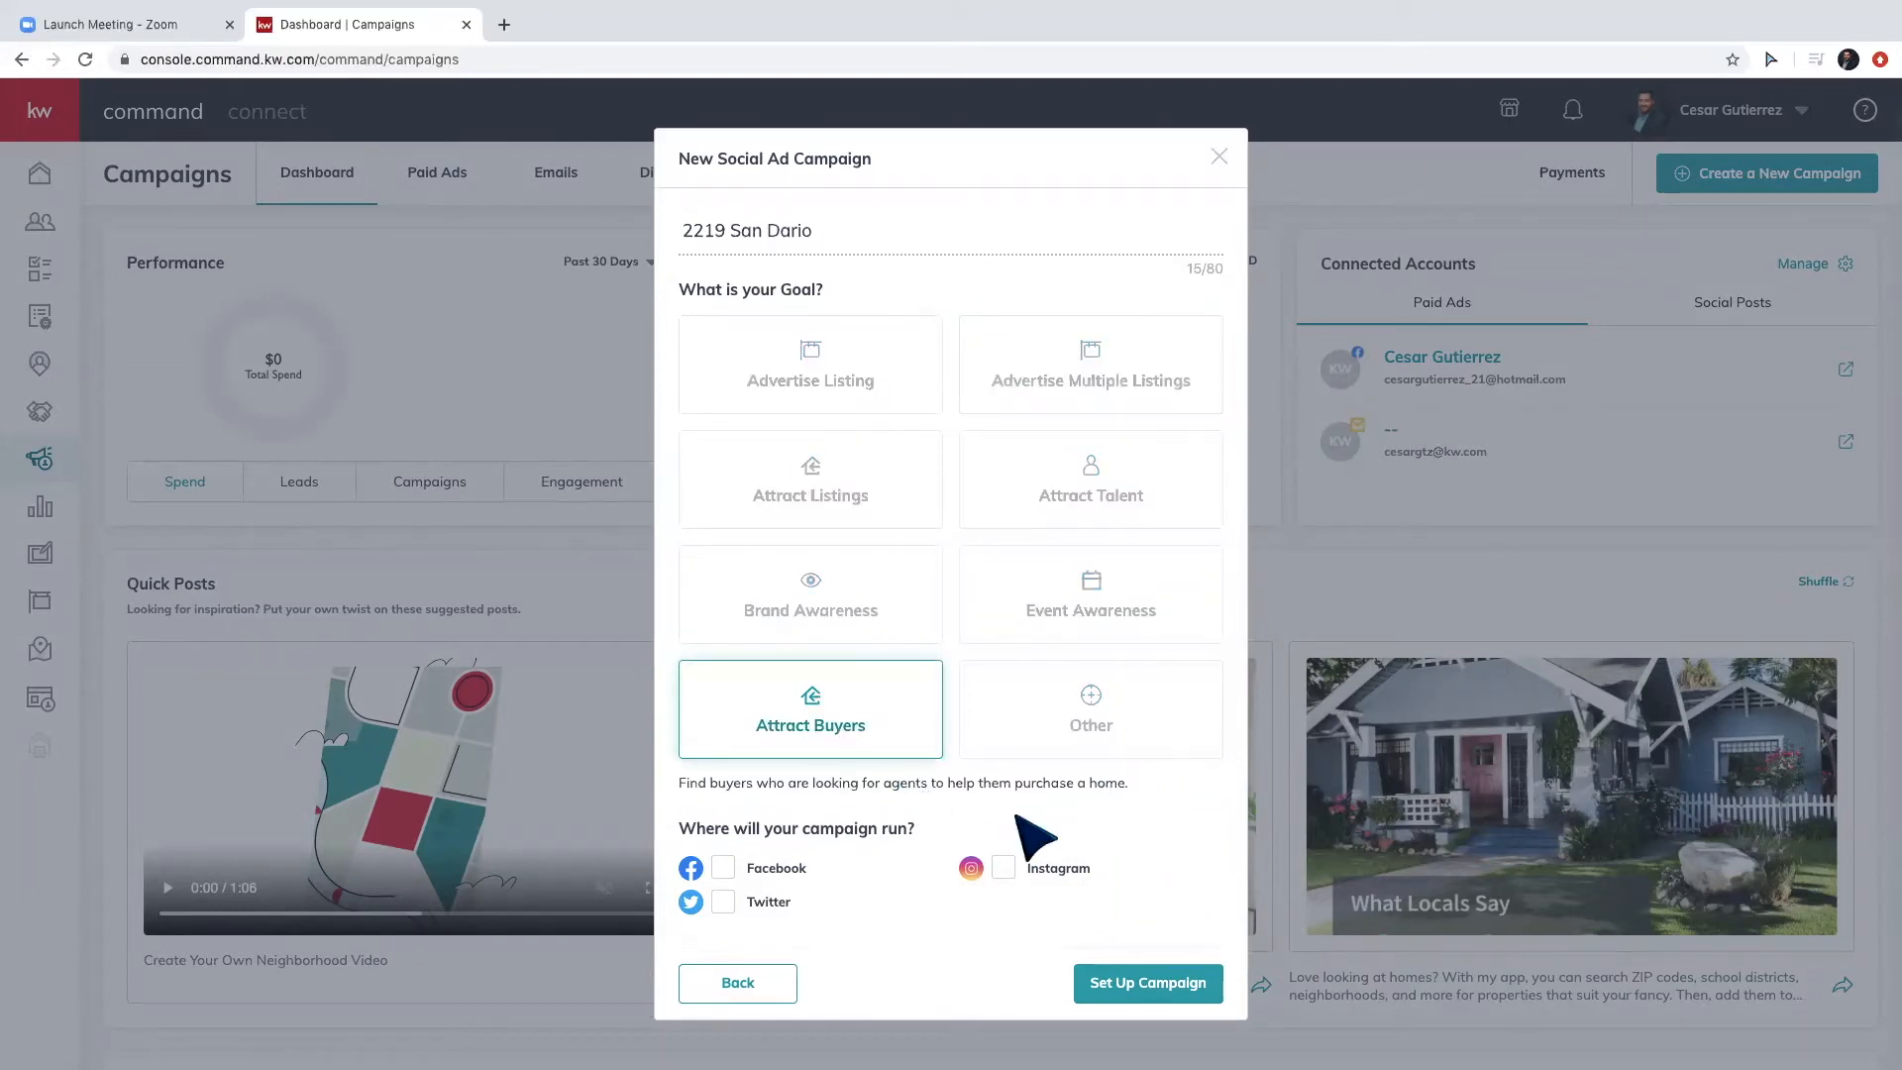
click(718, 868)
click(1134, 982)
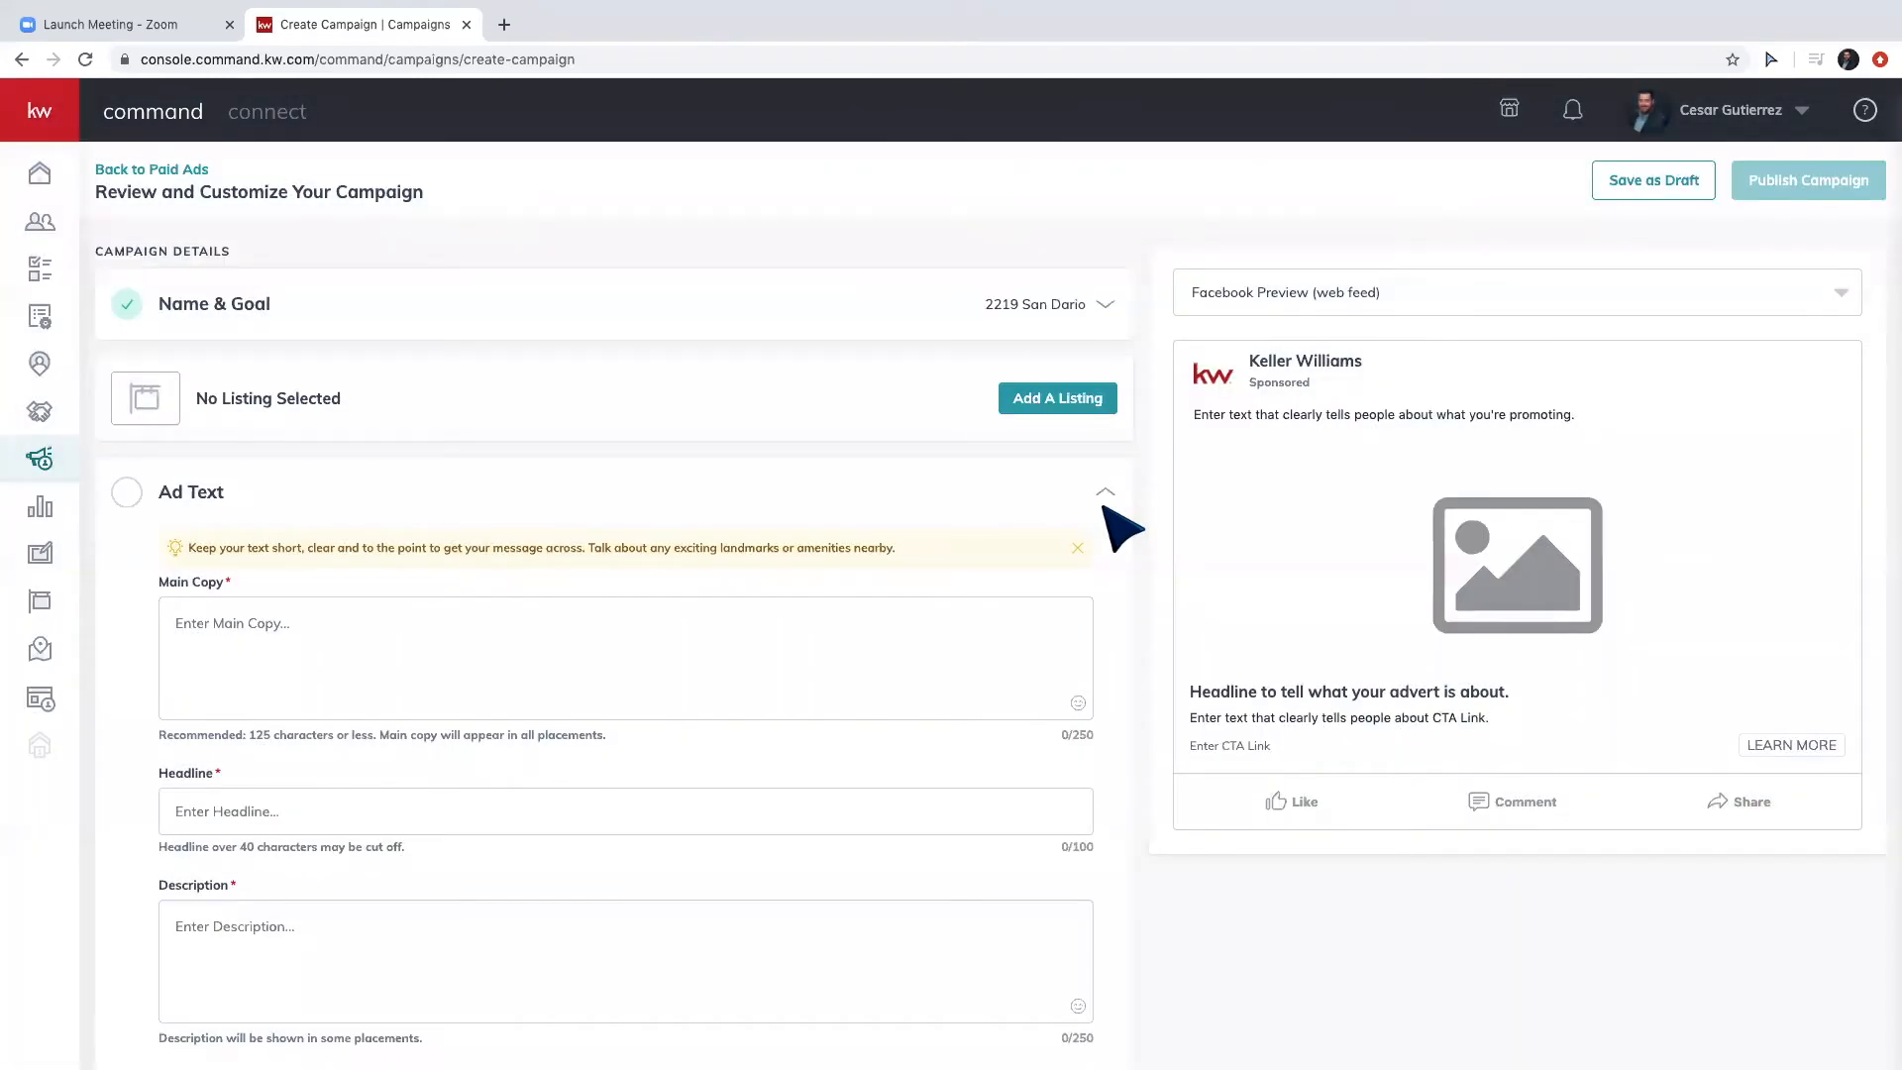
click(322, 637)
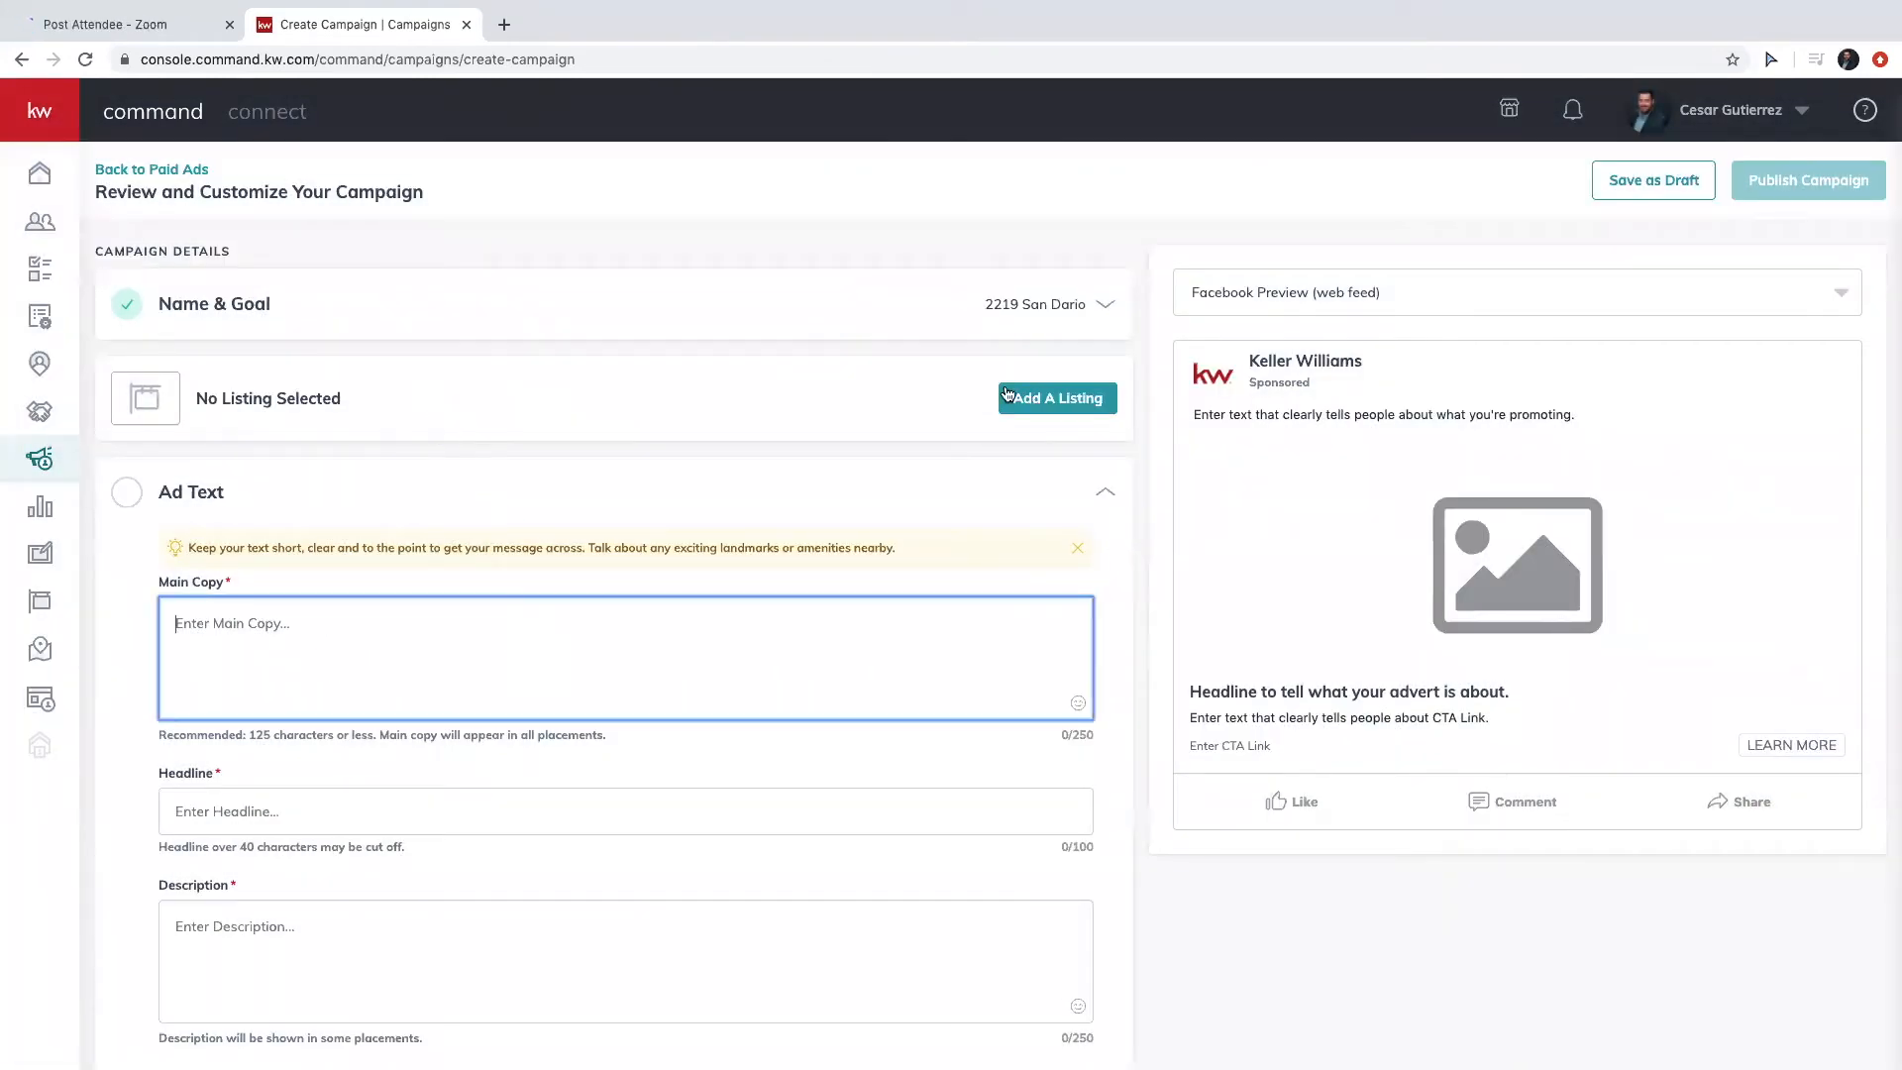
click(1050, 391)
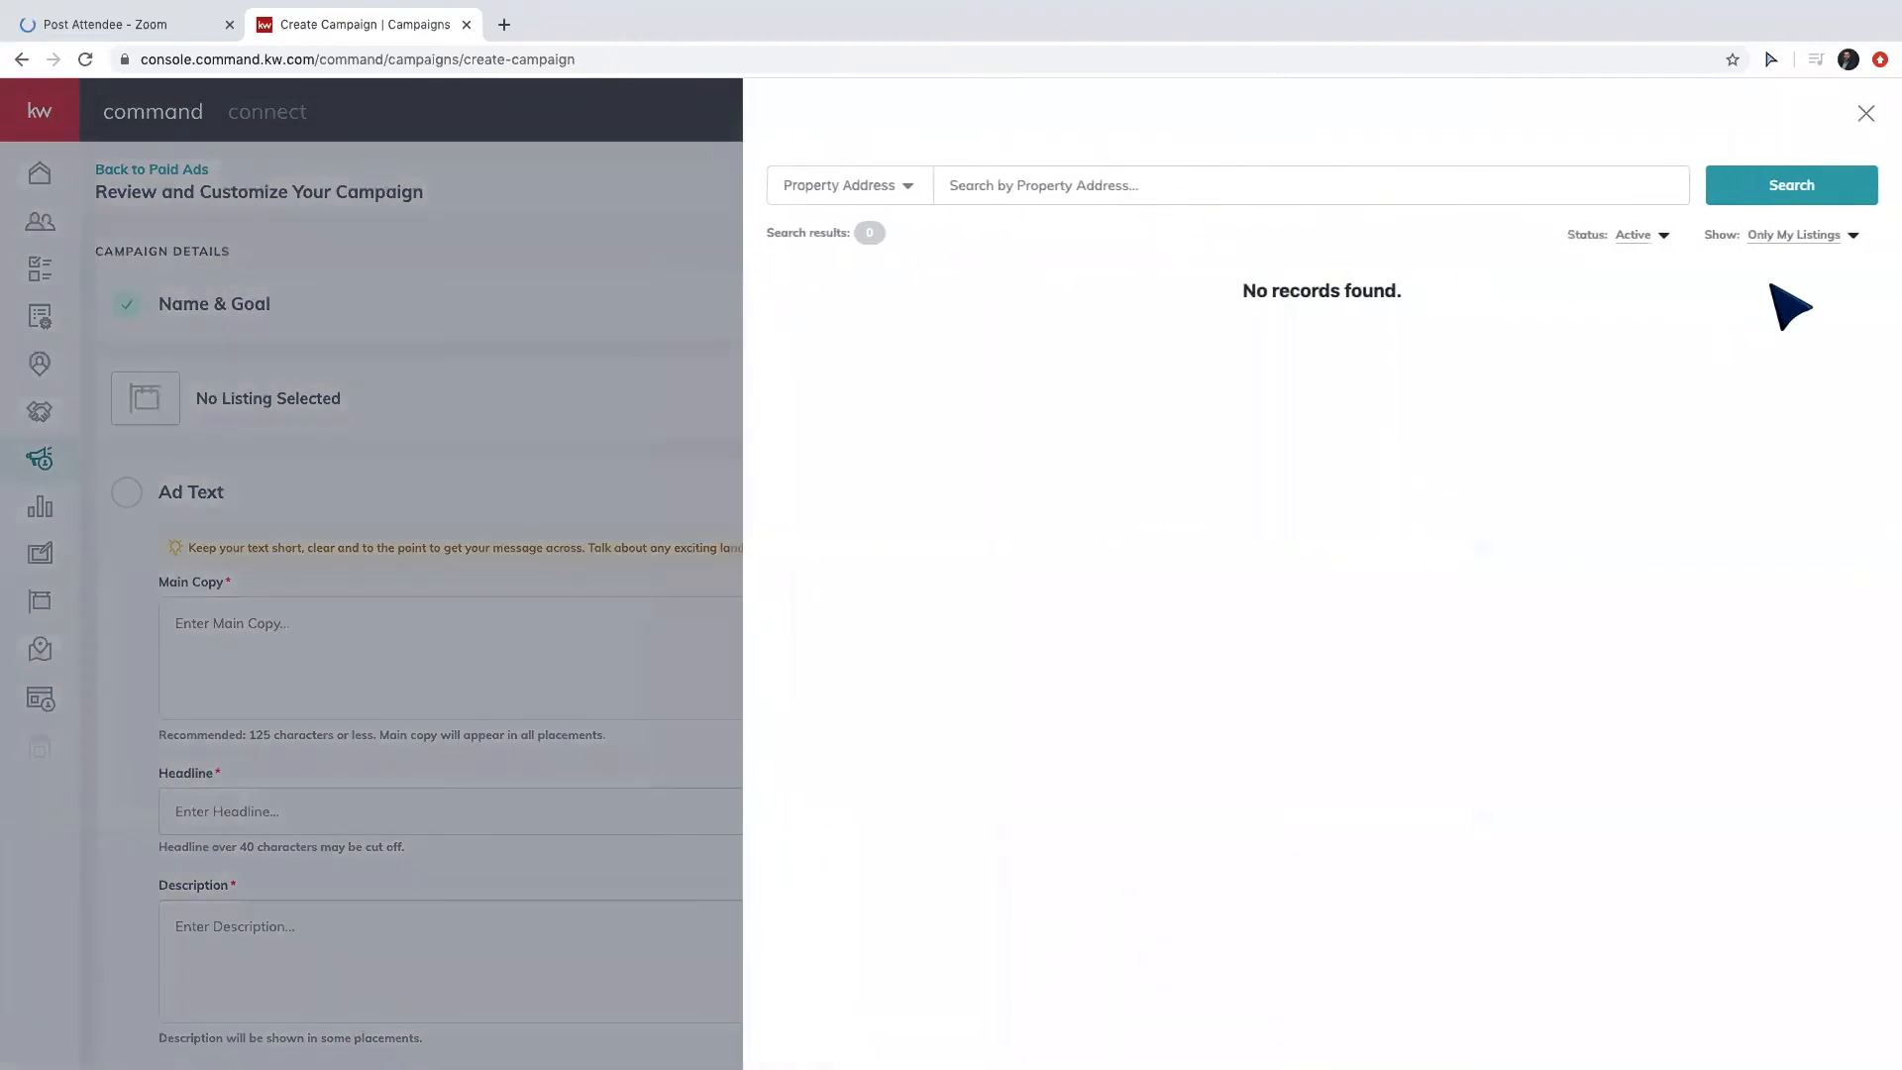
click(1799, 235)
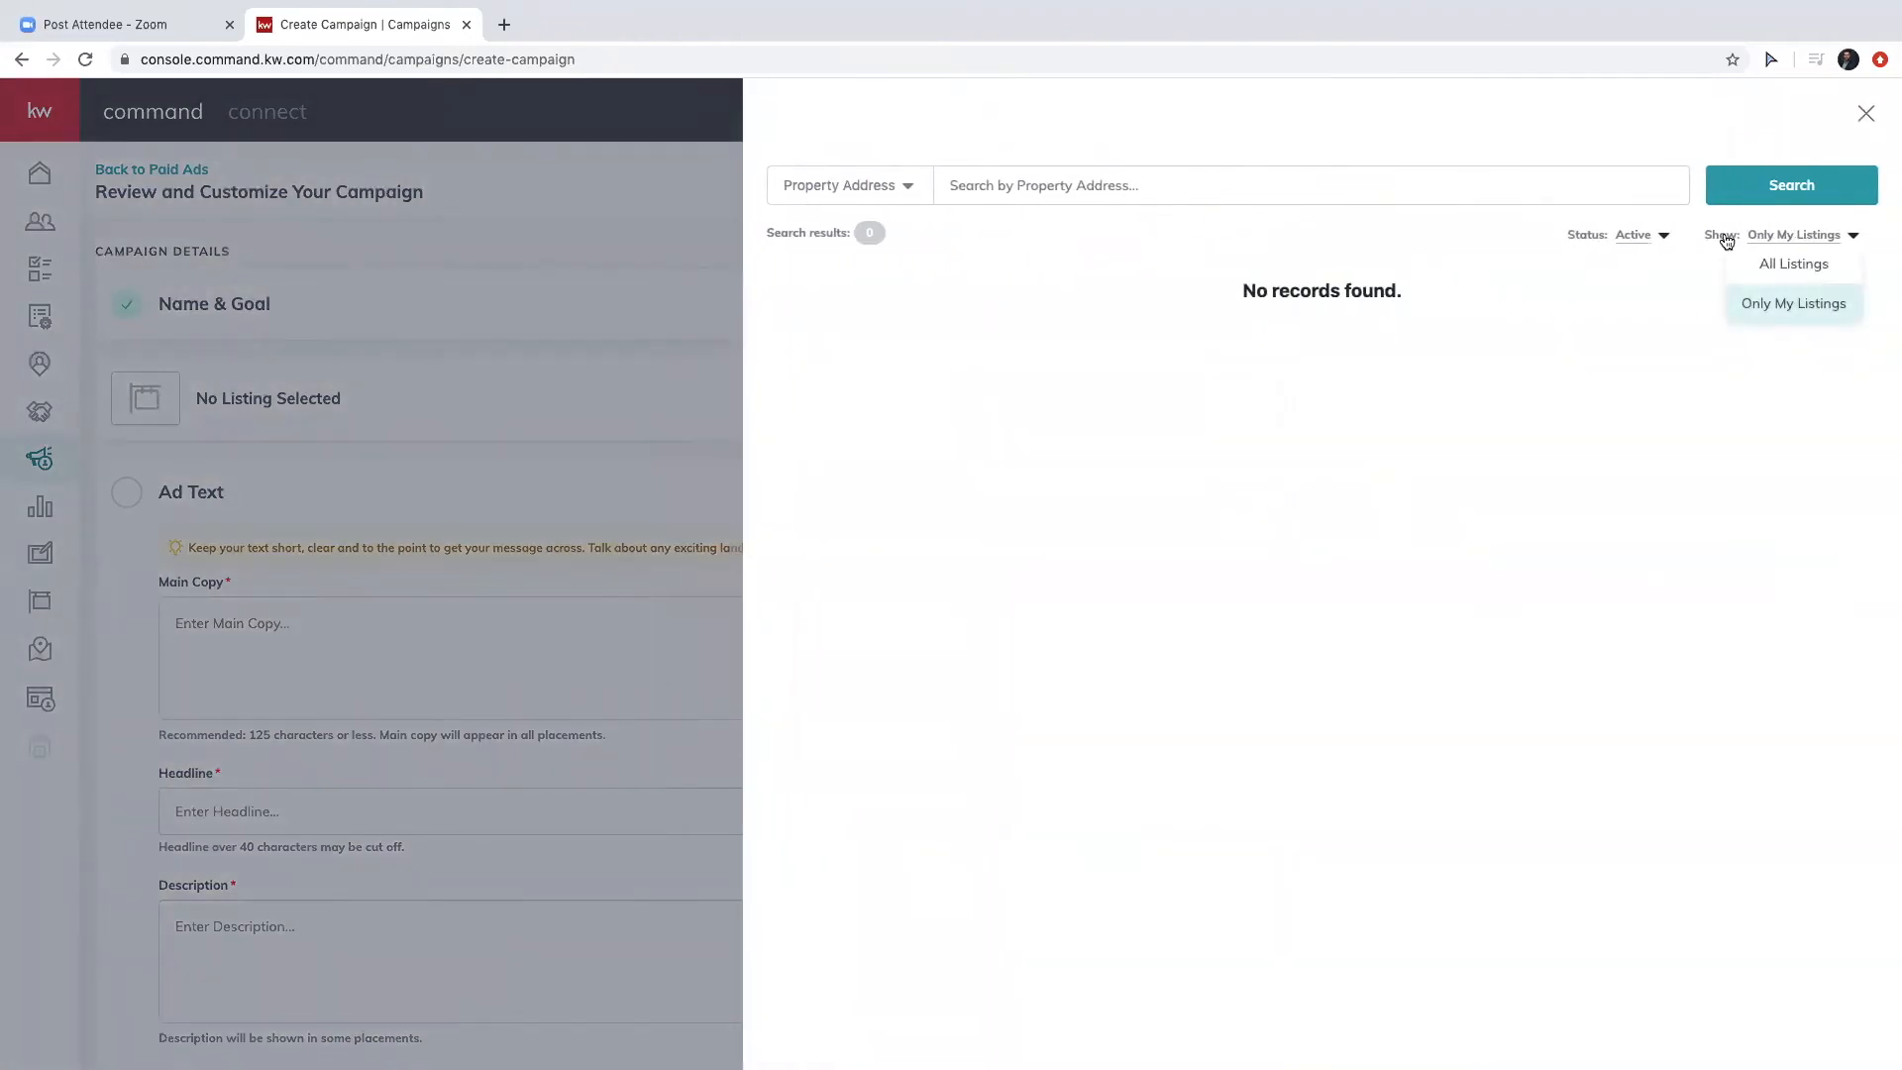
click(1810, 265)
click(1269, 184)
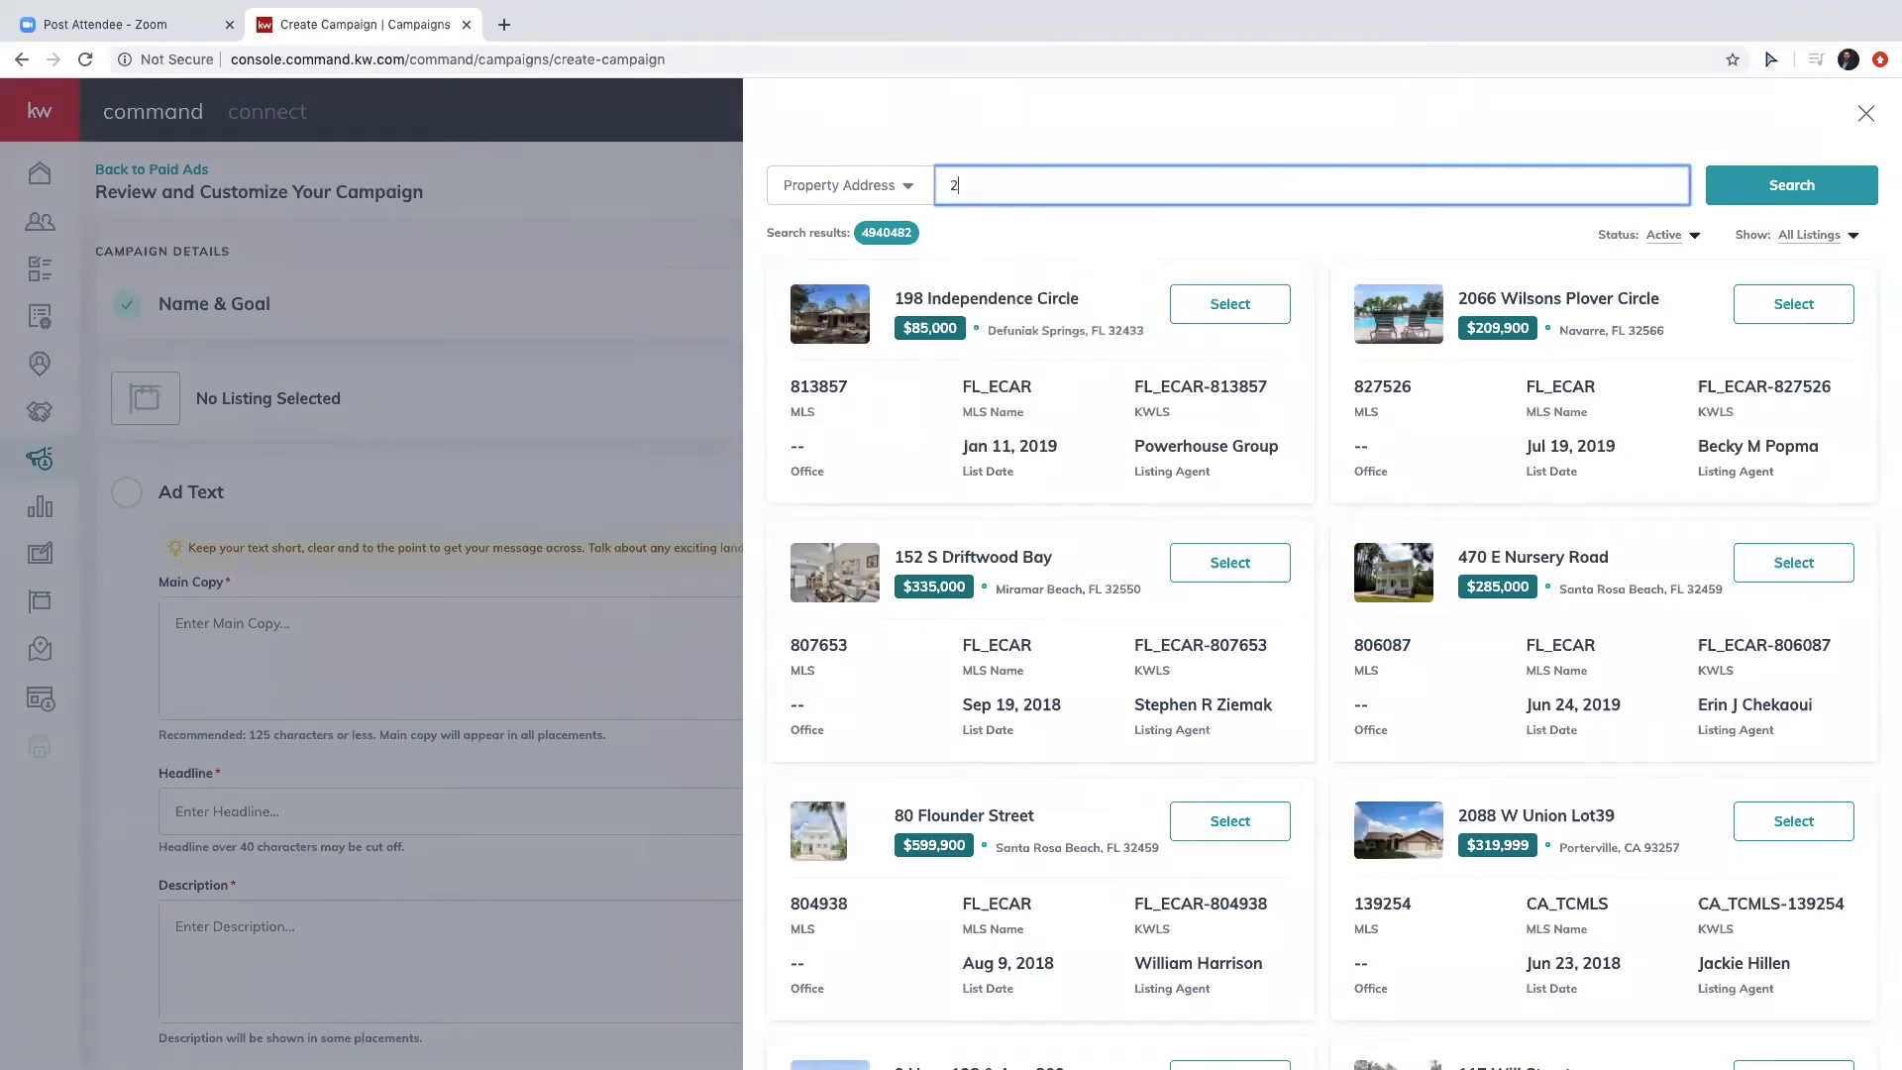
key(Return)
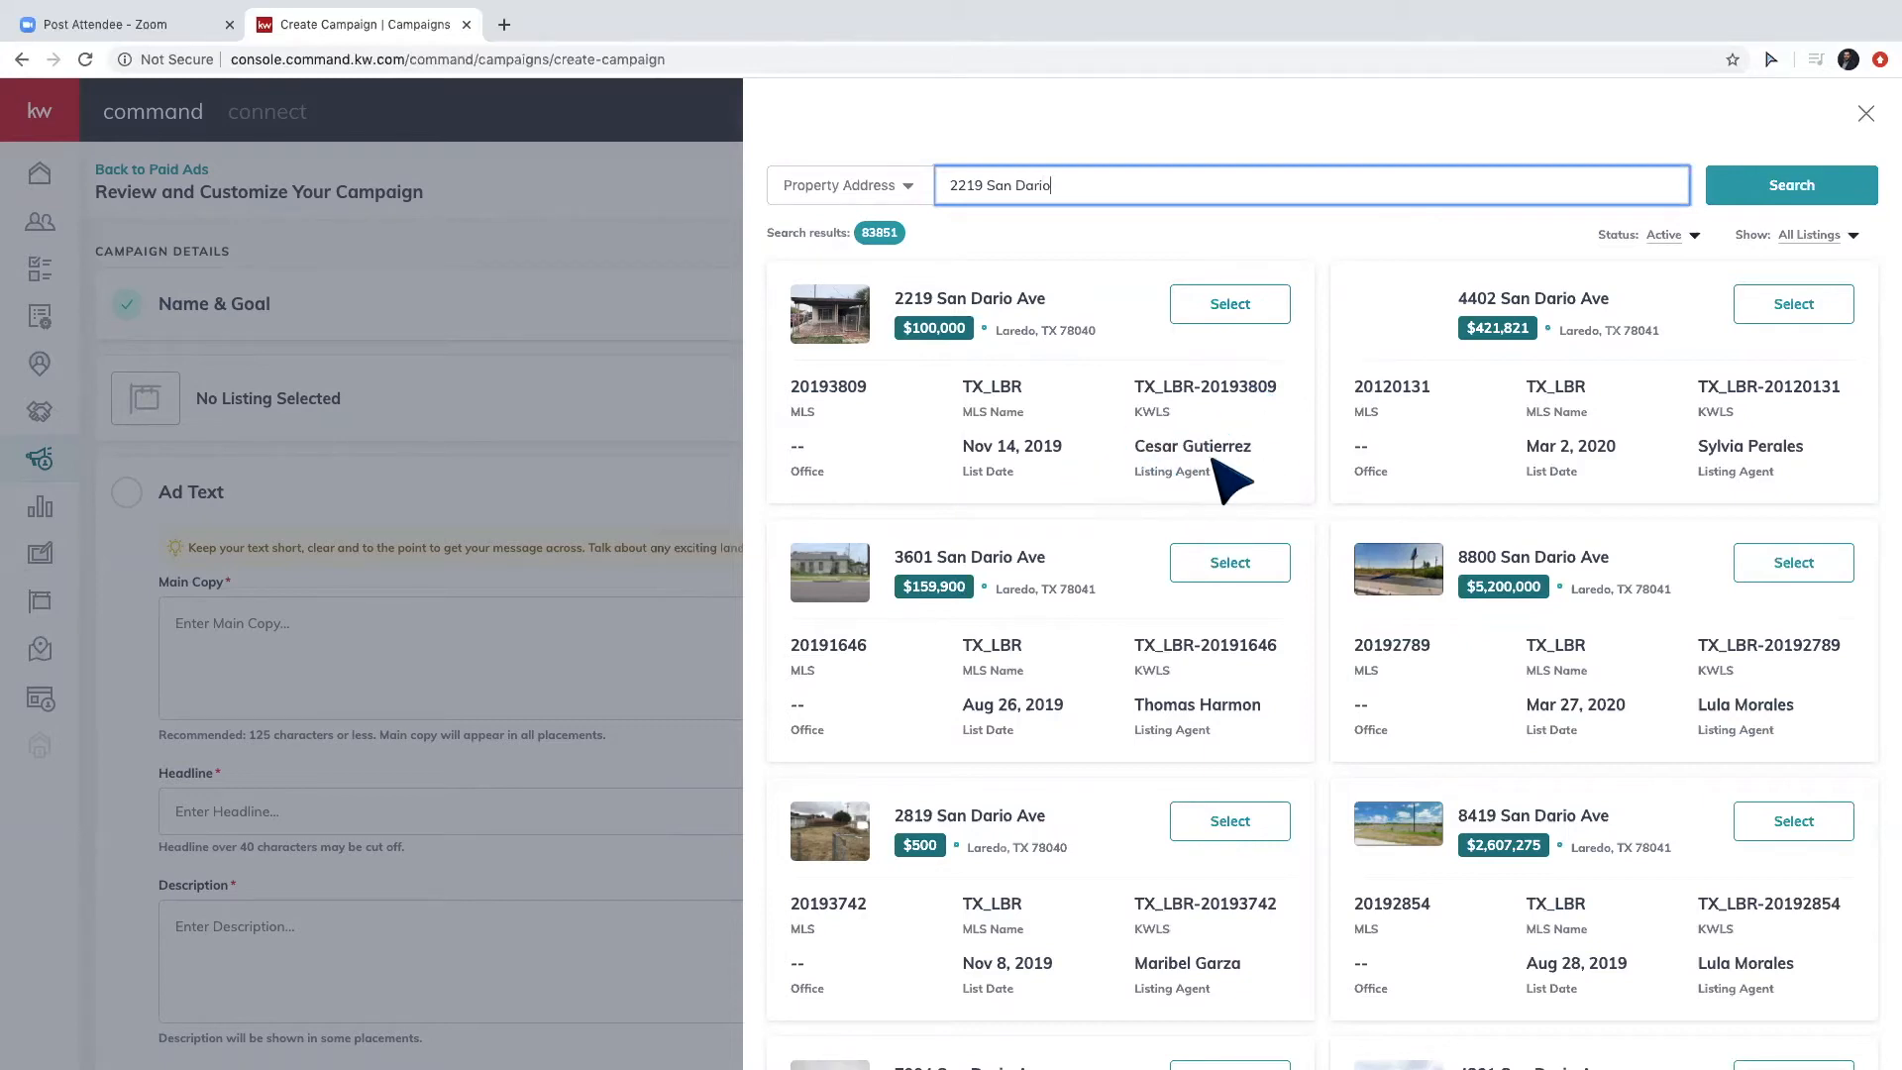
click(1210, 309)
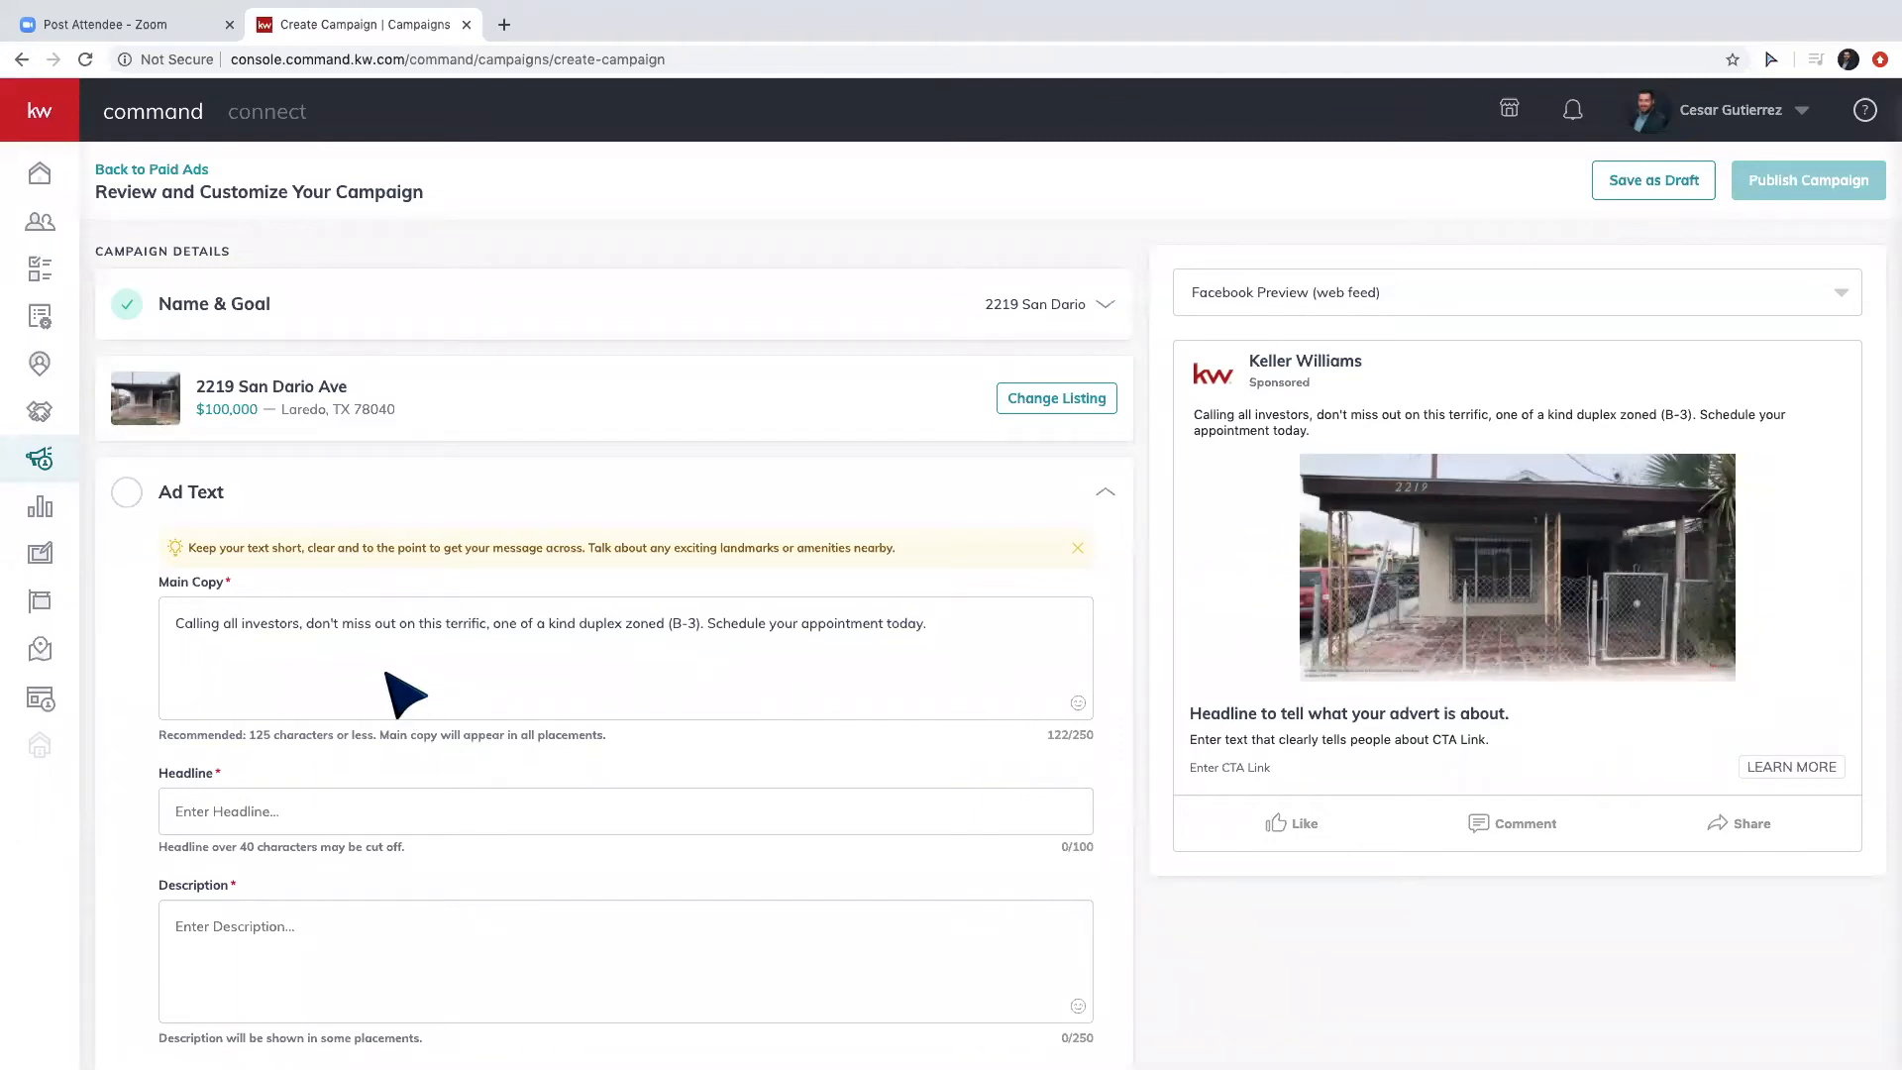
scroll(403, 694, down, 1)
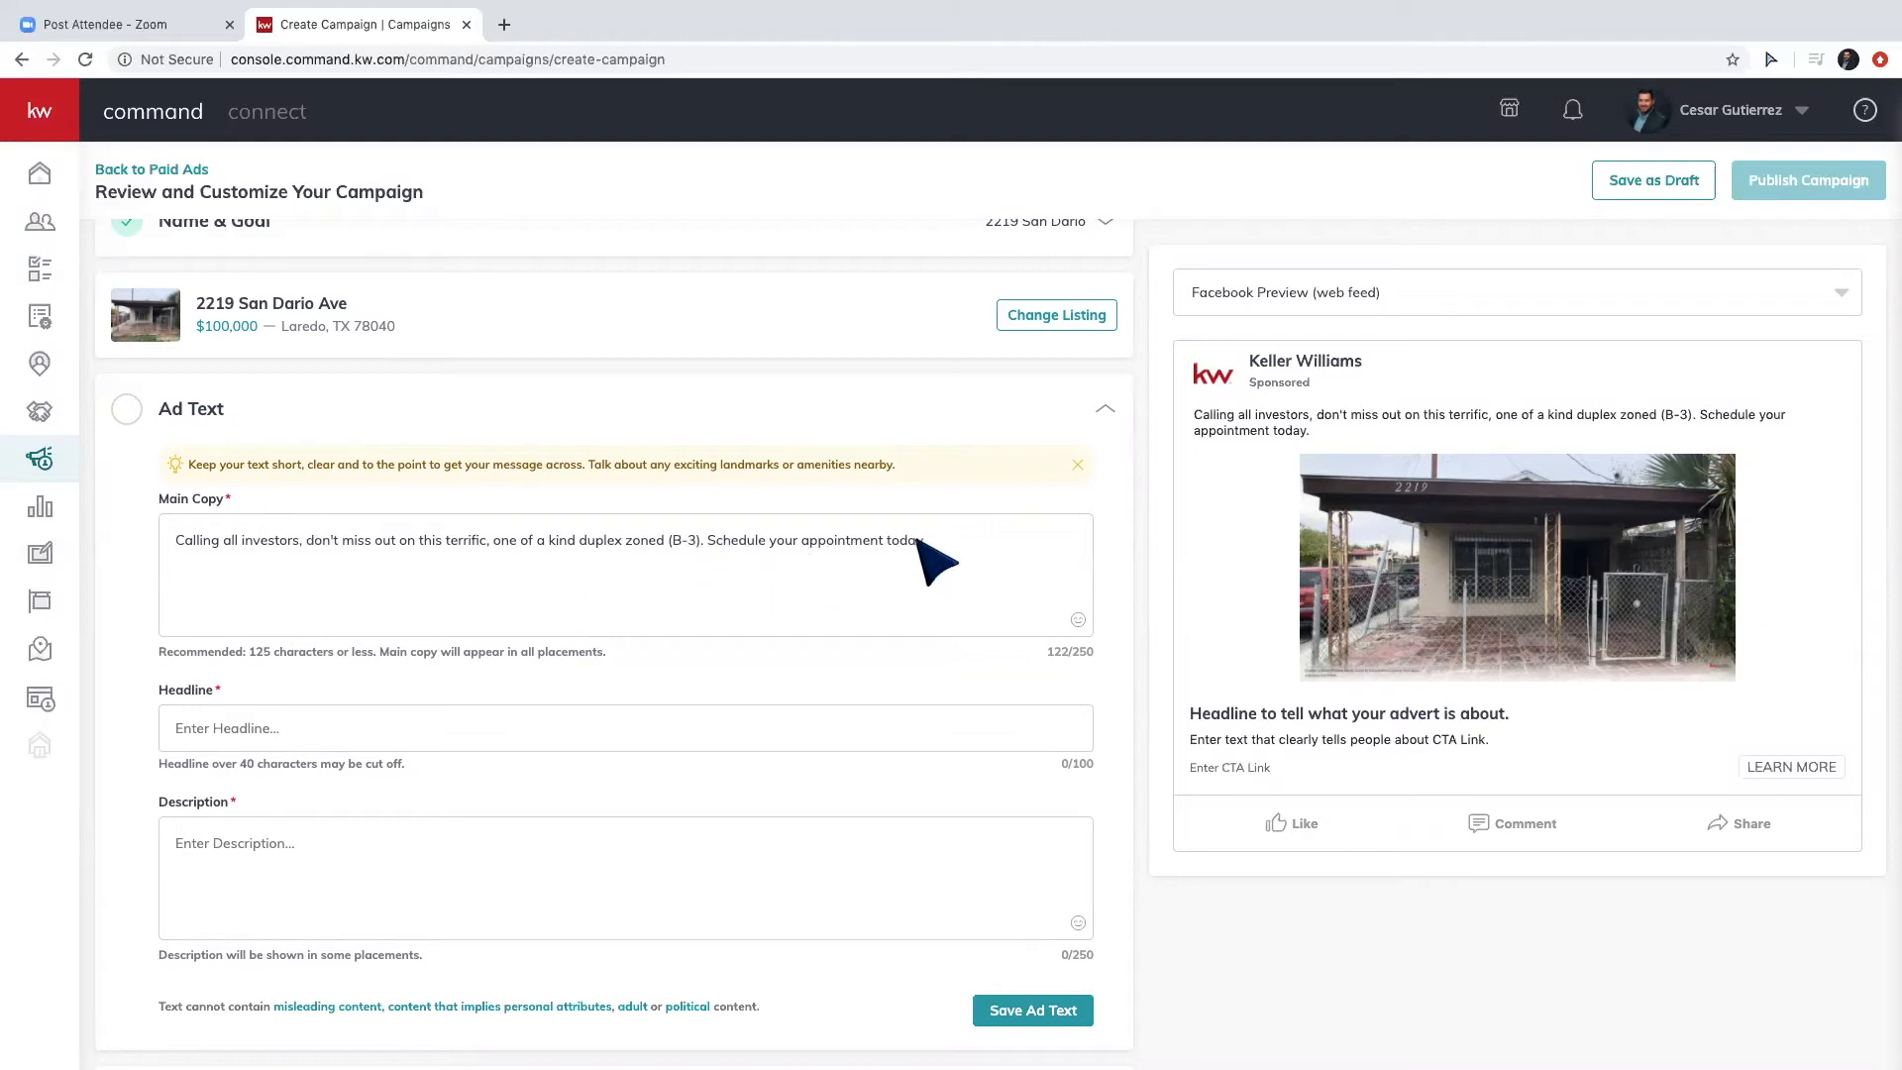
triple_click(990, 572)
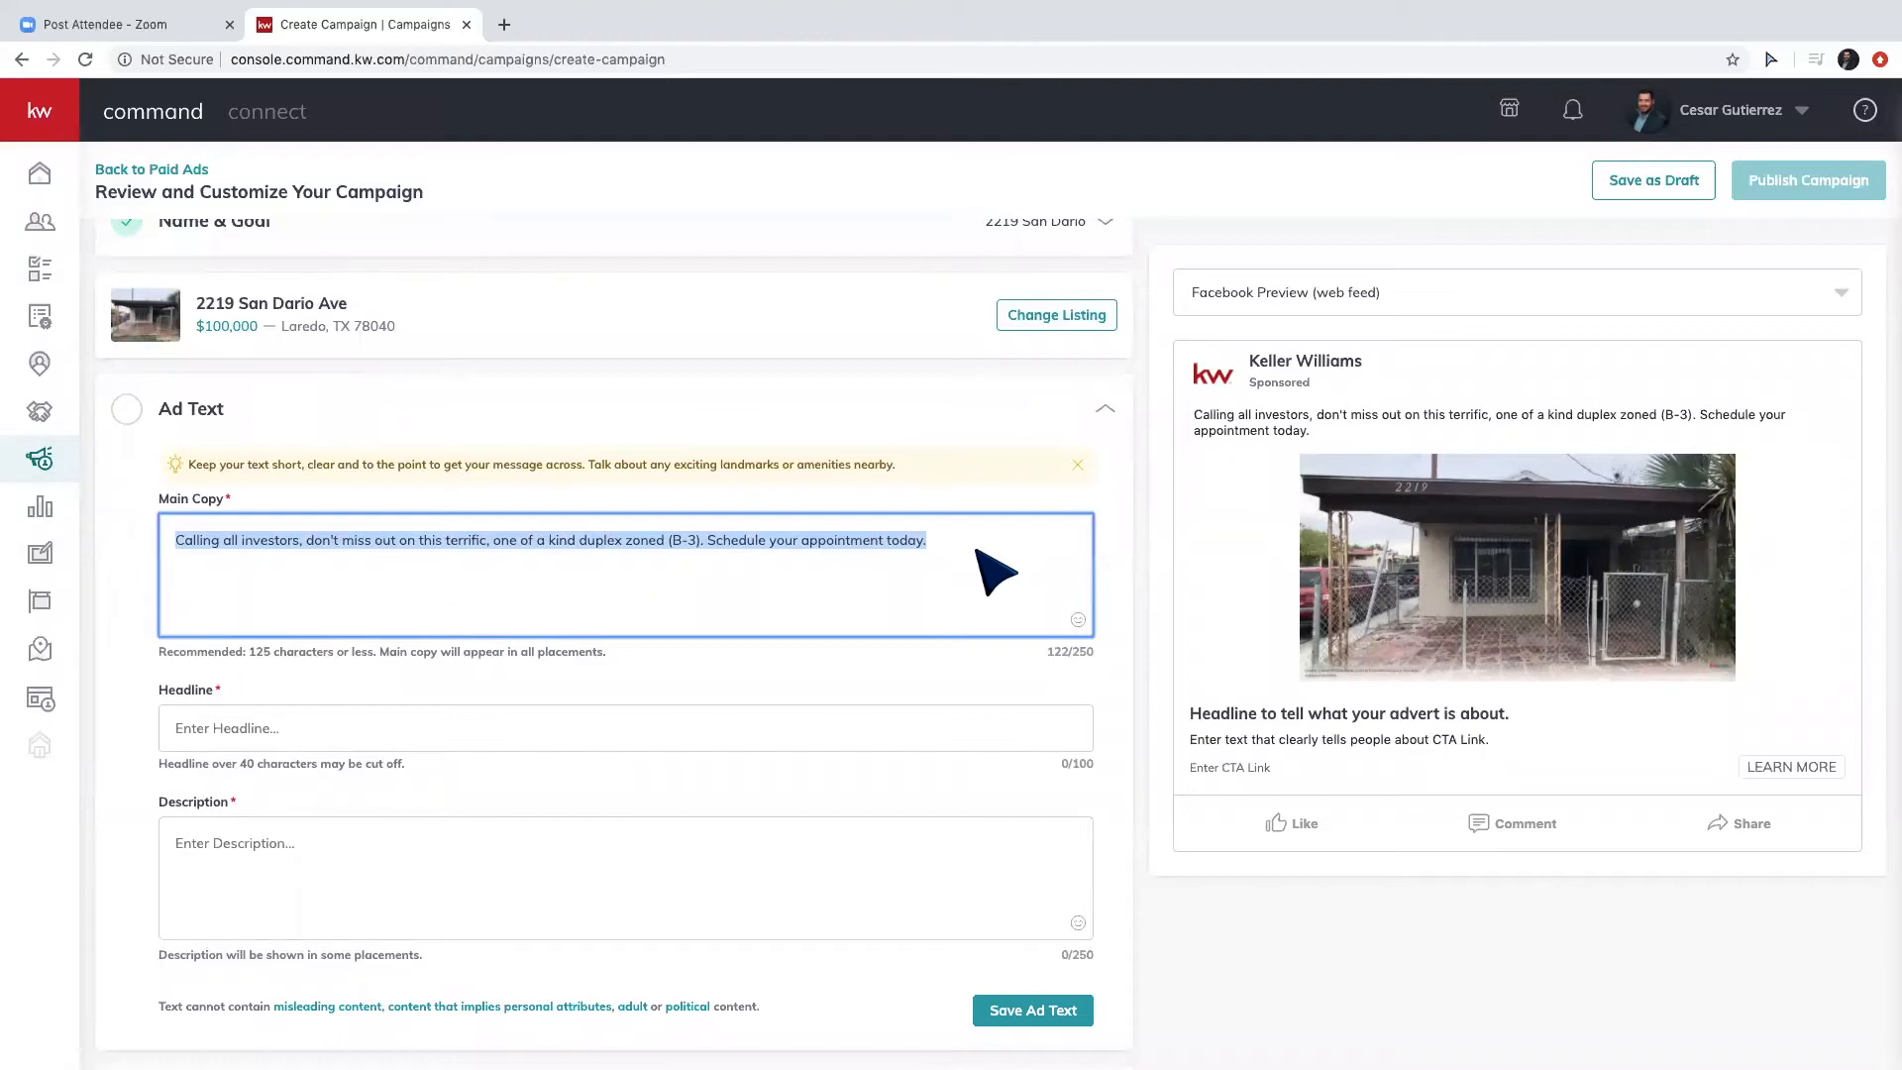
click(991, 572)
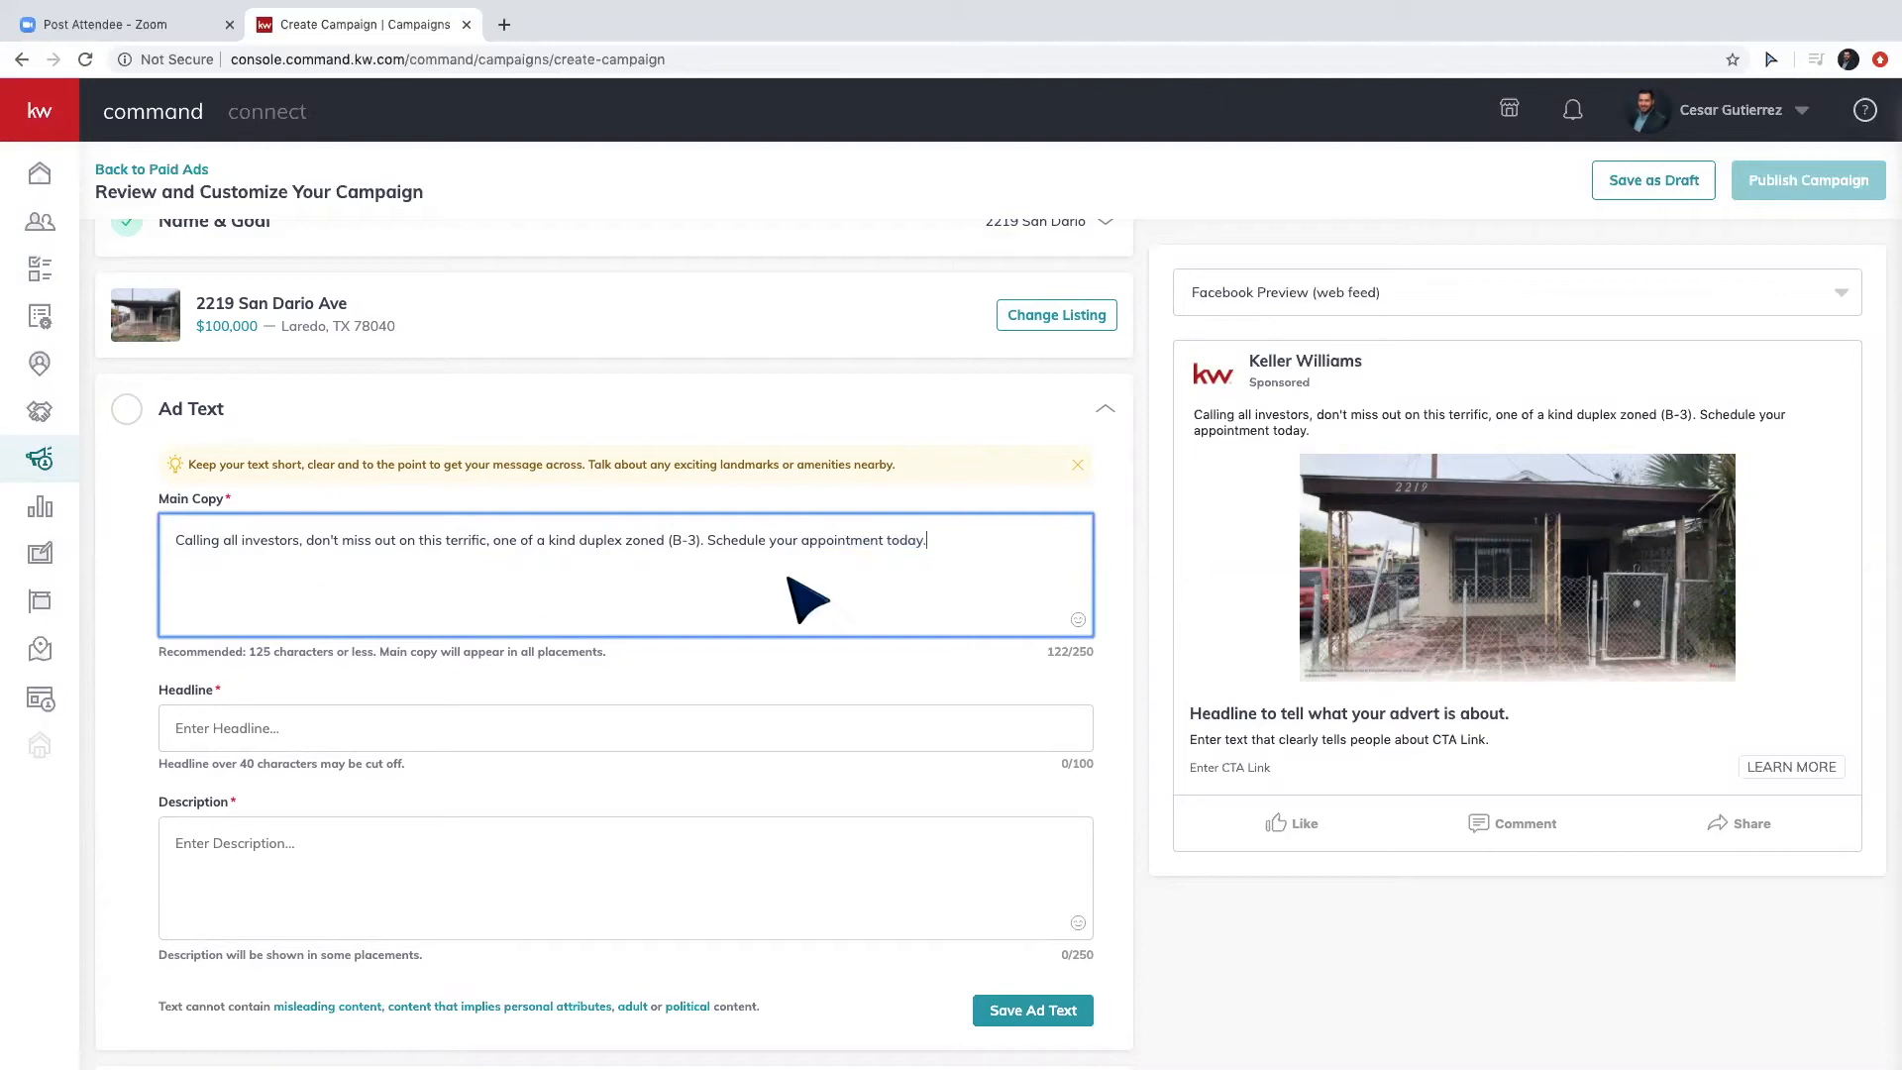
drag(959, 543, 168, 550)
key(super+c)
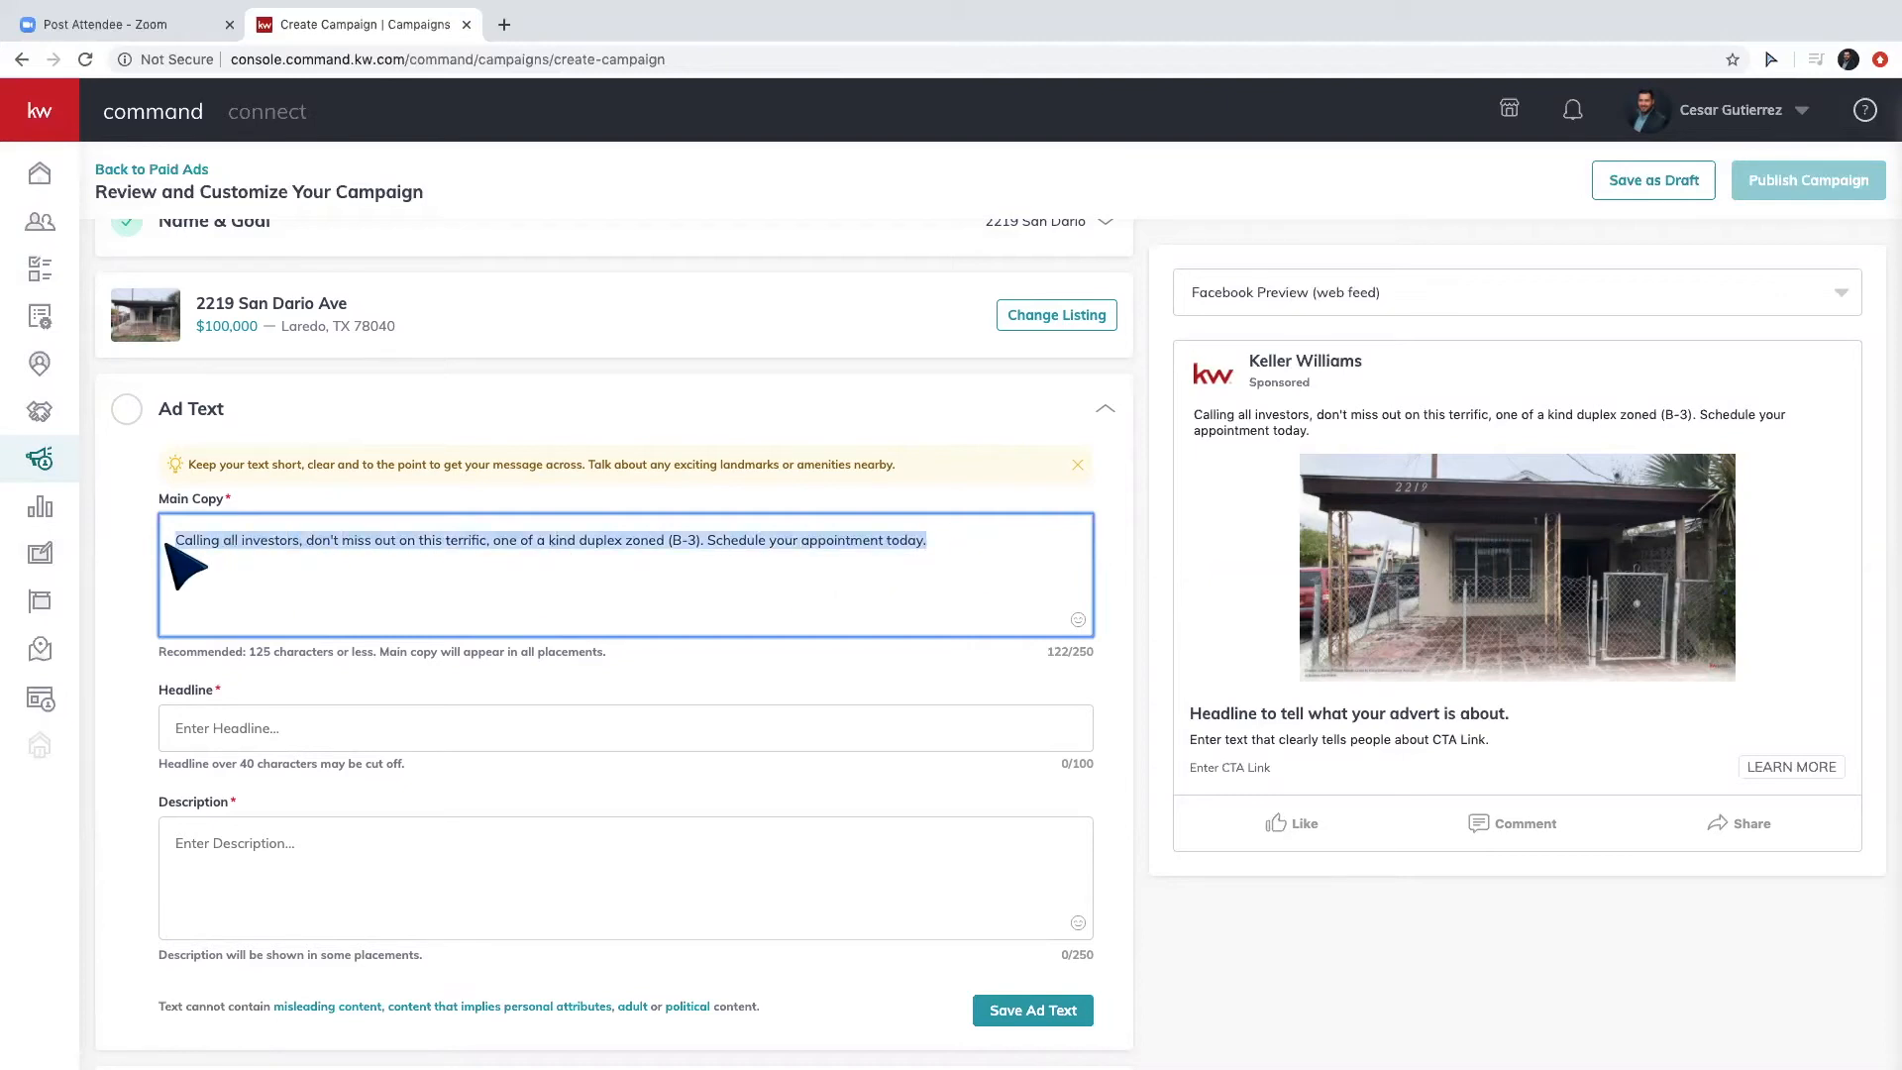
click(936, 546)
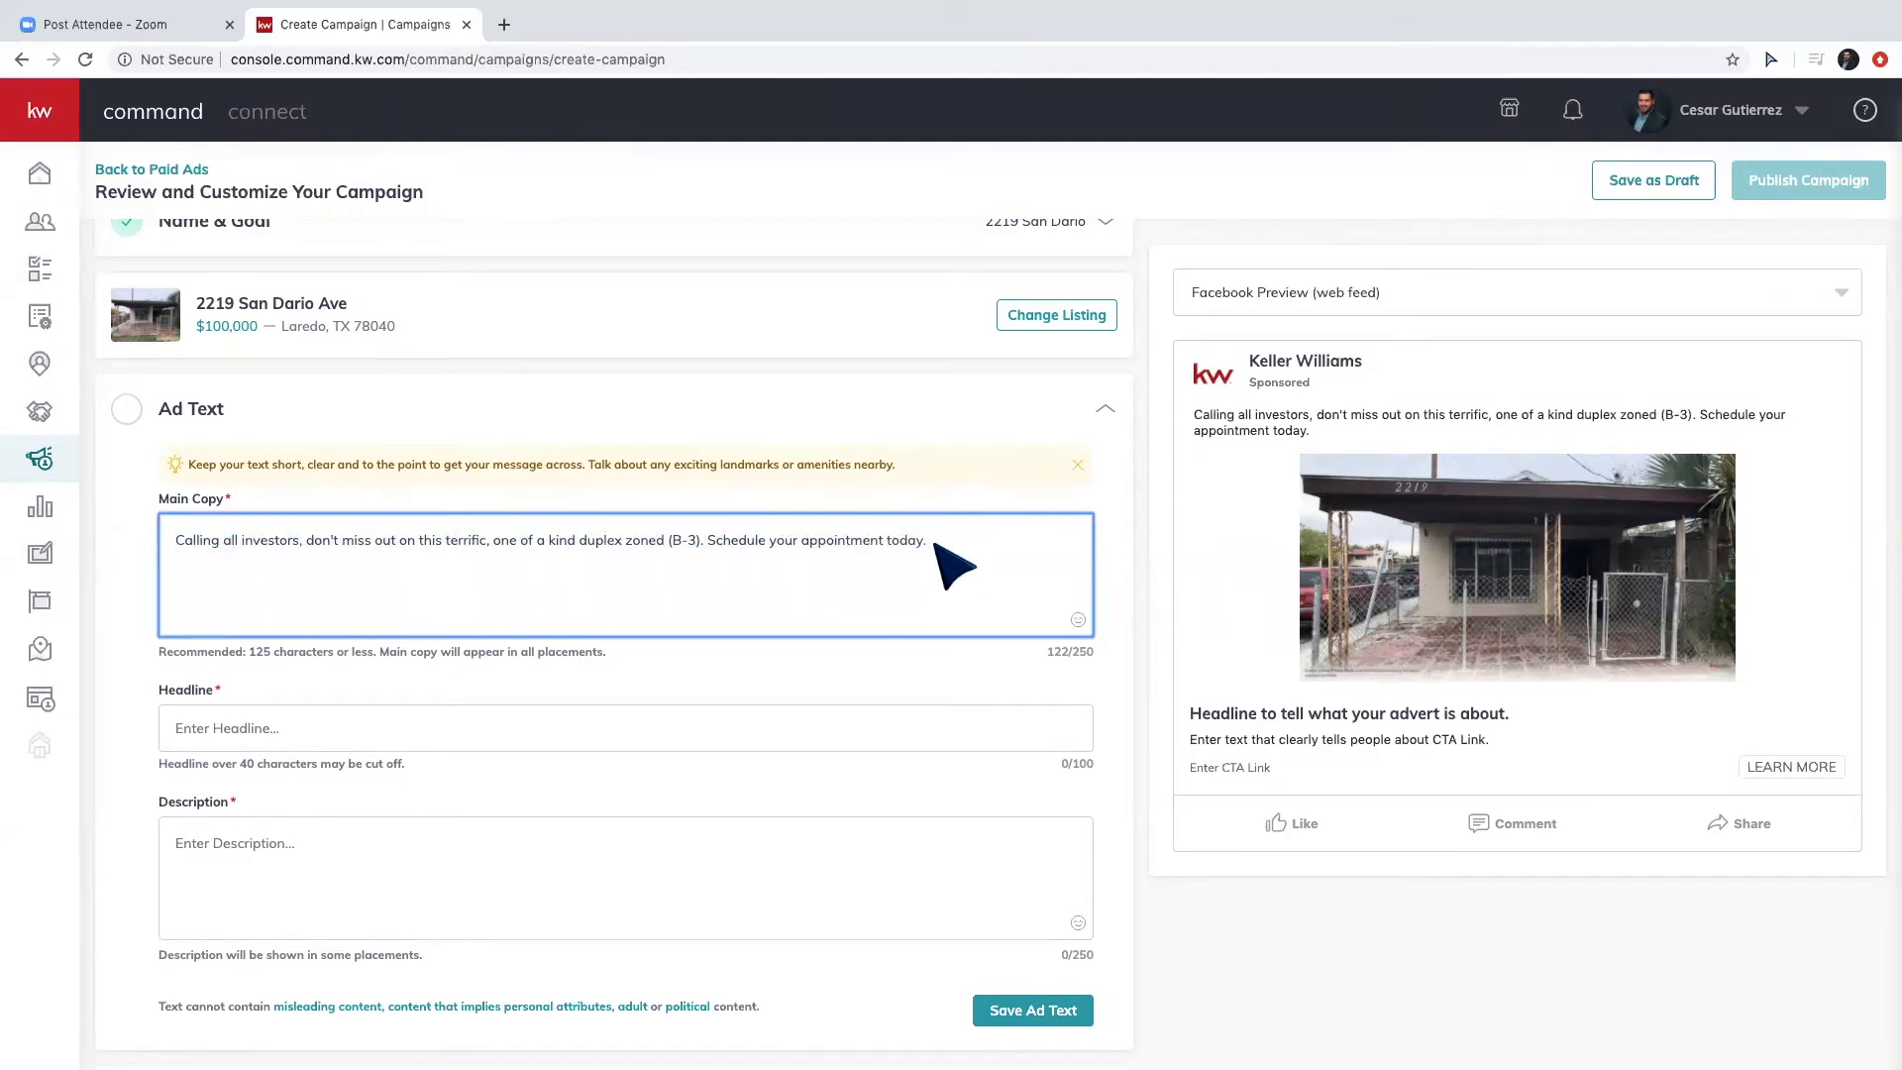
key(super+v)
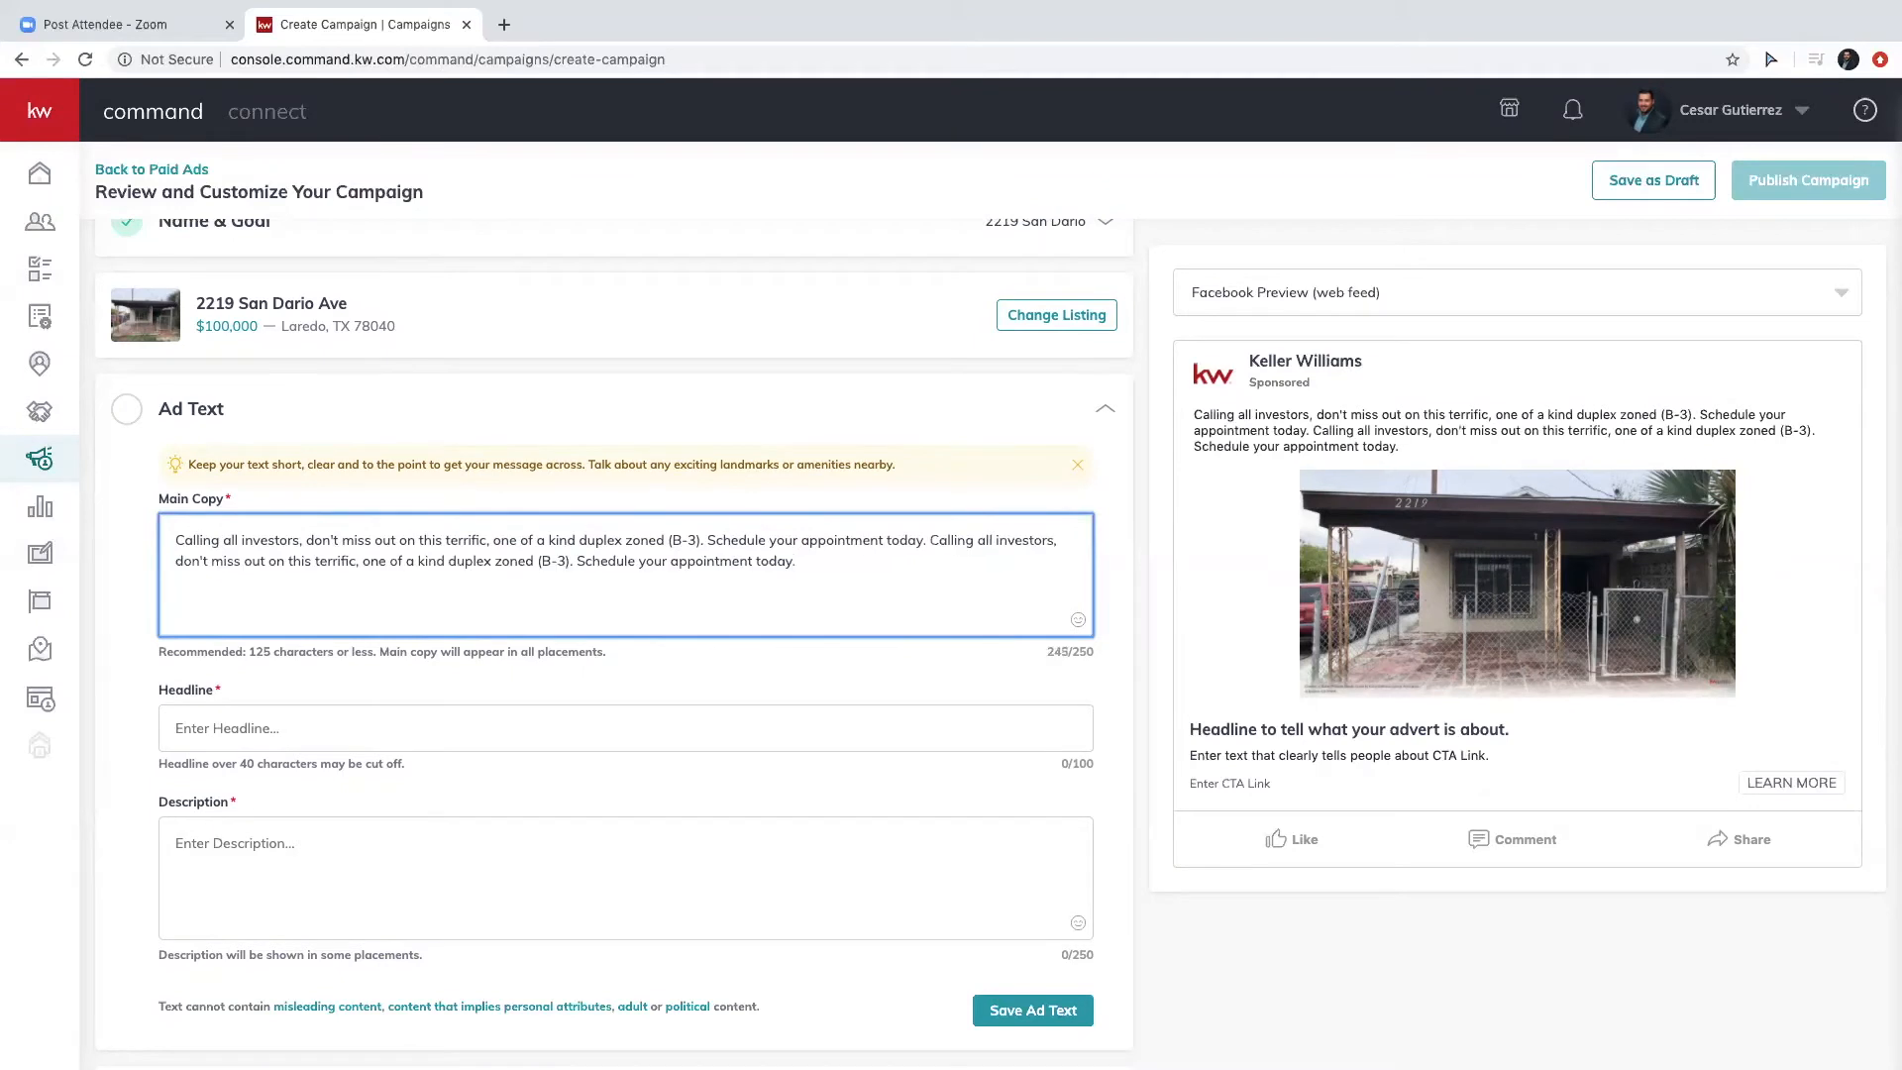
text(Call)
drag(925, 574, 928, 543)
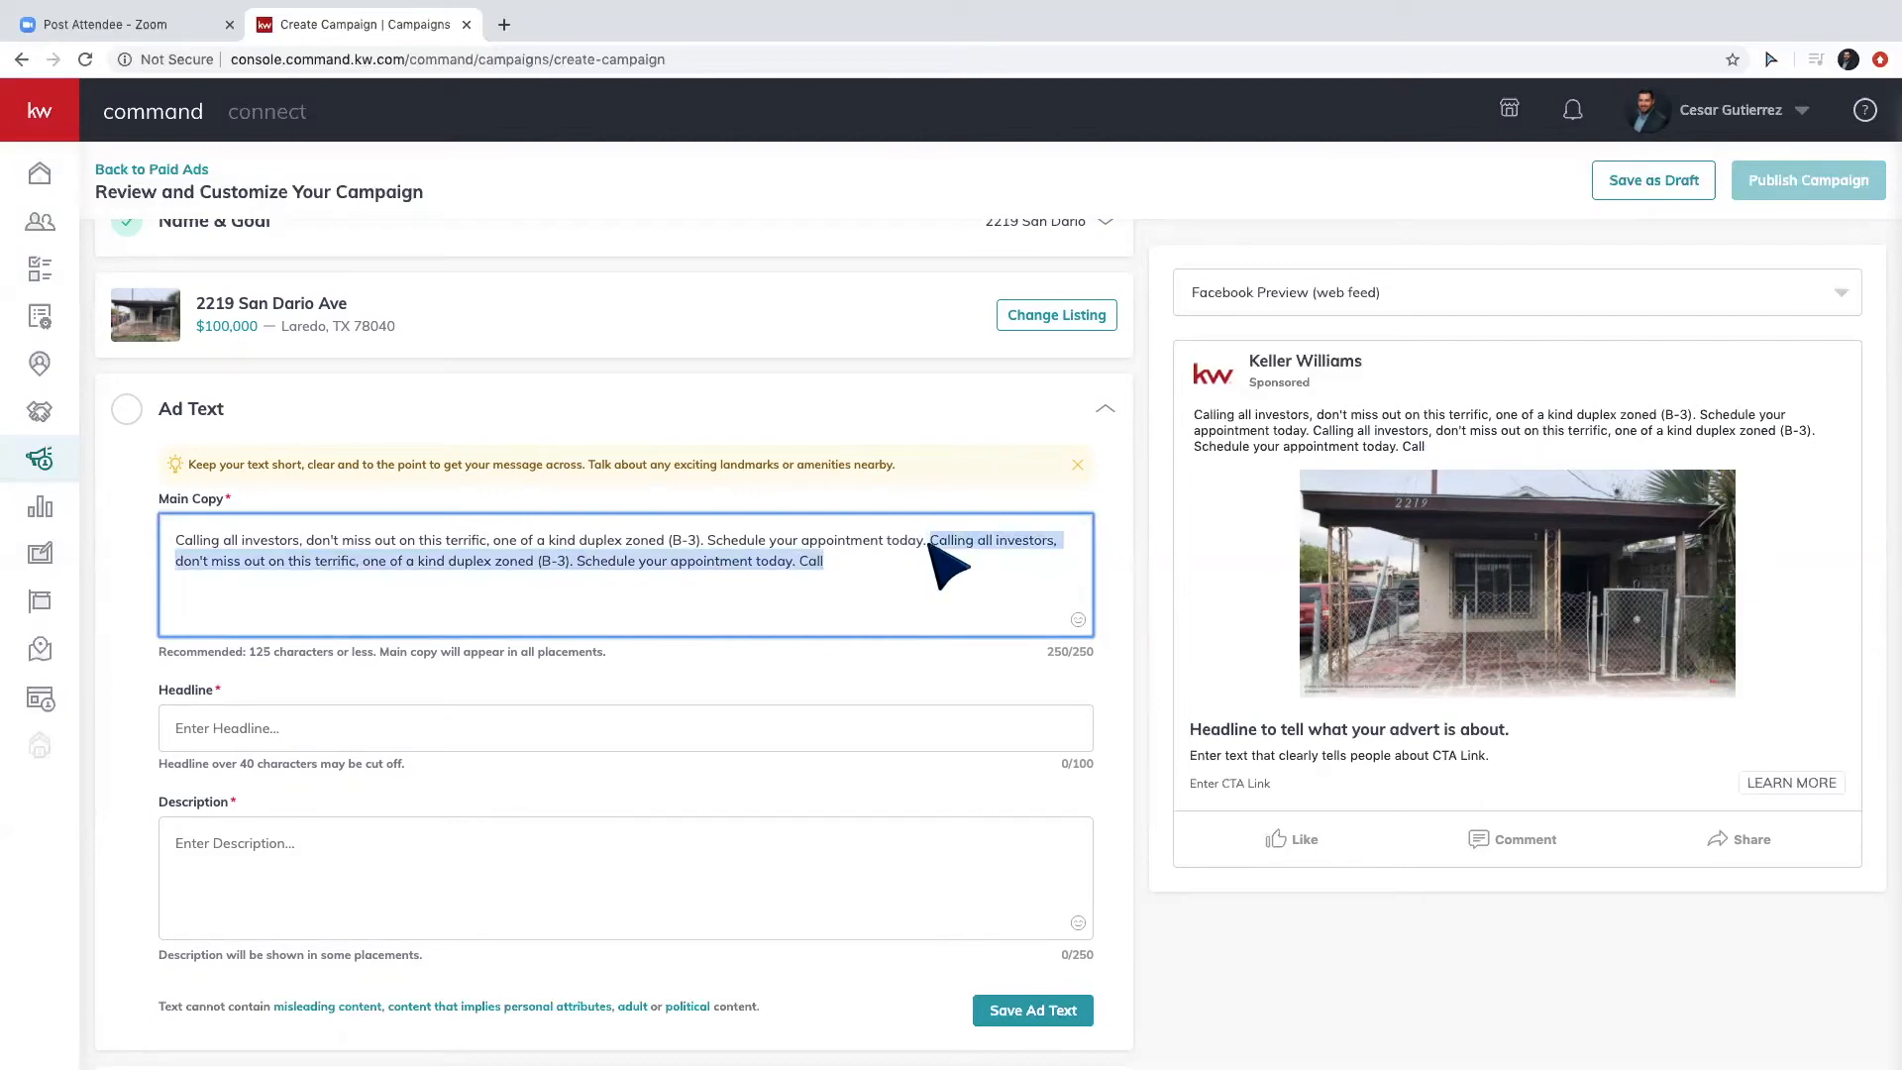
key(BackSpace)
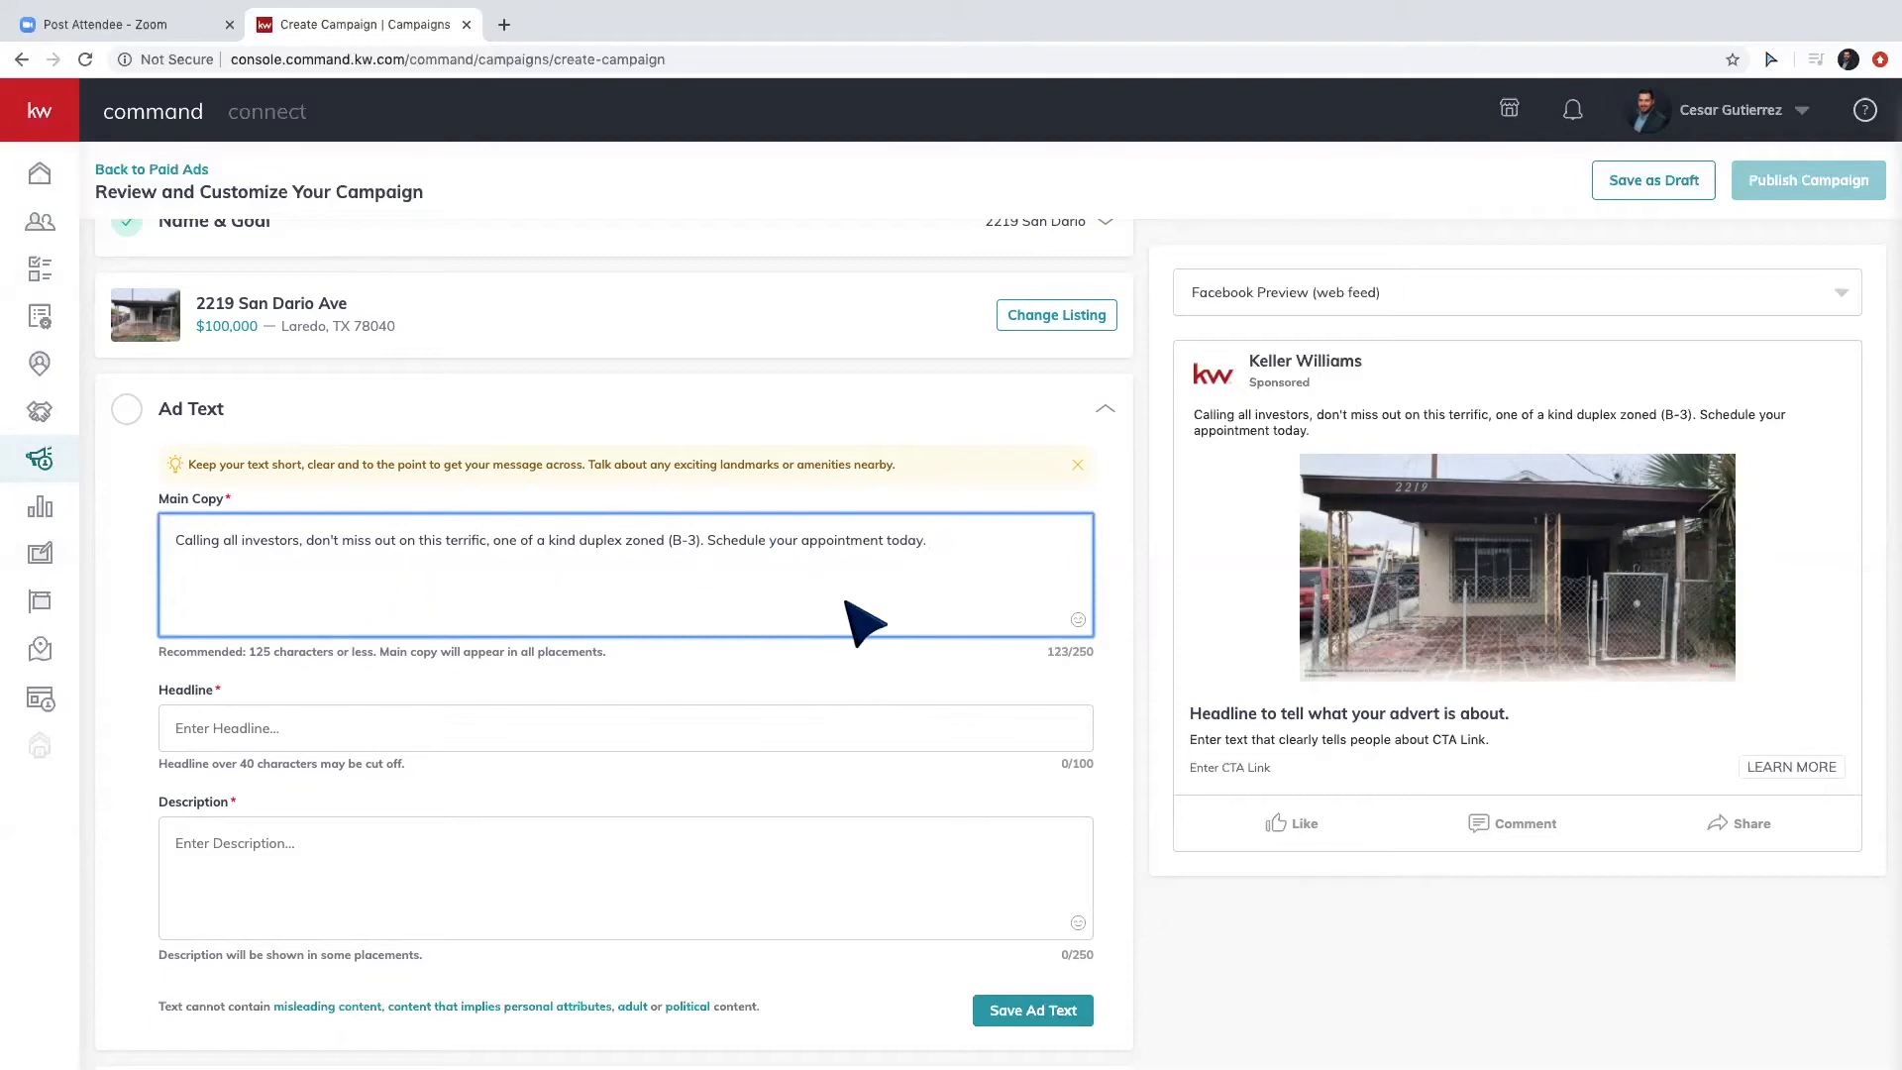
scroll(862, 616, down, 1)
click(308, 632)
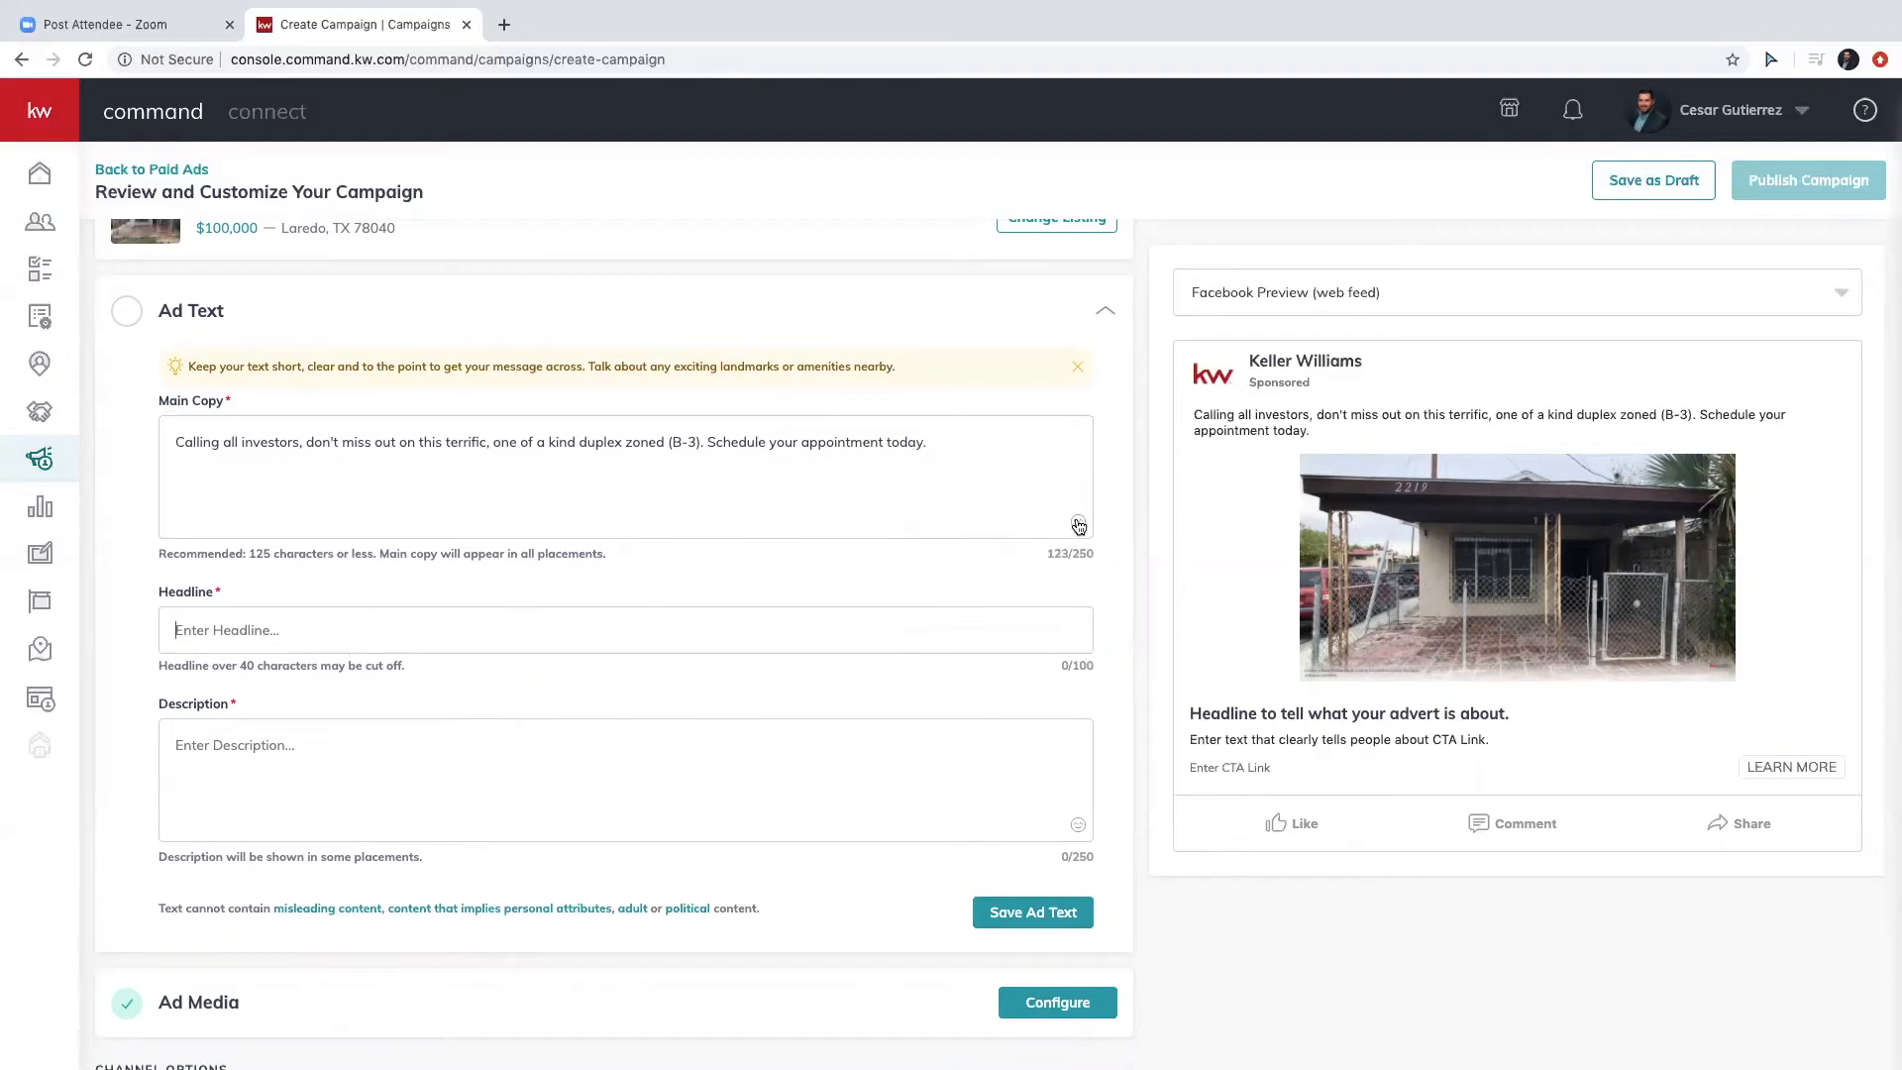
Append the megaphone emoji from Travel & Places to the end of the main copy.
click(1078, 521)
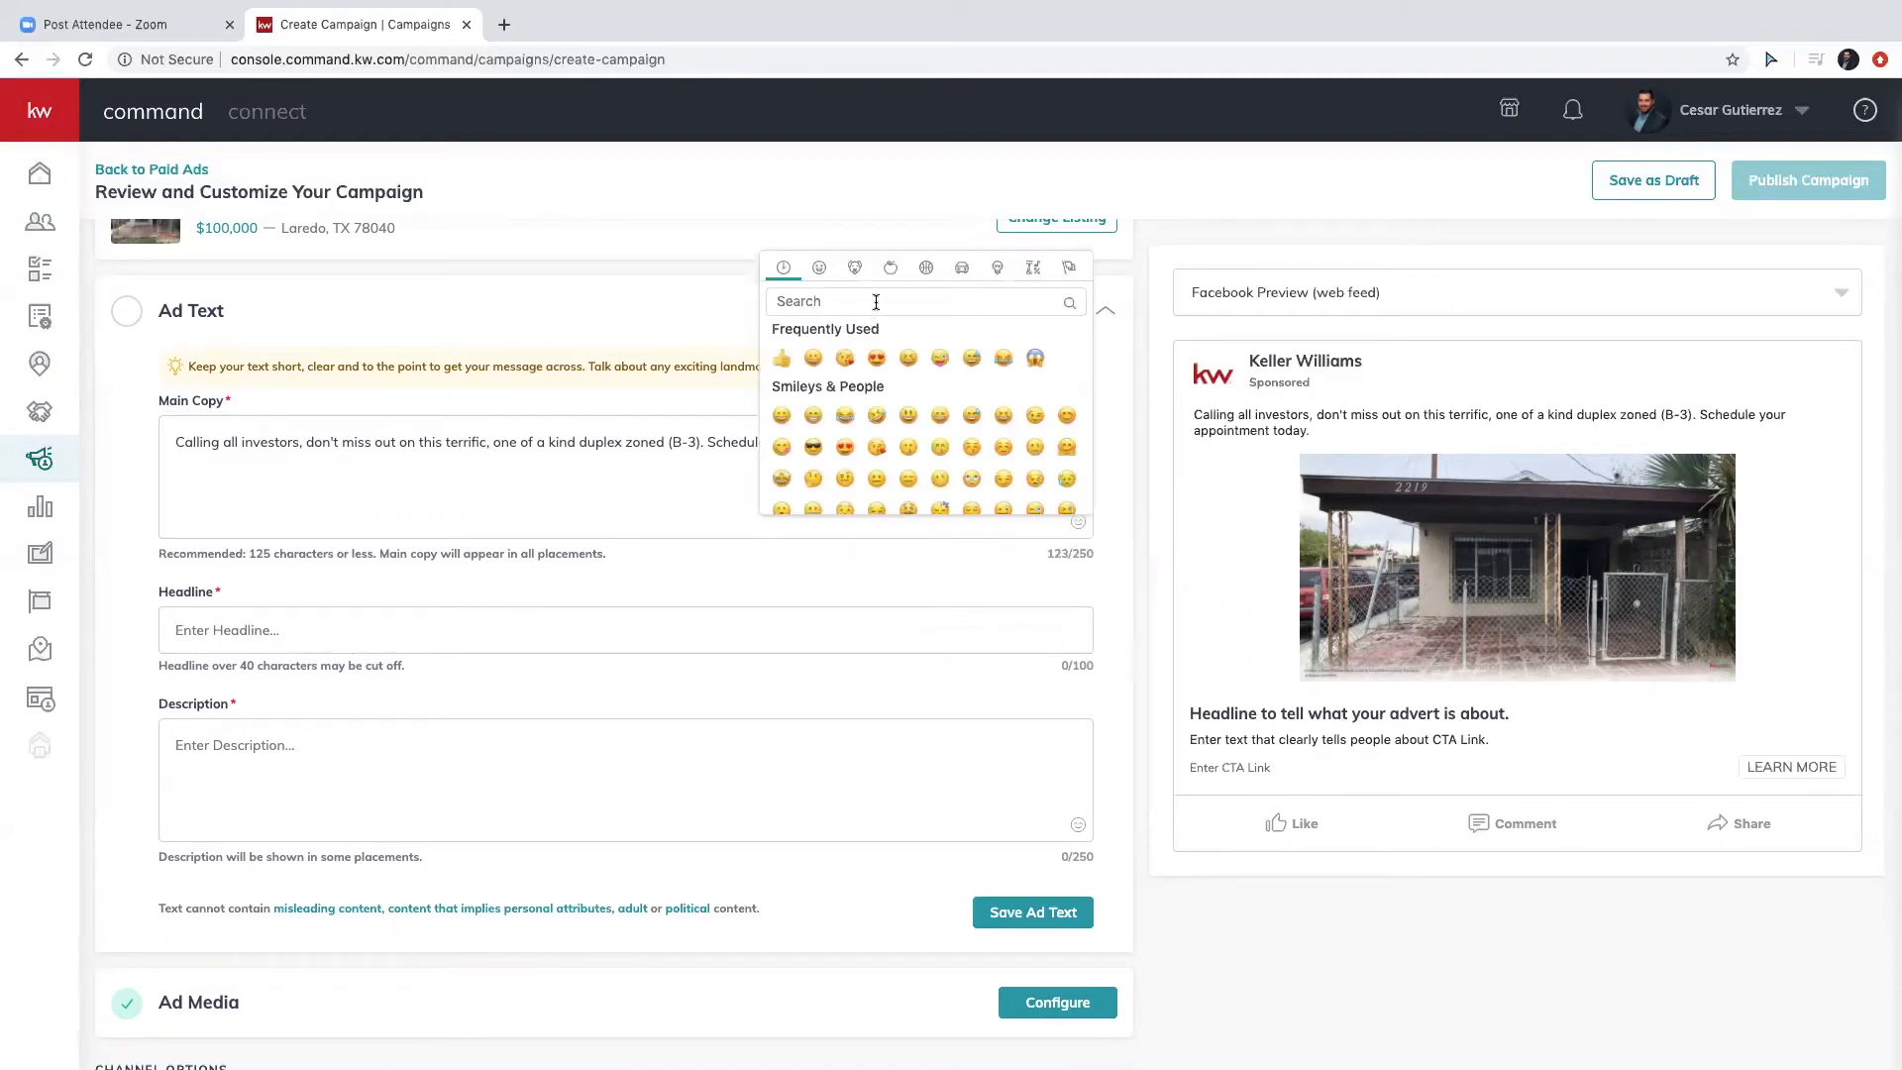
scroll(874, 419, down, 10)
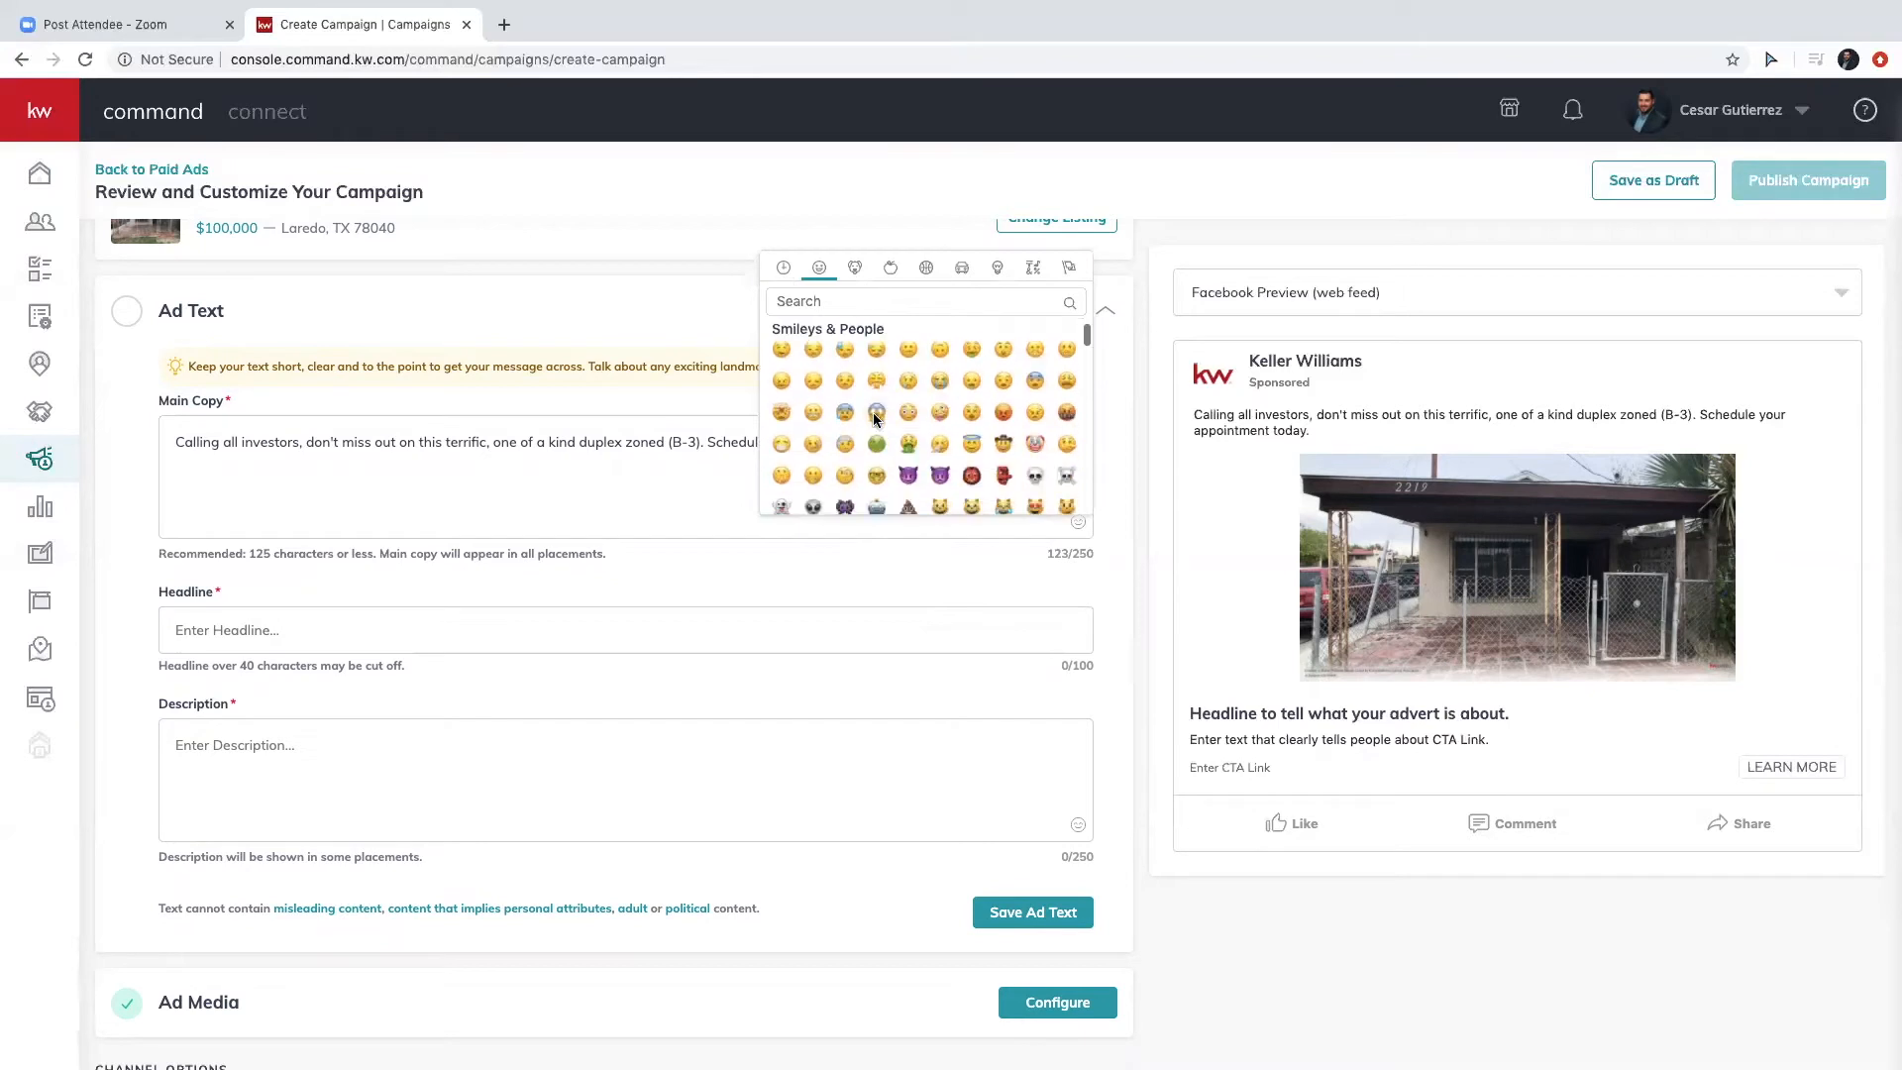
scroll(874, 418, down, 10)
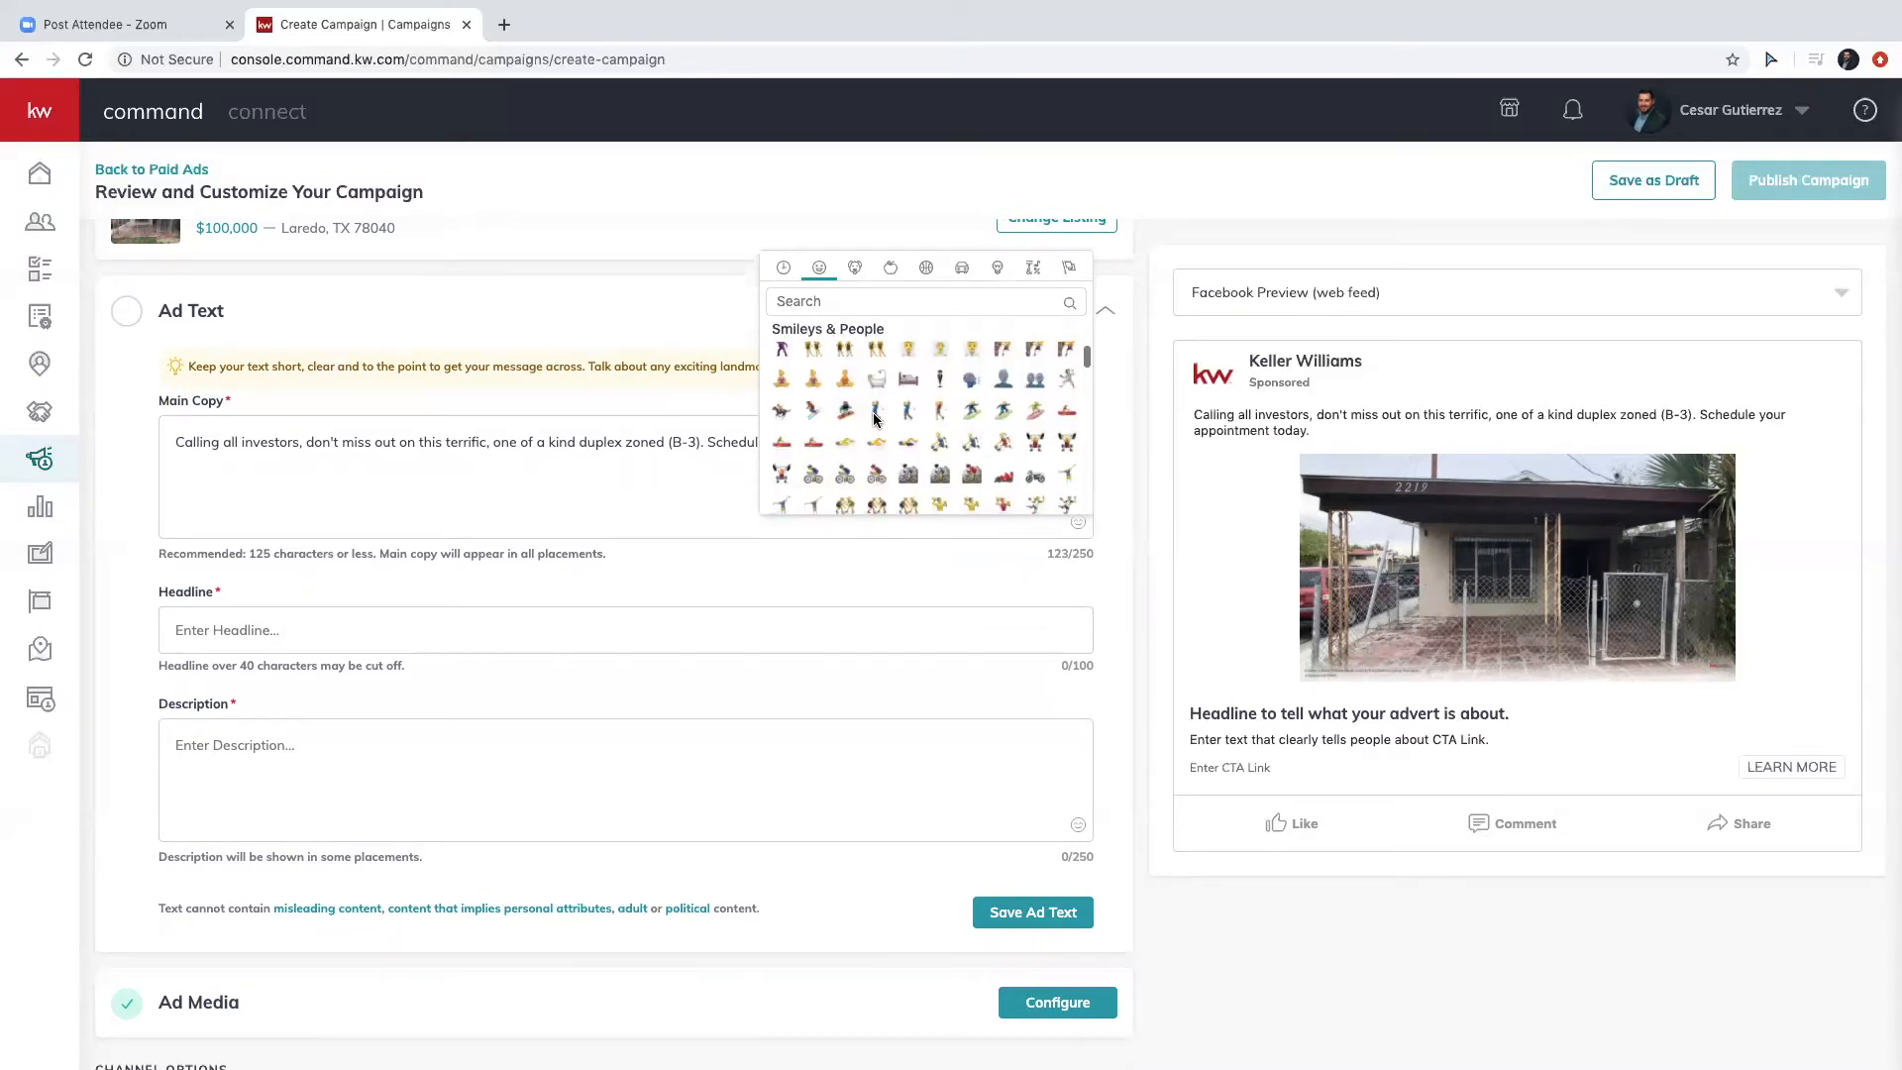
scroll(874, 426, down, 5)
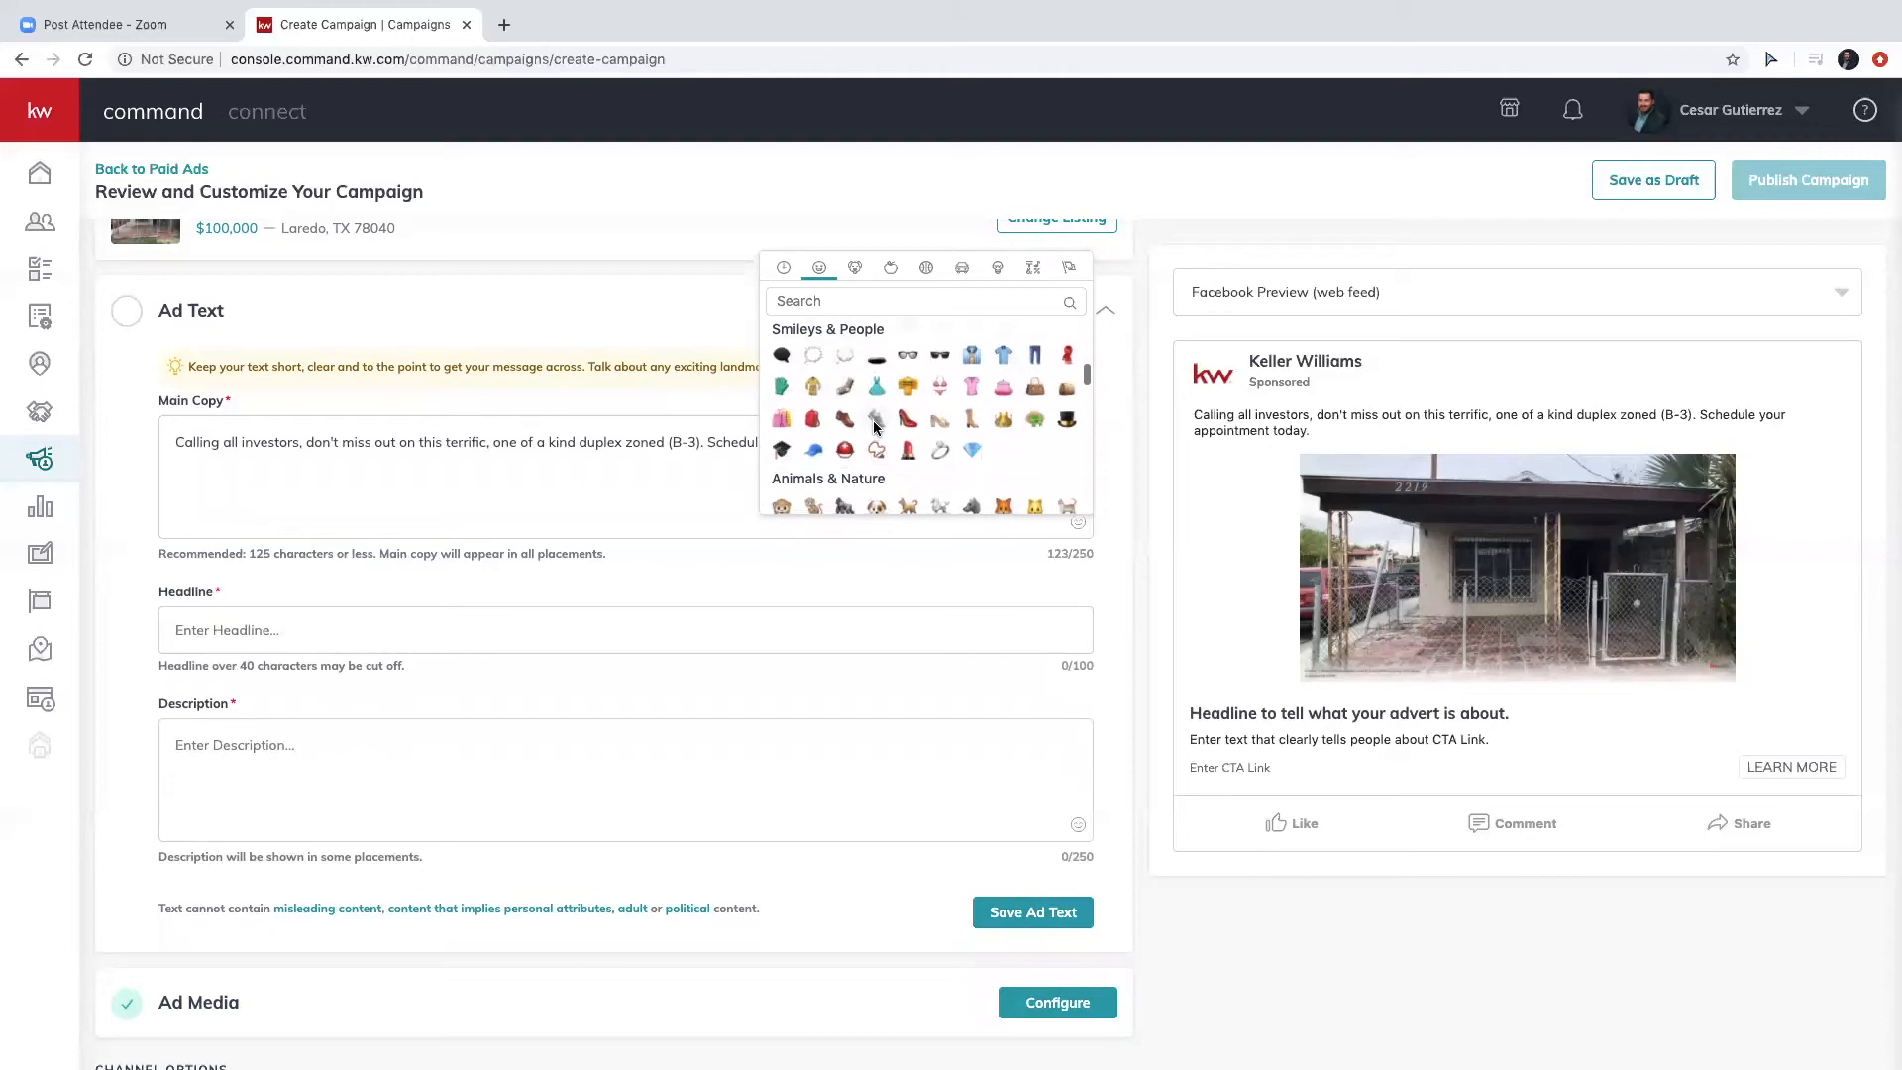
scroll(874, 426, down, 8)
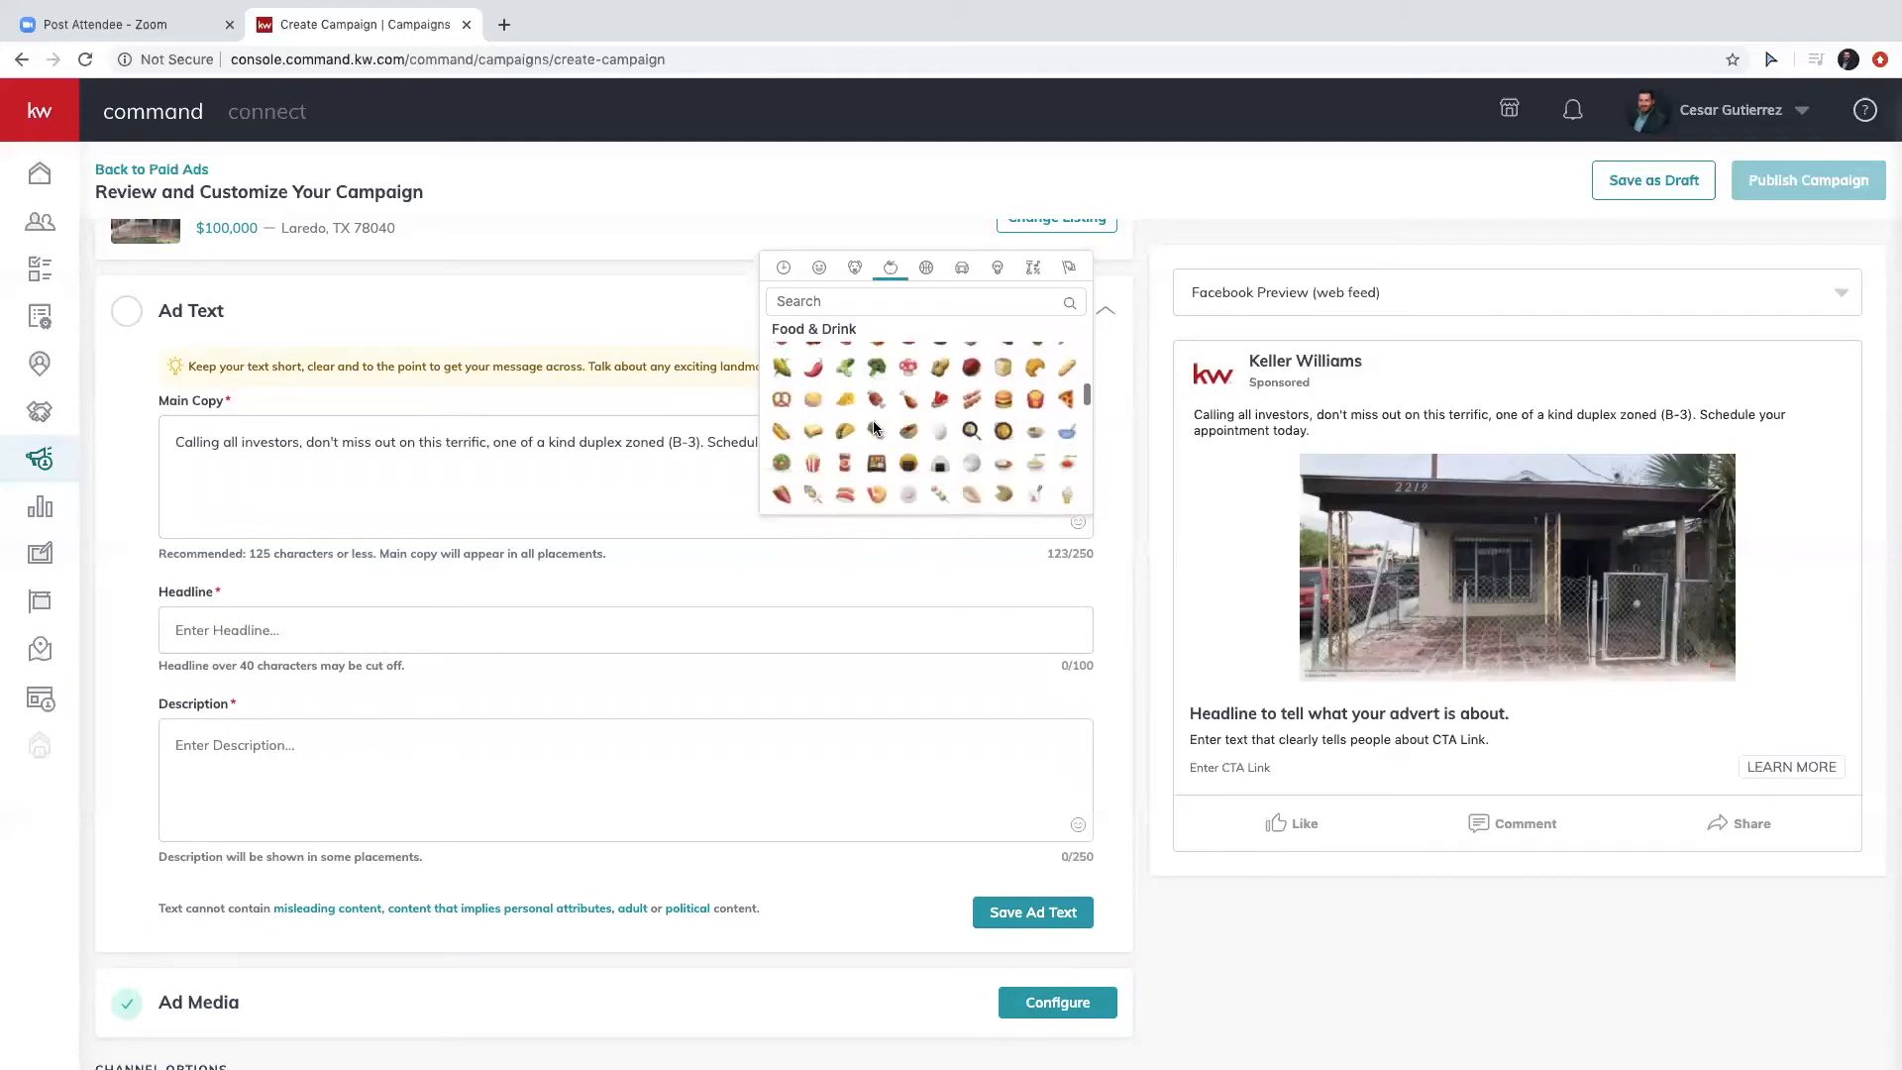
scroll(874, 426, down, 5)
scroll(875, 426, down, 2)
scroll(875, 426, down, 5)
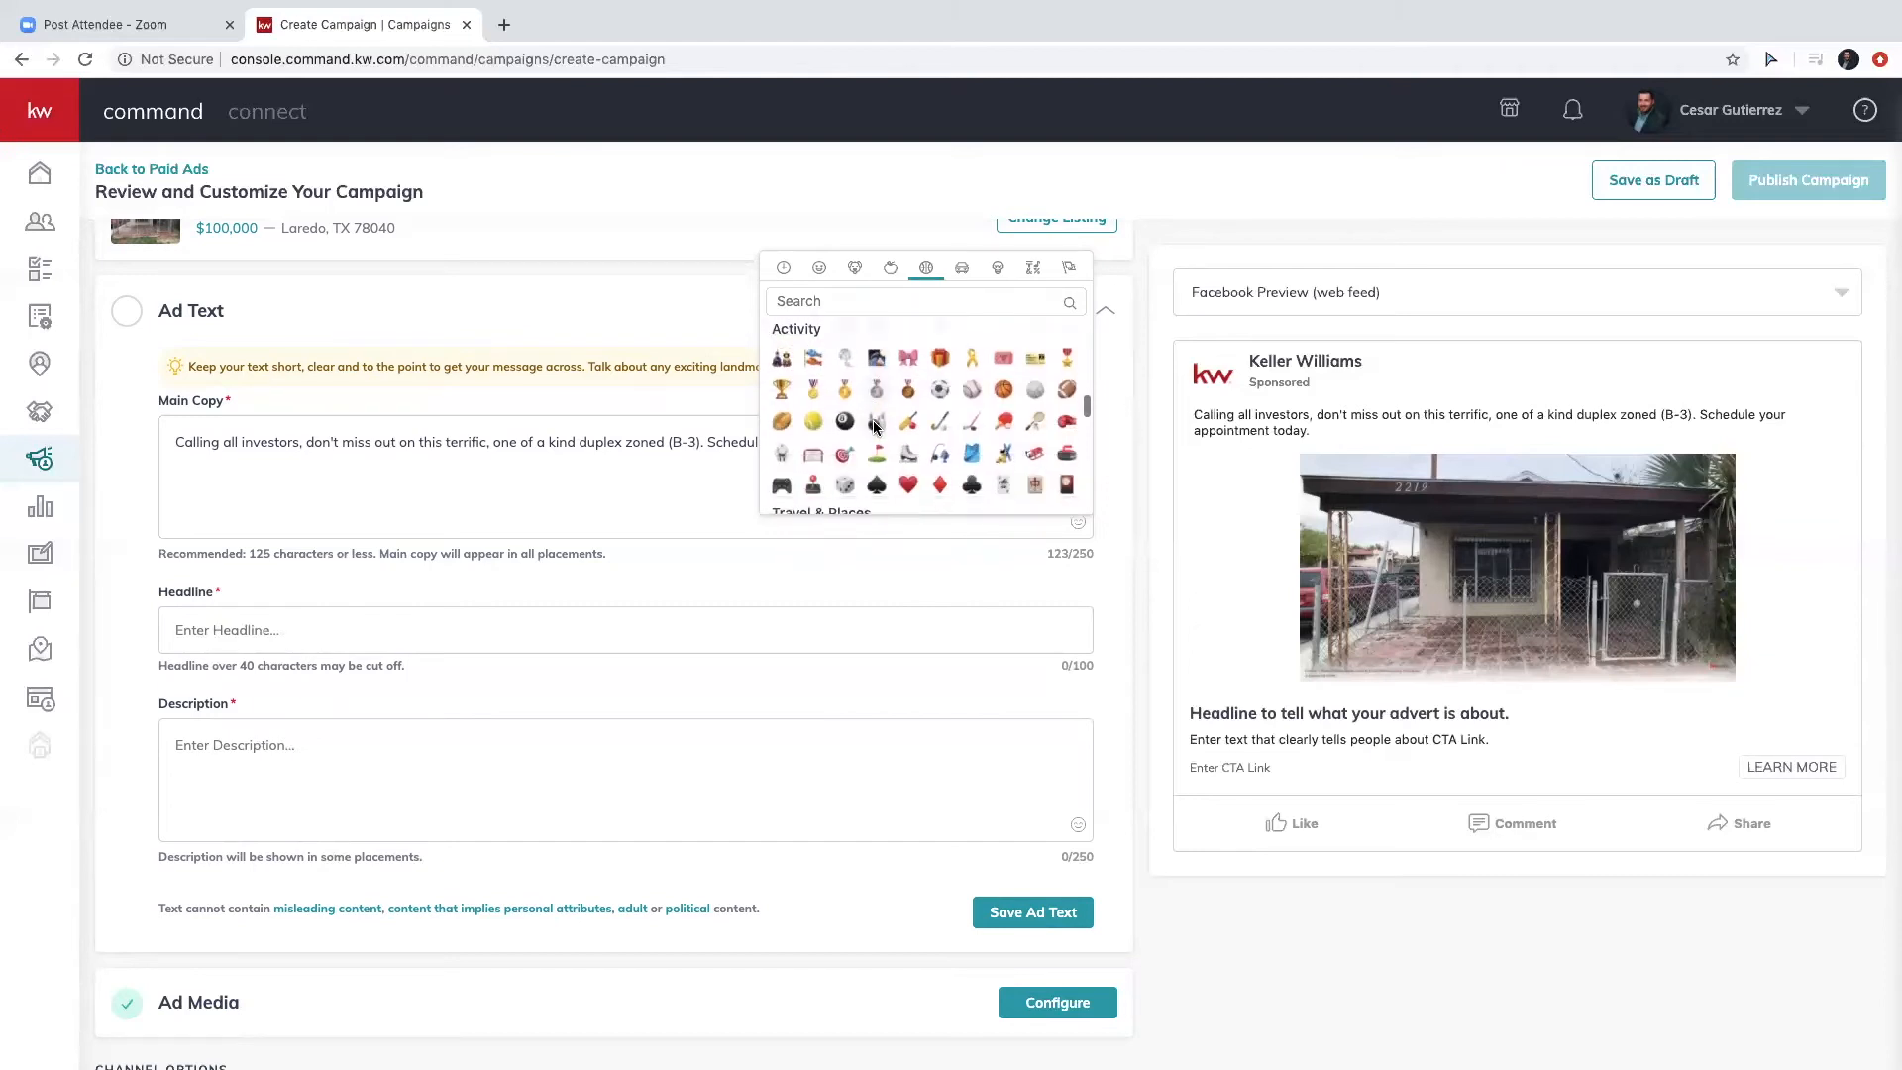
scroll(874, 426, down, 3)
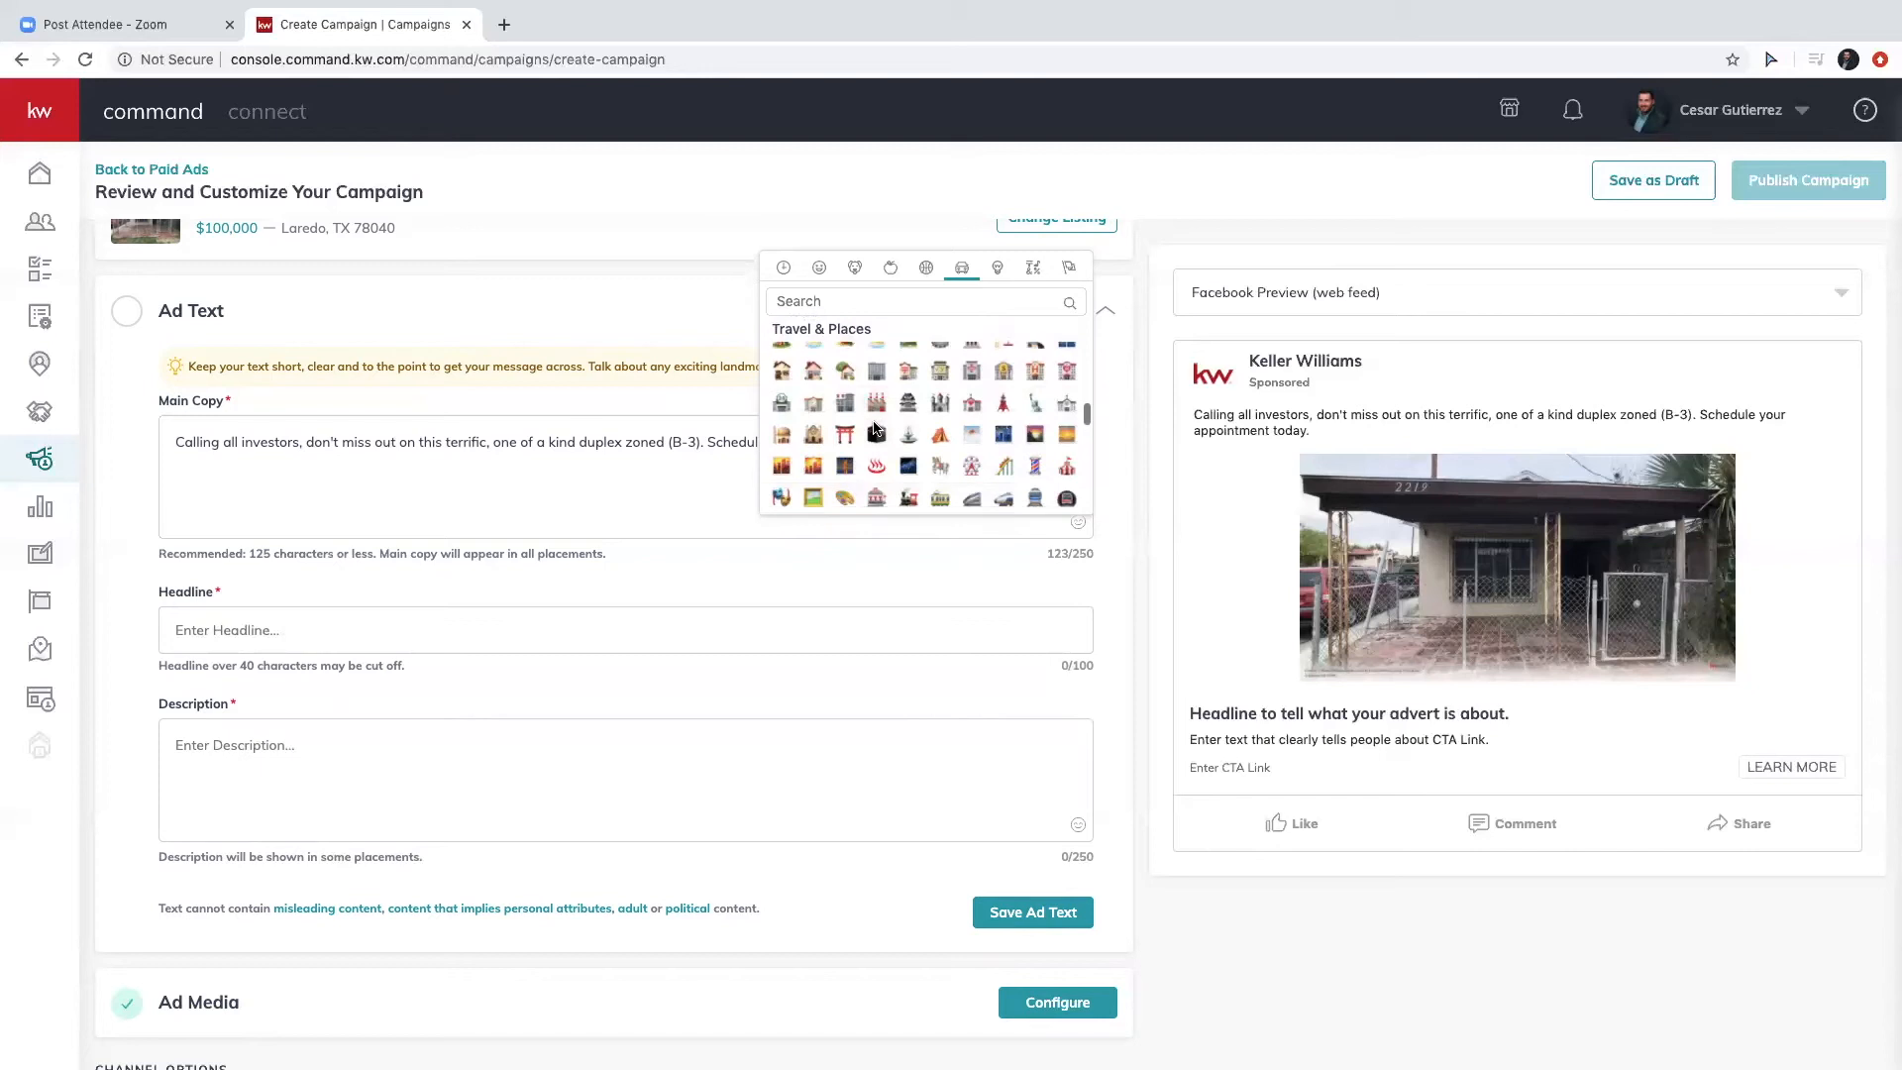
scroll(875, 428, down, 3)
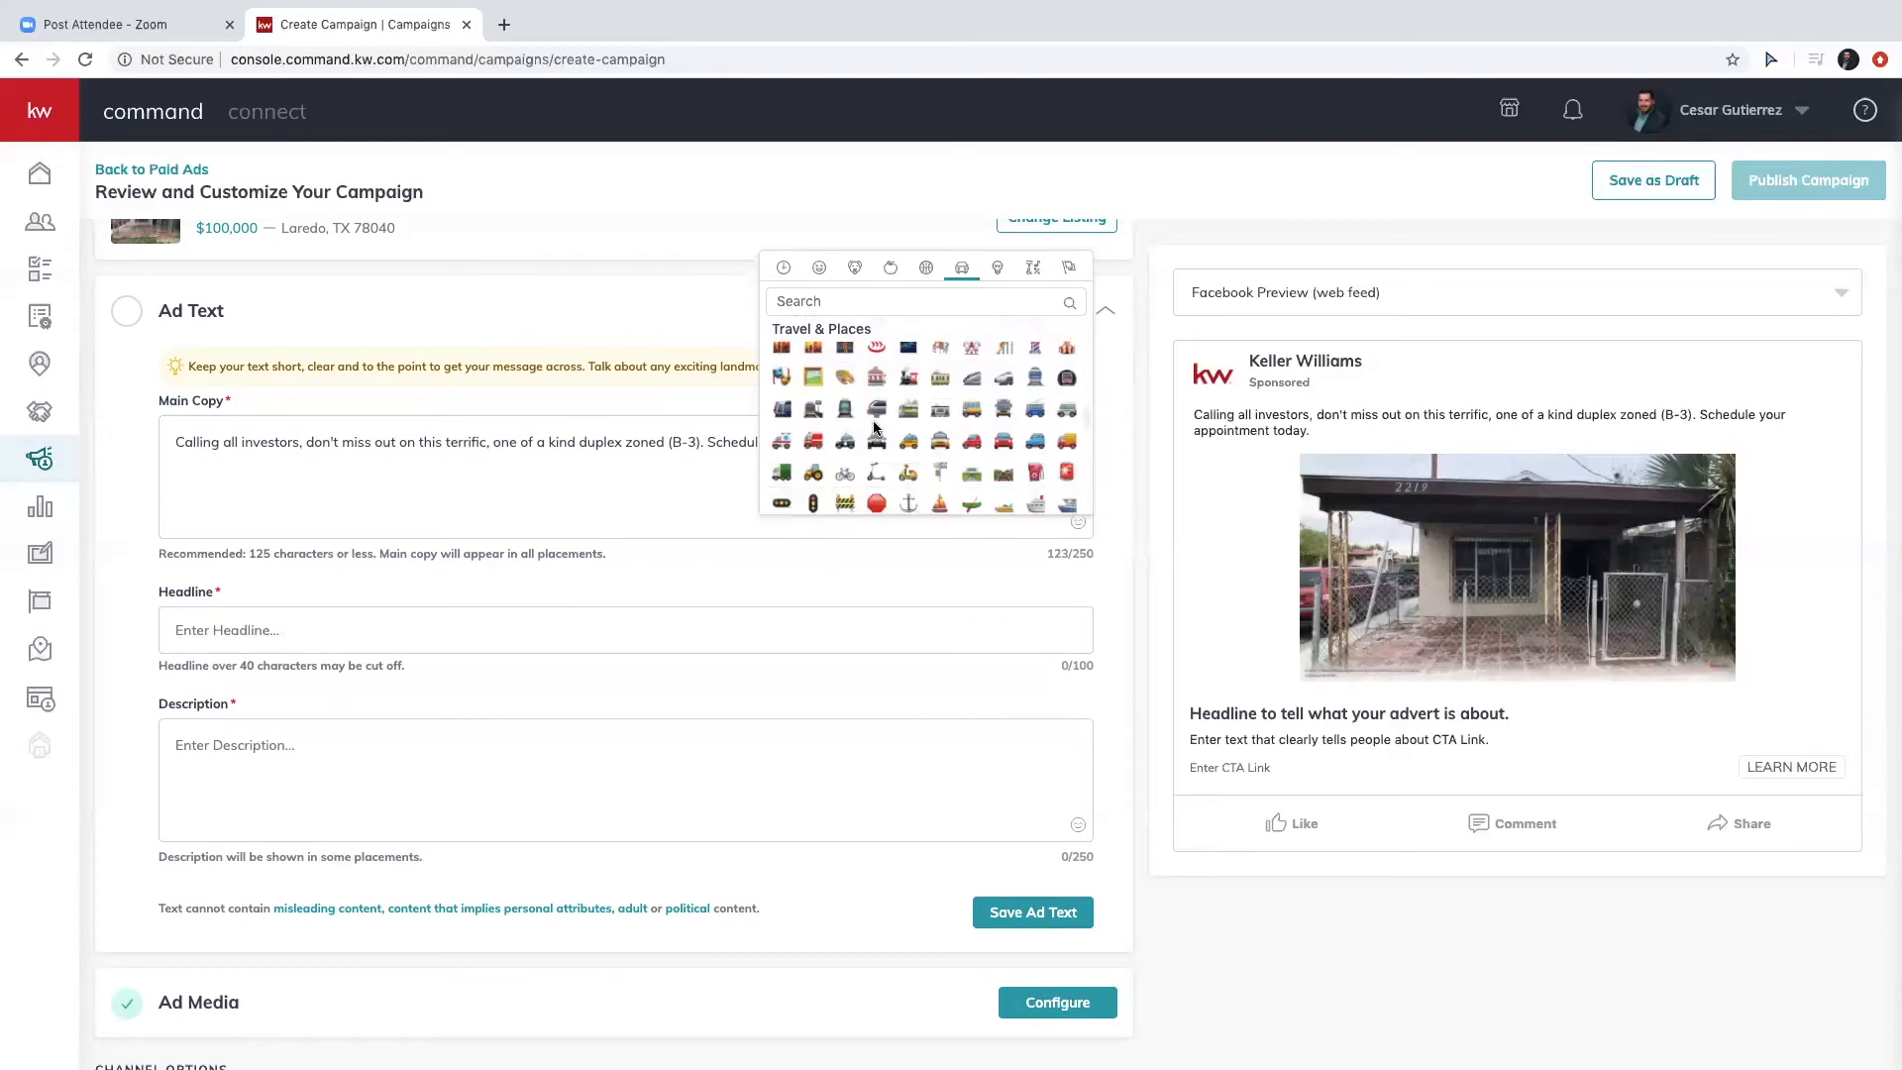
scroll(875, 425, down, 4)
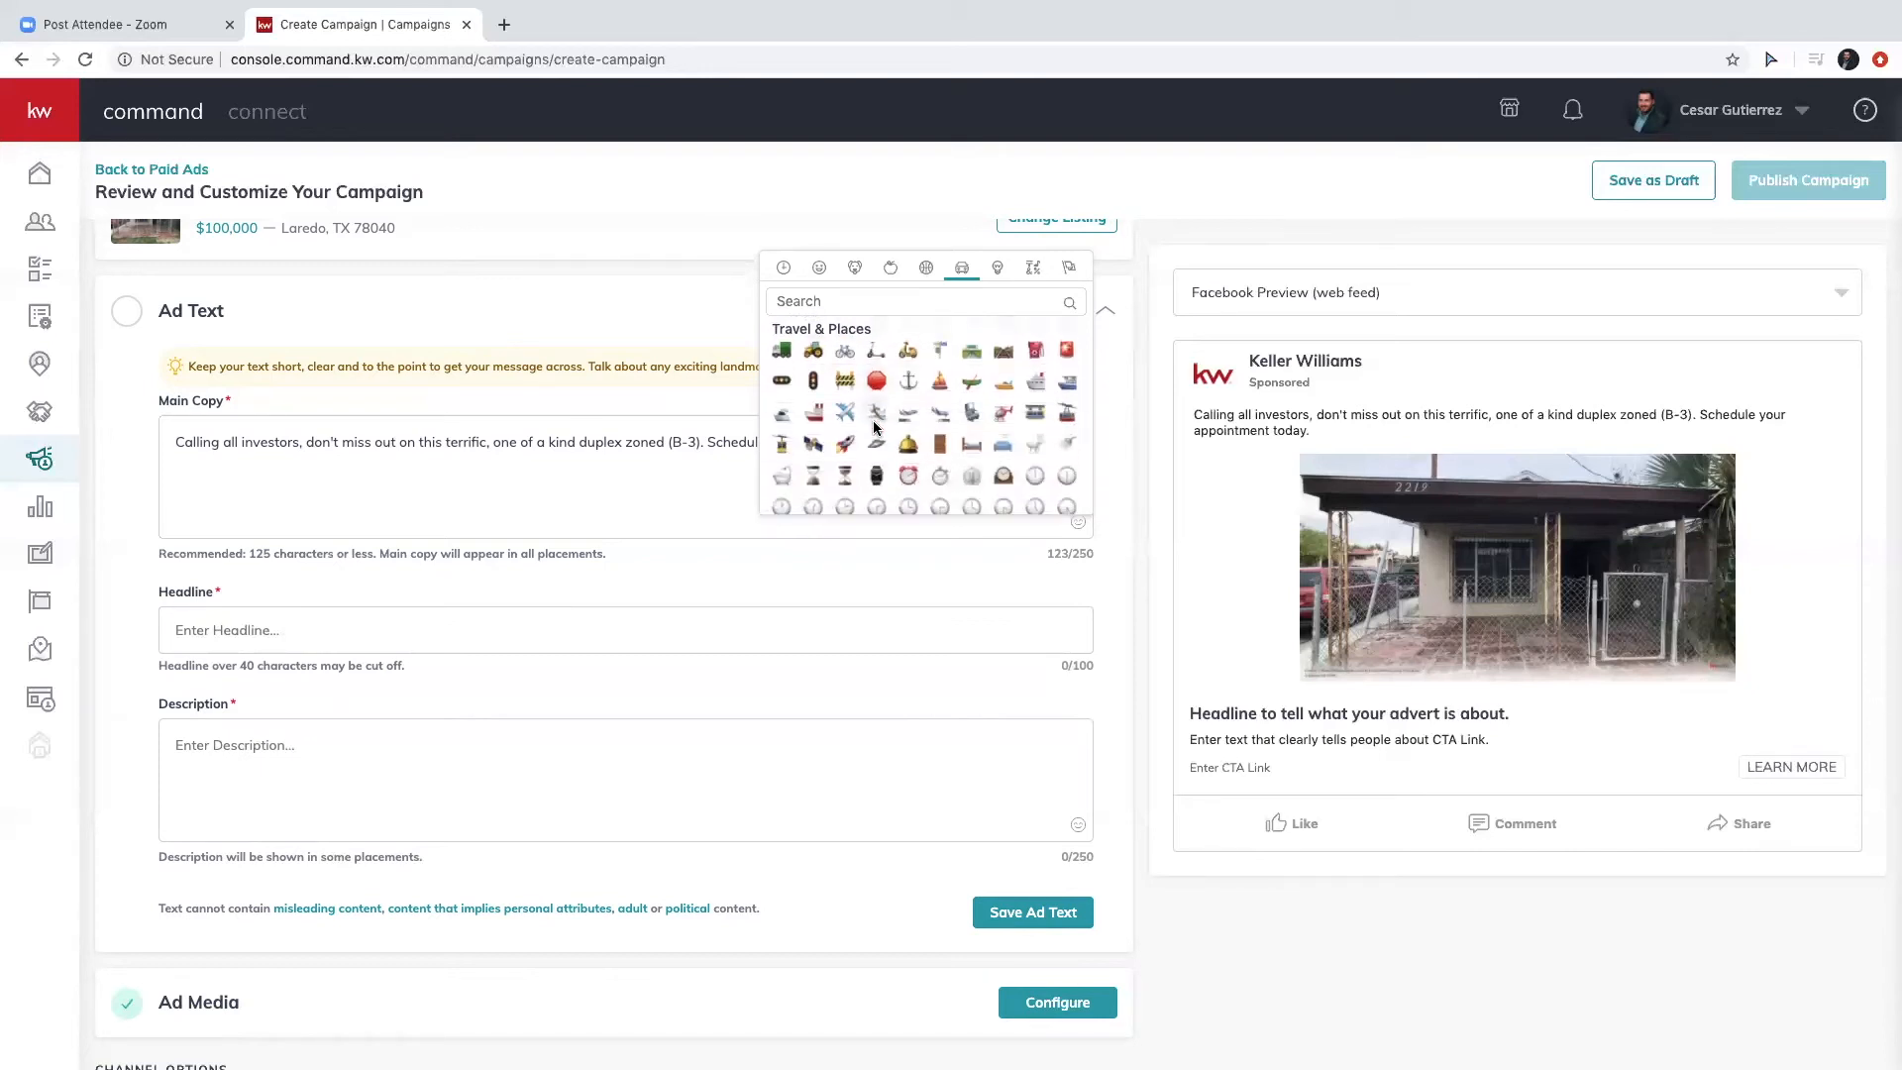
scroll(874, 426, down, 5)
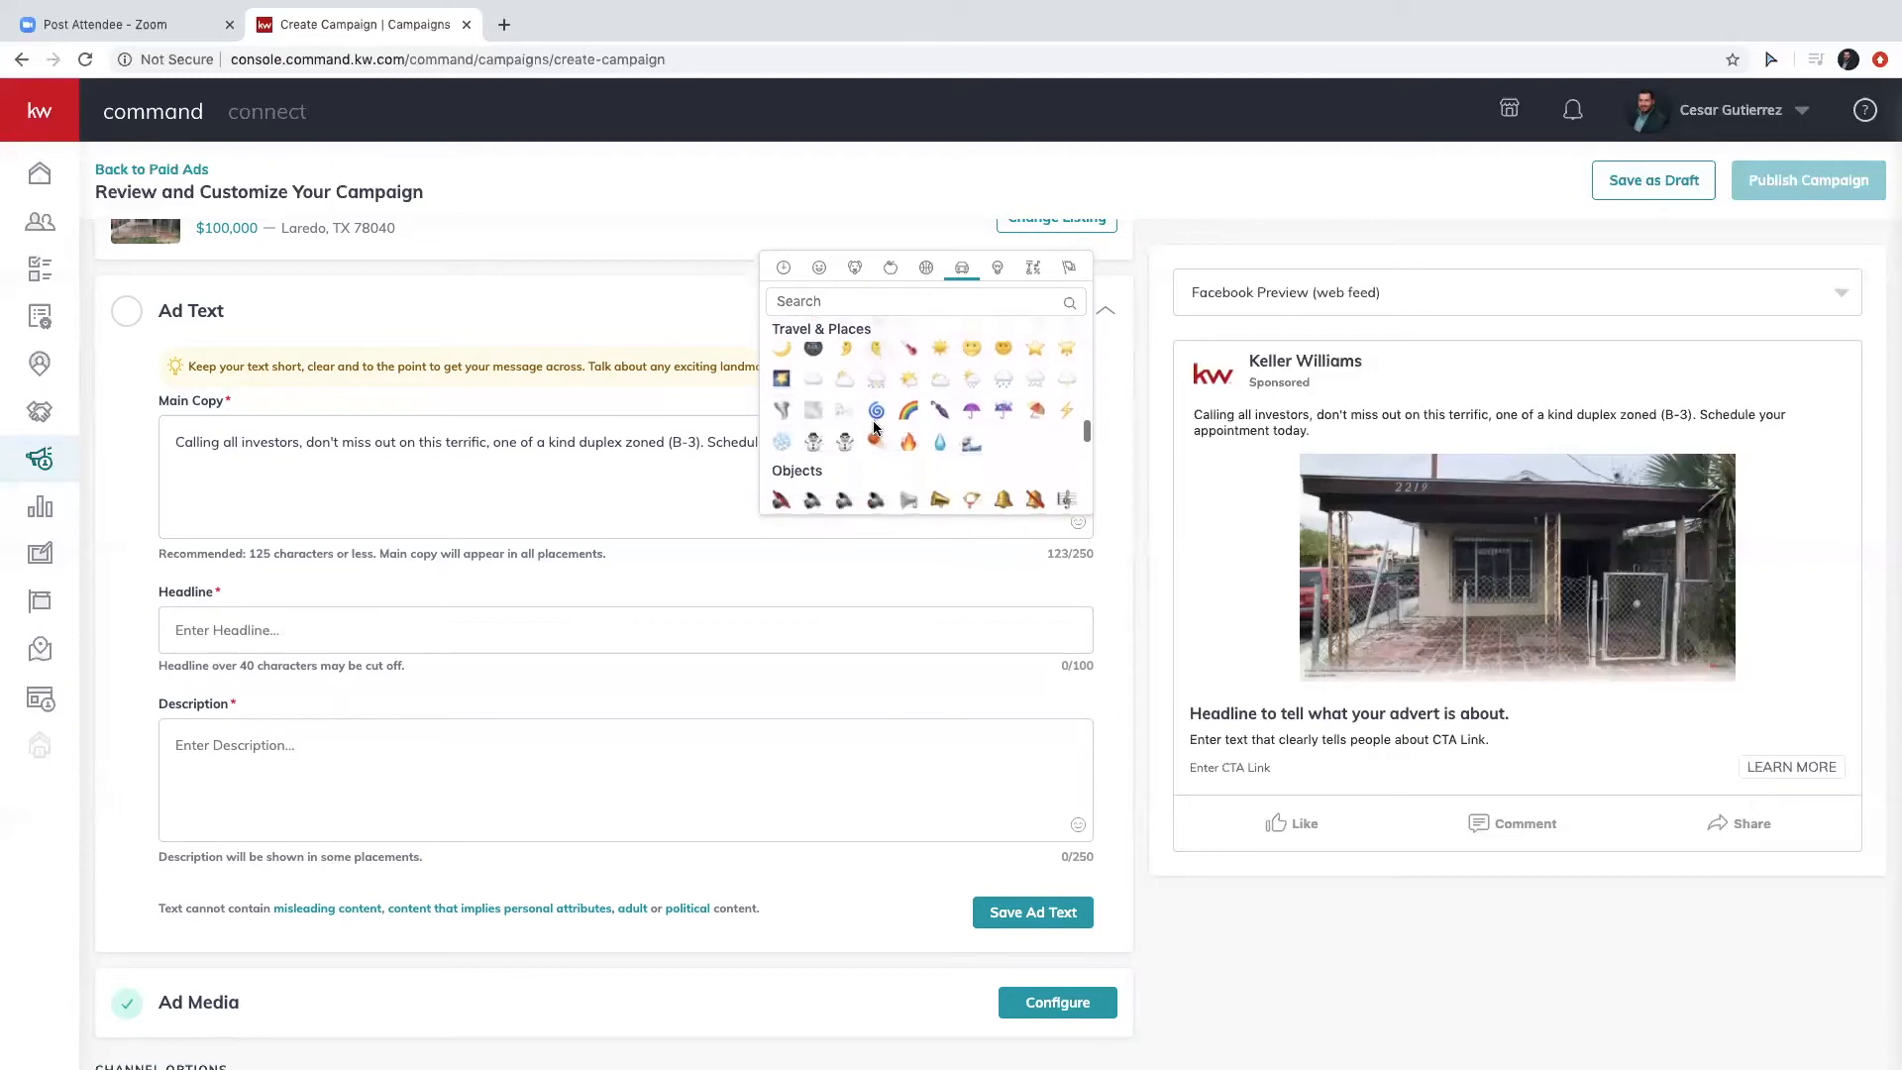
click(936, 456)
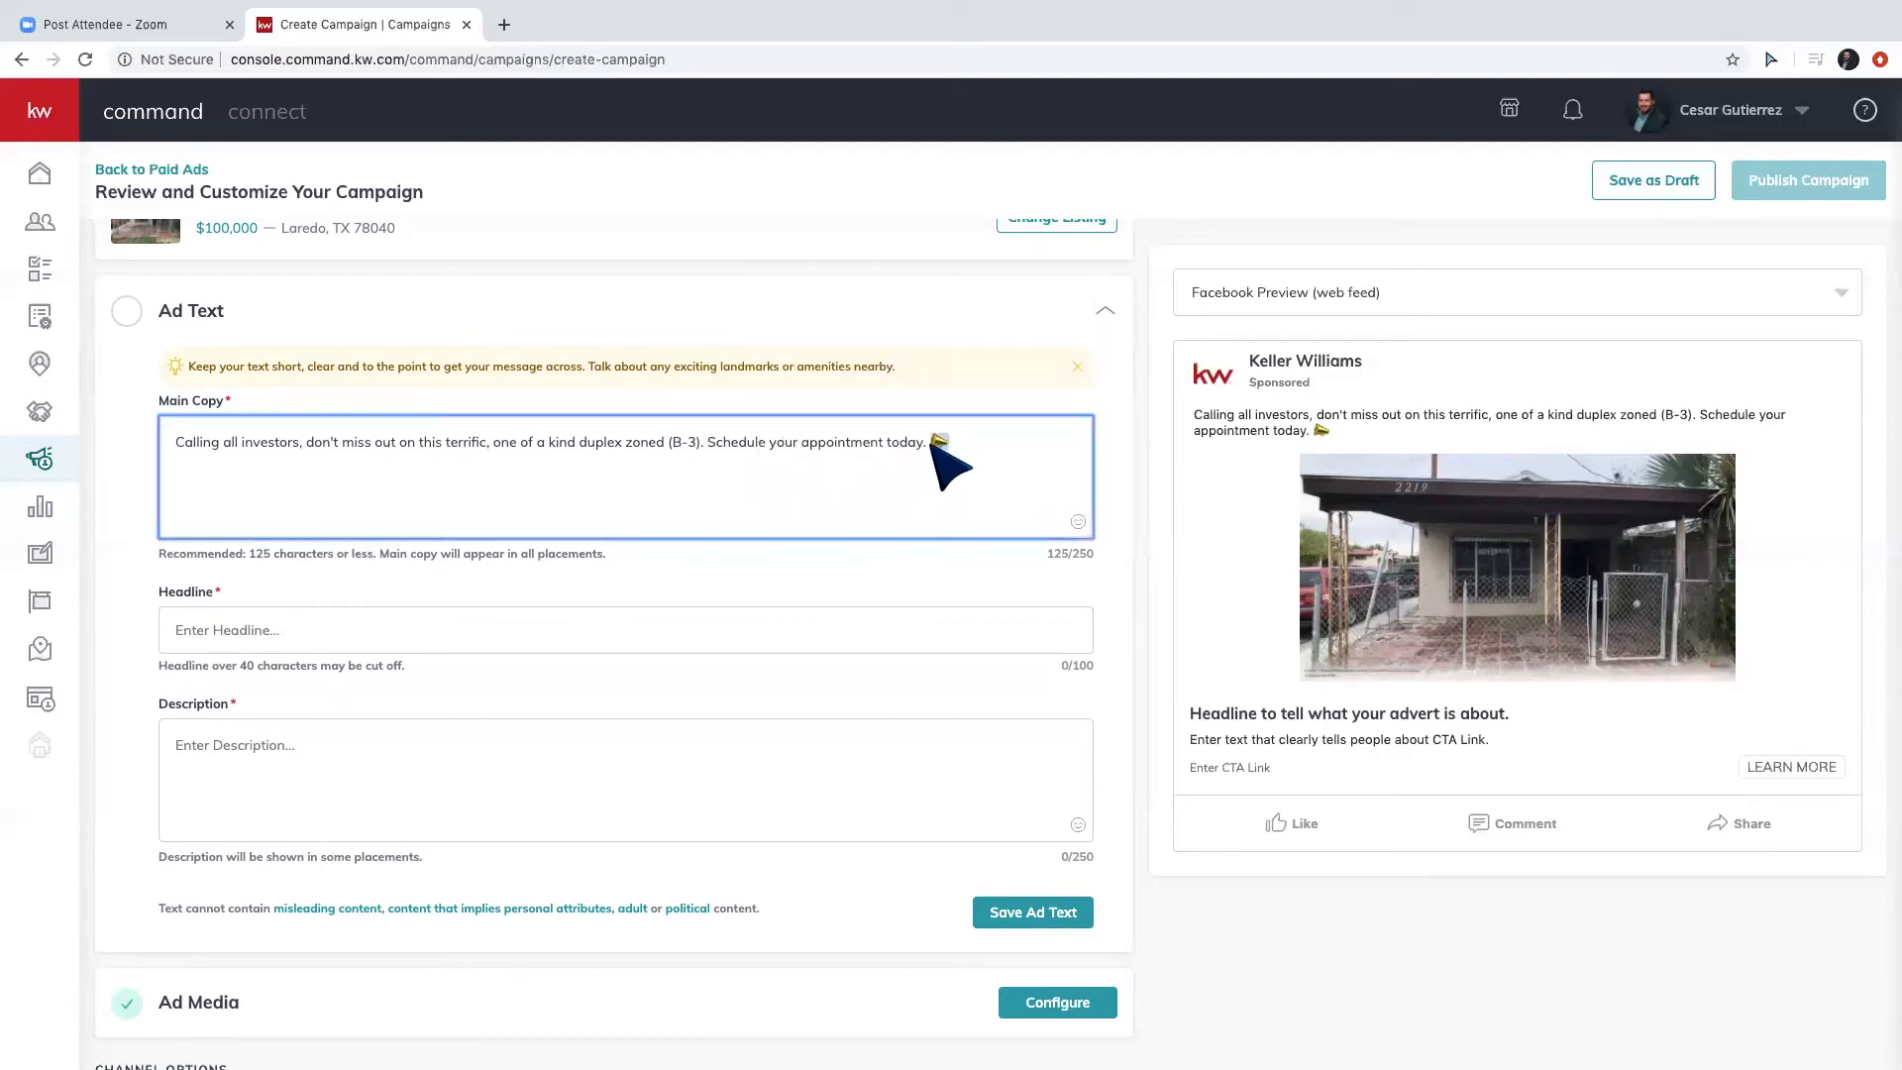
Write the headline 'Calling All Investors For This Duplex Opportunity', starting with a megaphone emoji.
click(356, 628)
text(📣)
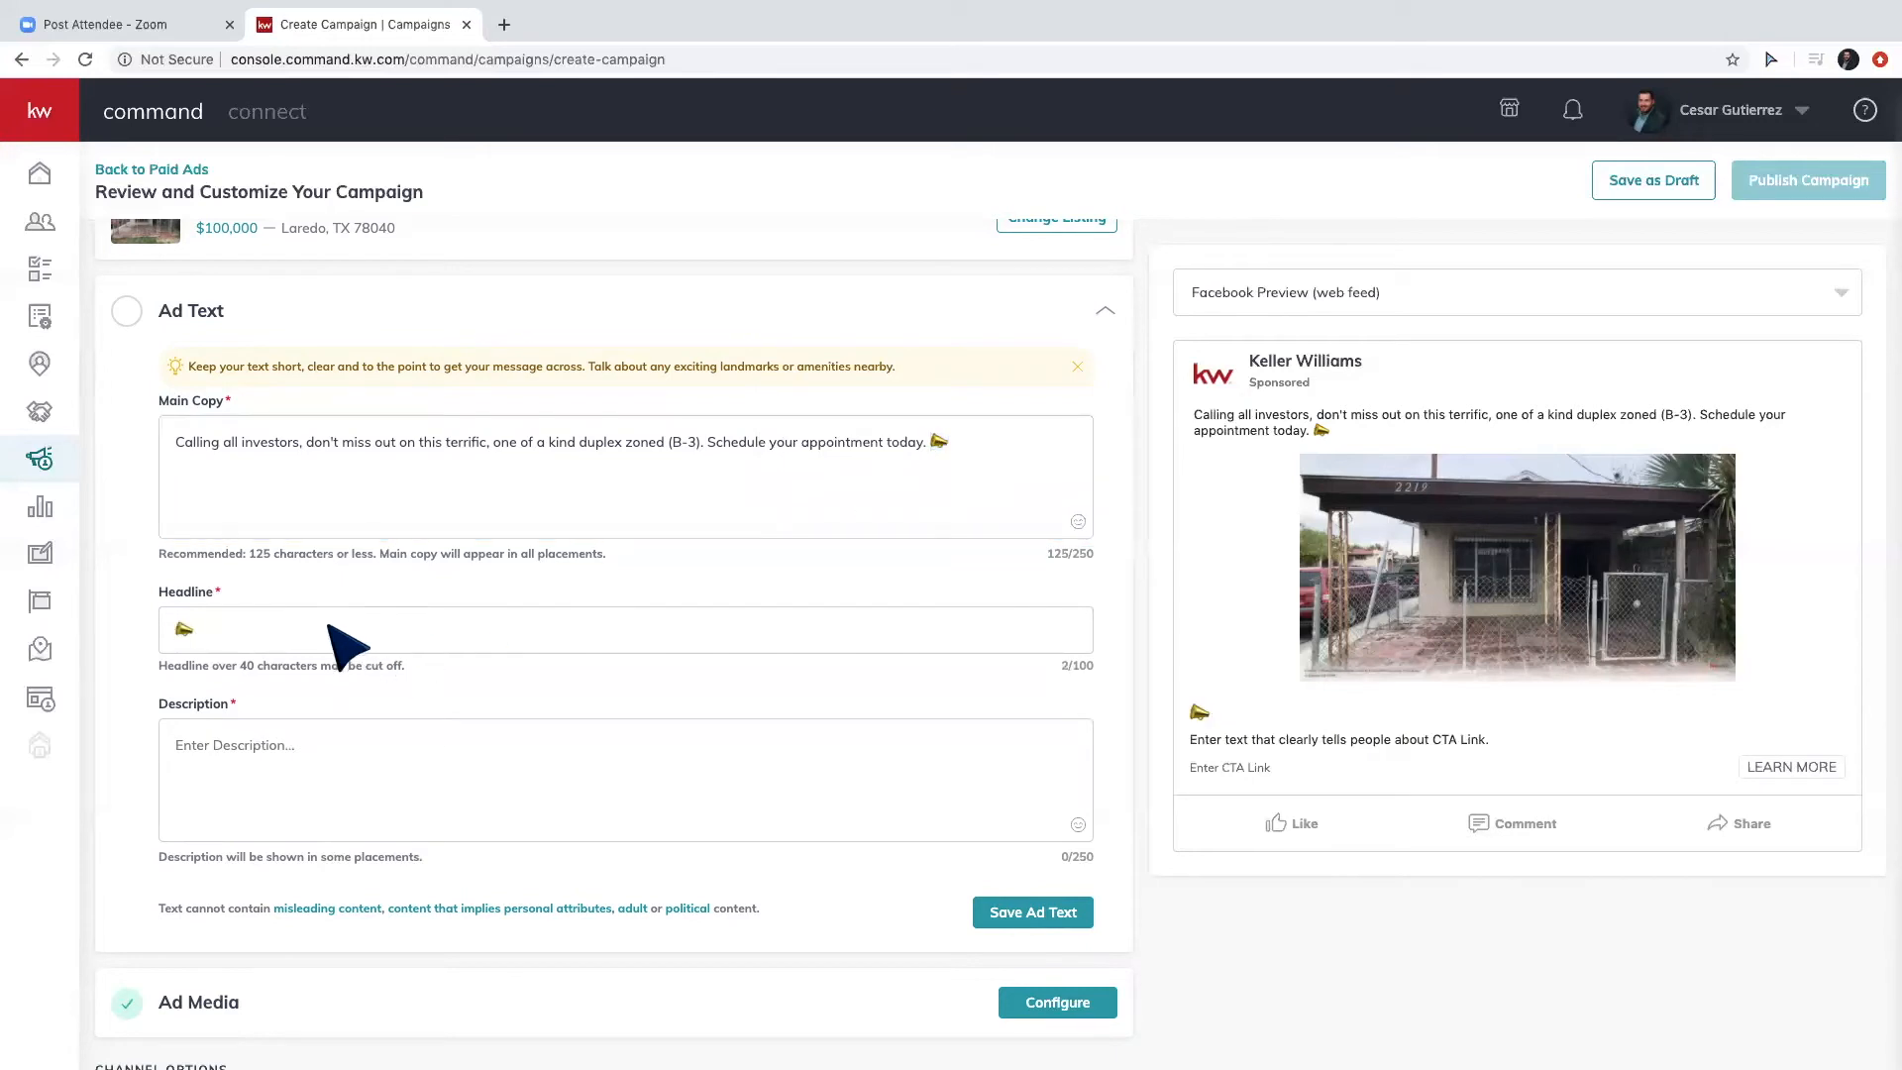
text(Call ing )
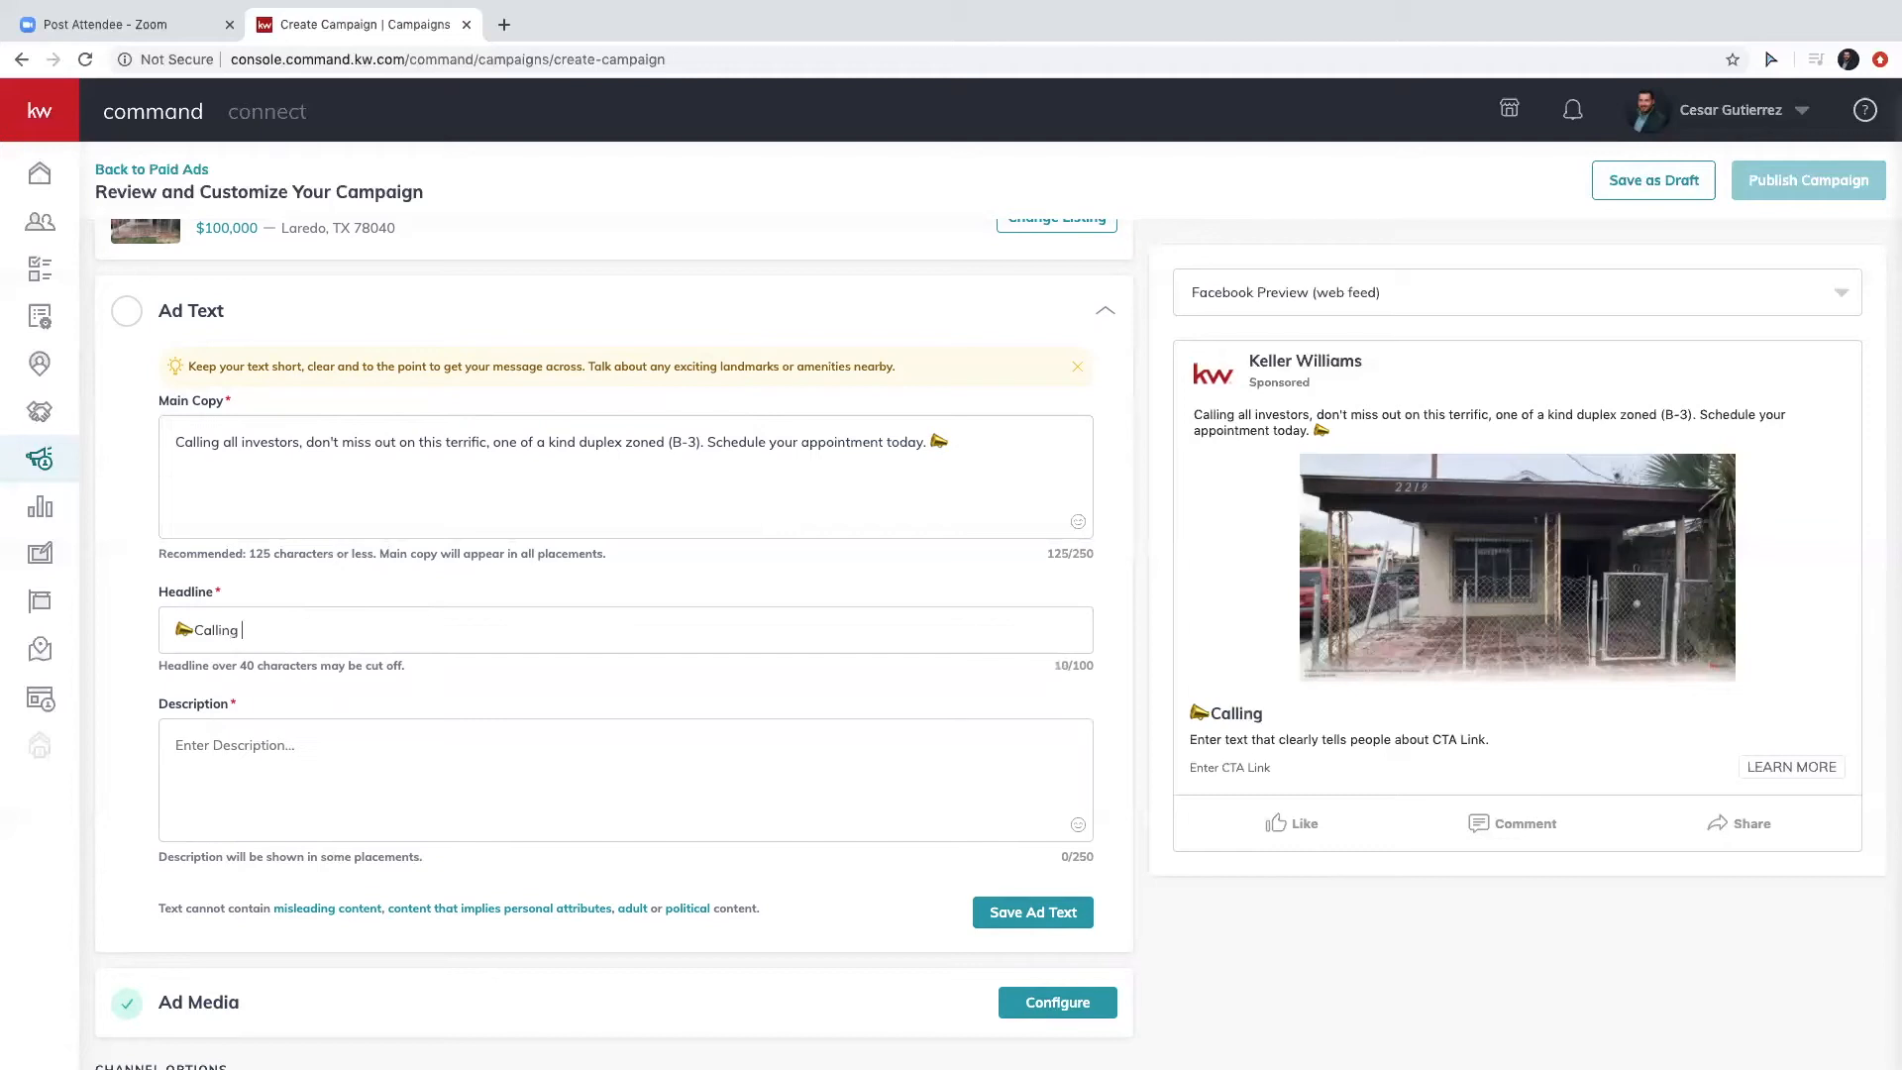
text(A)
key(BackSpace)
key(BackSpace)
key(BackSpace)
key(BackSpace)
text(ling All Investors For This )
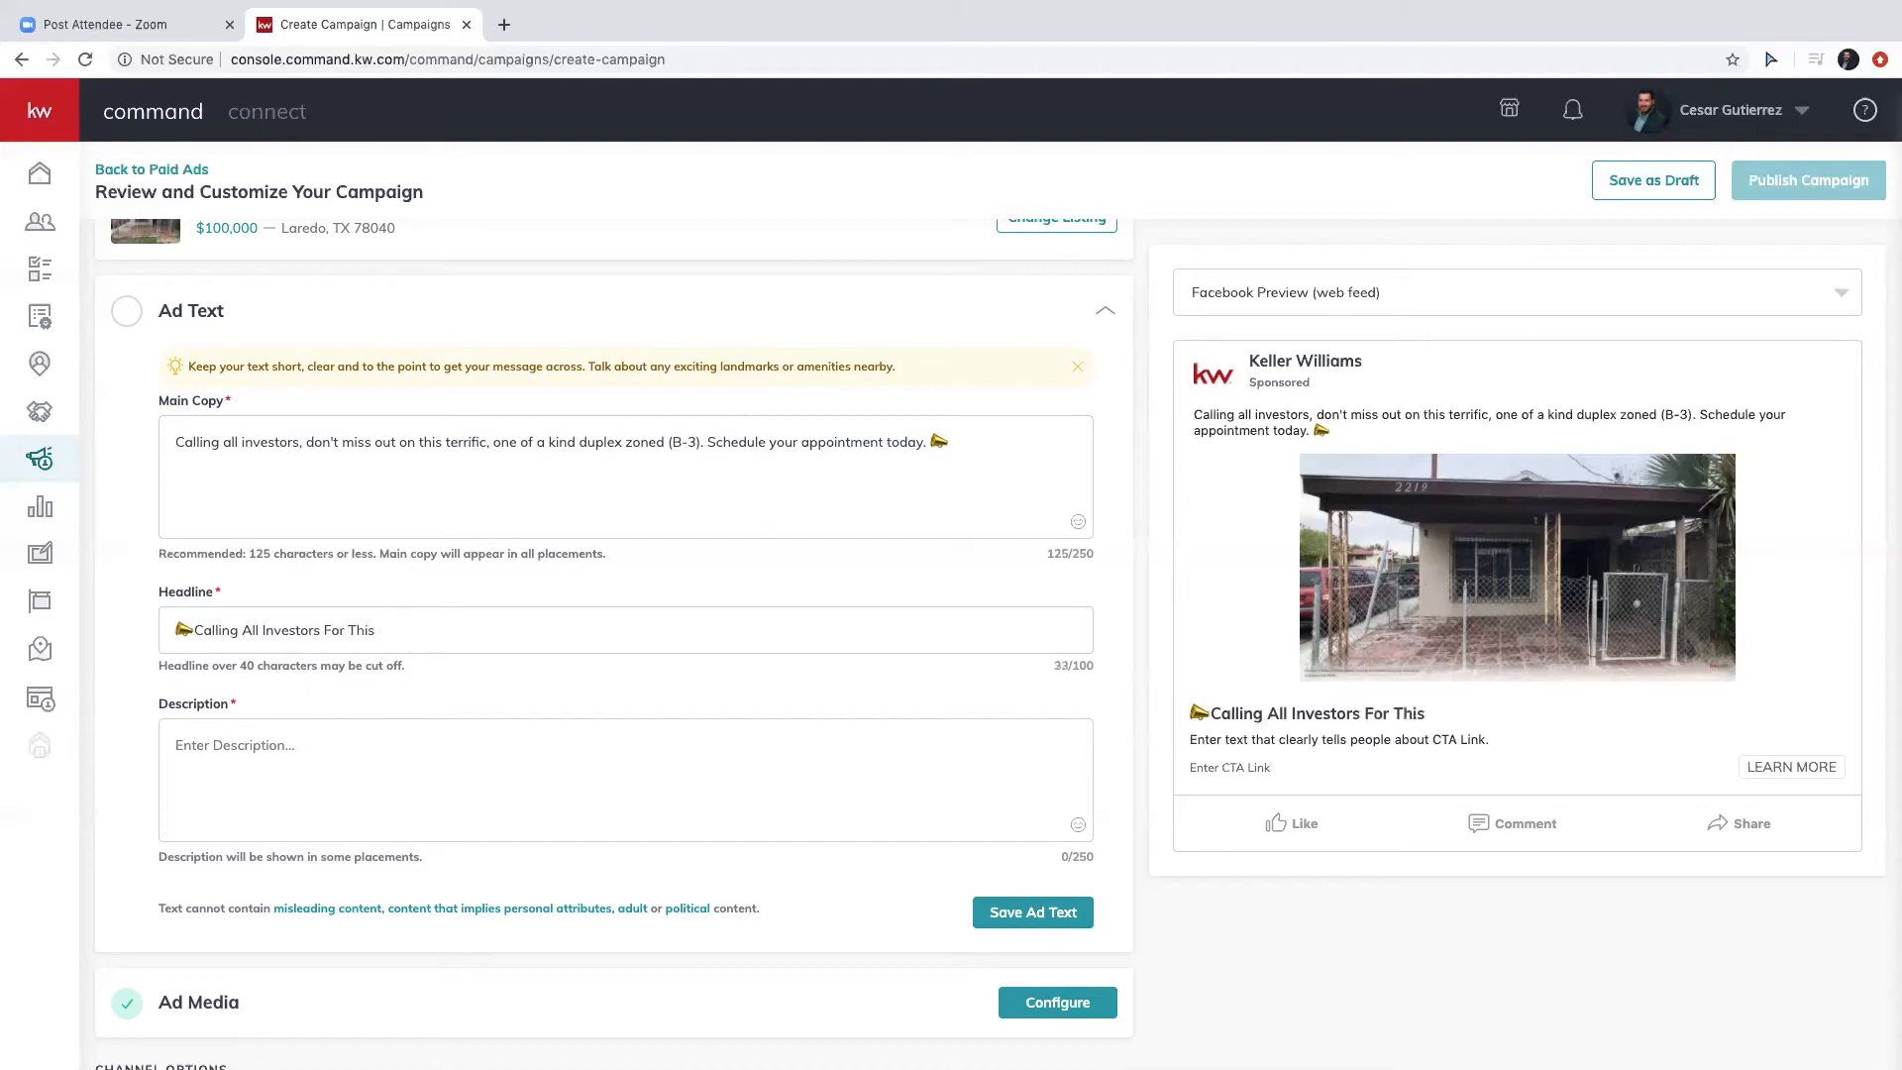
text(Duple)
text(e)
text(x Opp)
text(ortunity)
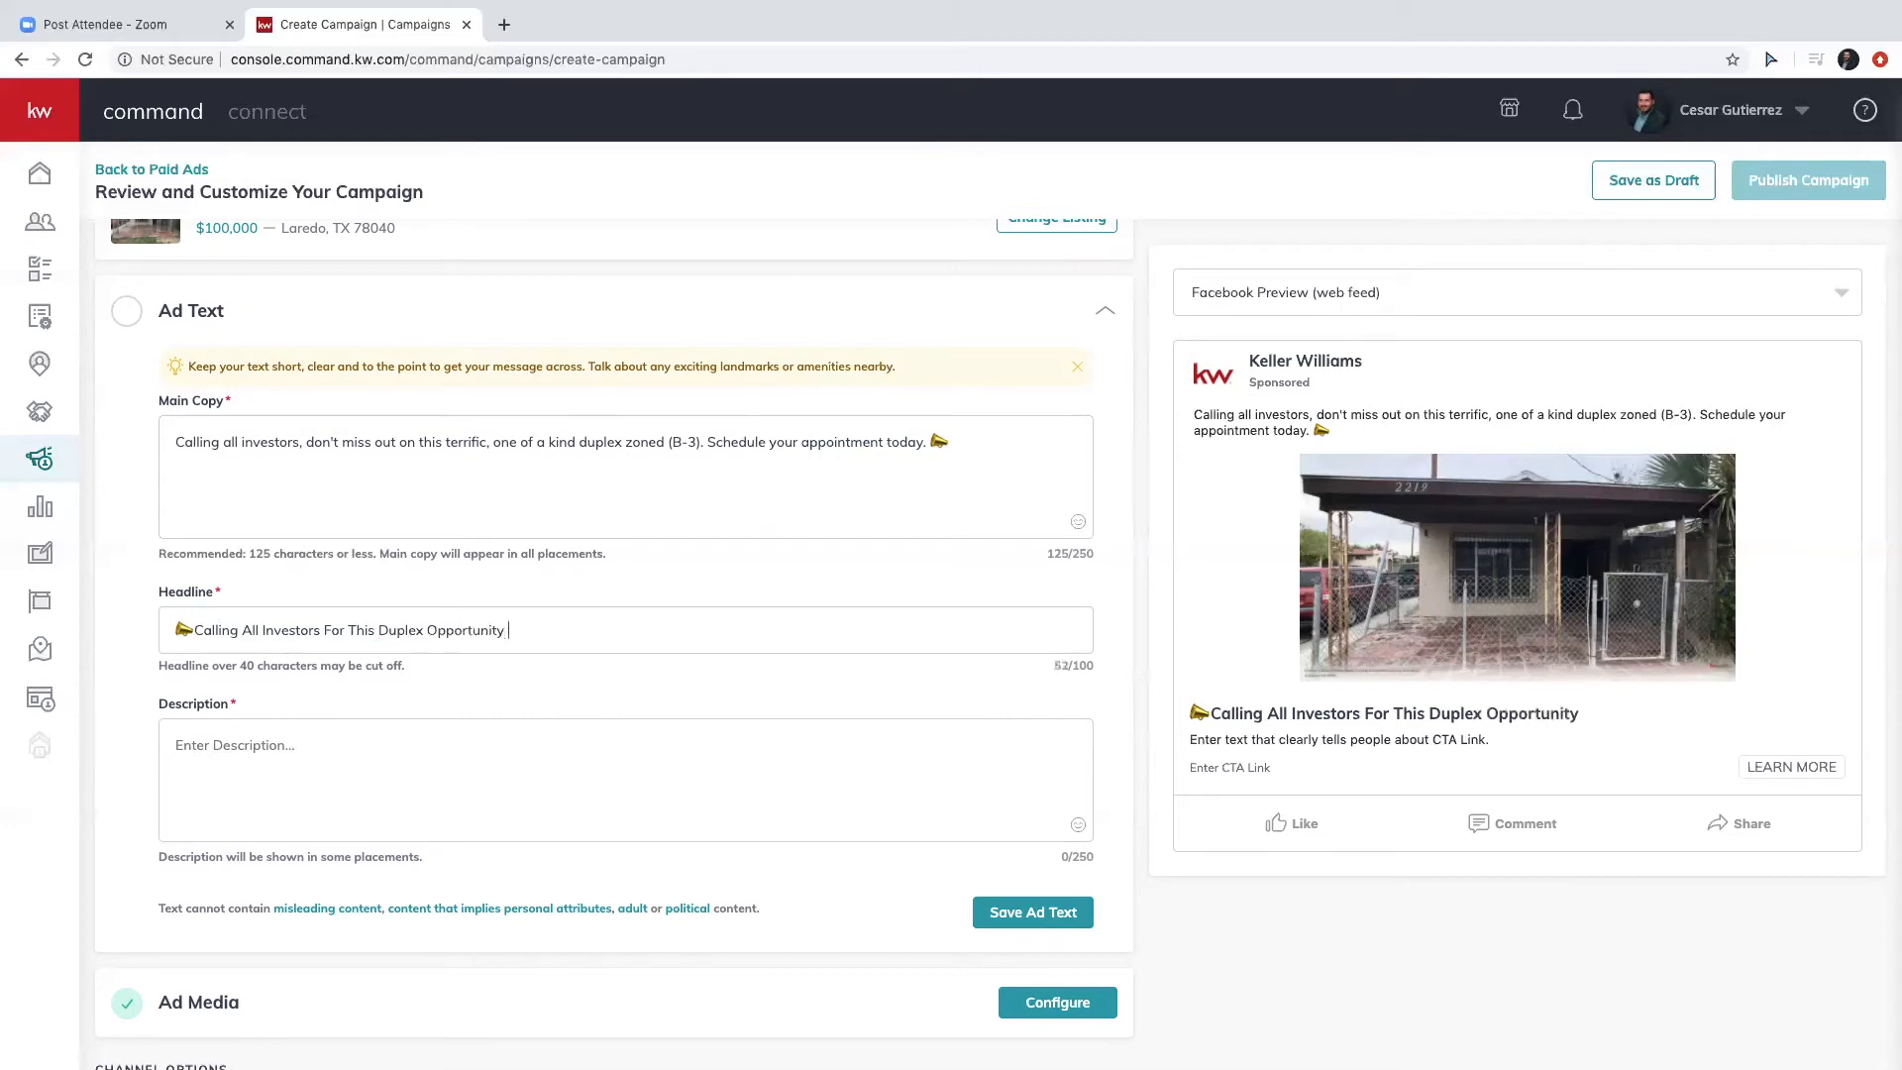
End the headline with a megaphone emoji and delete the emoji from the main copy.
click(942, 447)
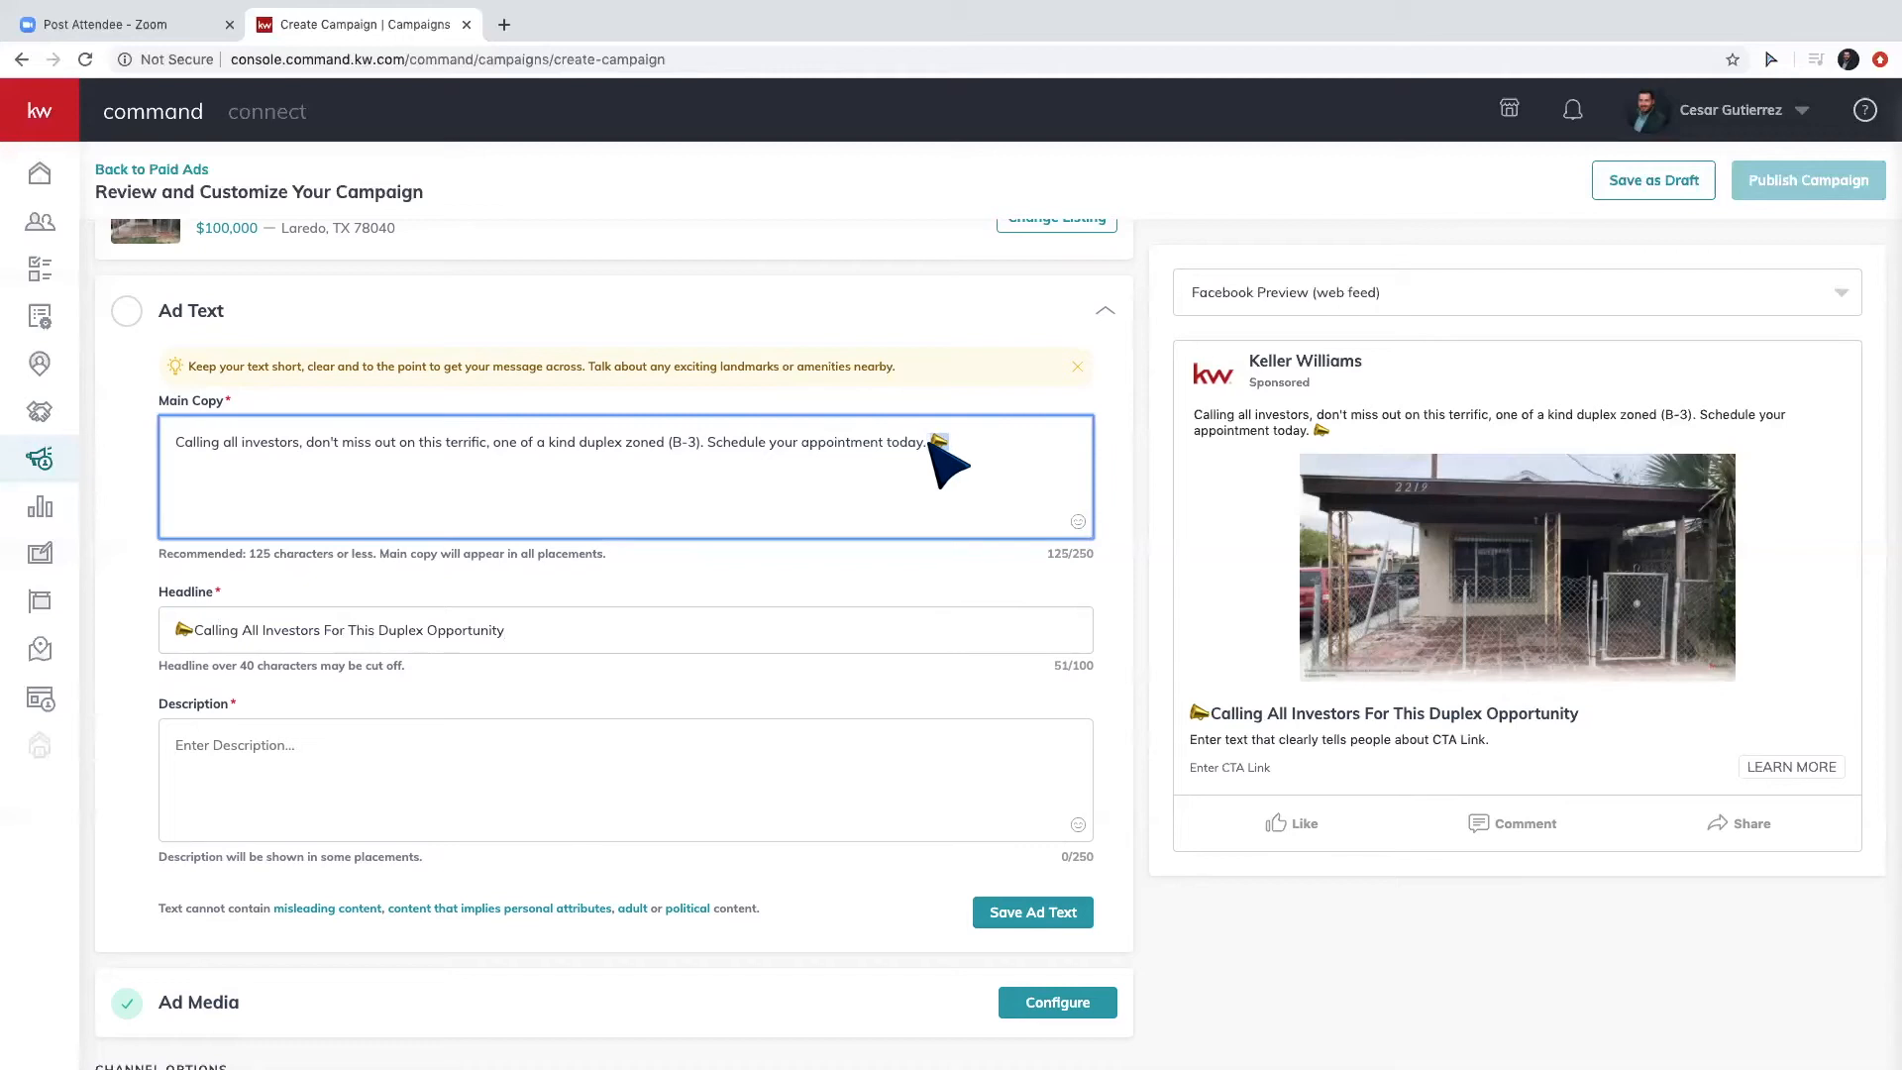
click(629, 634)
text(📣)
click(967, 475)
key(BackSpace)
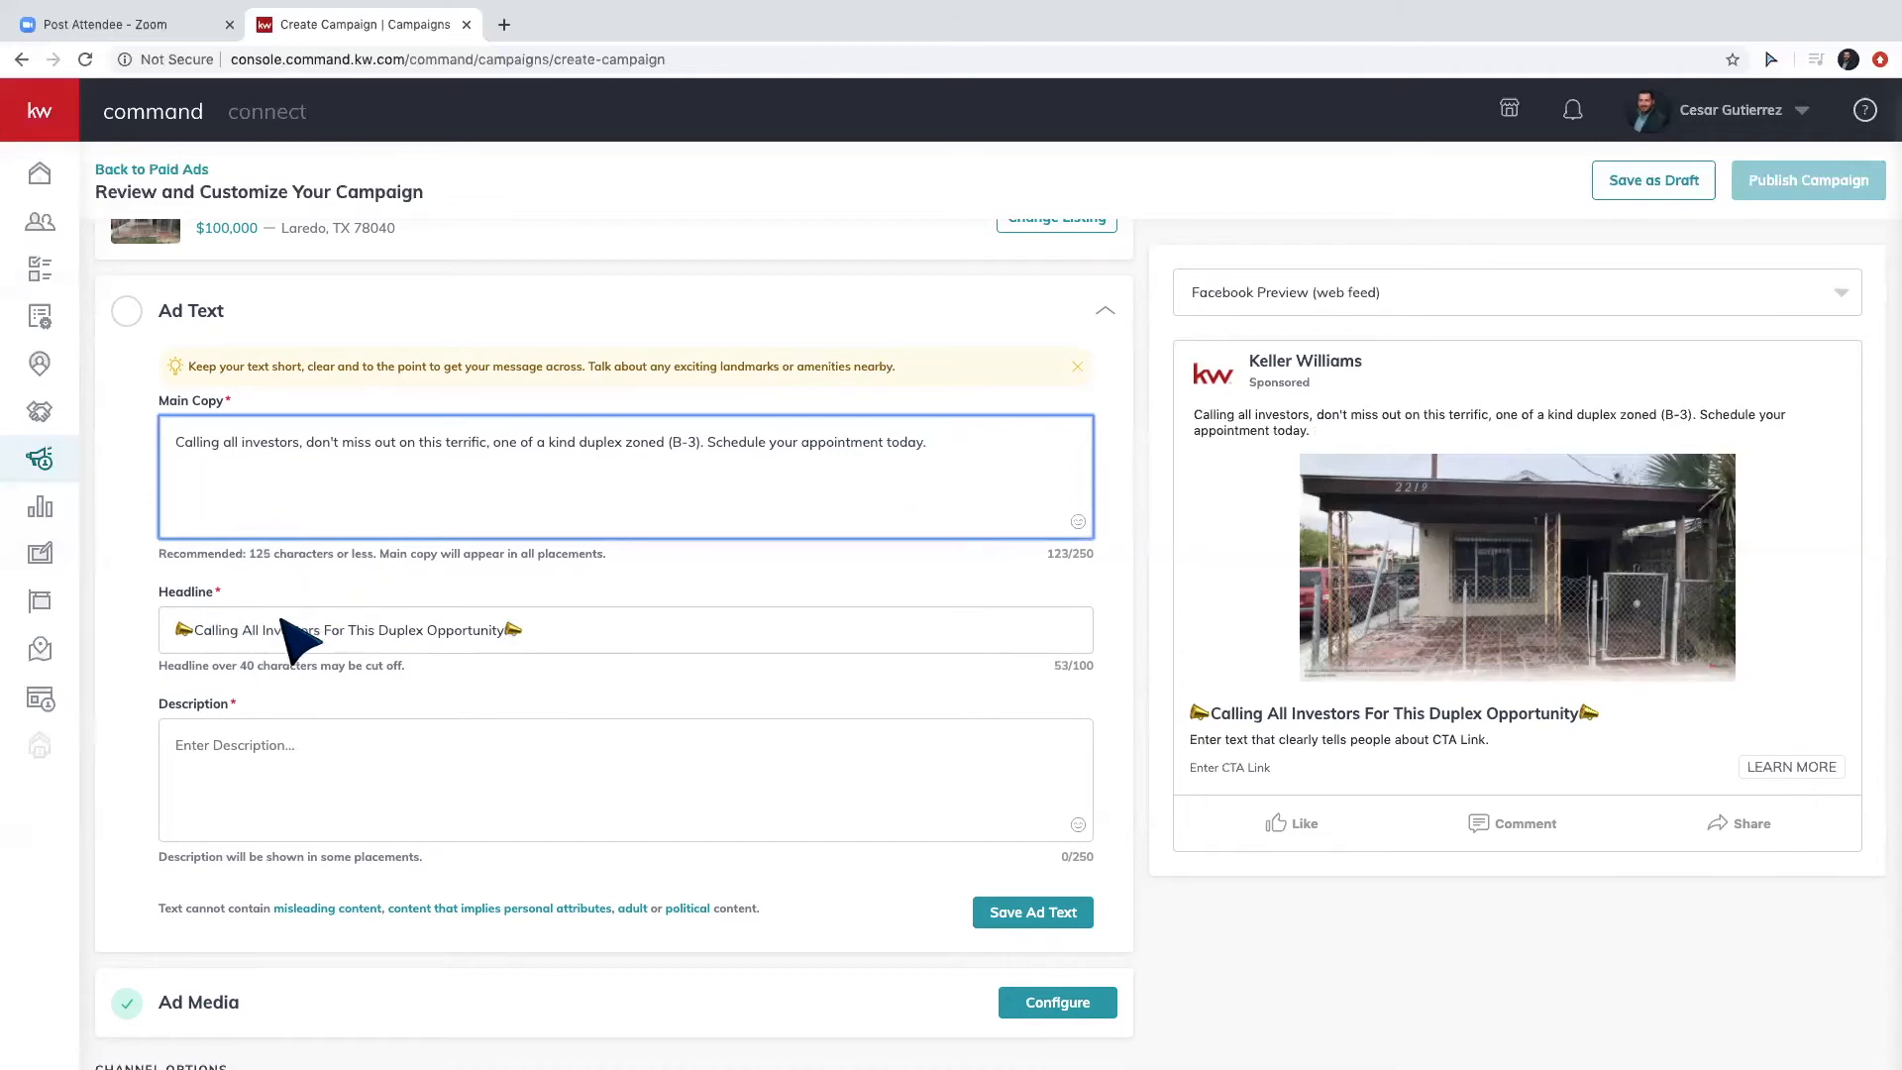
triple_click(385, 448)
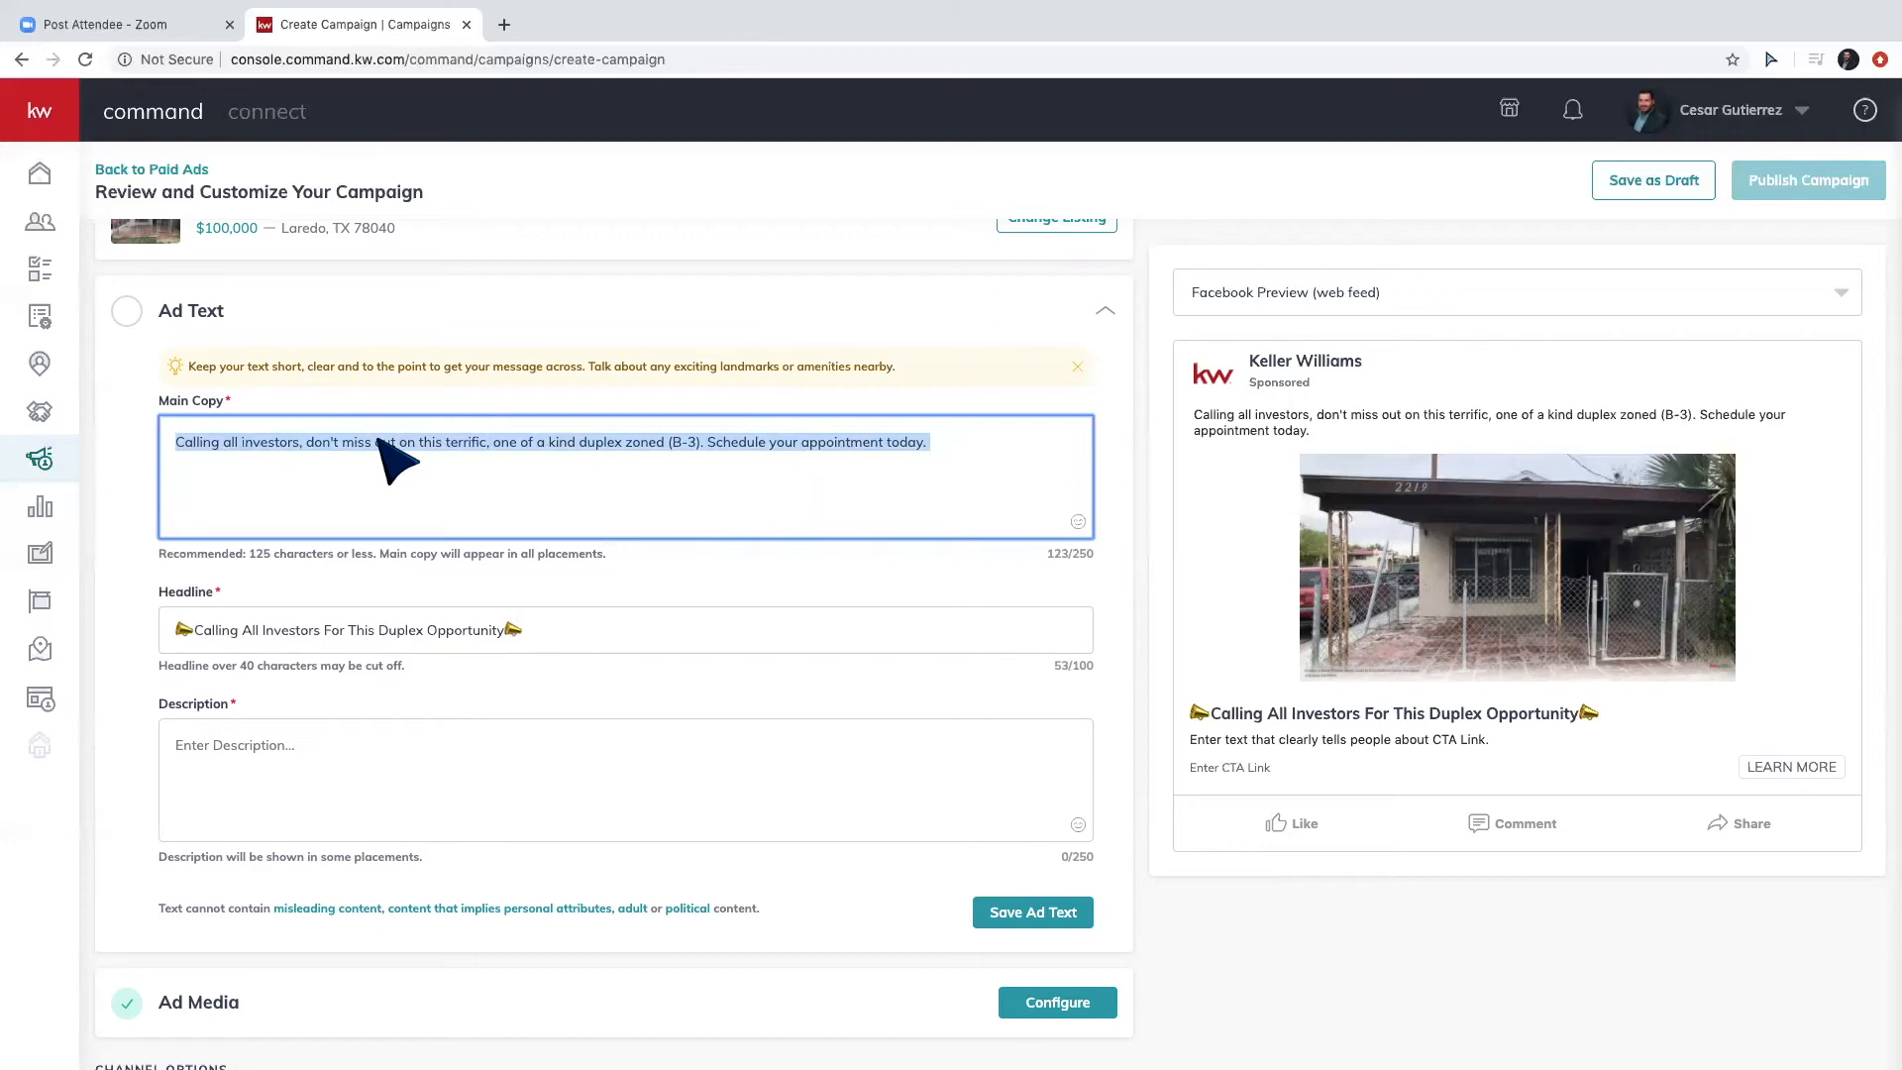
click(941, 476)
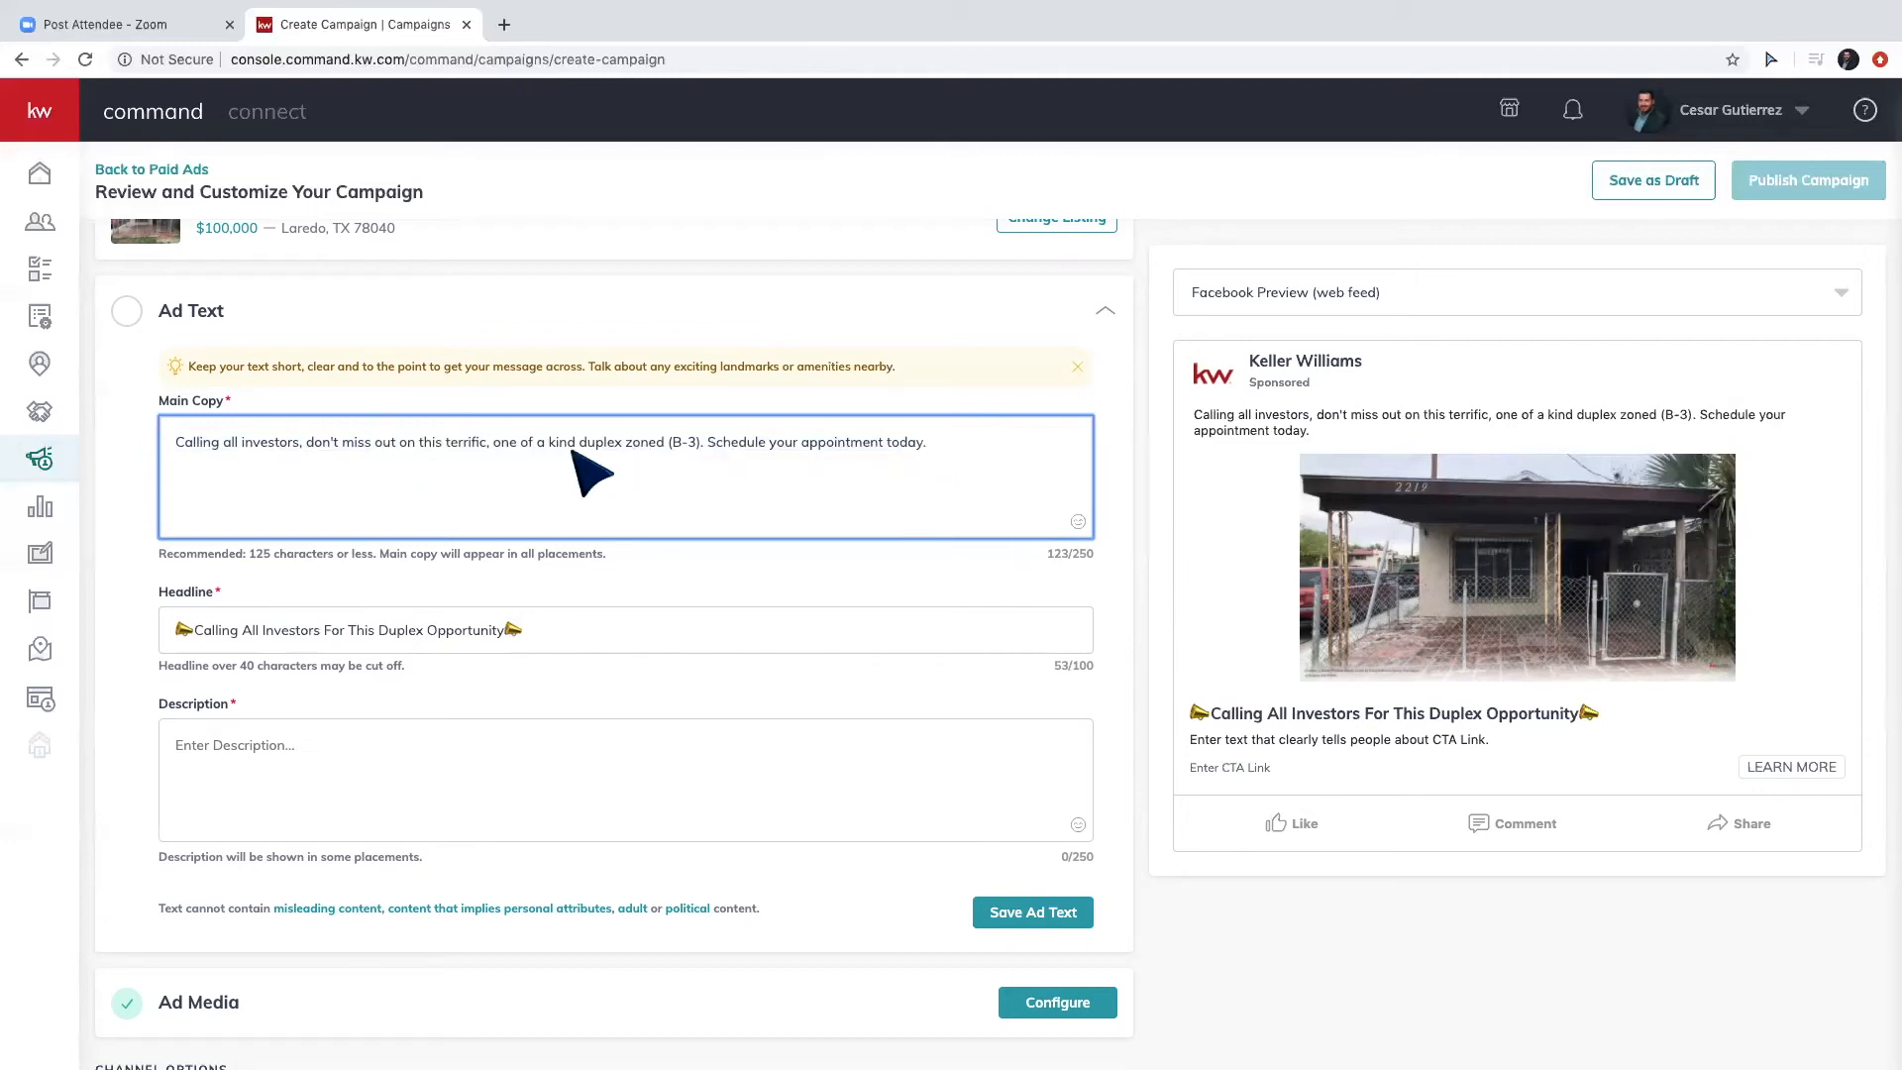
click(530, 630)
click(273, 780)
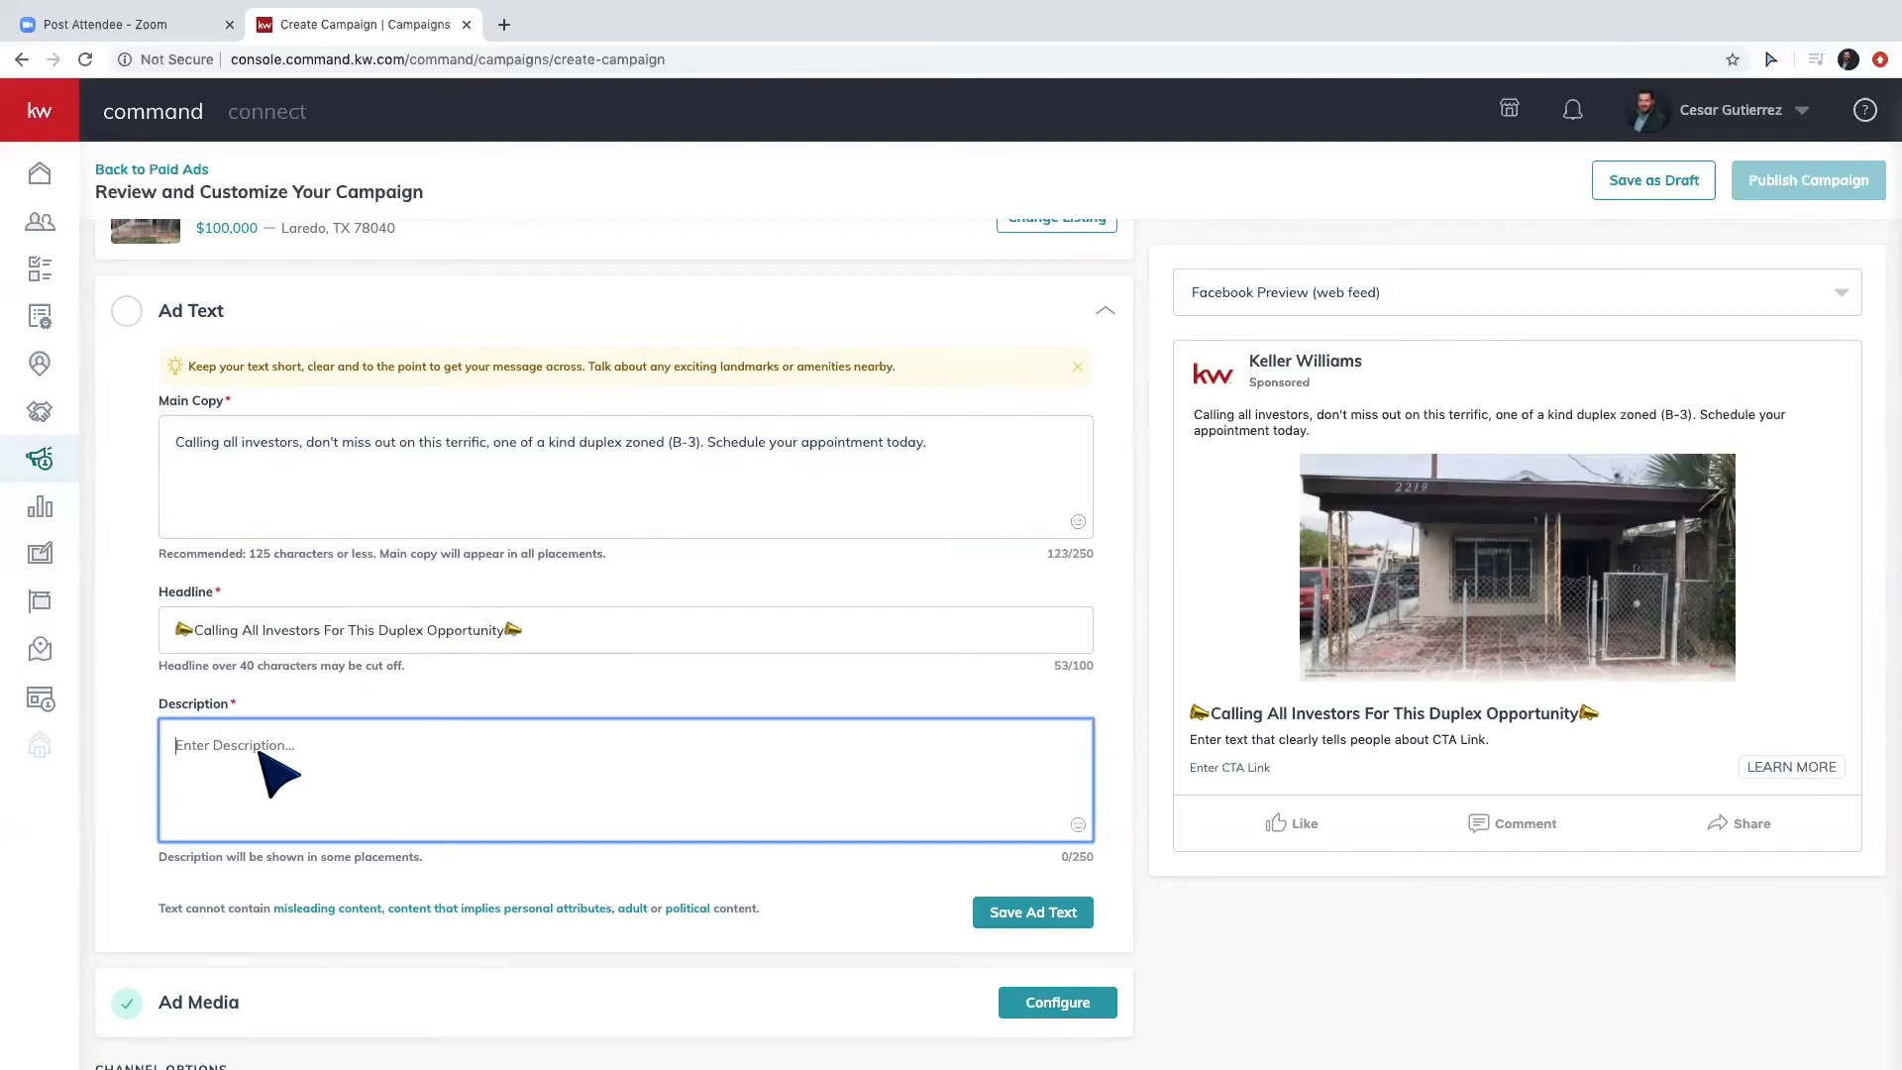
Enter 'Click here for more information ------->' as the ad description and save the ad text.
text(Click )
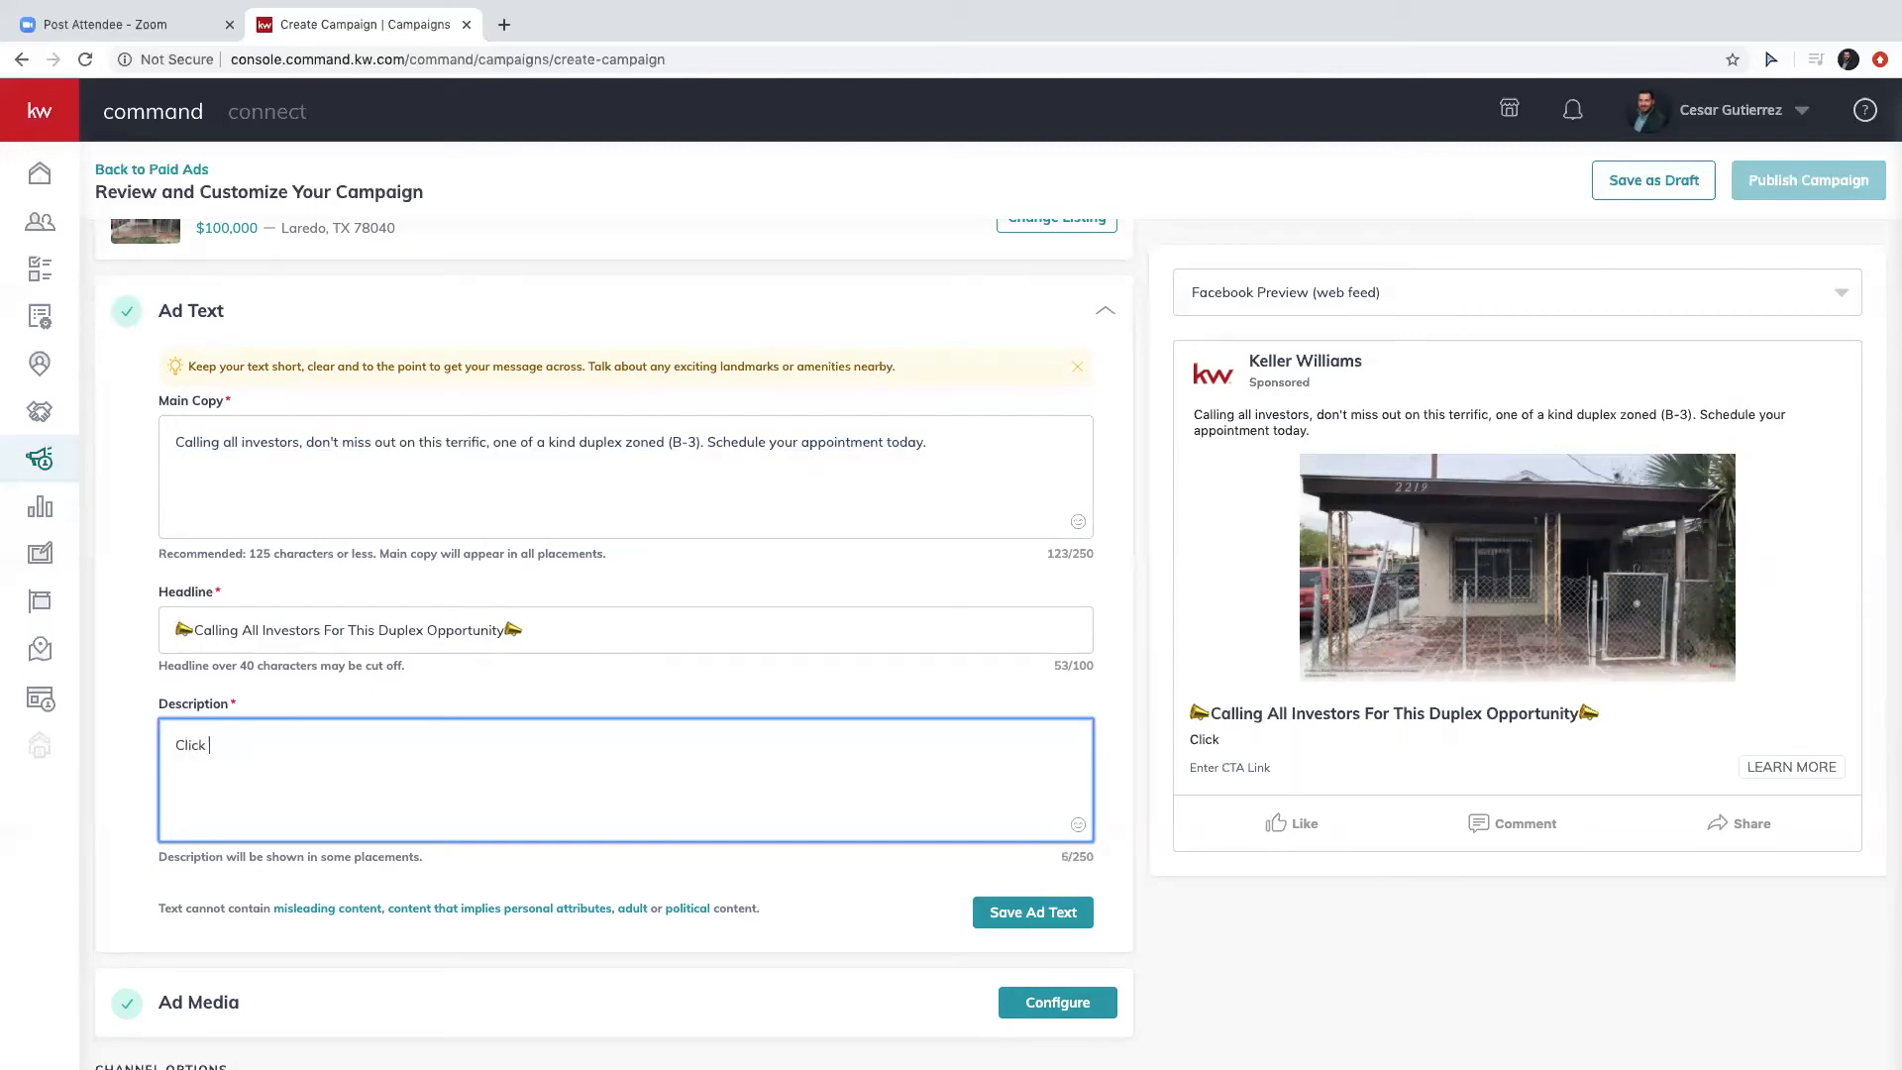
text(Here For More)
key(BackSpace)
key(BackSpace)
key(BackSpace)
key(BackSpace)
key(BackSpace)
key(BackSpace)
key(BackSpace)
key(BackSpace)
key(BackSpace)
key(BackSpace)
key(BackSpace)
key(BackSpace)
key(BackSpace)
text(e for more information -------)
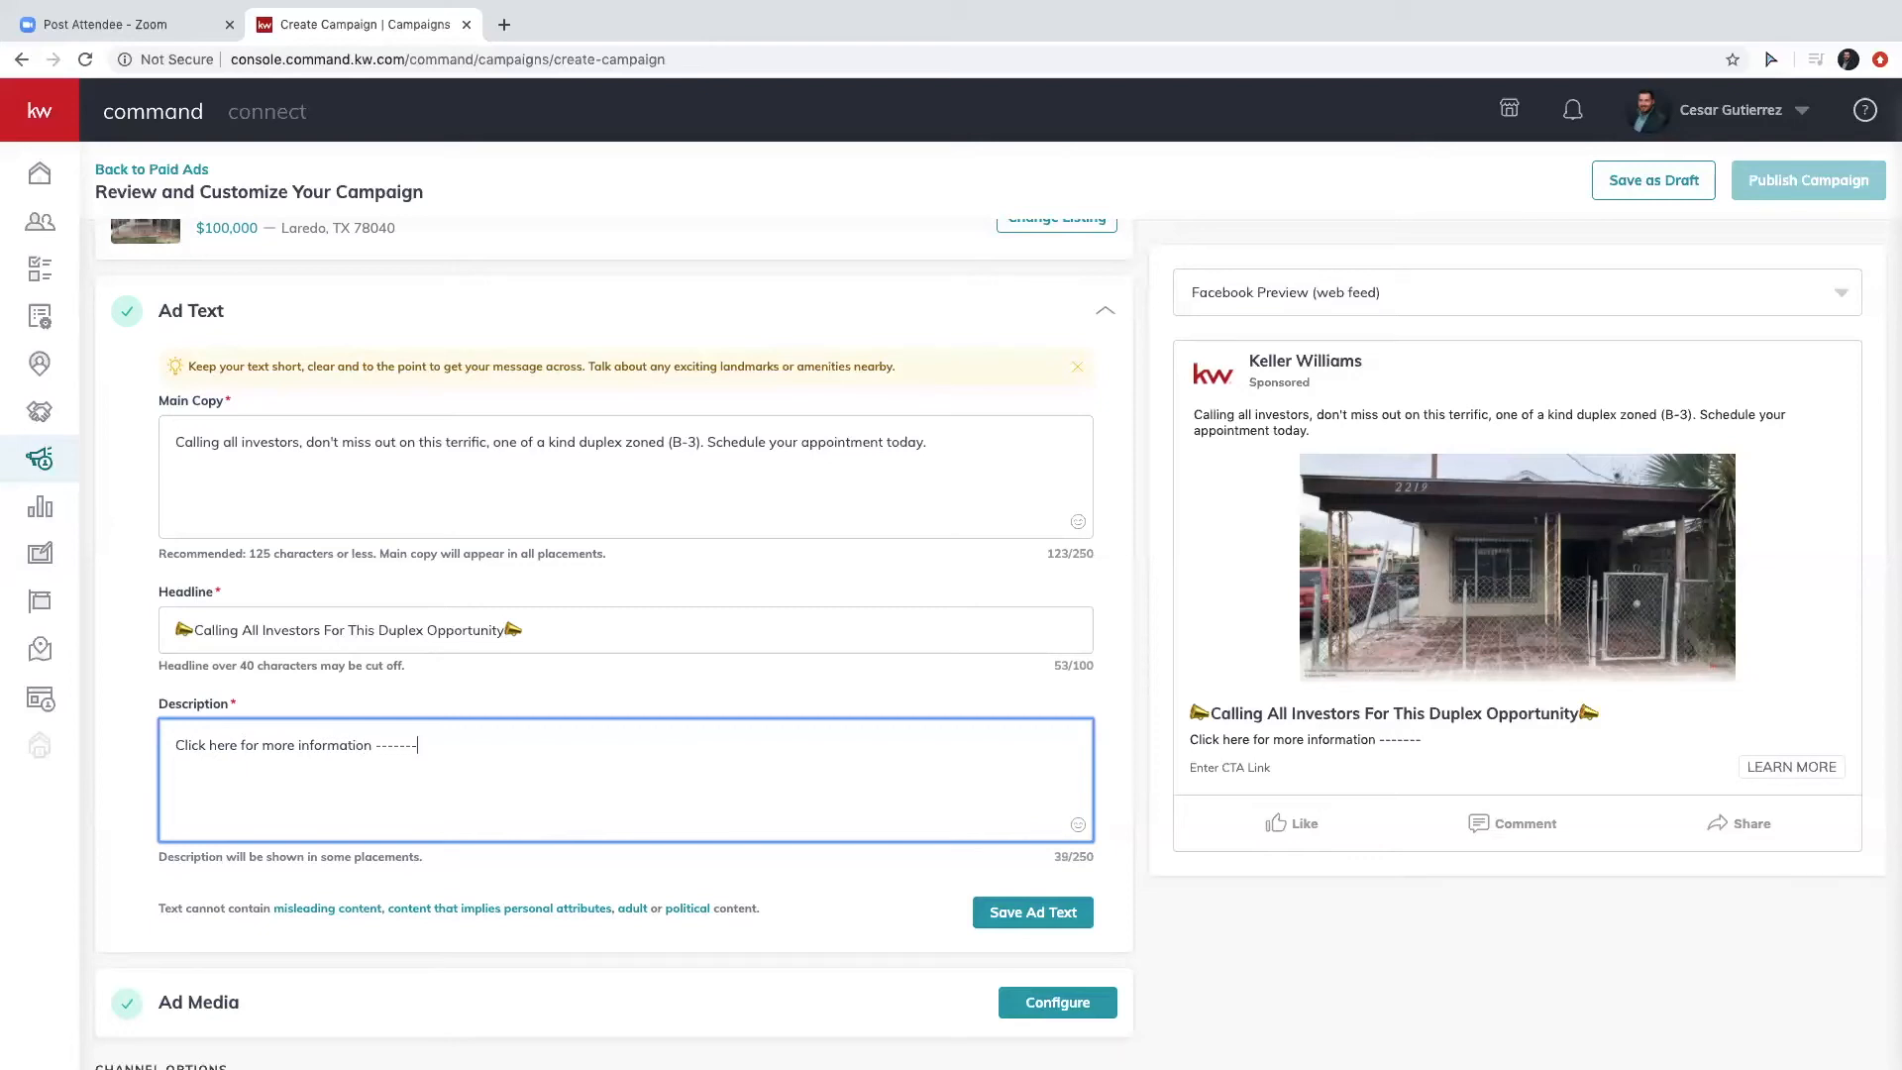
text(>)
click(996, 912)
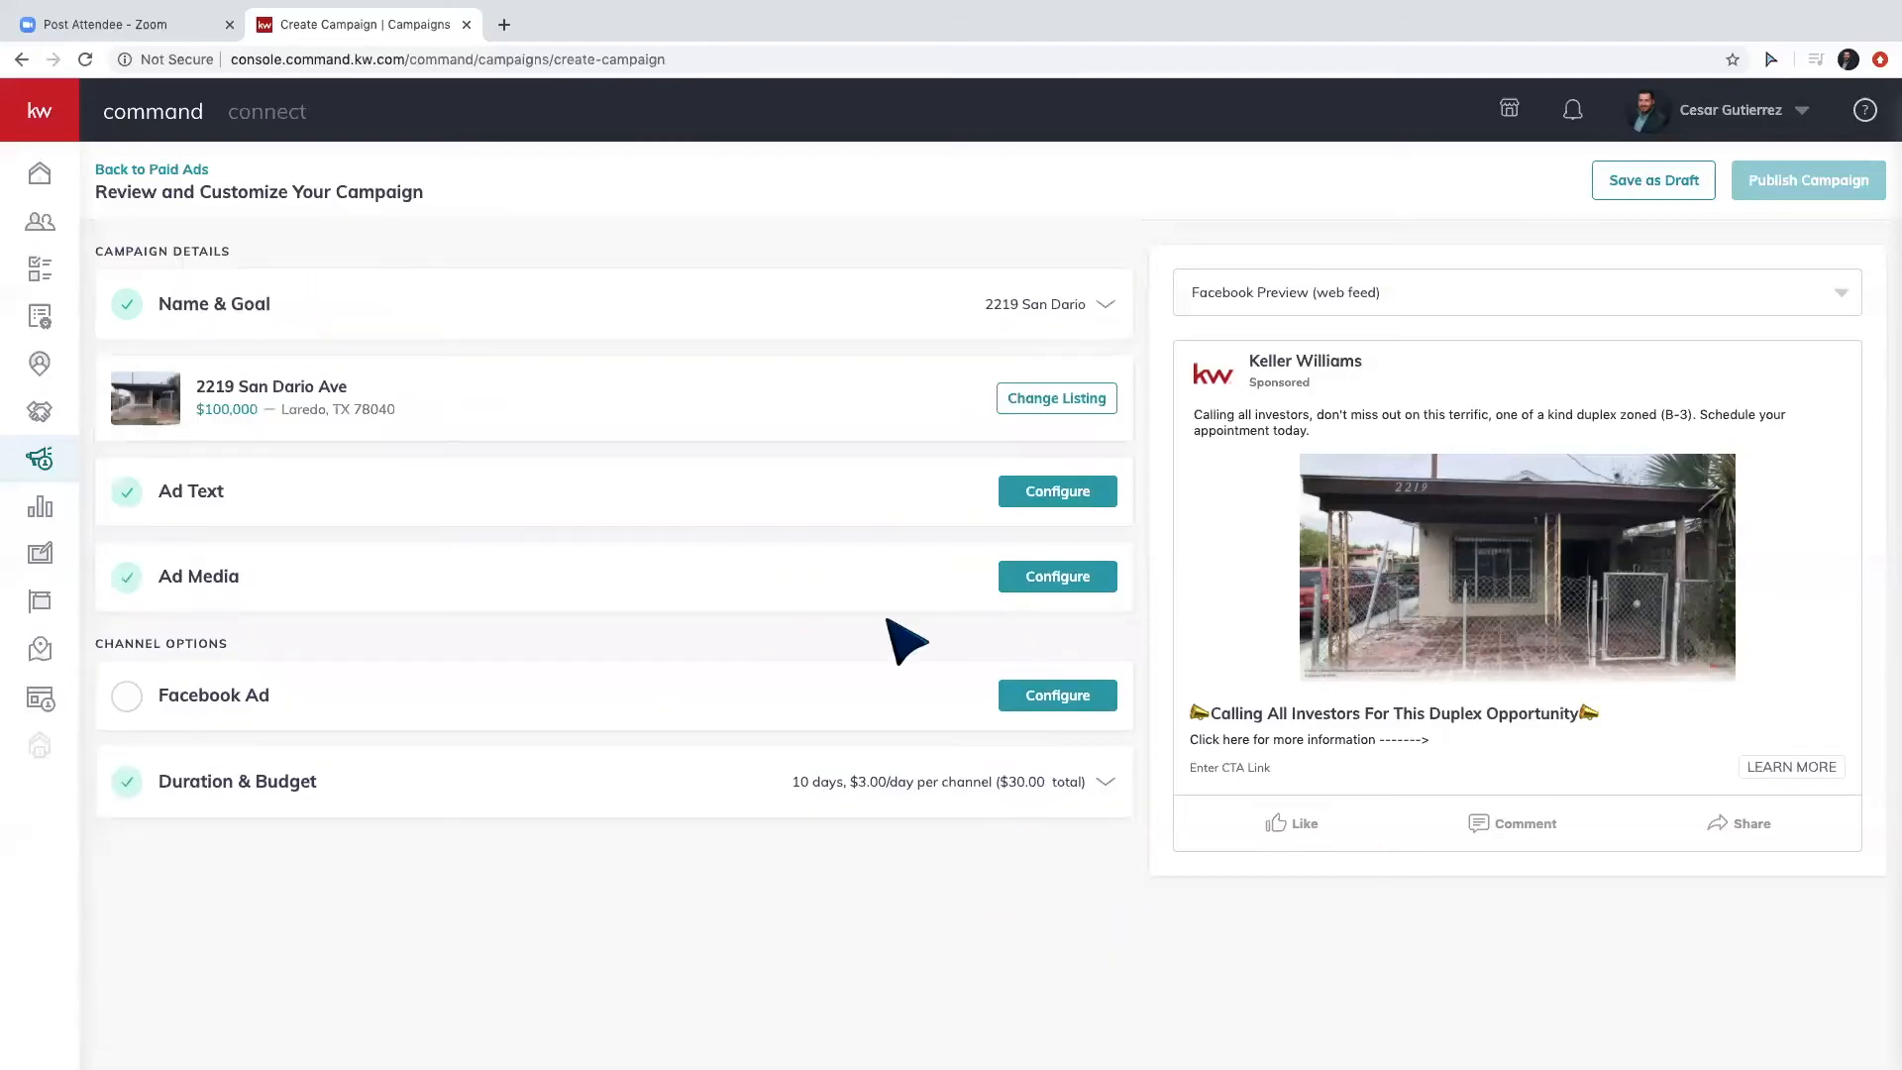
Open the Facebook Ad settings and choose the agent's Realtor page for the ad.
click(1073, 697)
scroll(435, 684, down, 2)
click(916, 683)
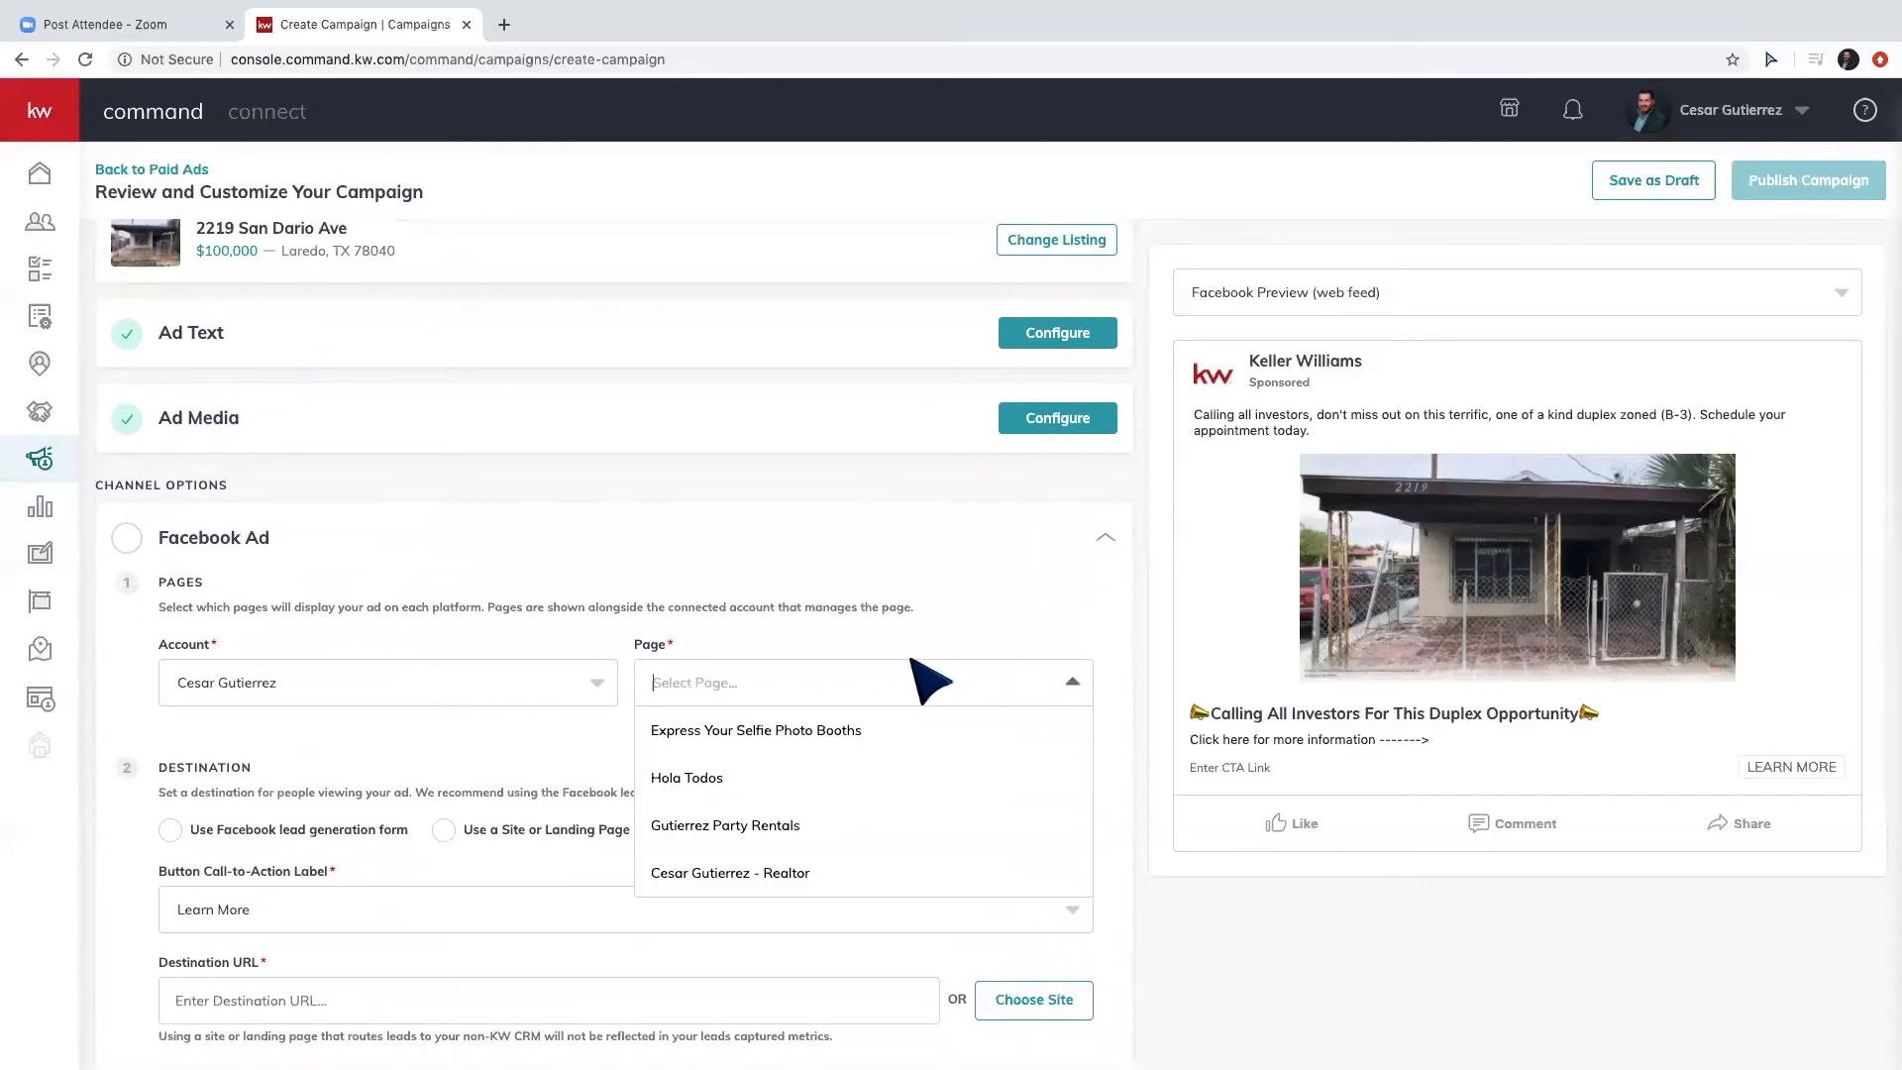
click(802, 869)
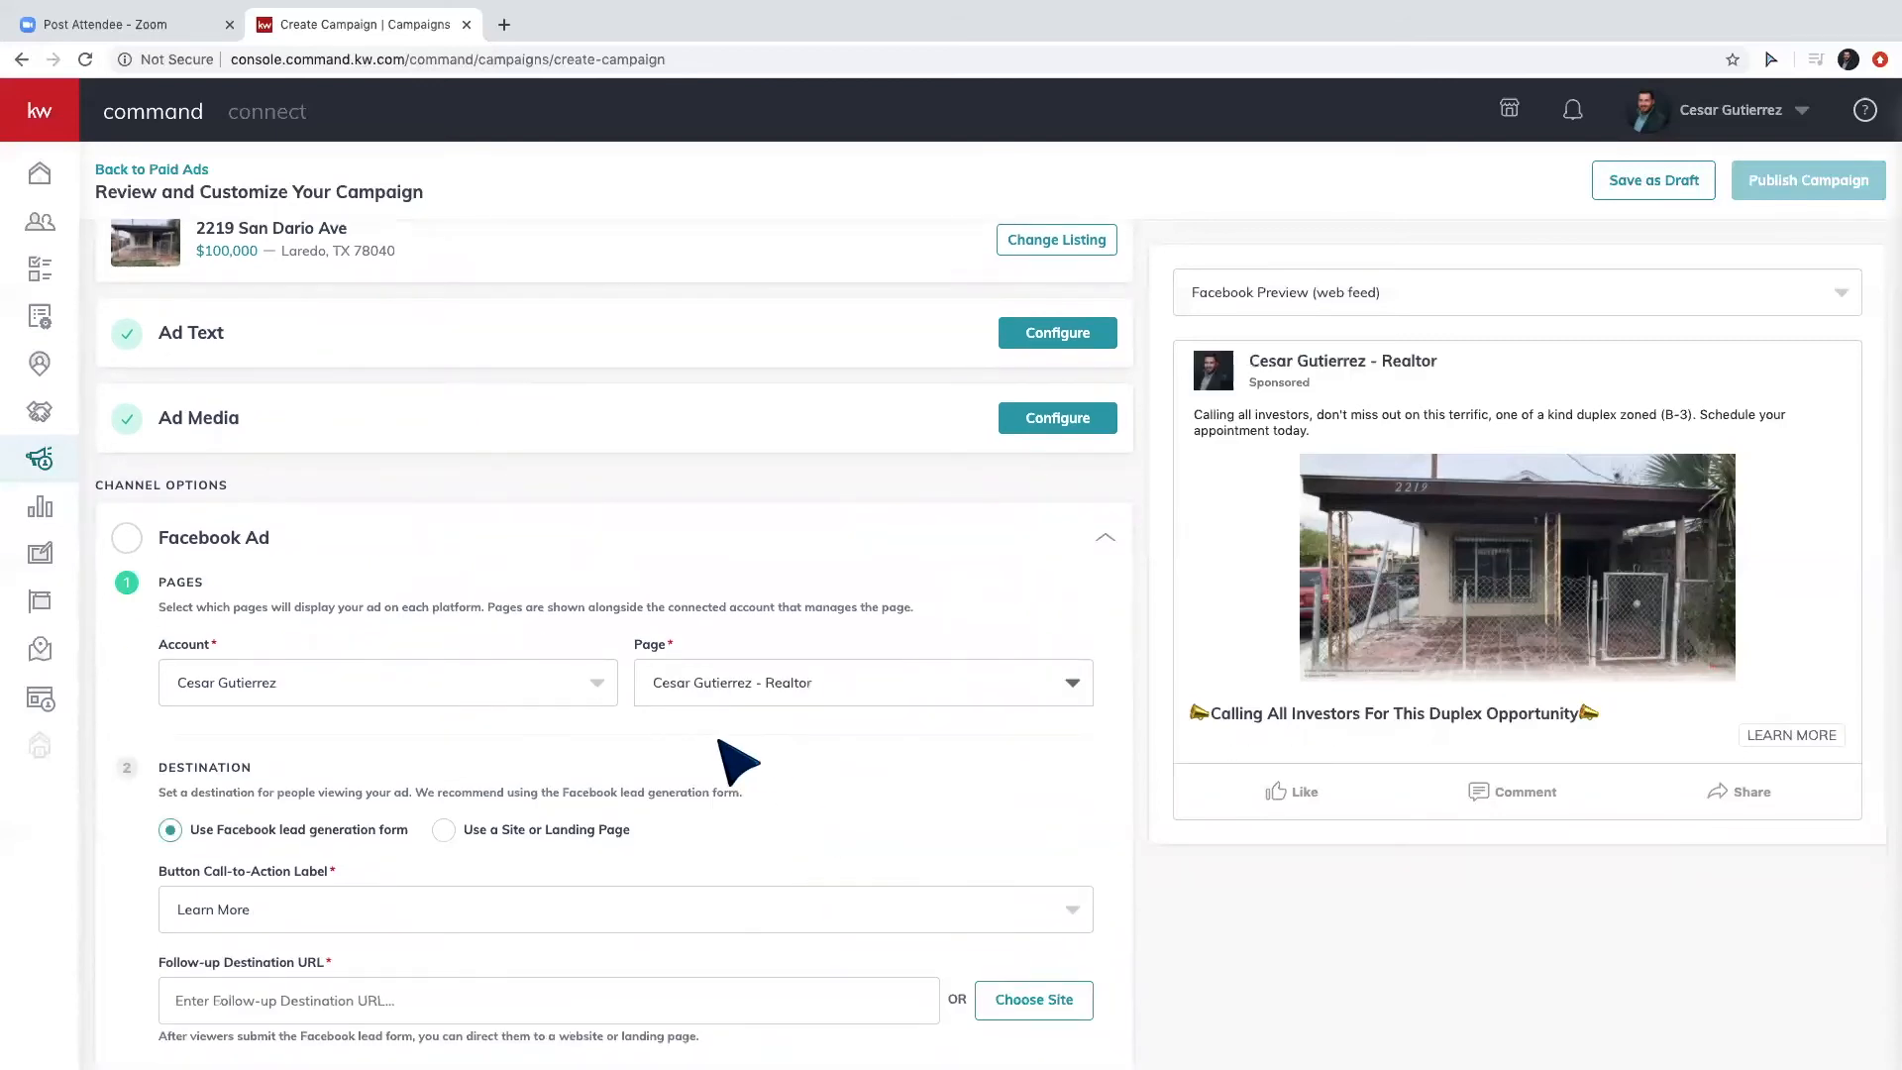
scroll(451, 750, down, 1)
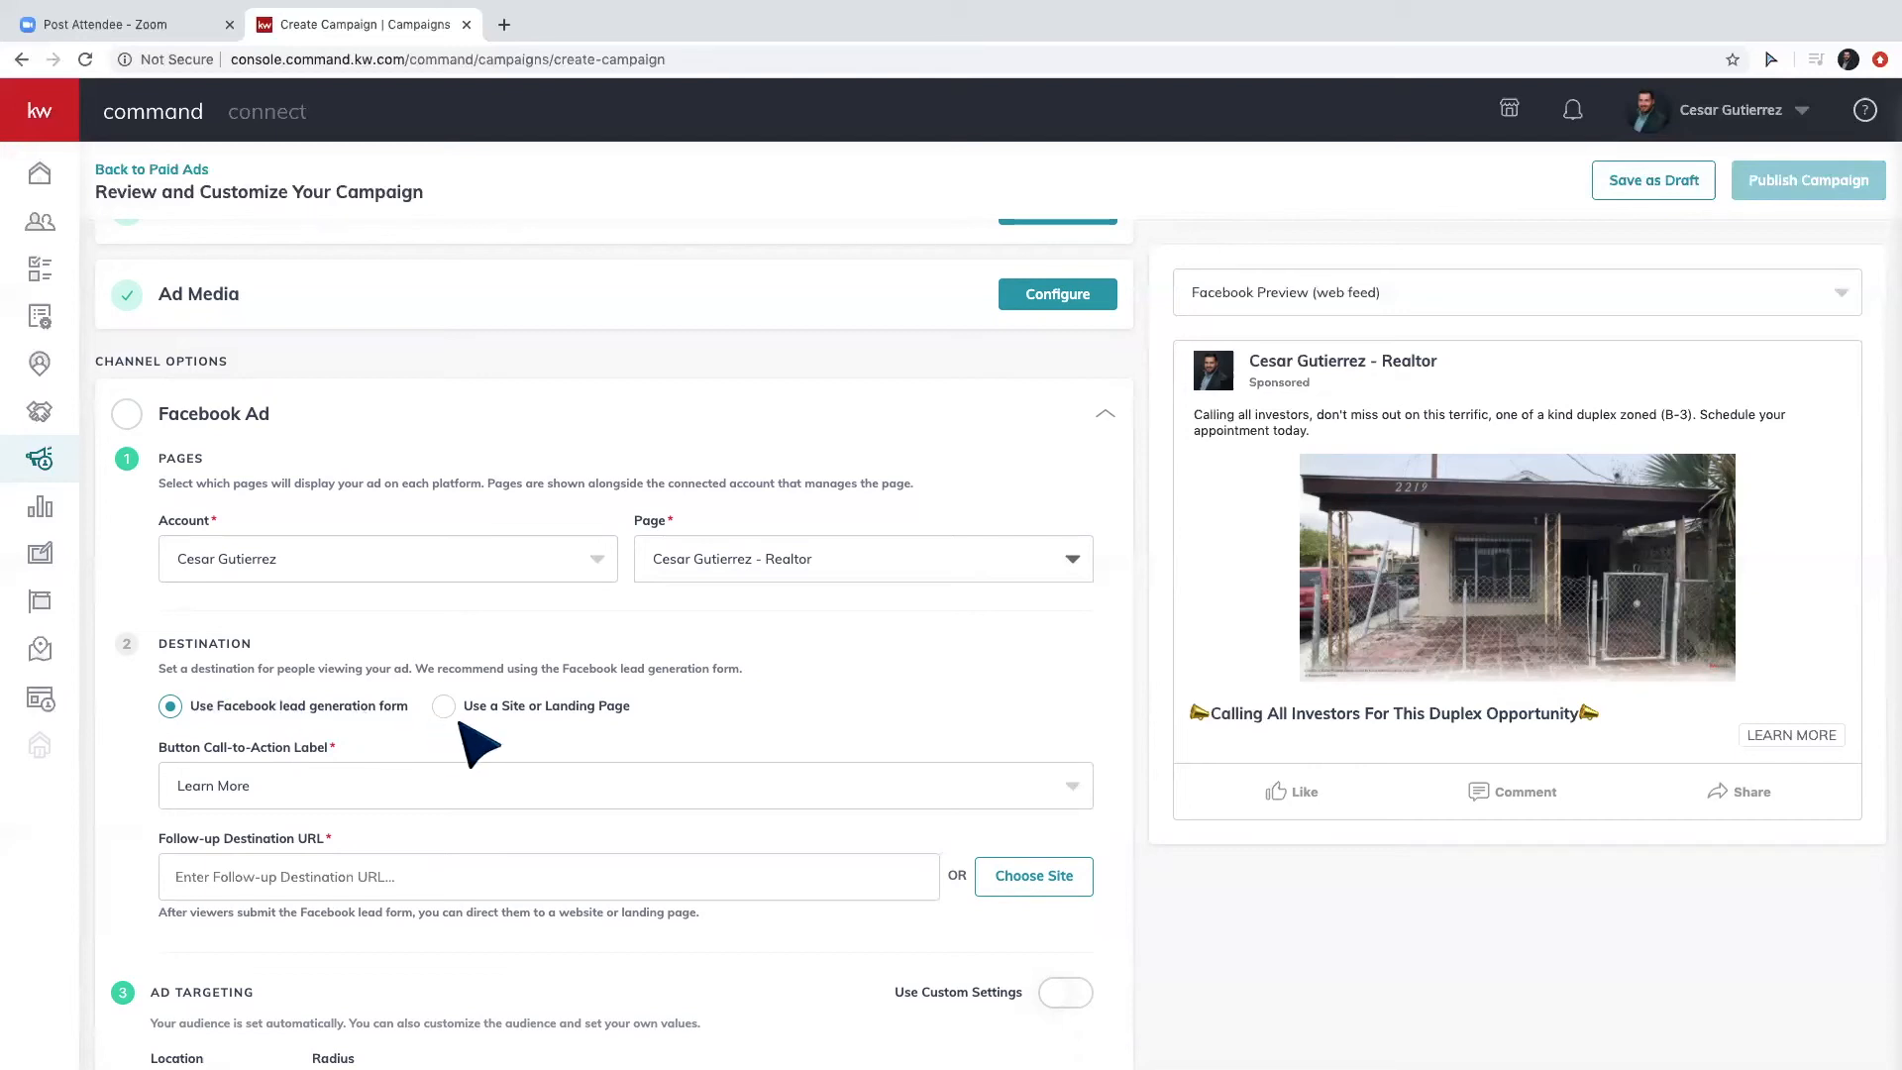
scroll(475, 741, down, 1)
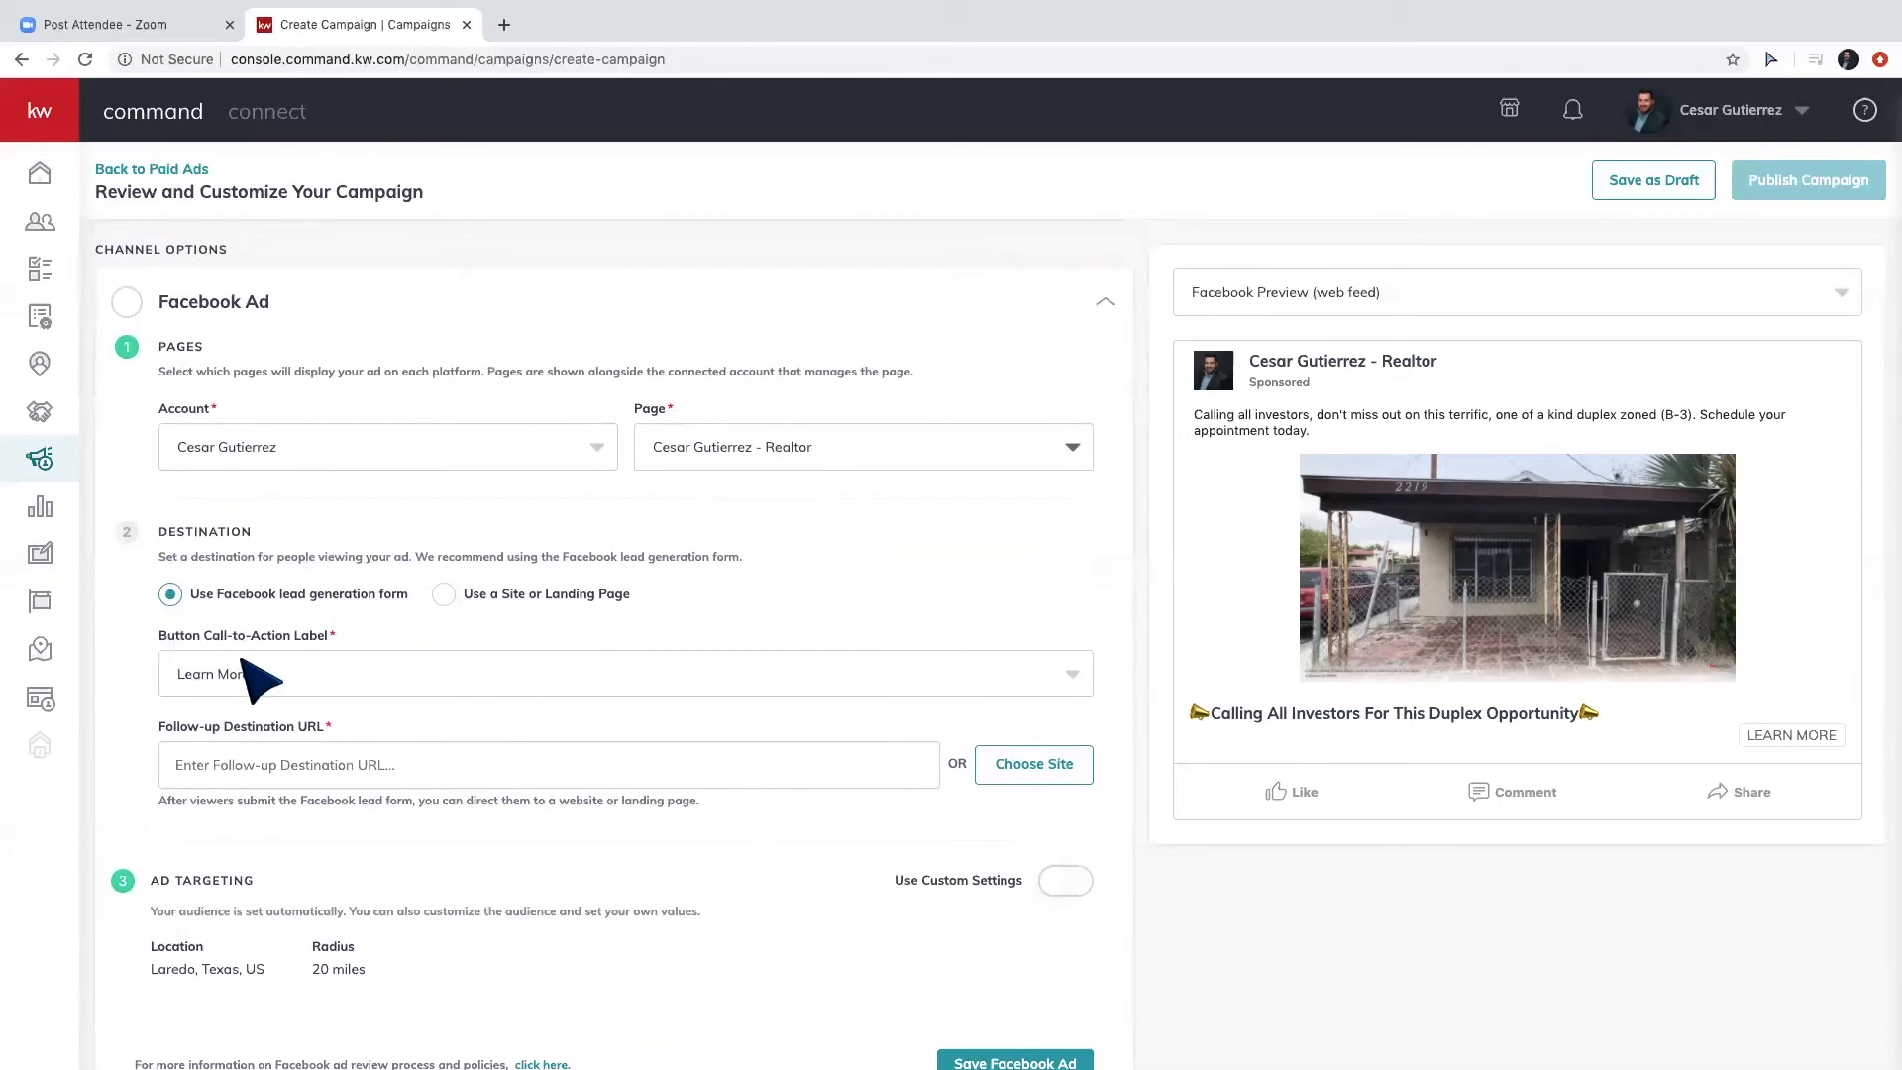
click(1027, 766)
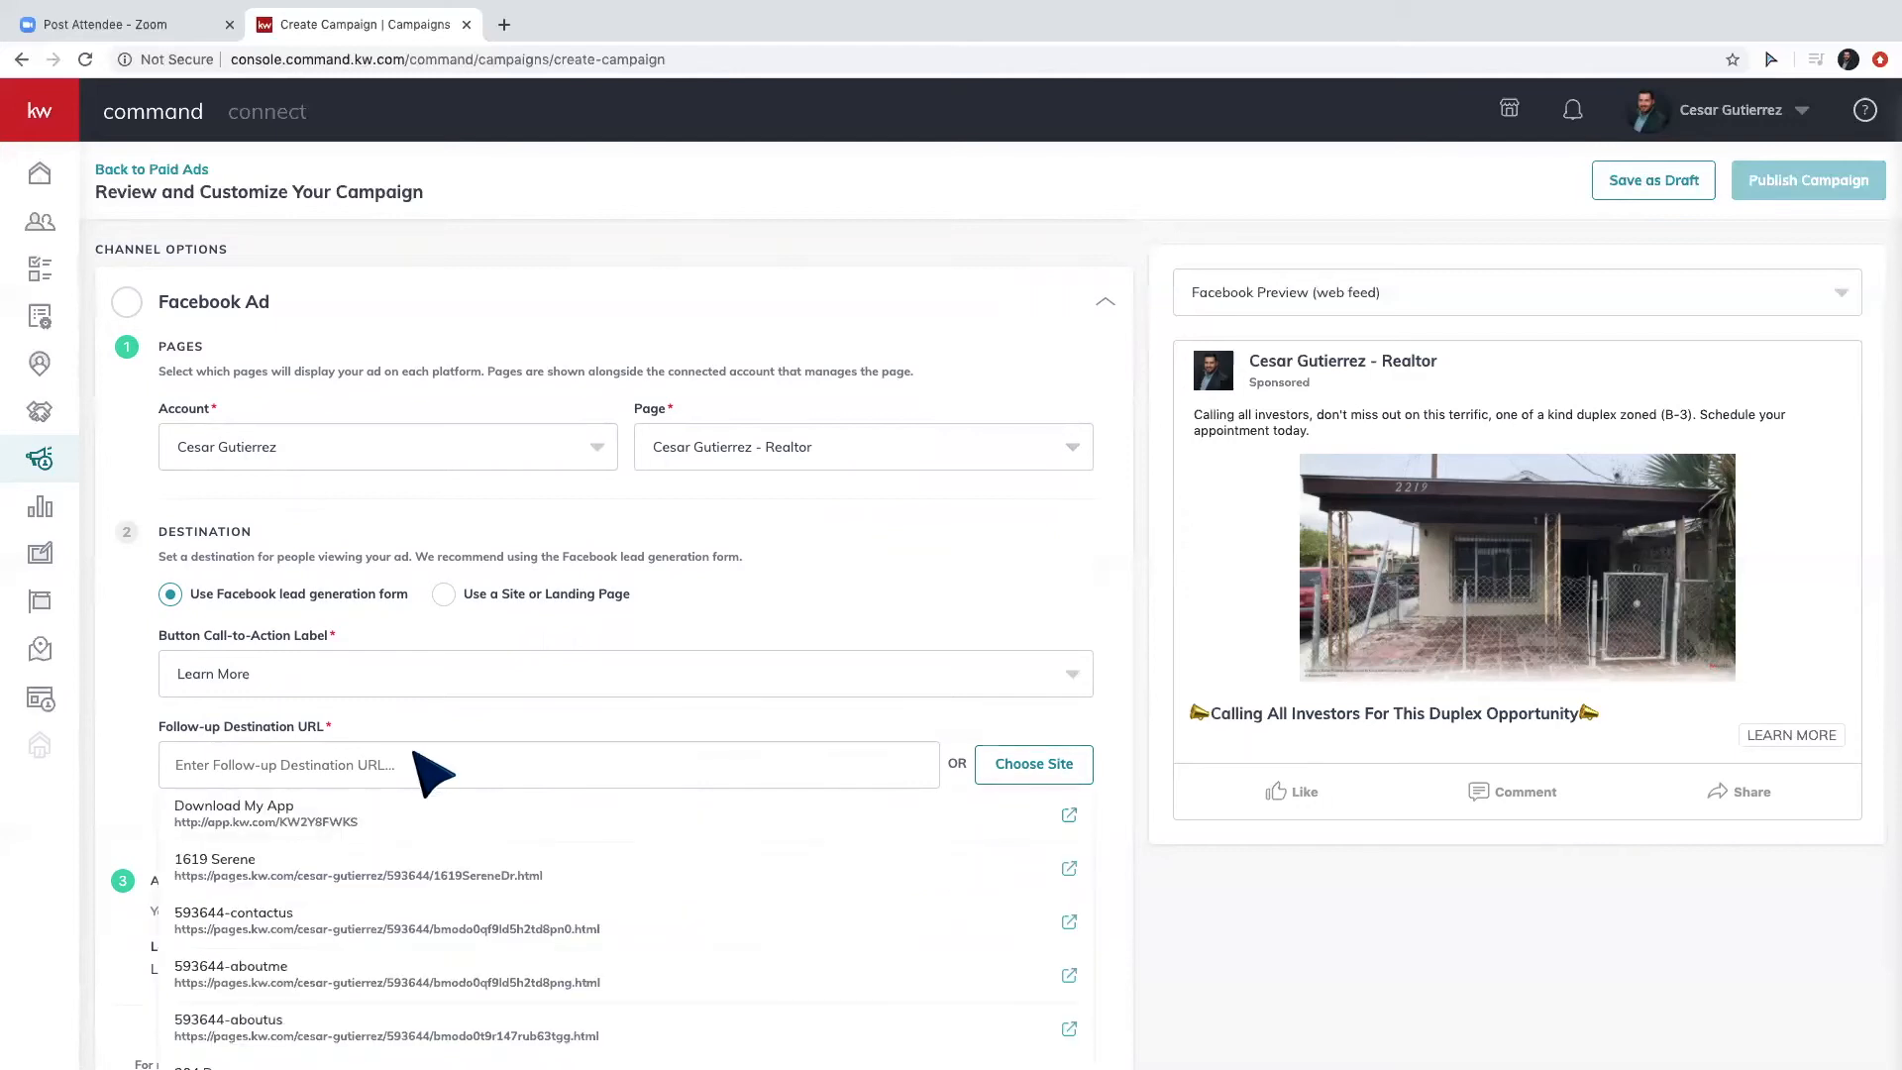
scroll(421, 768, down, 2)
scroll(383, 787, down, 3)
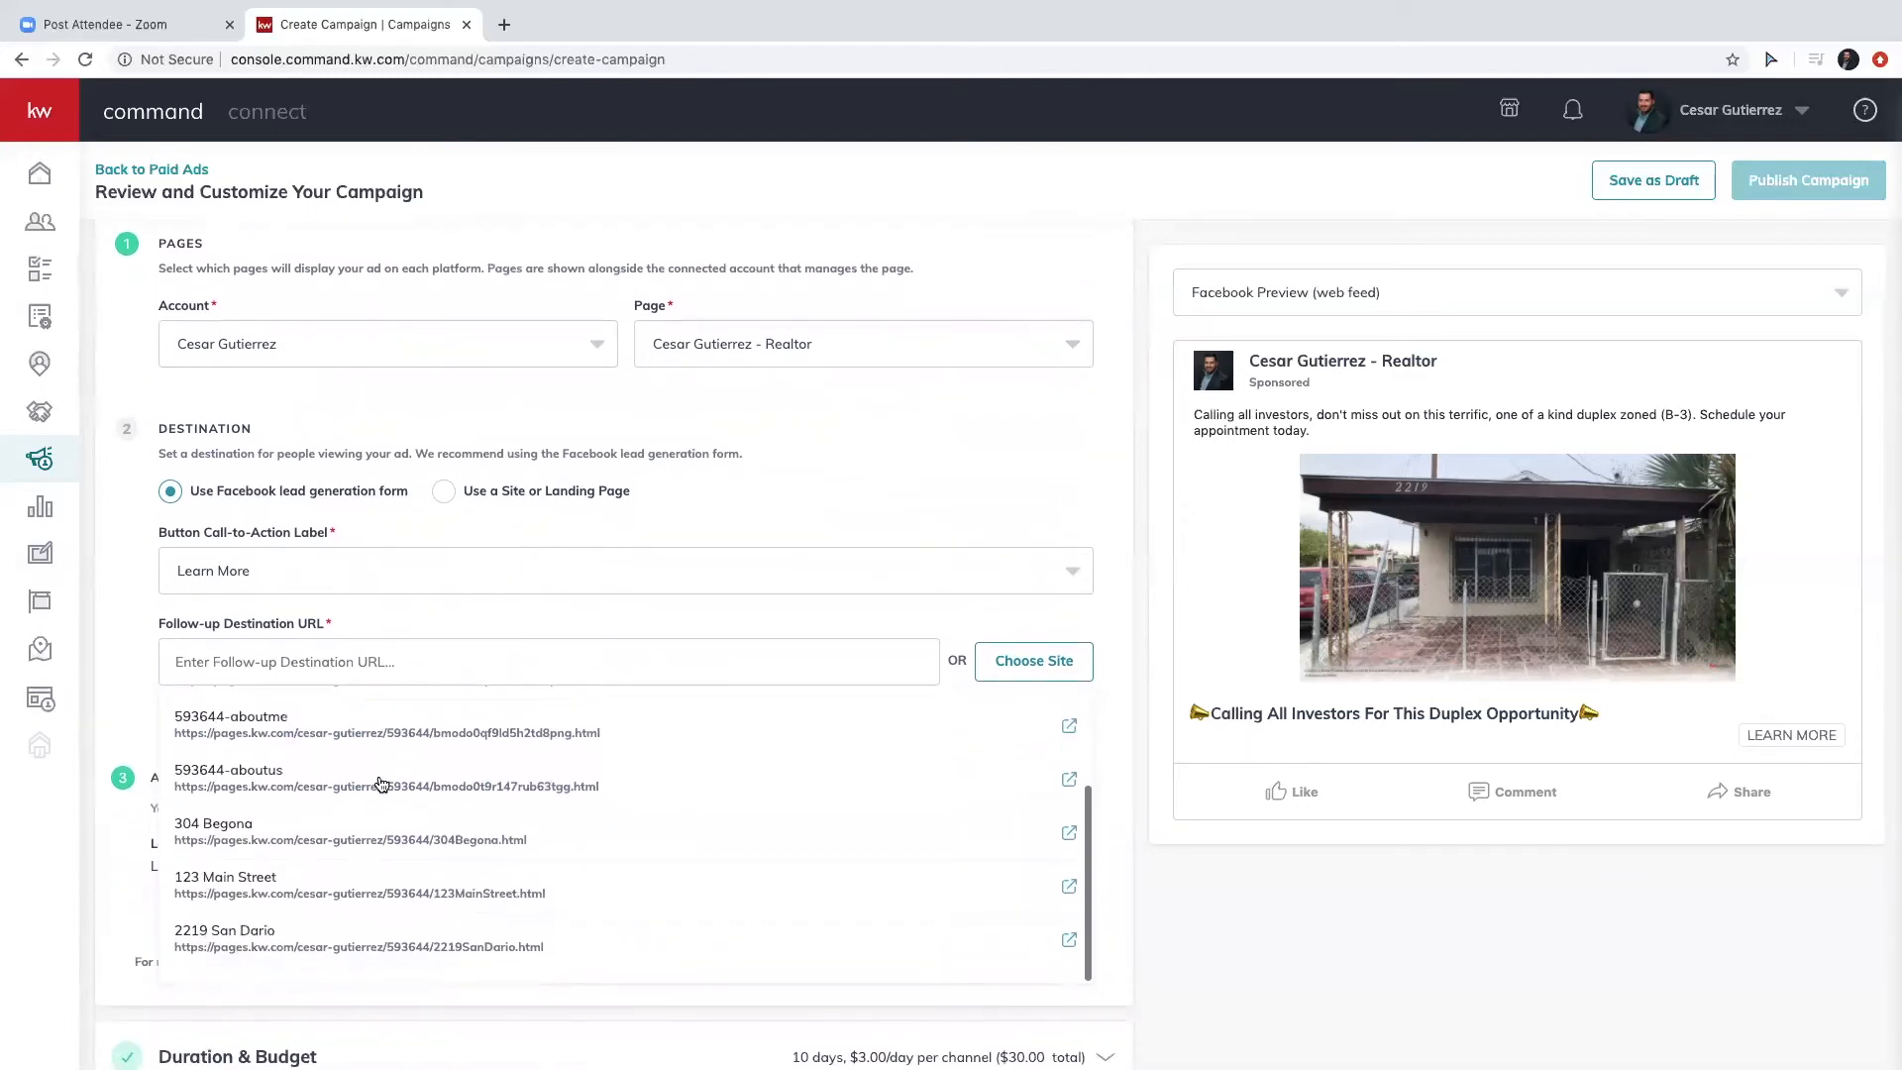
click(253, 951)
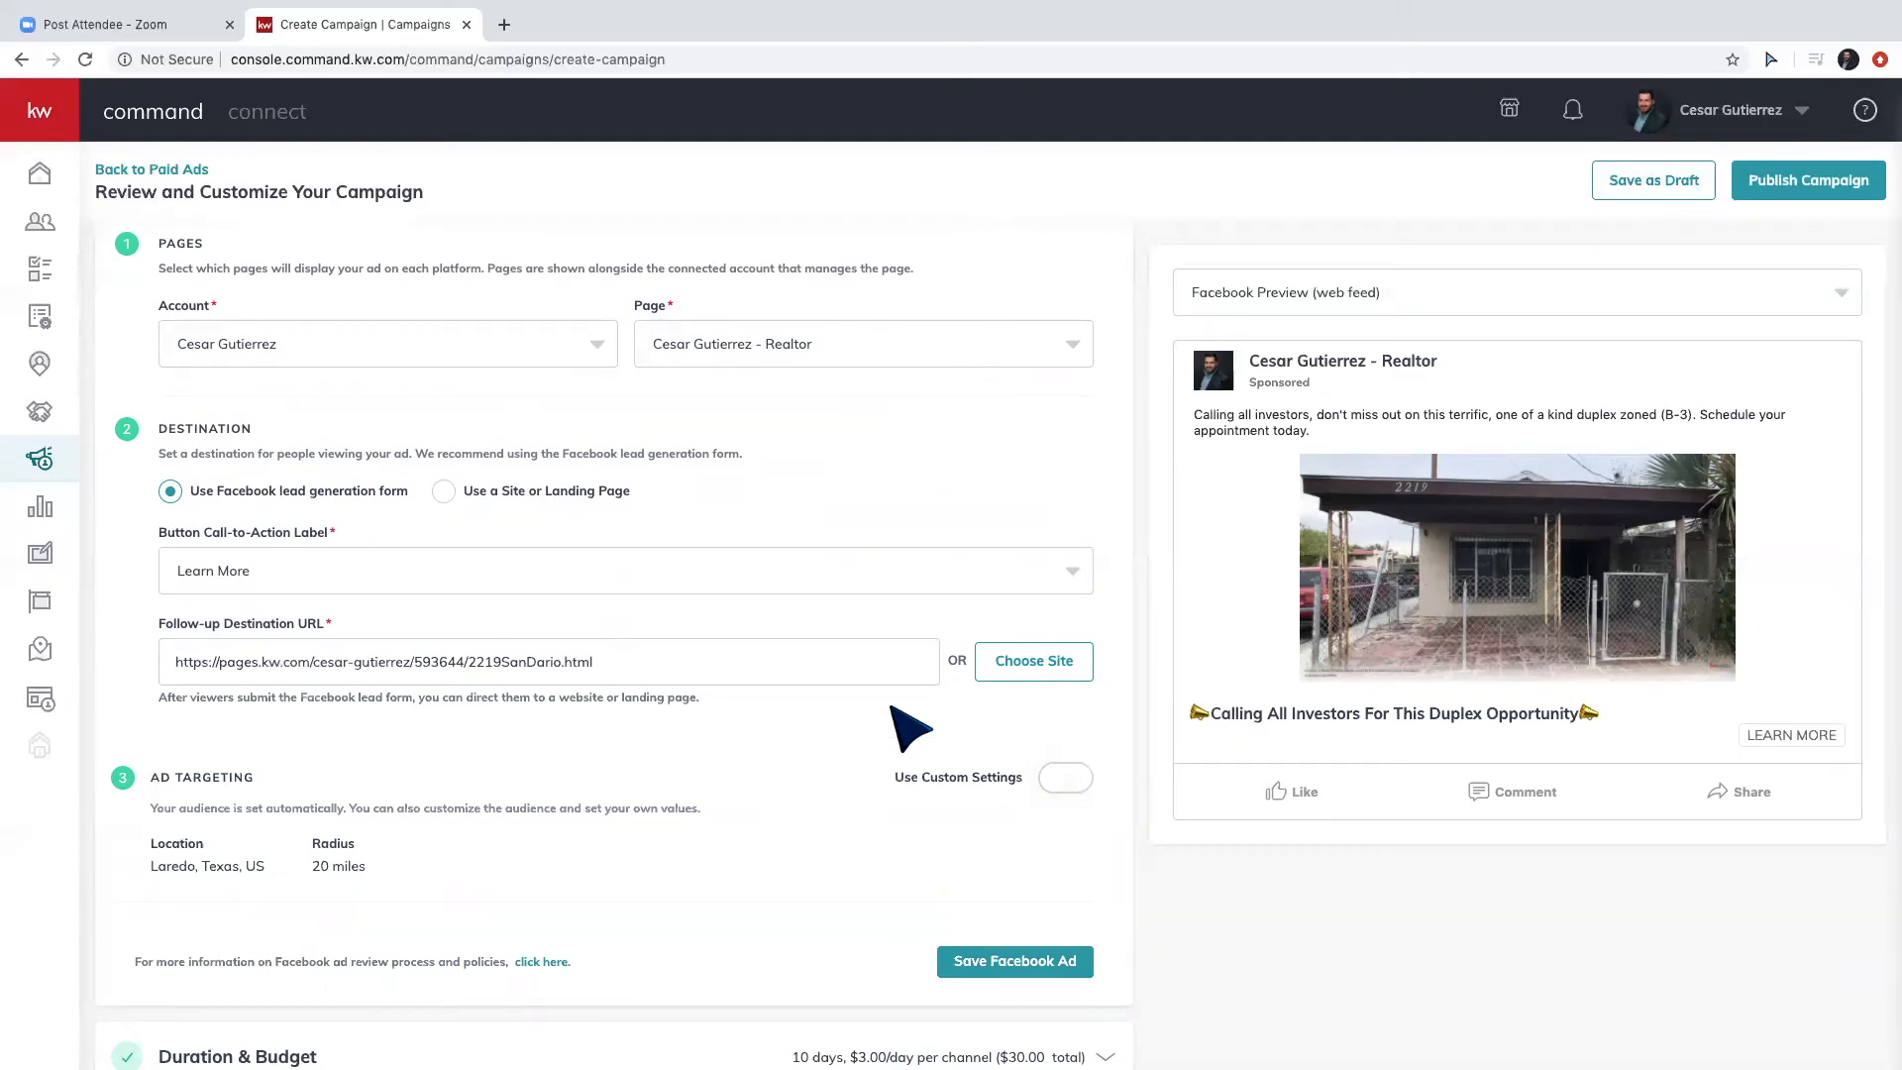
scroll(906, 732, down, 1)
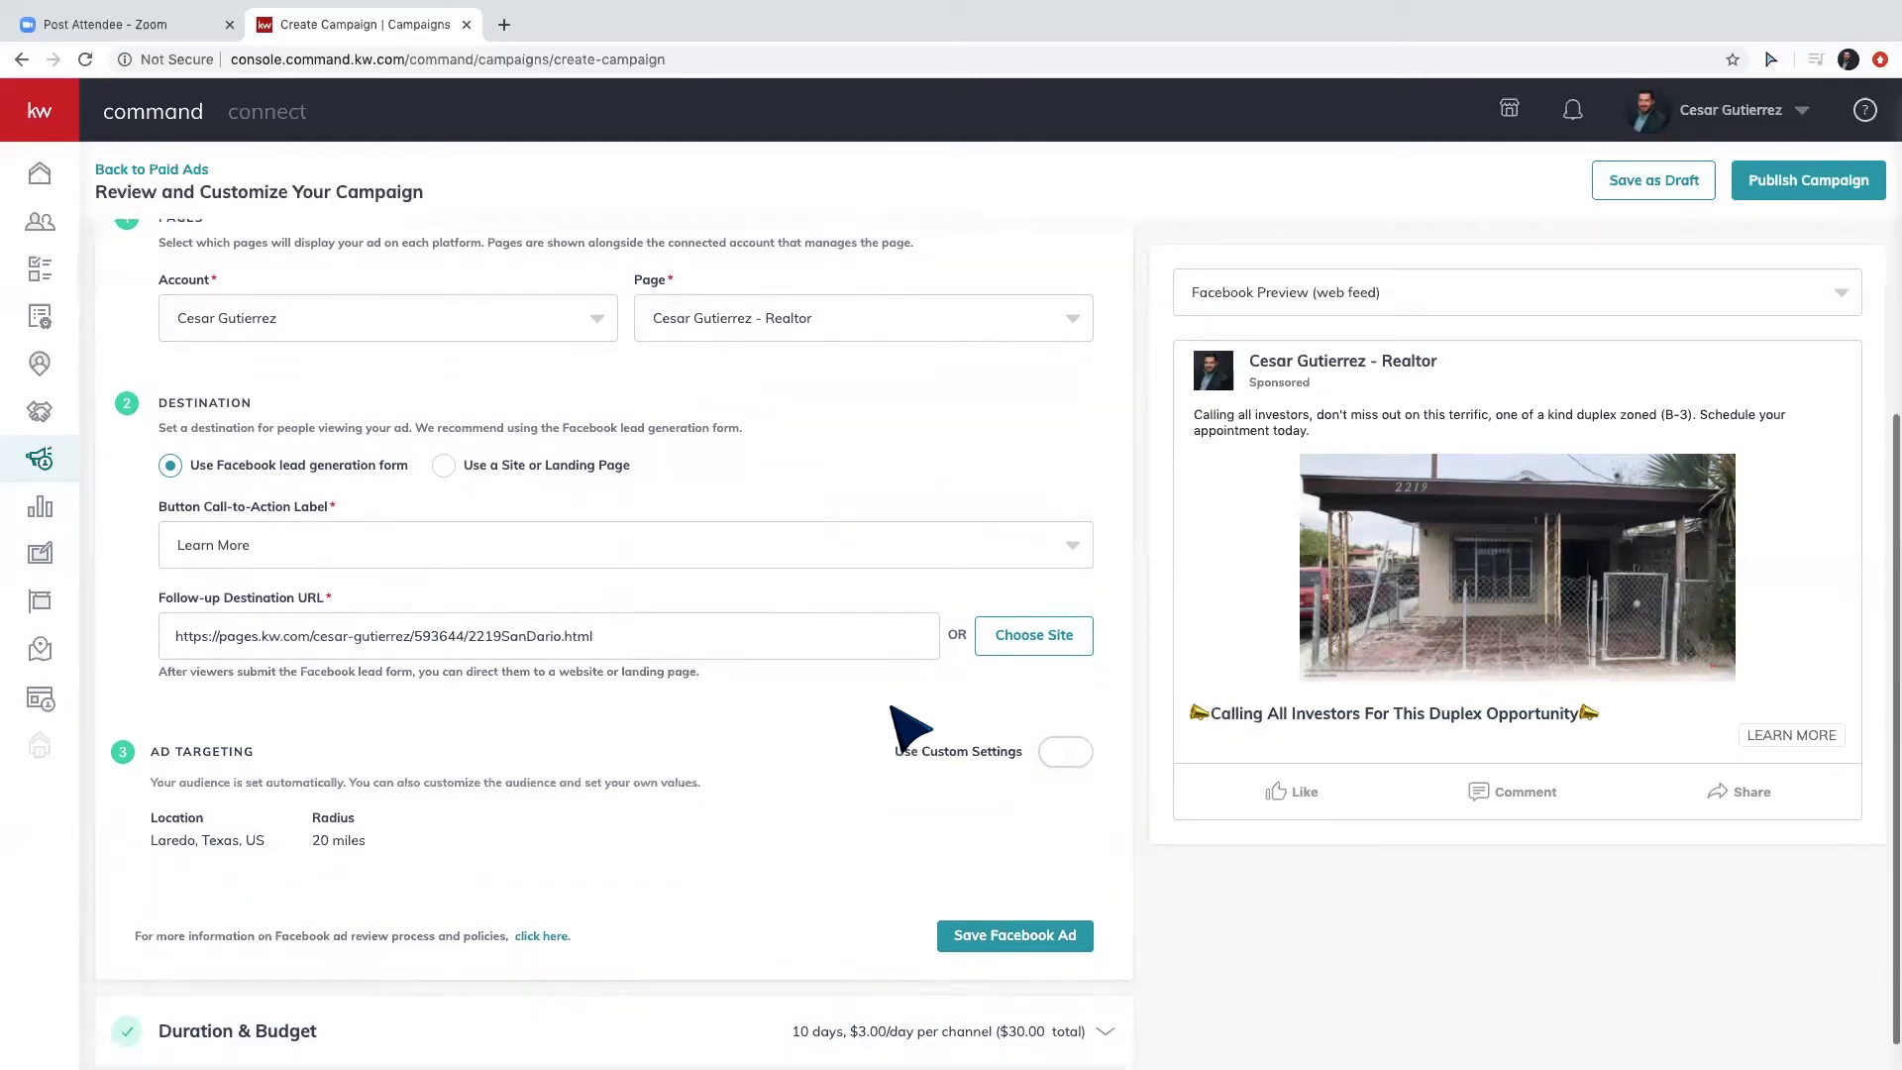
Switch to a custom audience in Laredo, Texas within 15 miles, then open Expert Targeting.
click(1051, 748)
scroll(806, 777, down, 3)
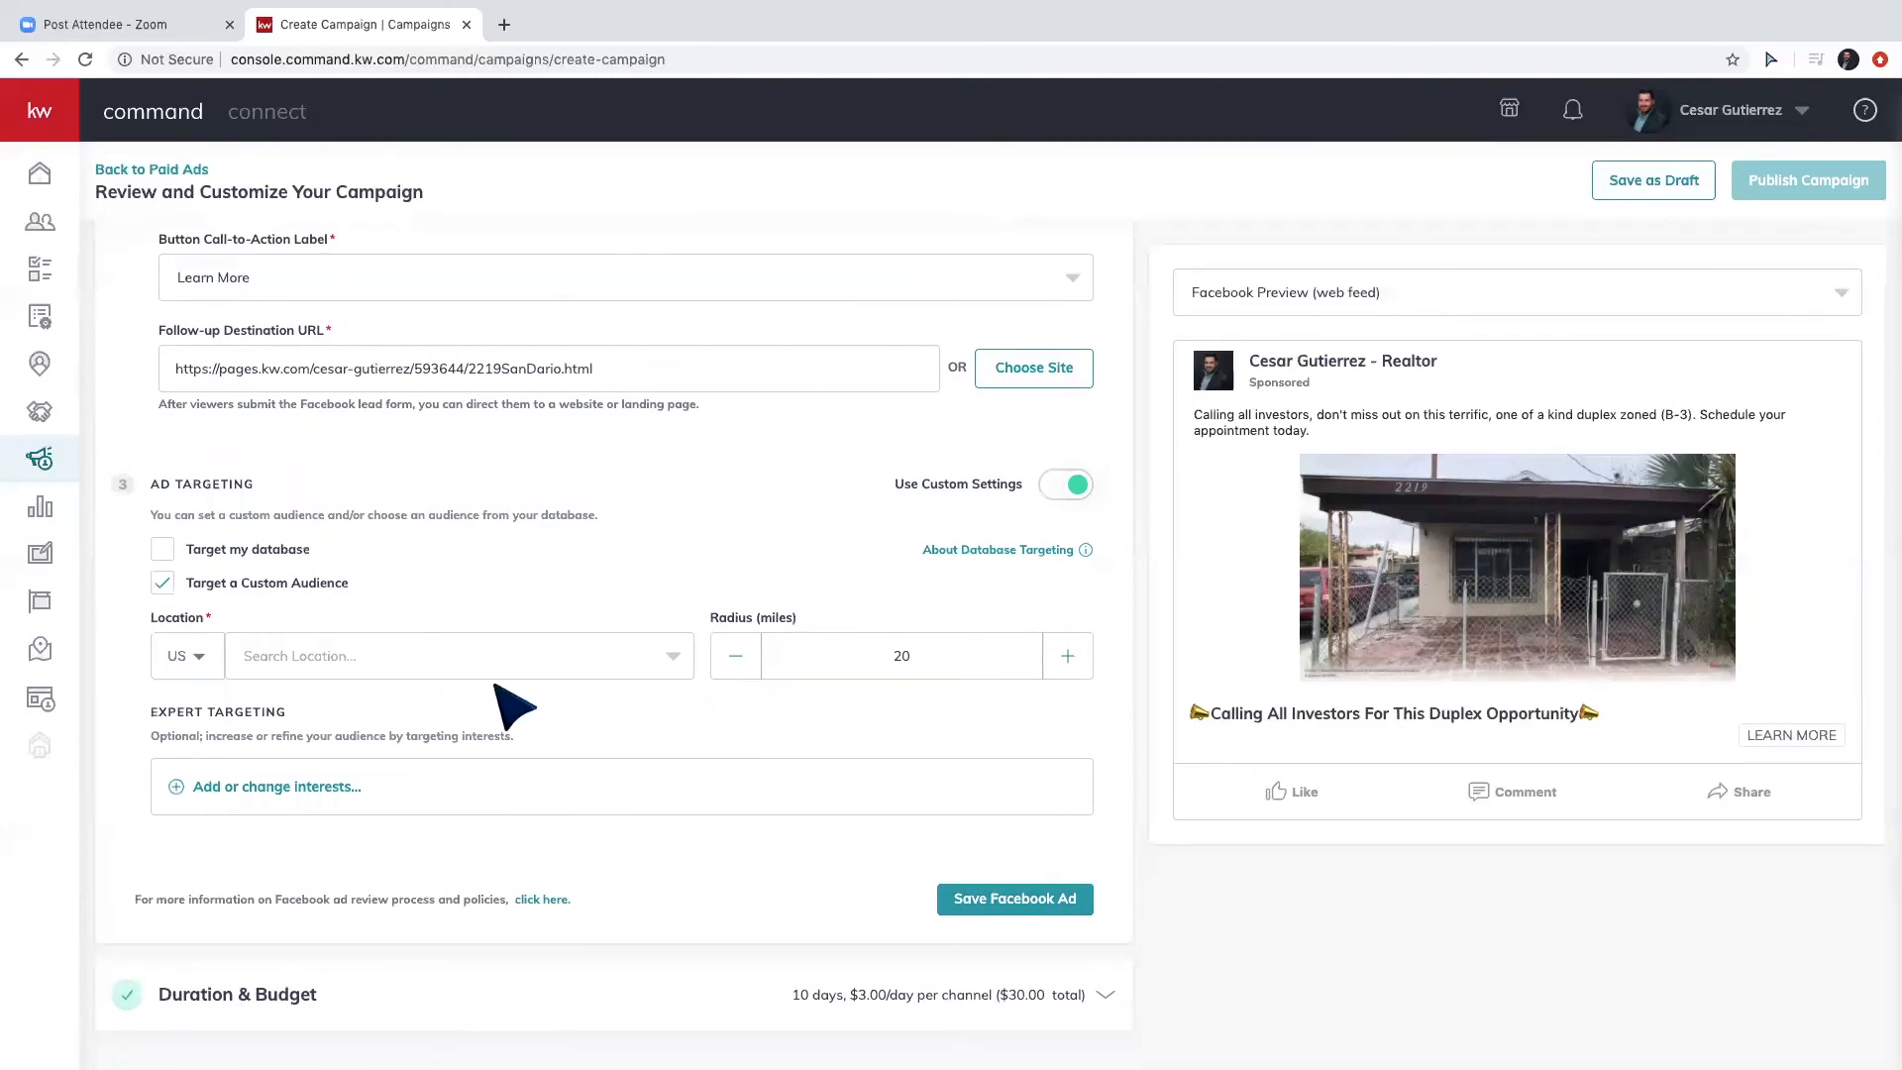
click(451, 658)
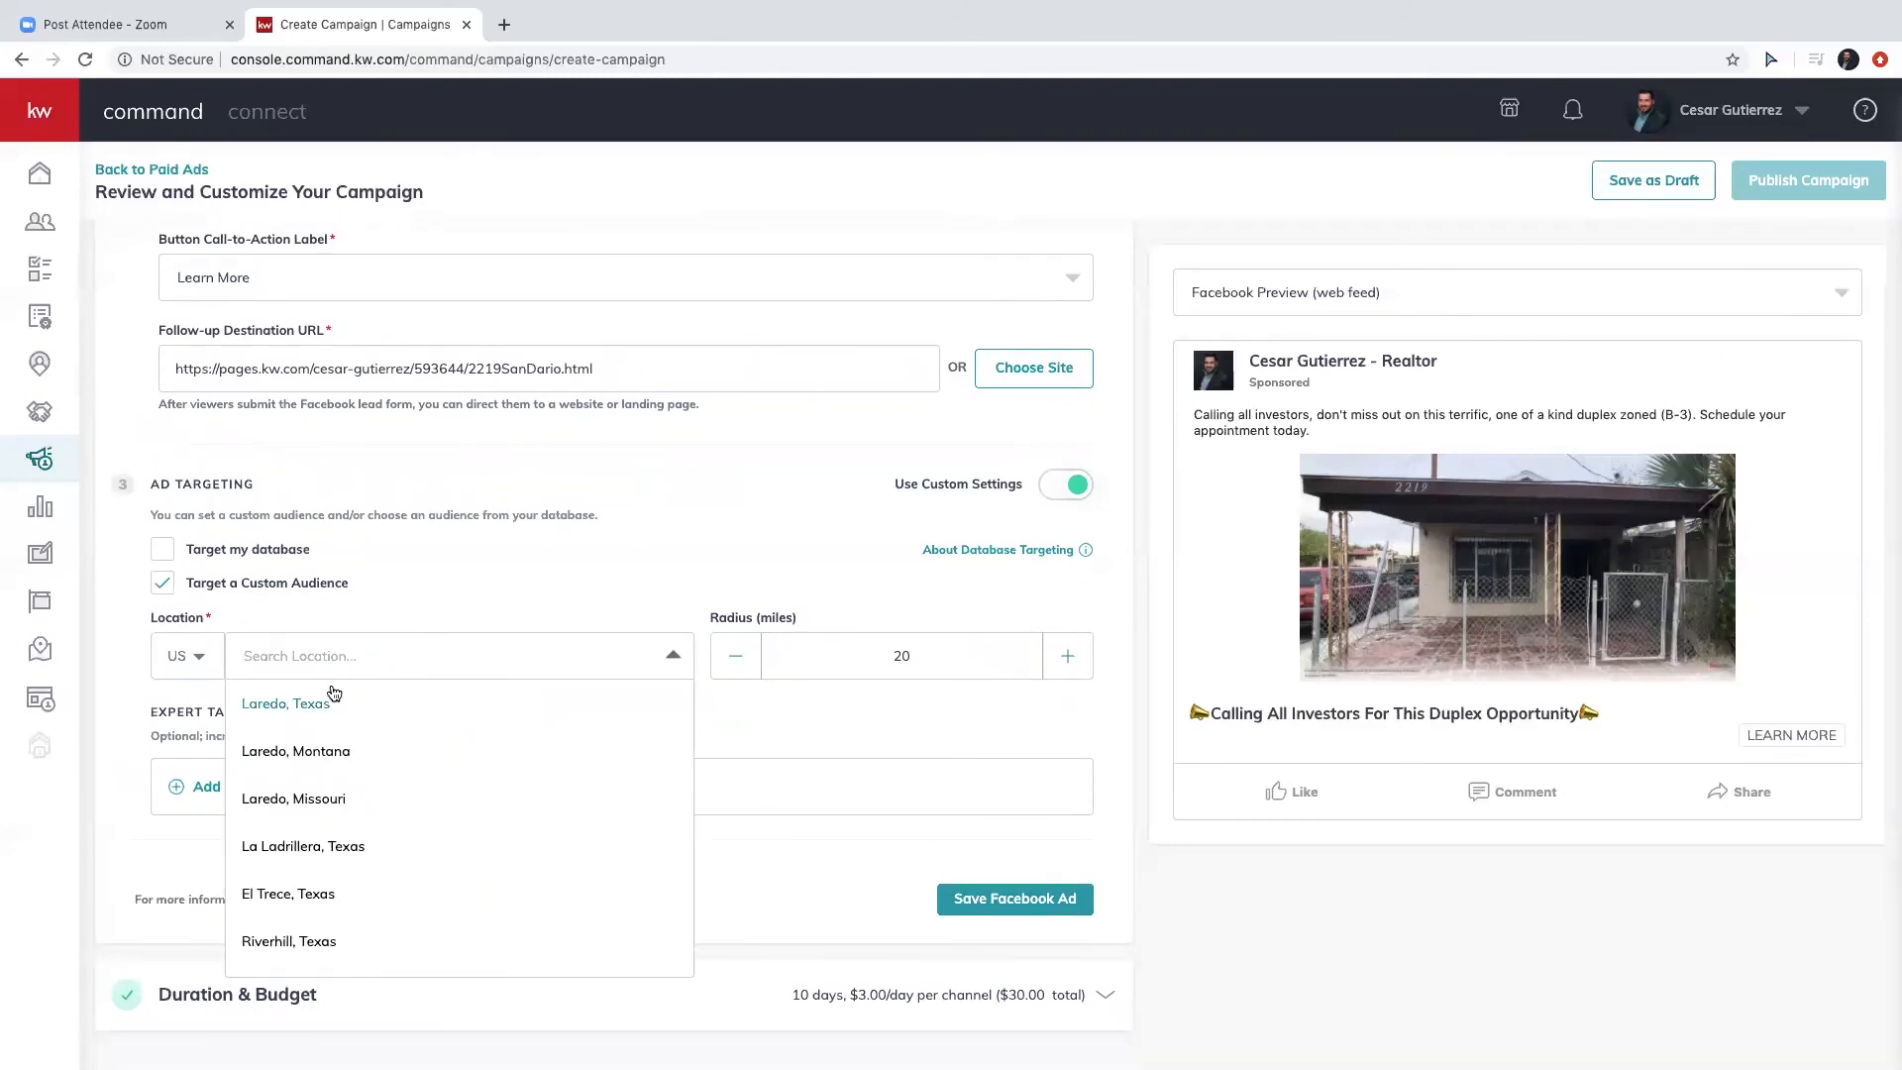
click(297, 701)
click(738, 657)
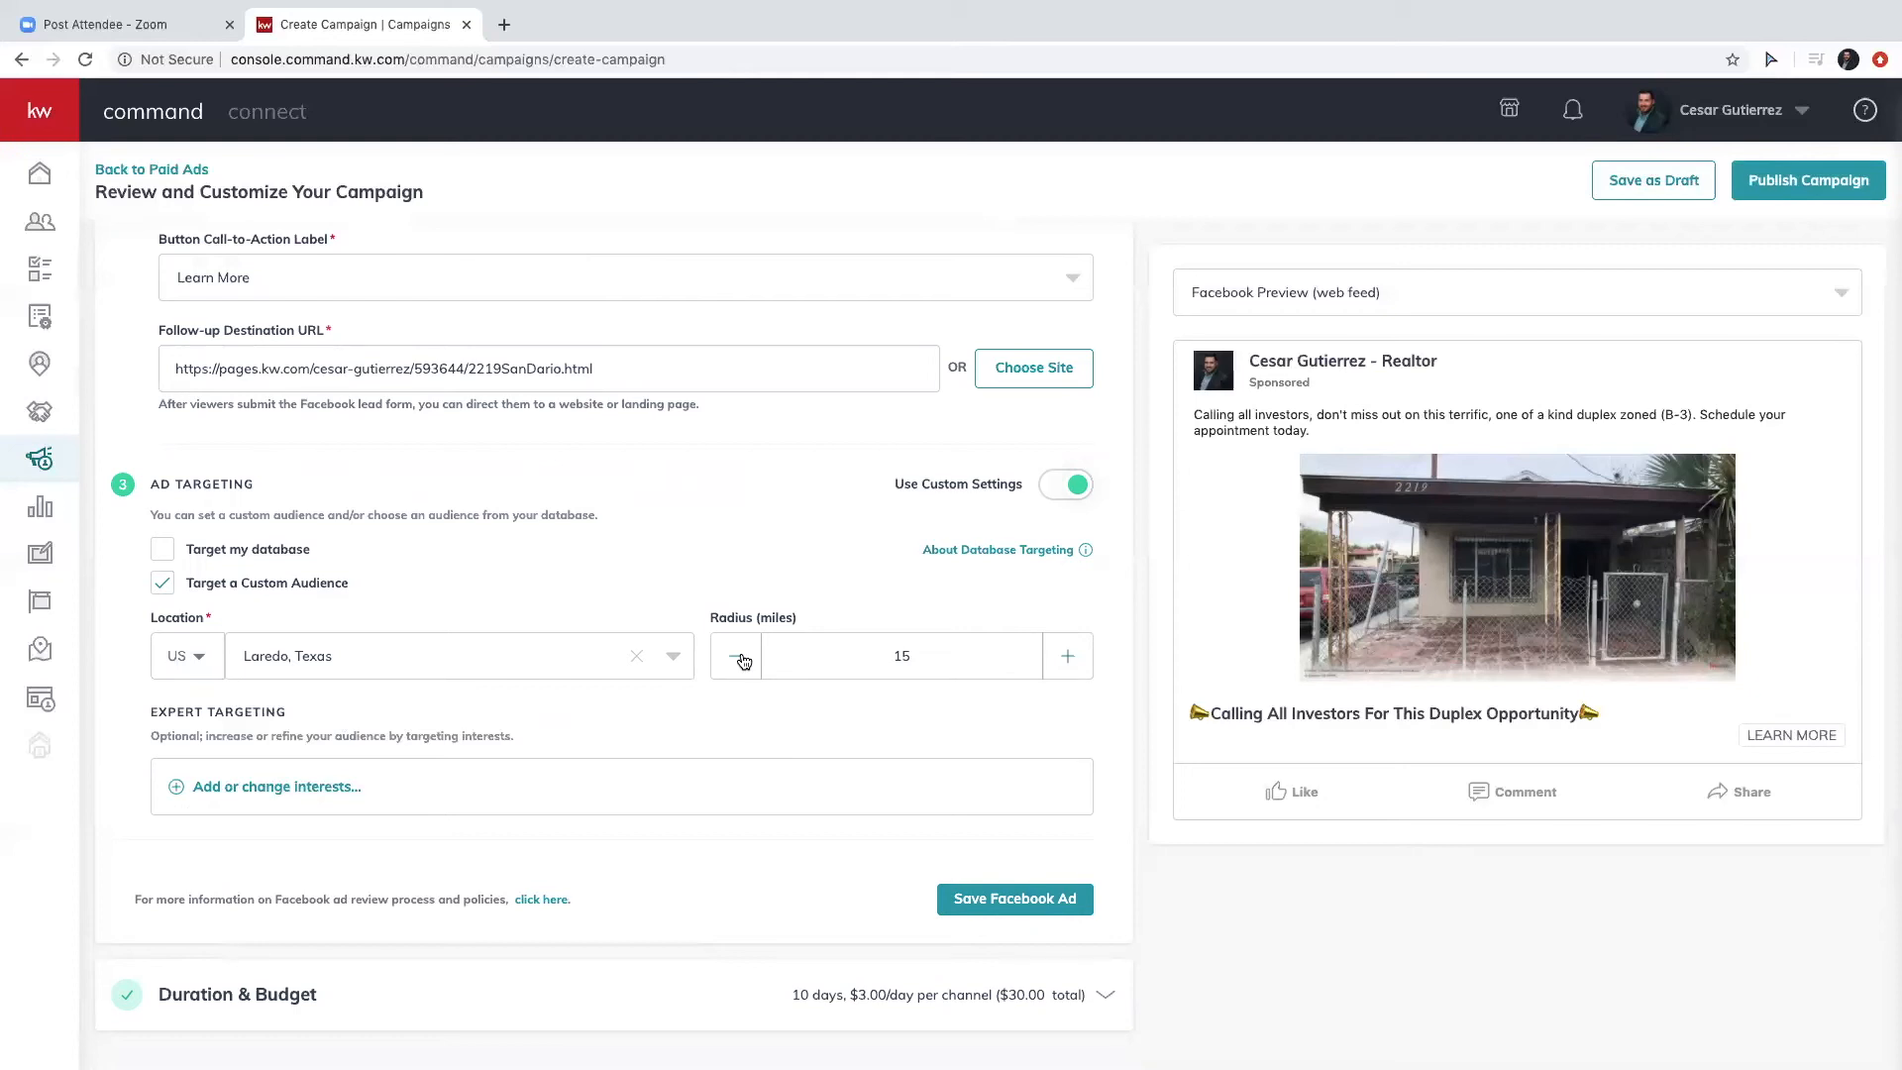
click(302, 793)
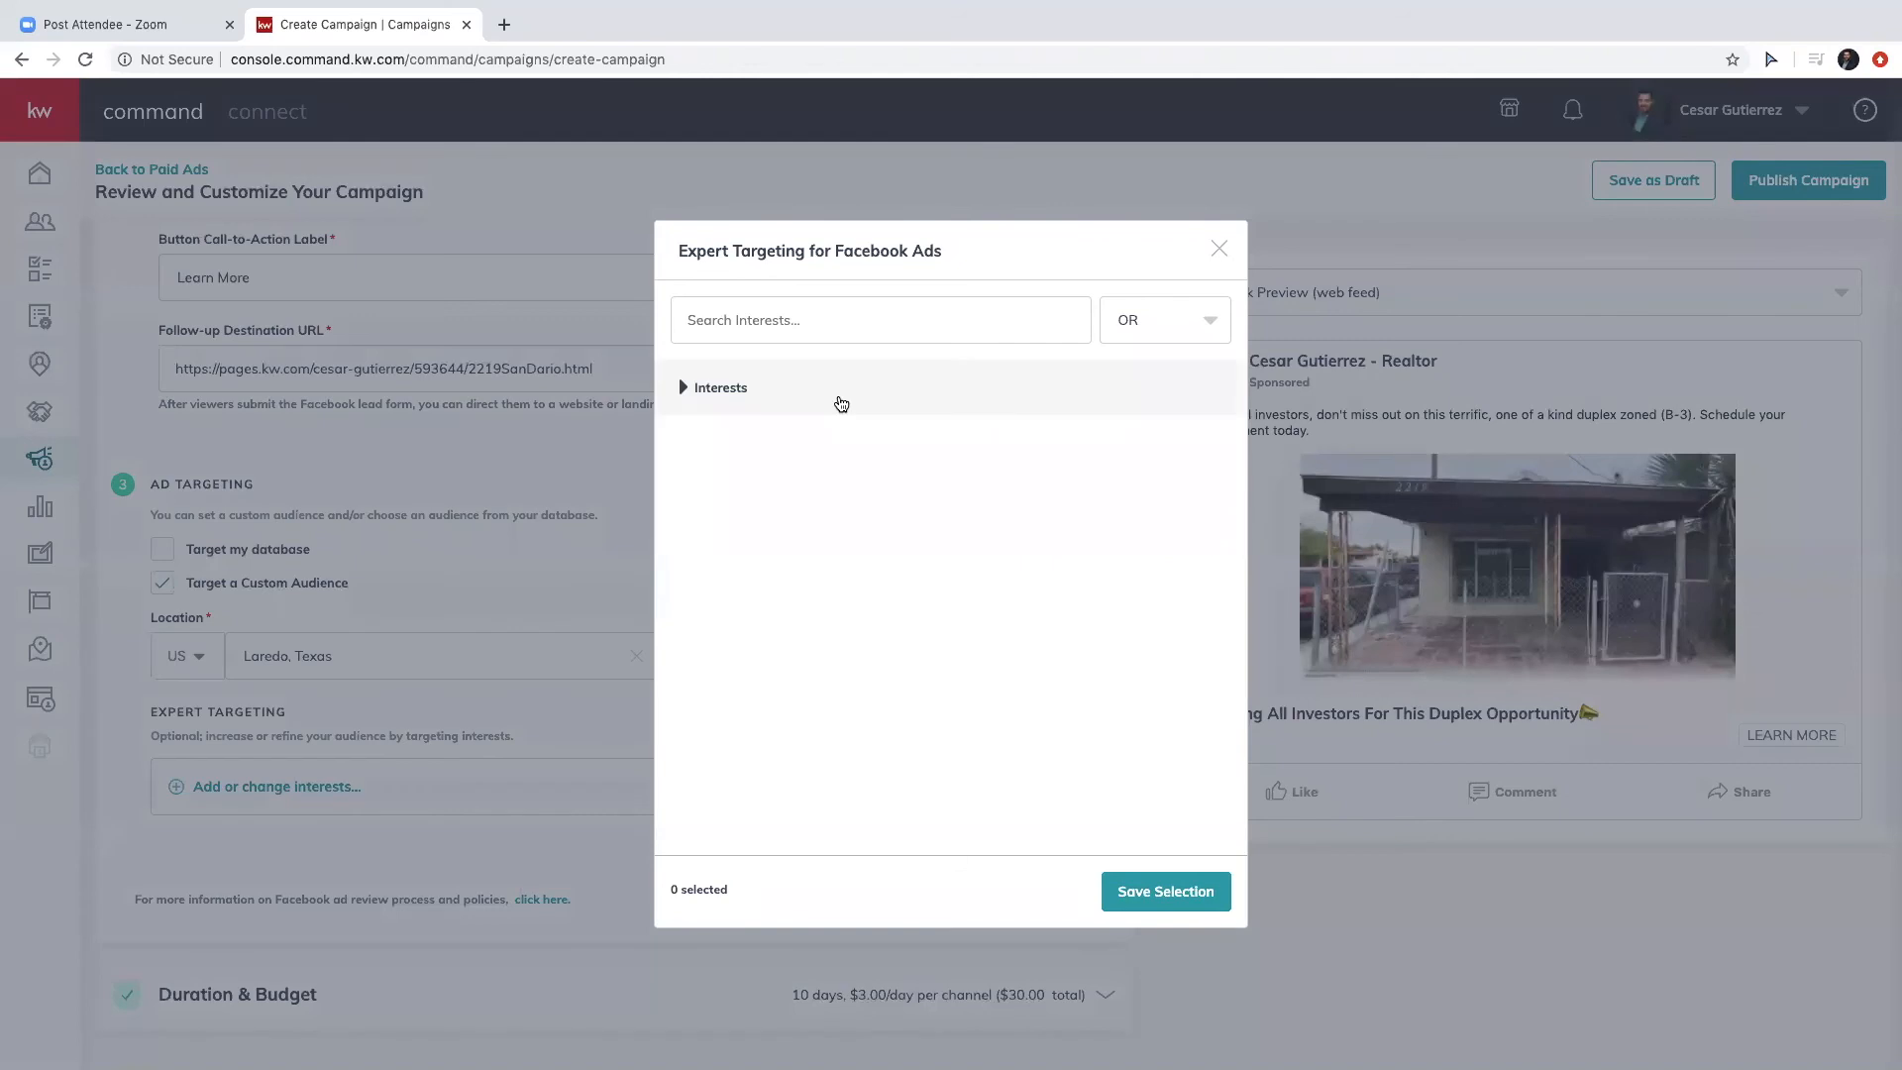
Search the interests for 'trulia' and add Trulia as a targeted interest.
click(783, 327)
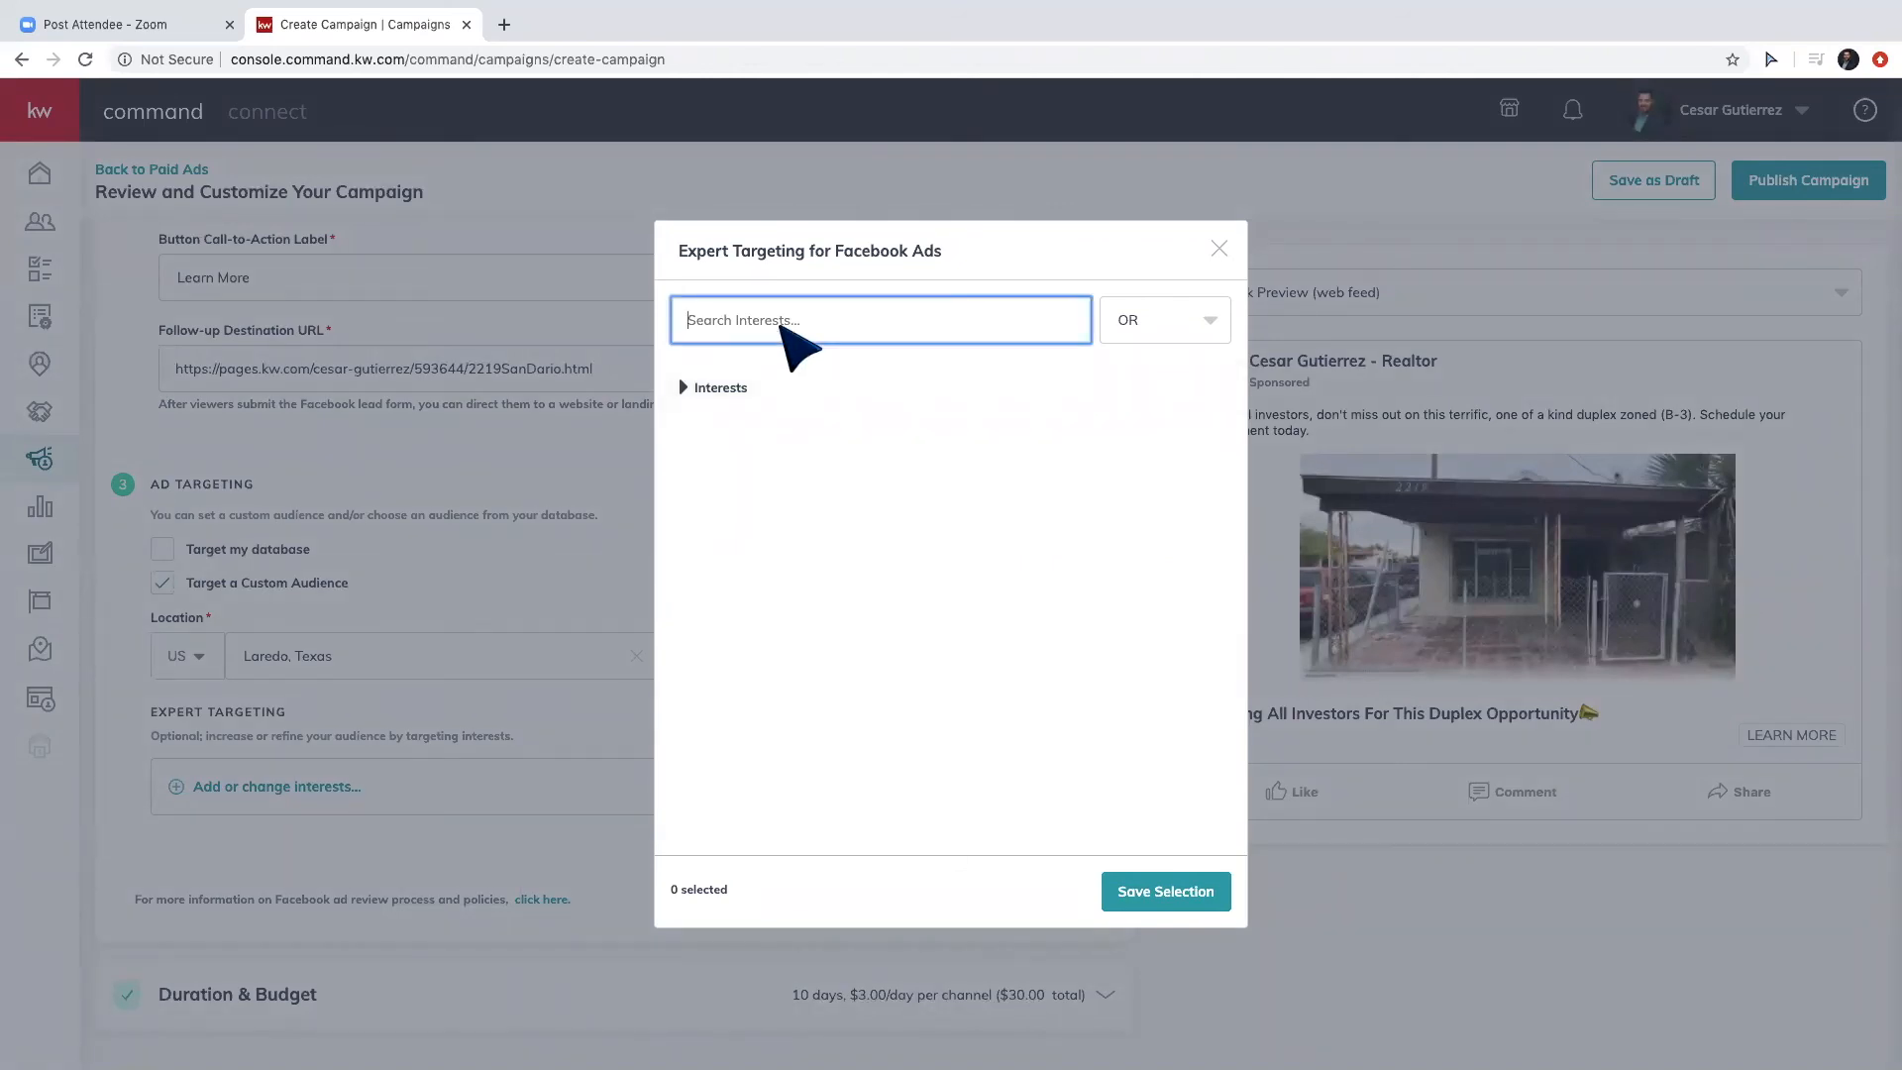
text(rea)
key(BackSpace)
key(BackSpace)
key(BackSpace)
key(BackSpace)
text(trulia)
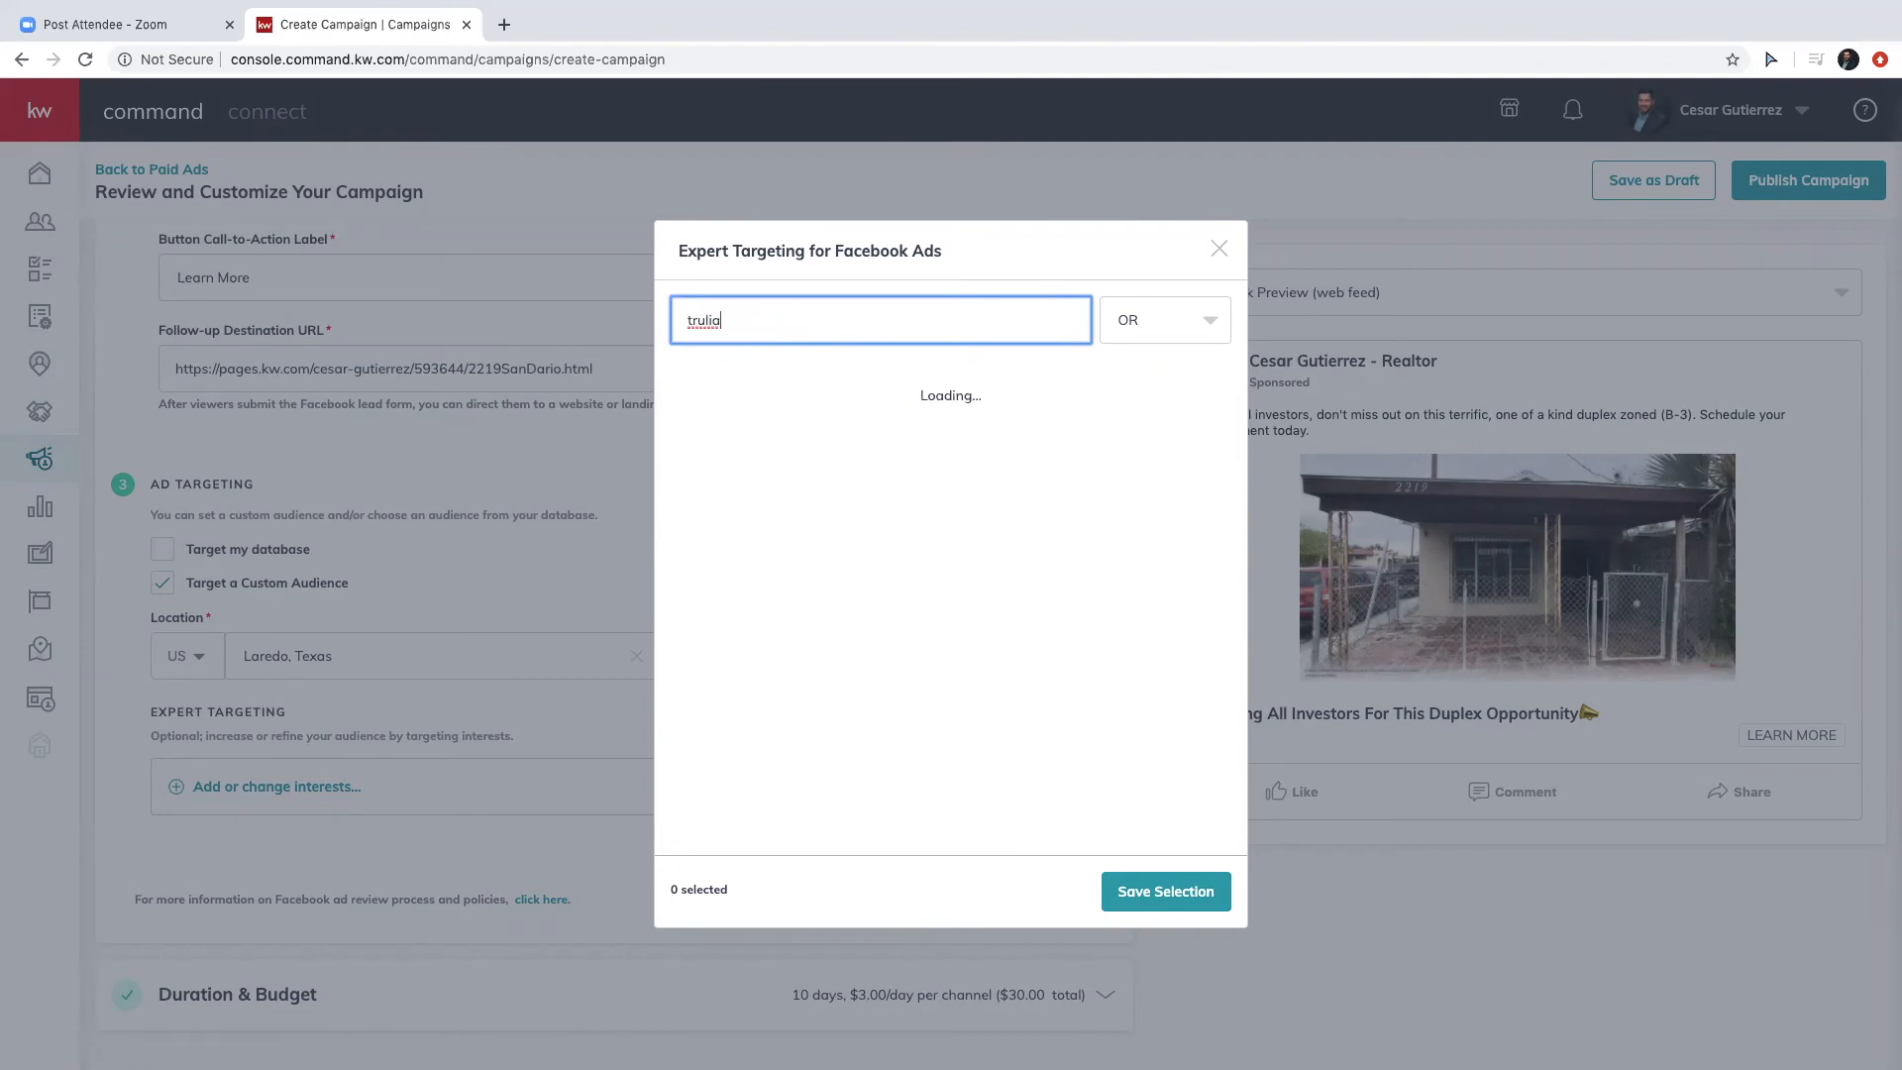
mouse_move(756, 458)
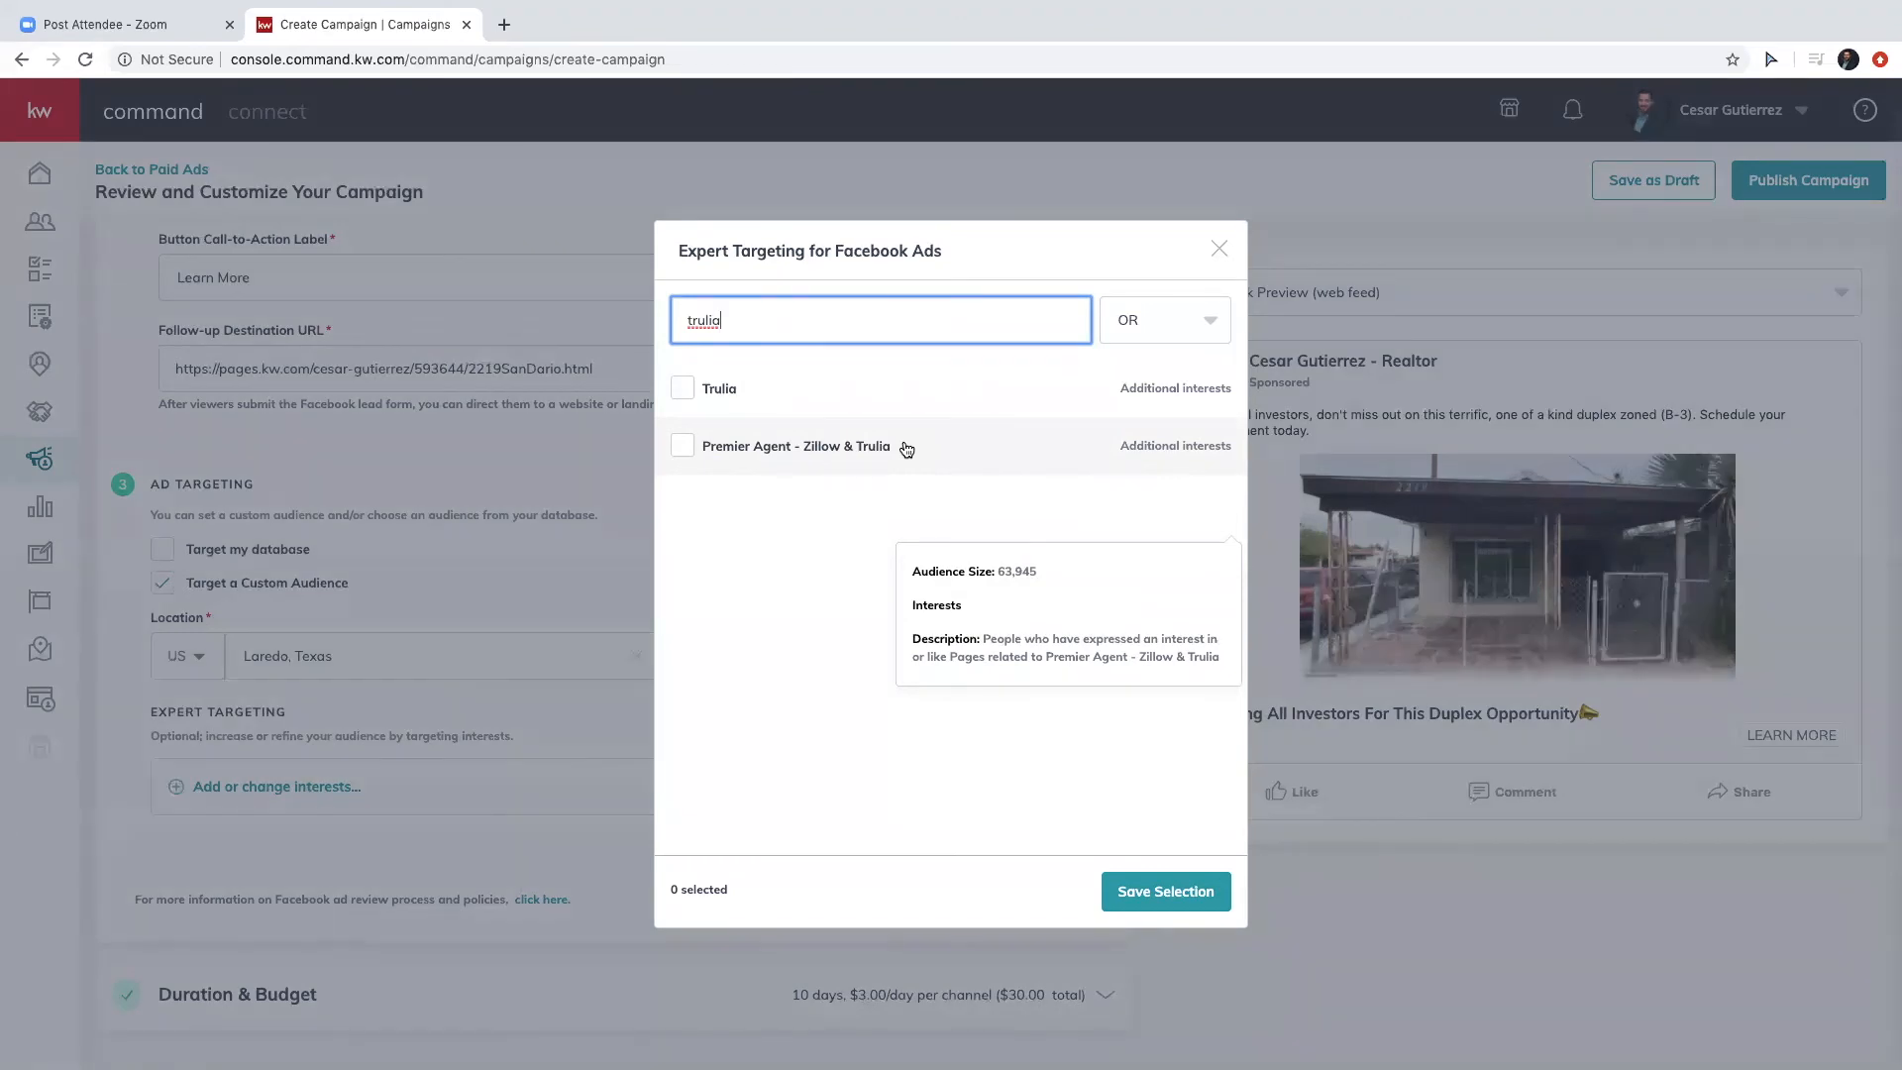
click(745, 399)
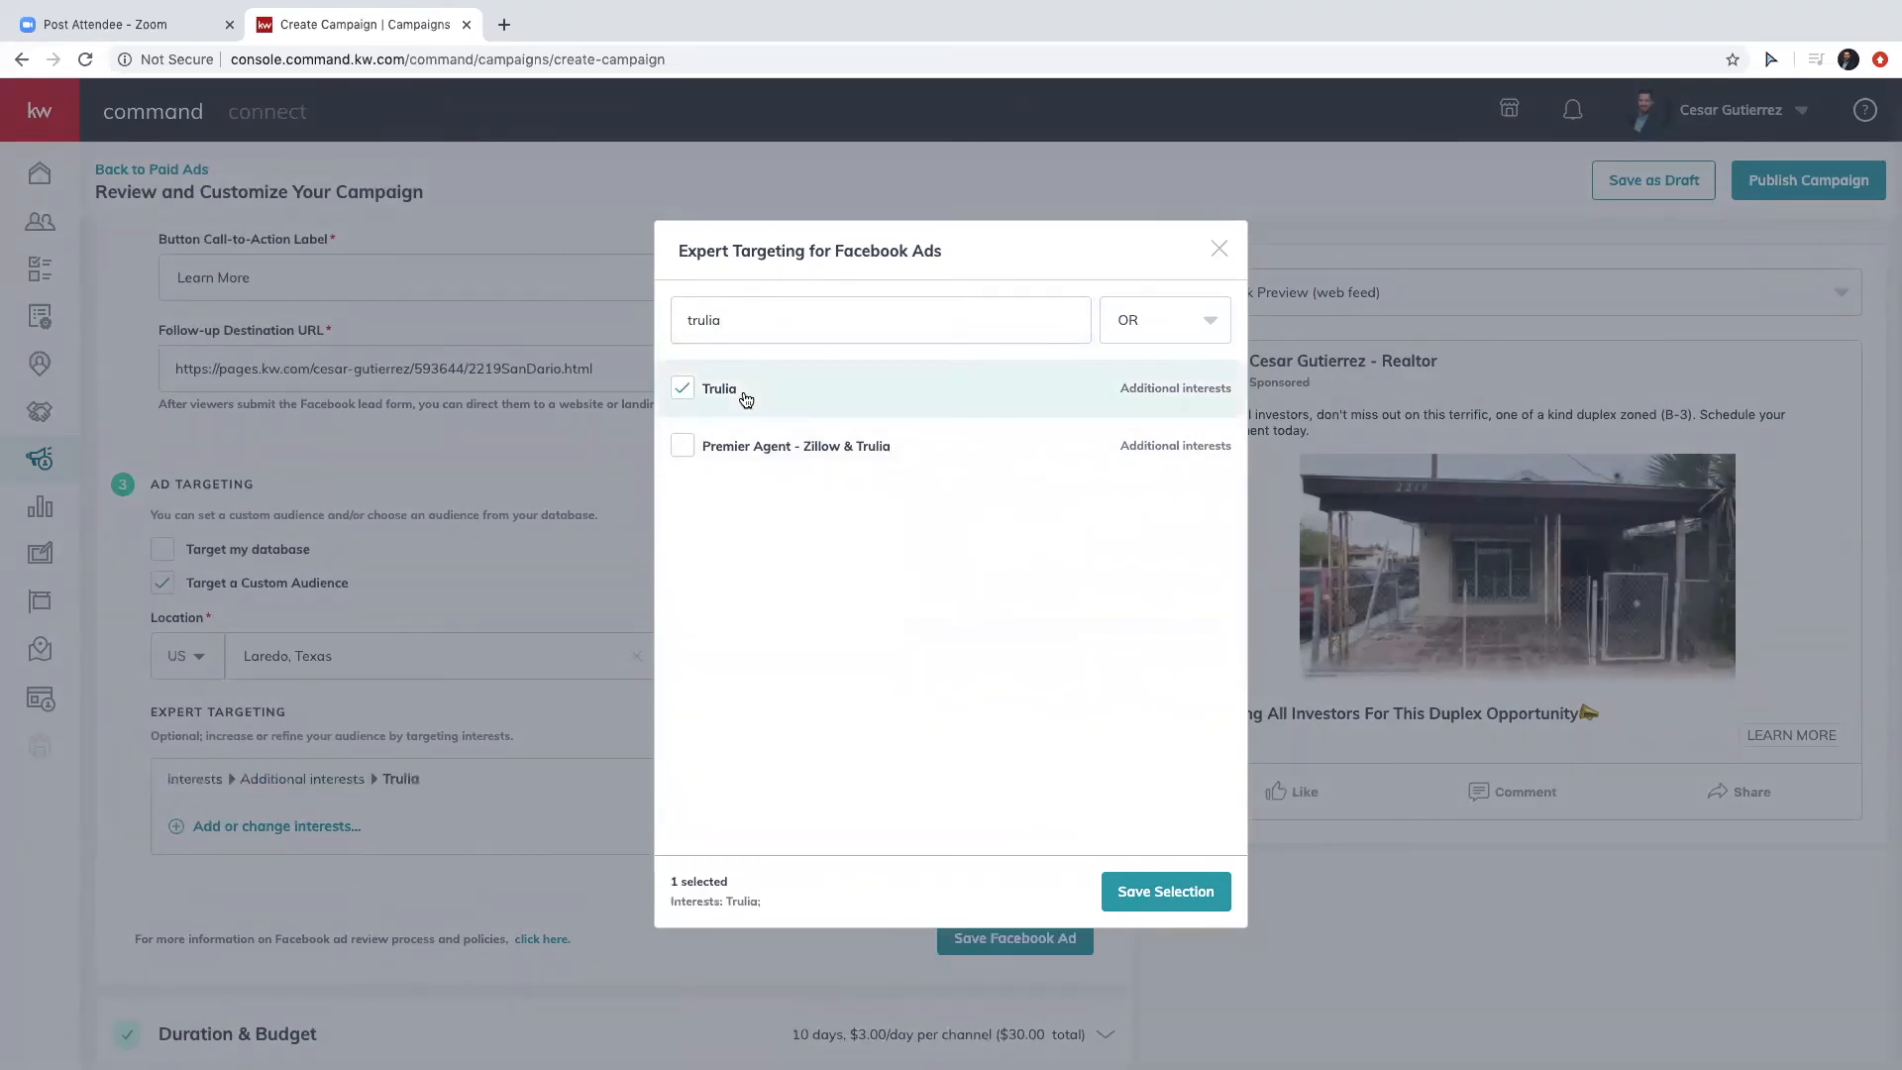
Search 'first-time', add First-time buyer and First-time home buyer grant, then clear the search.
double_click(958, 321)
text(f)
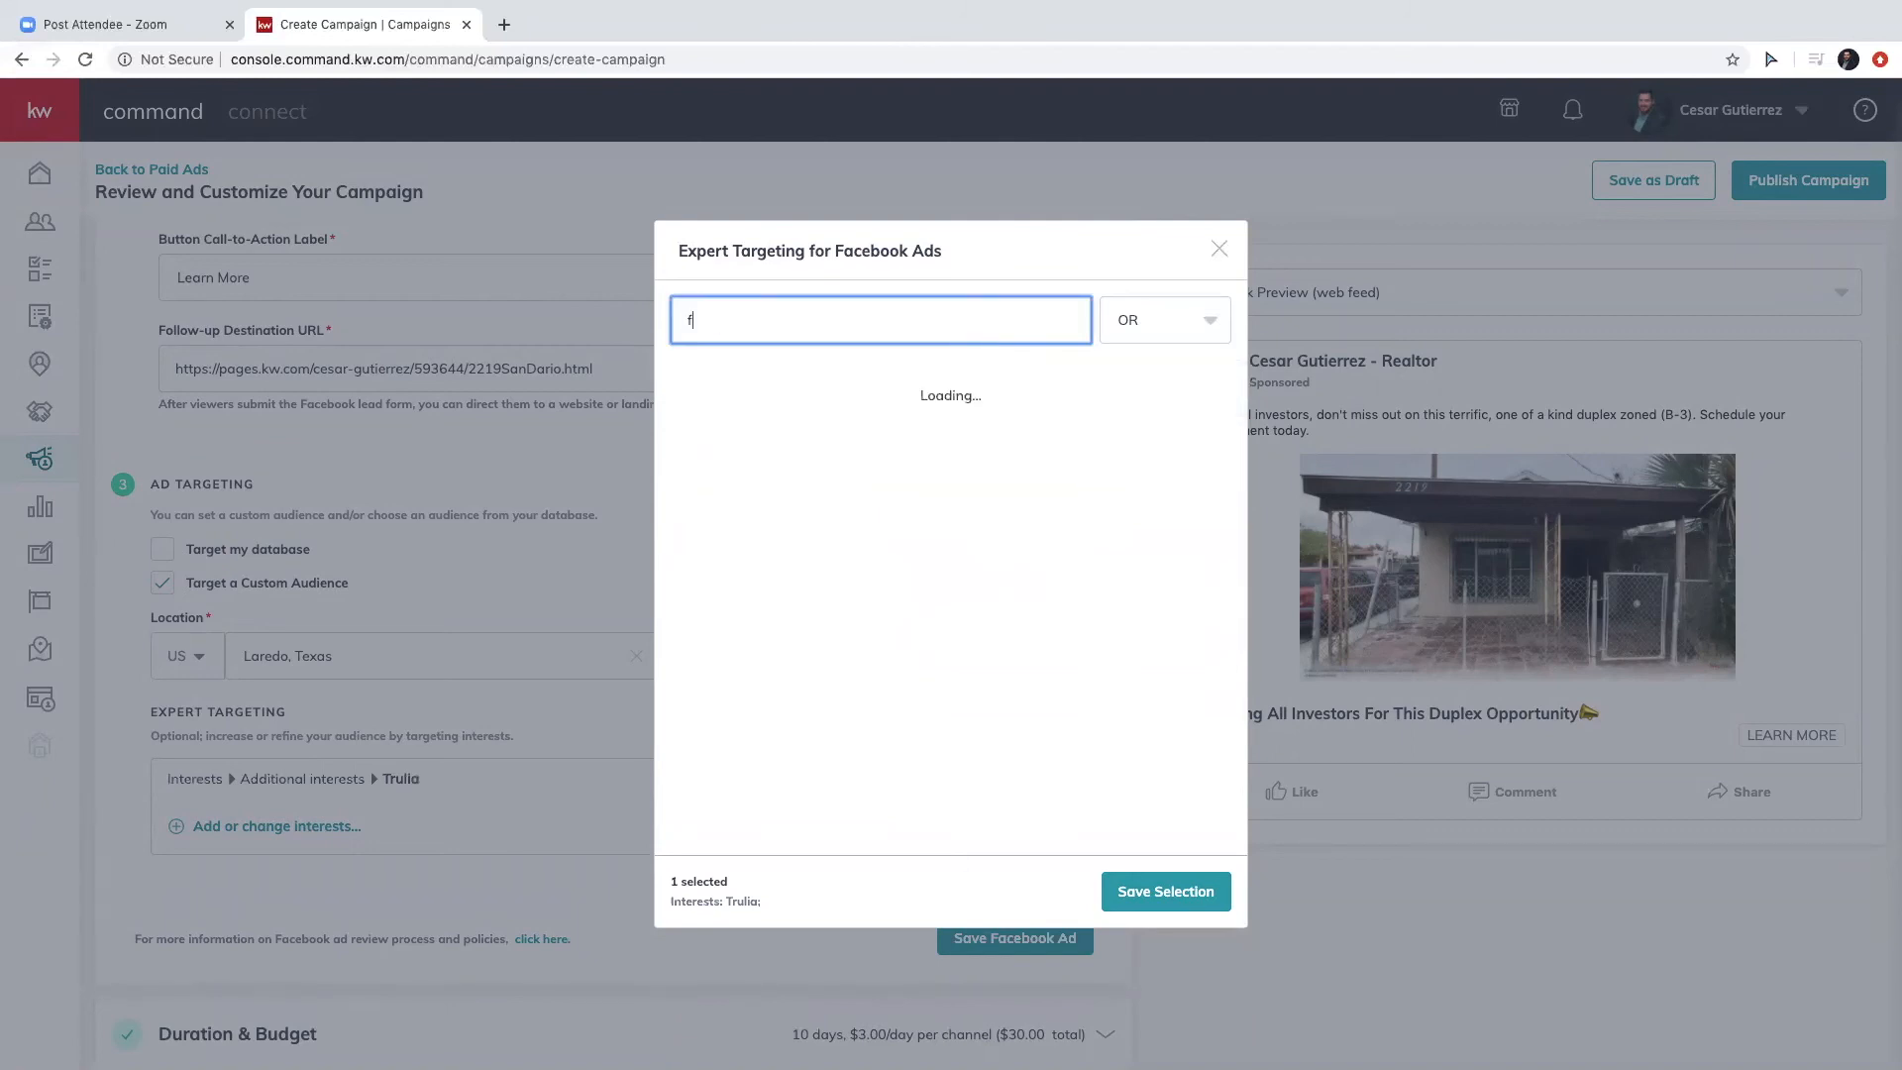
text(irst-time)
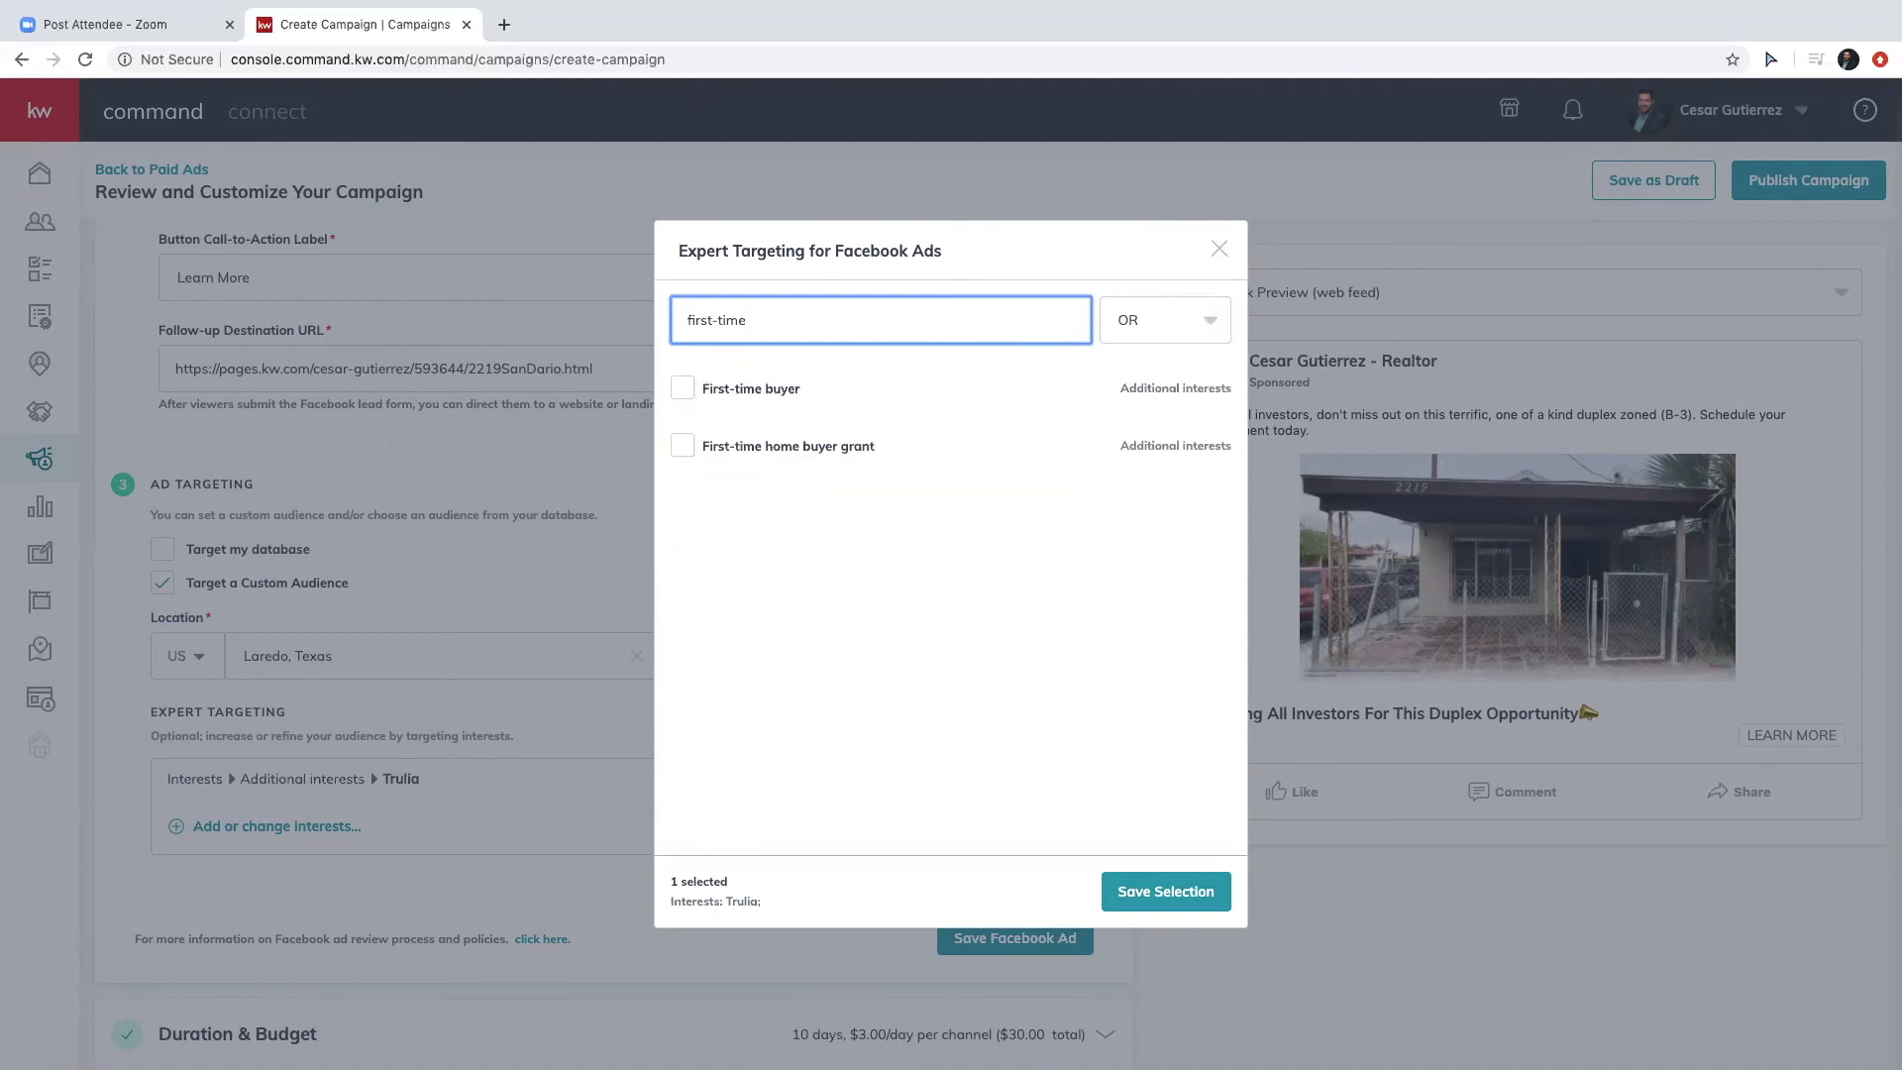
click(814, 389)
click(740, 442)
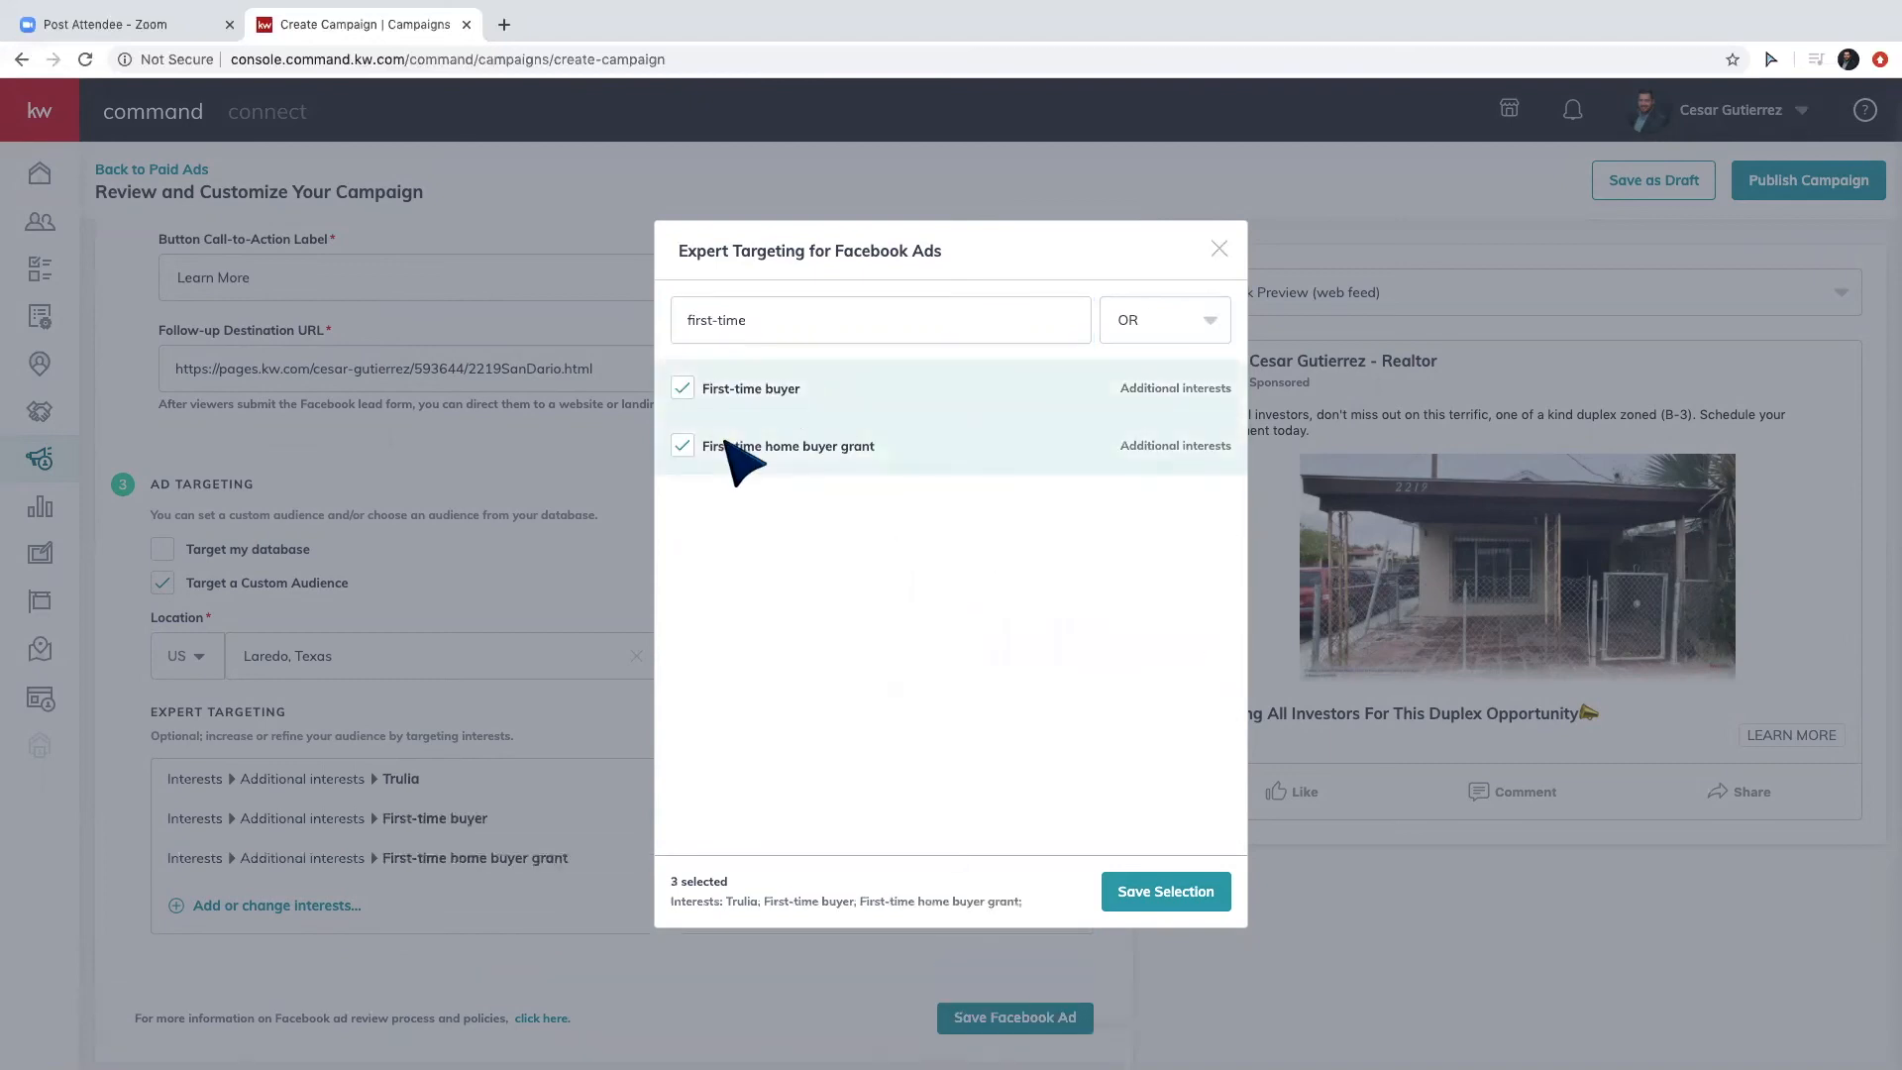
triple_click(1019, 340)
key(BackSpace)
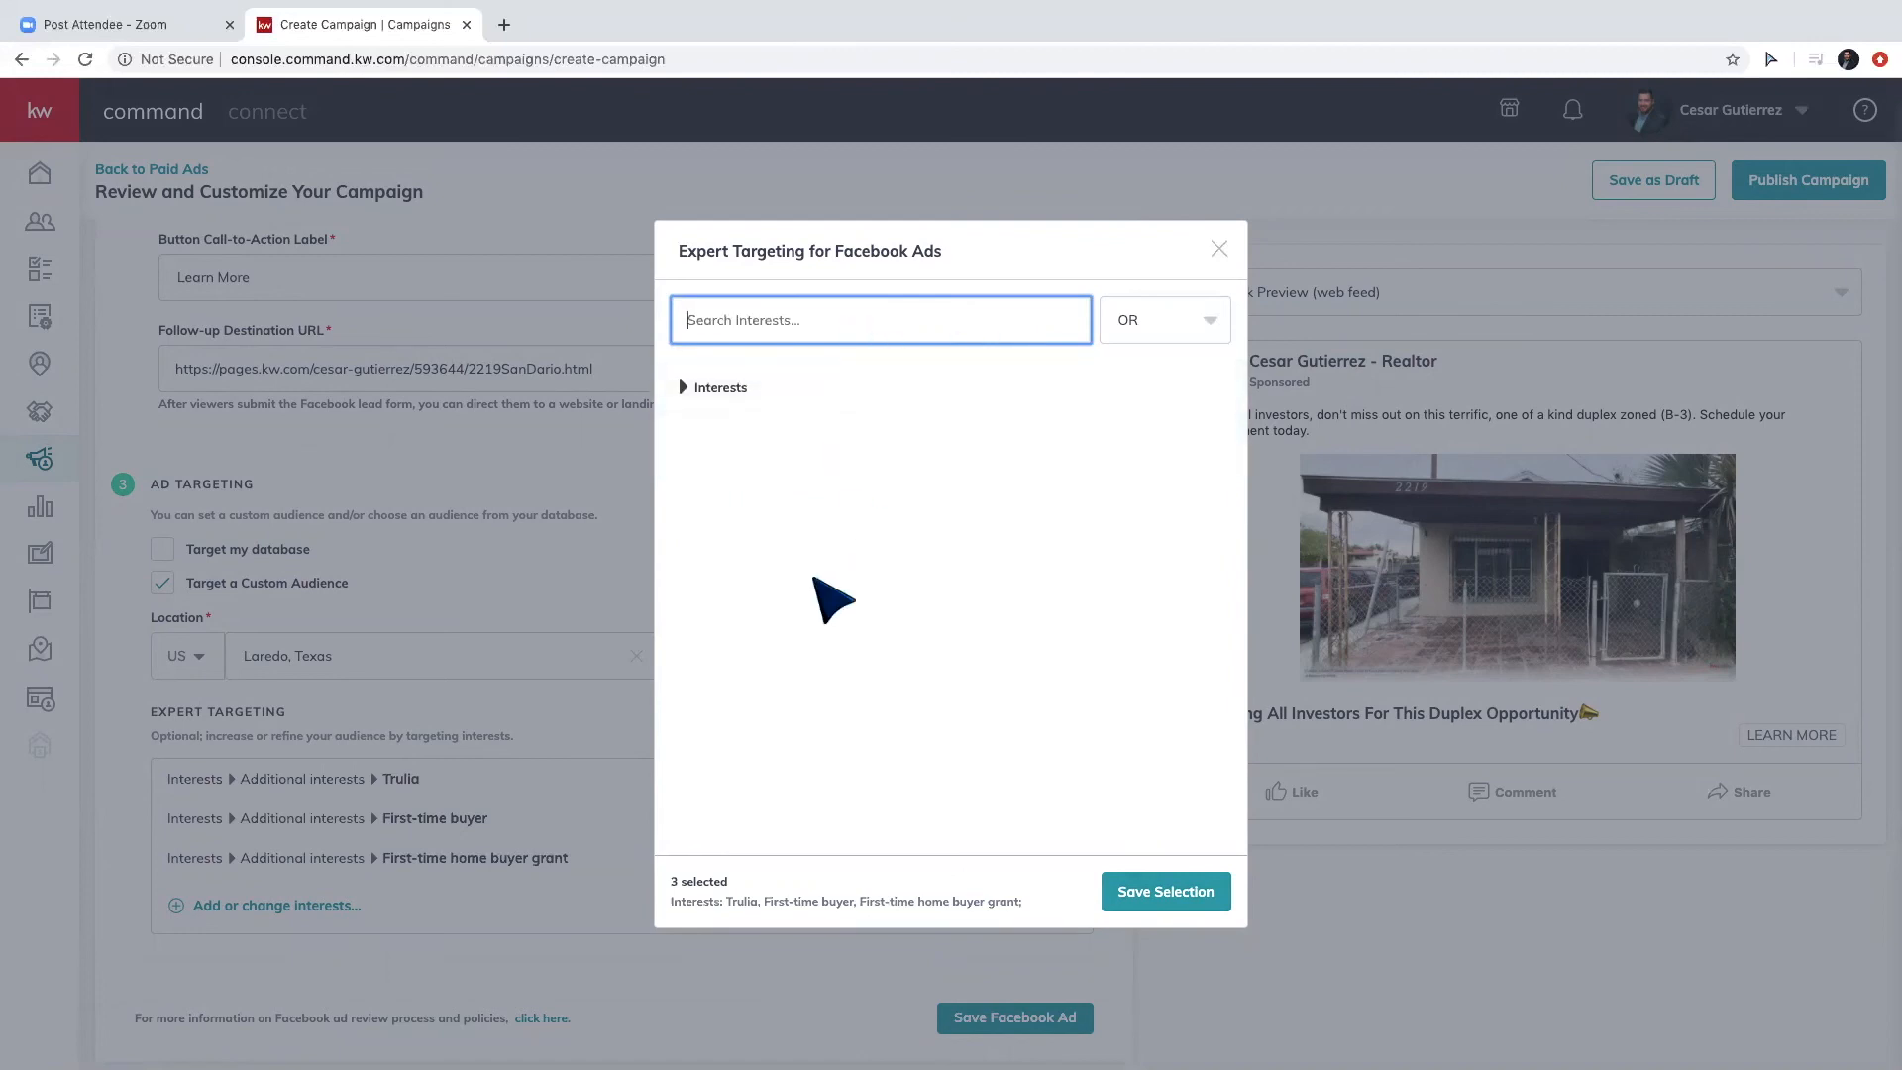
Review the expanded Interests list and save the Trulia and first-time buyer interests.
click(753, 401)
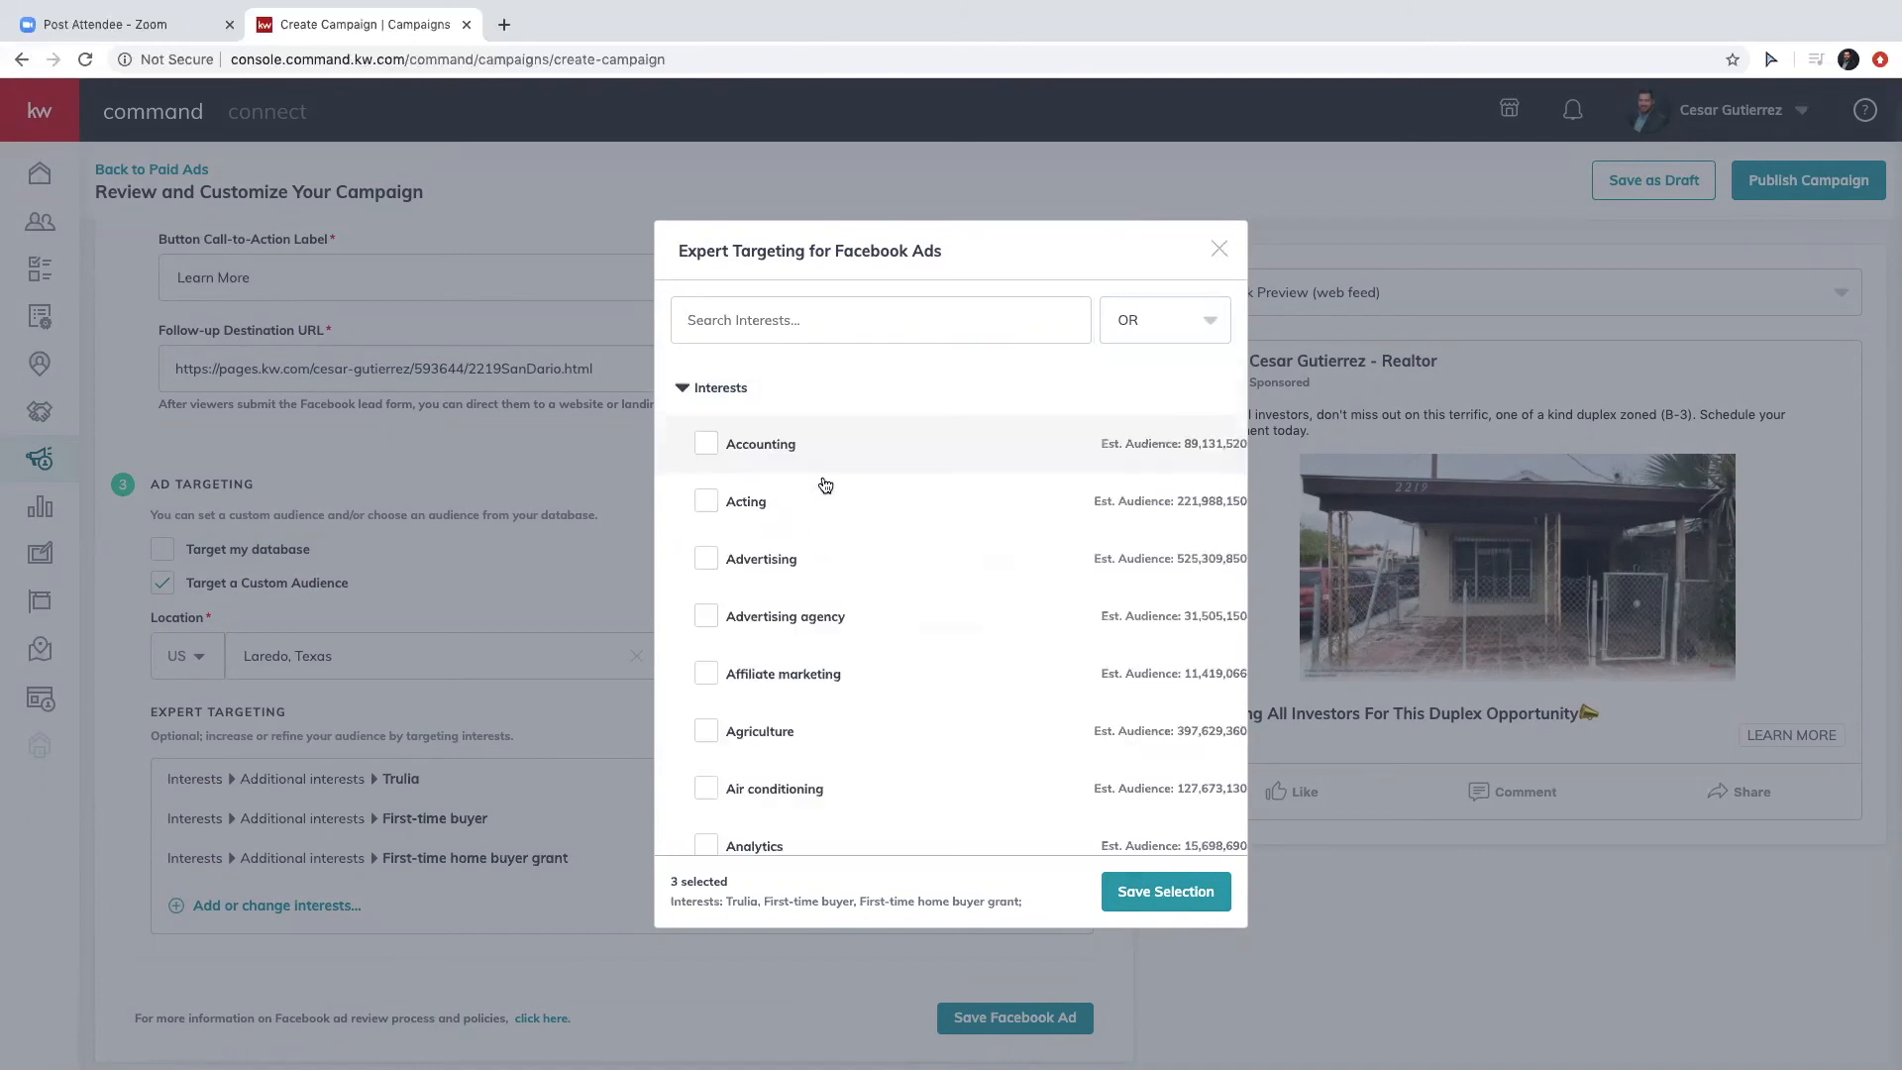
scroll(852, 606, down, 5)
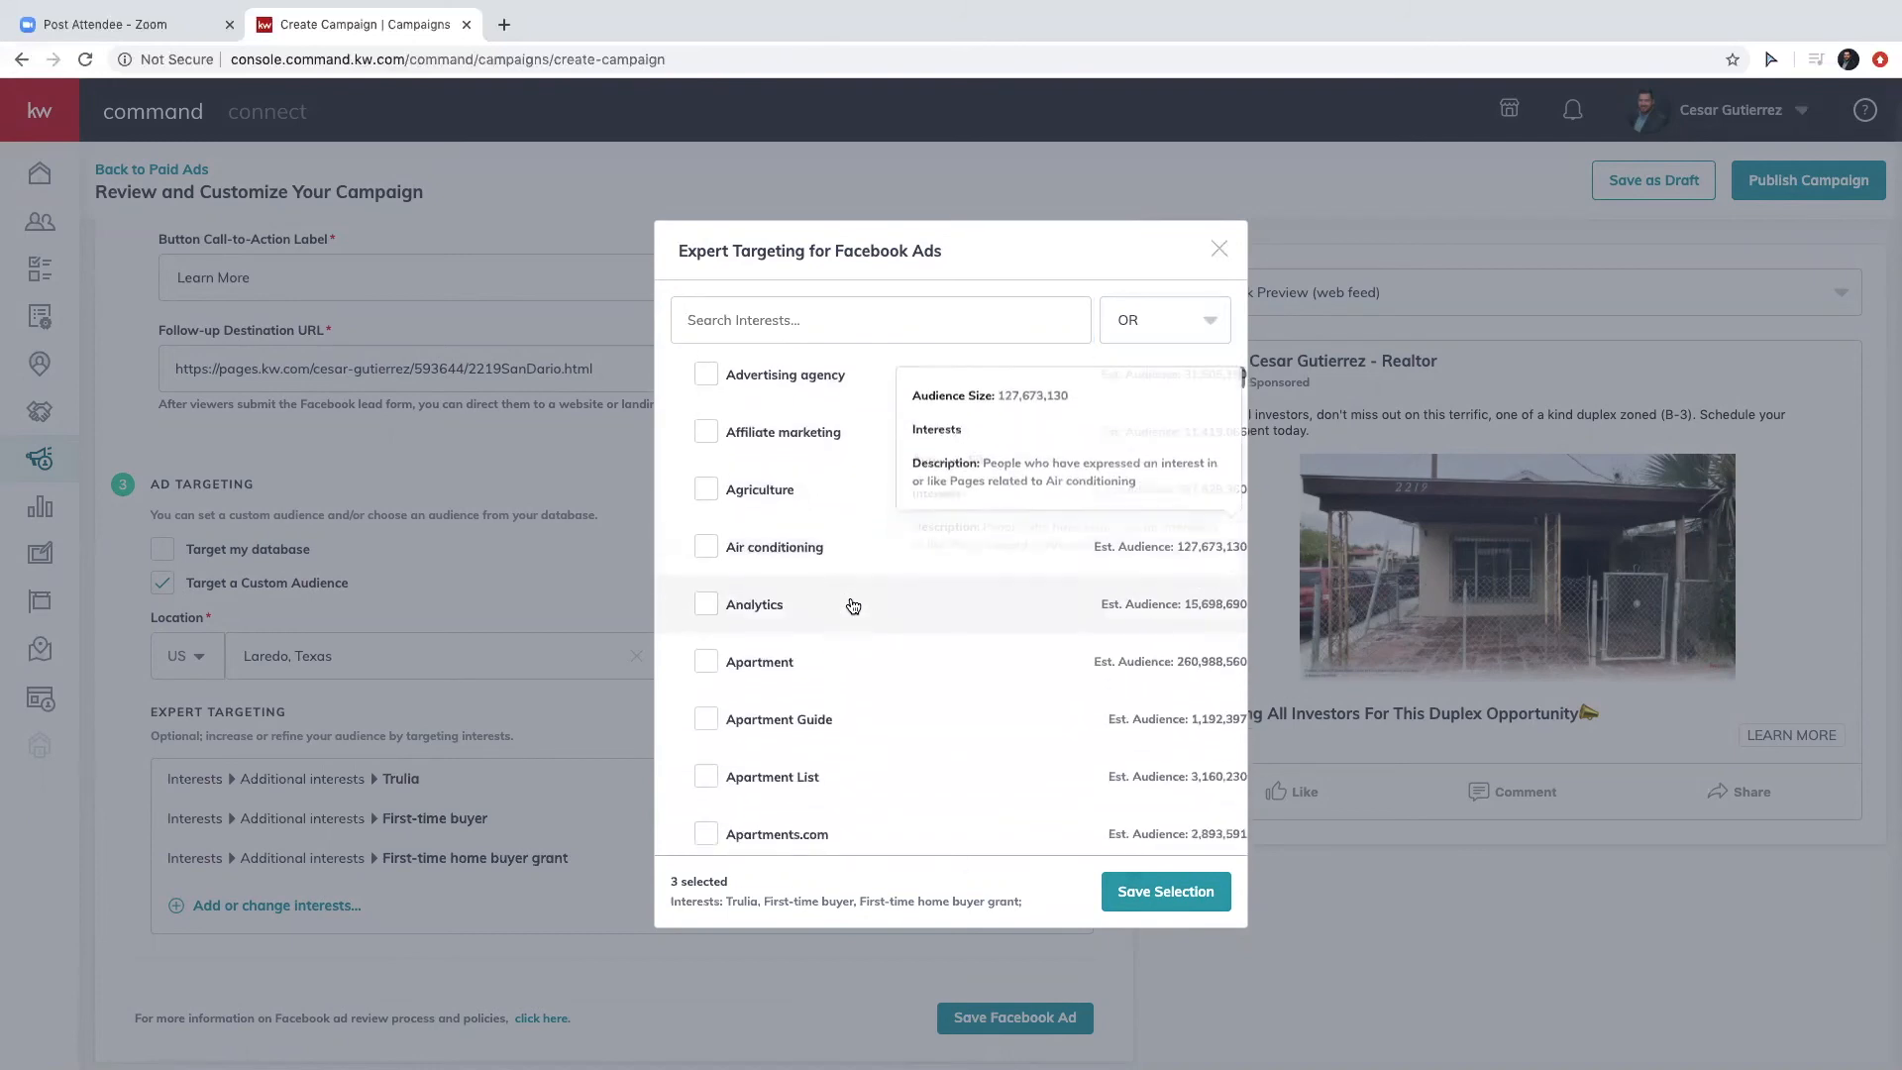
scroll(851, 606, up, 4)
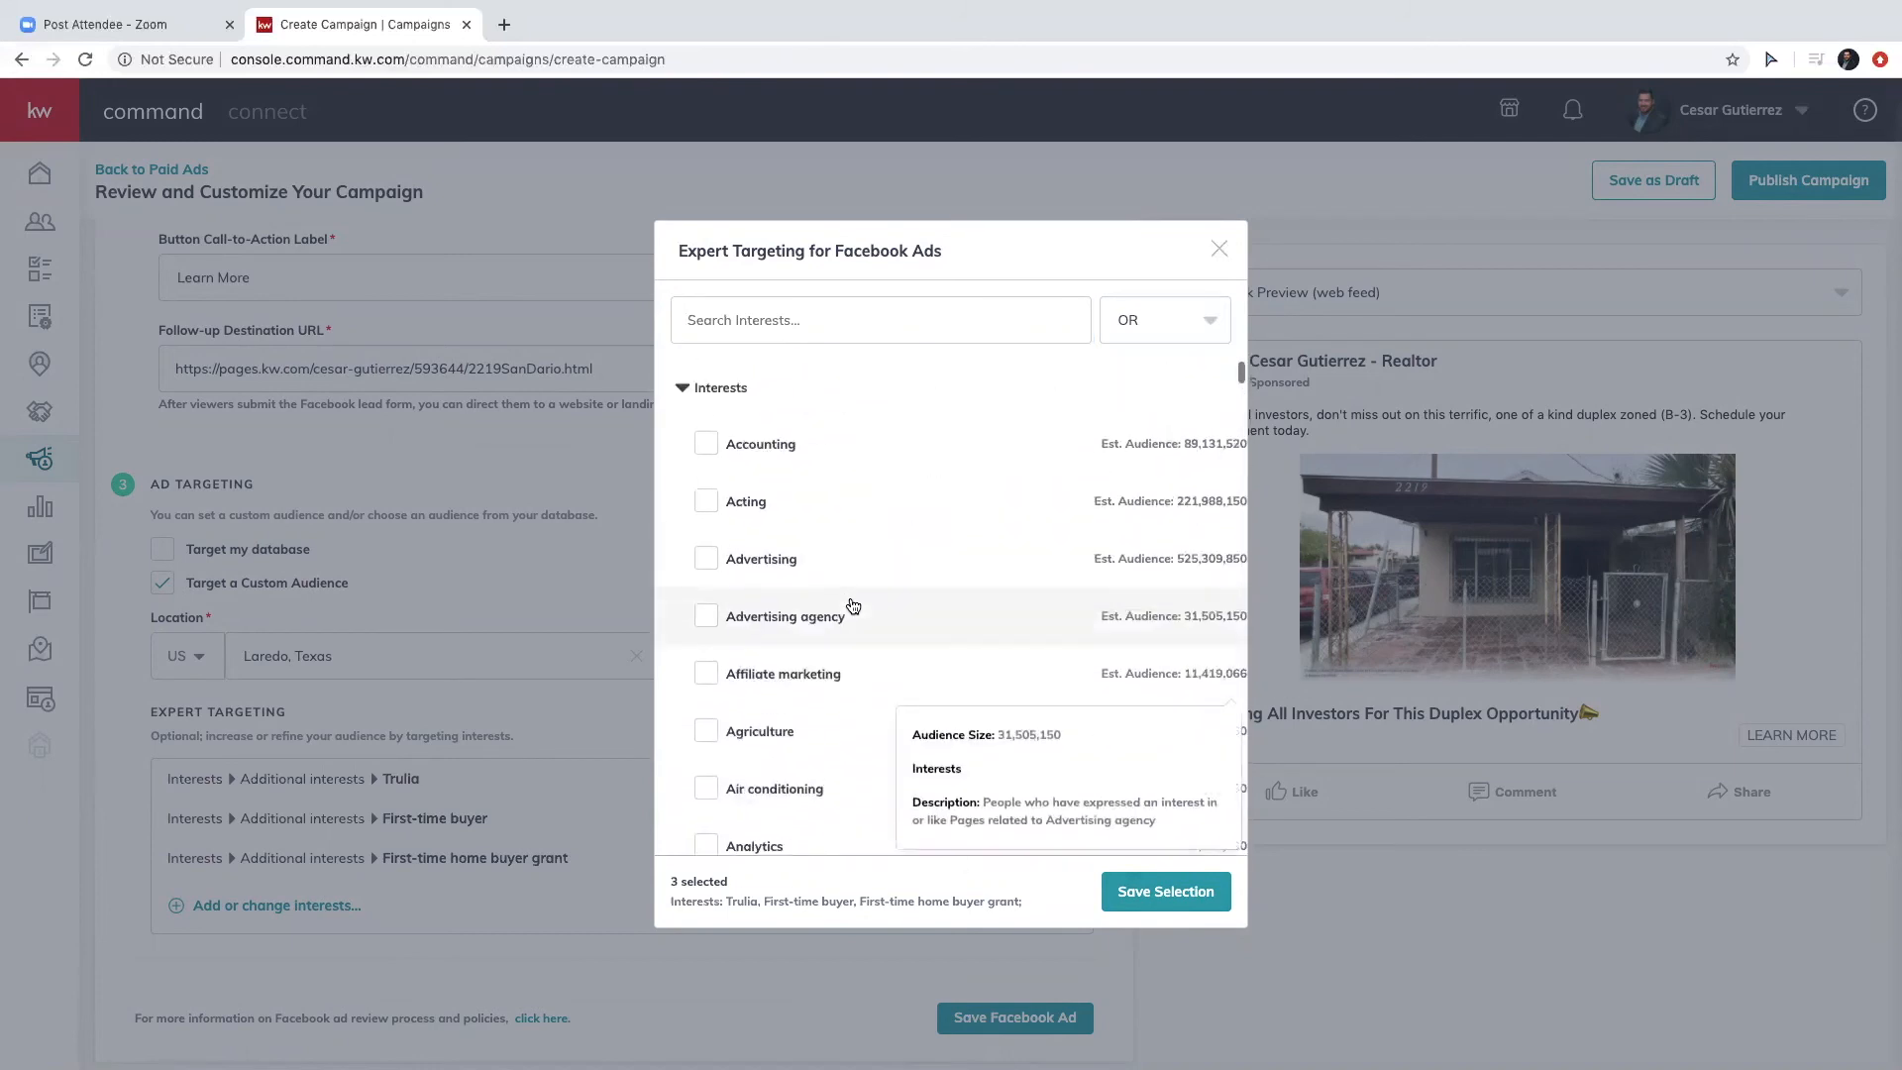
scroll(852, 606, down, 2)
scroll(850, 594, down, 7)
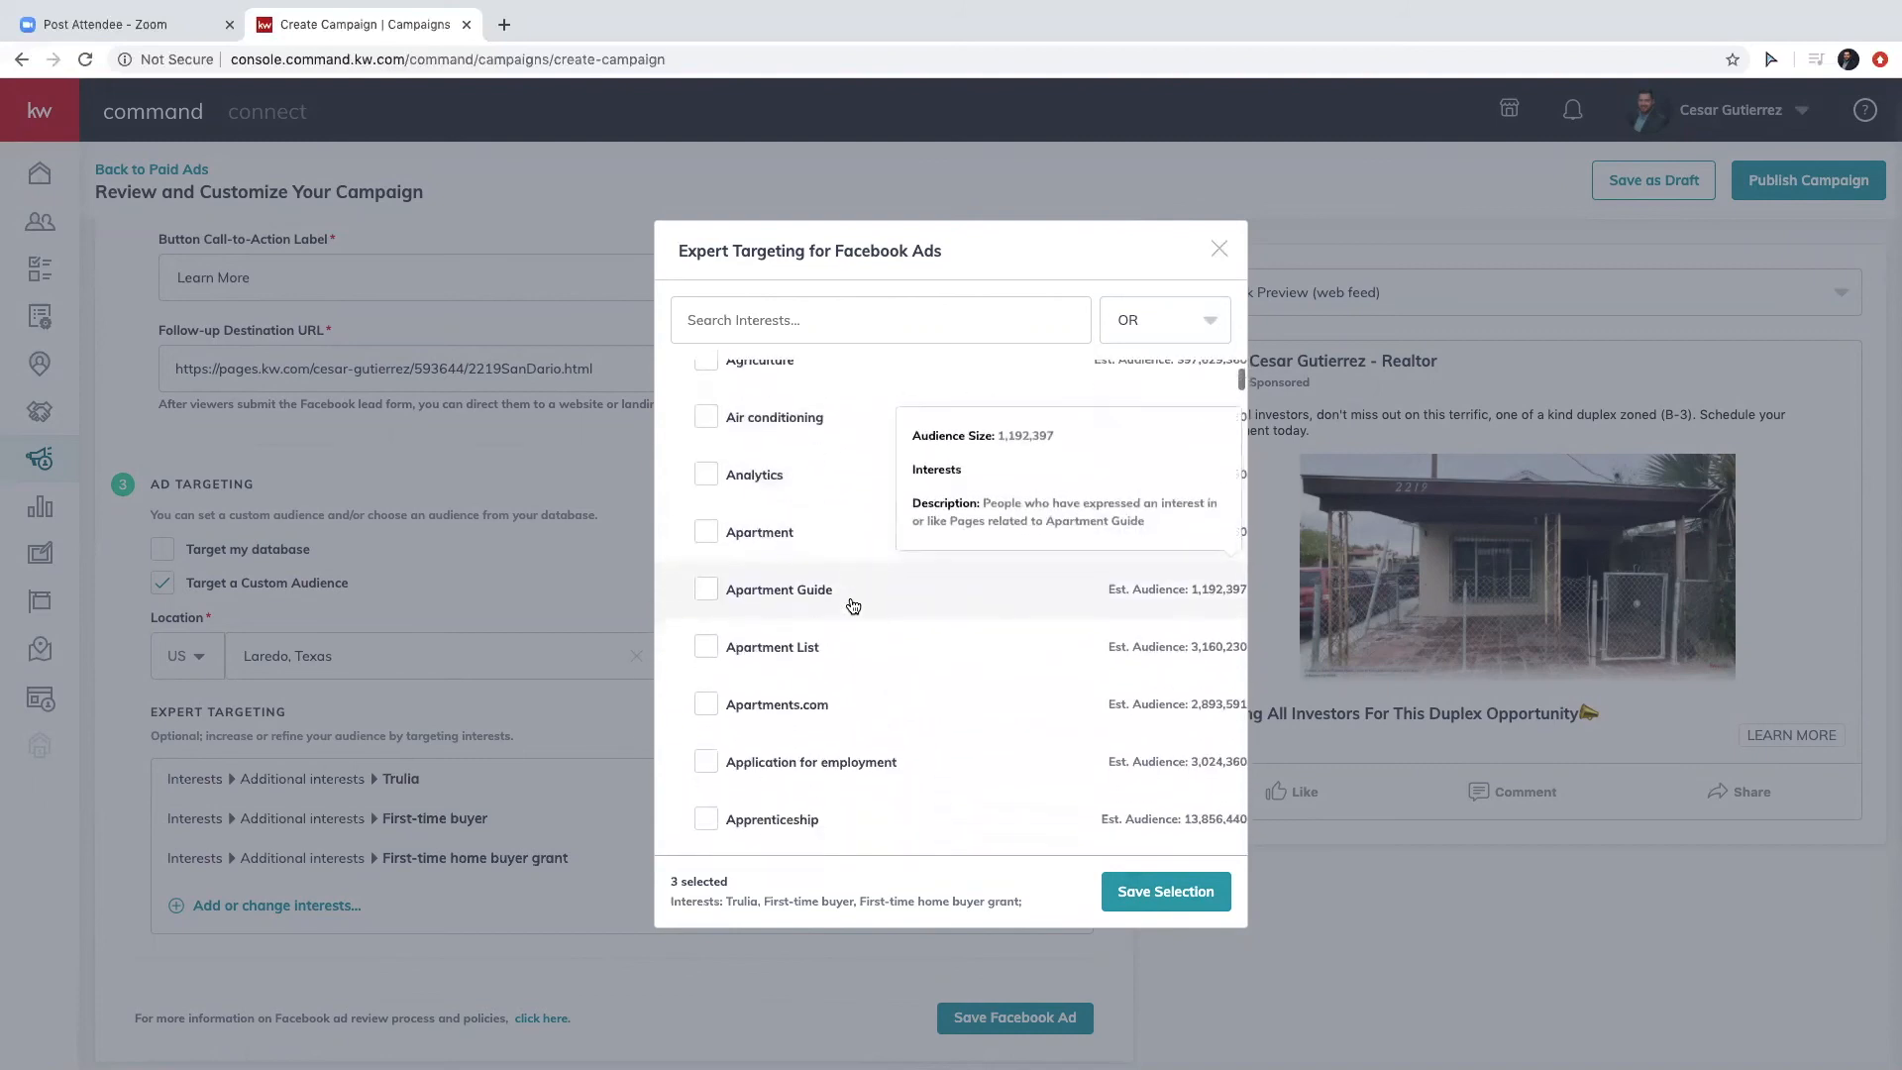
mouse_move(858, 658)
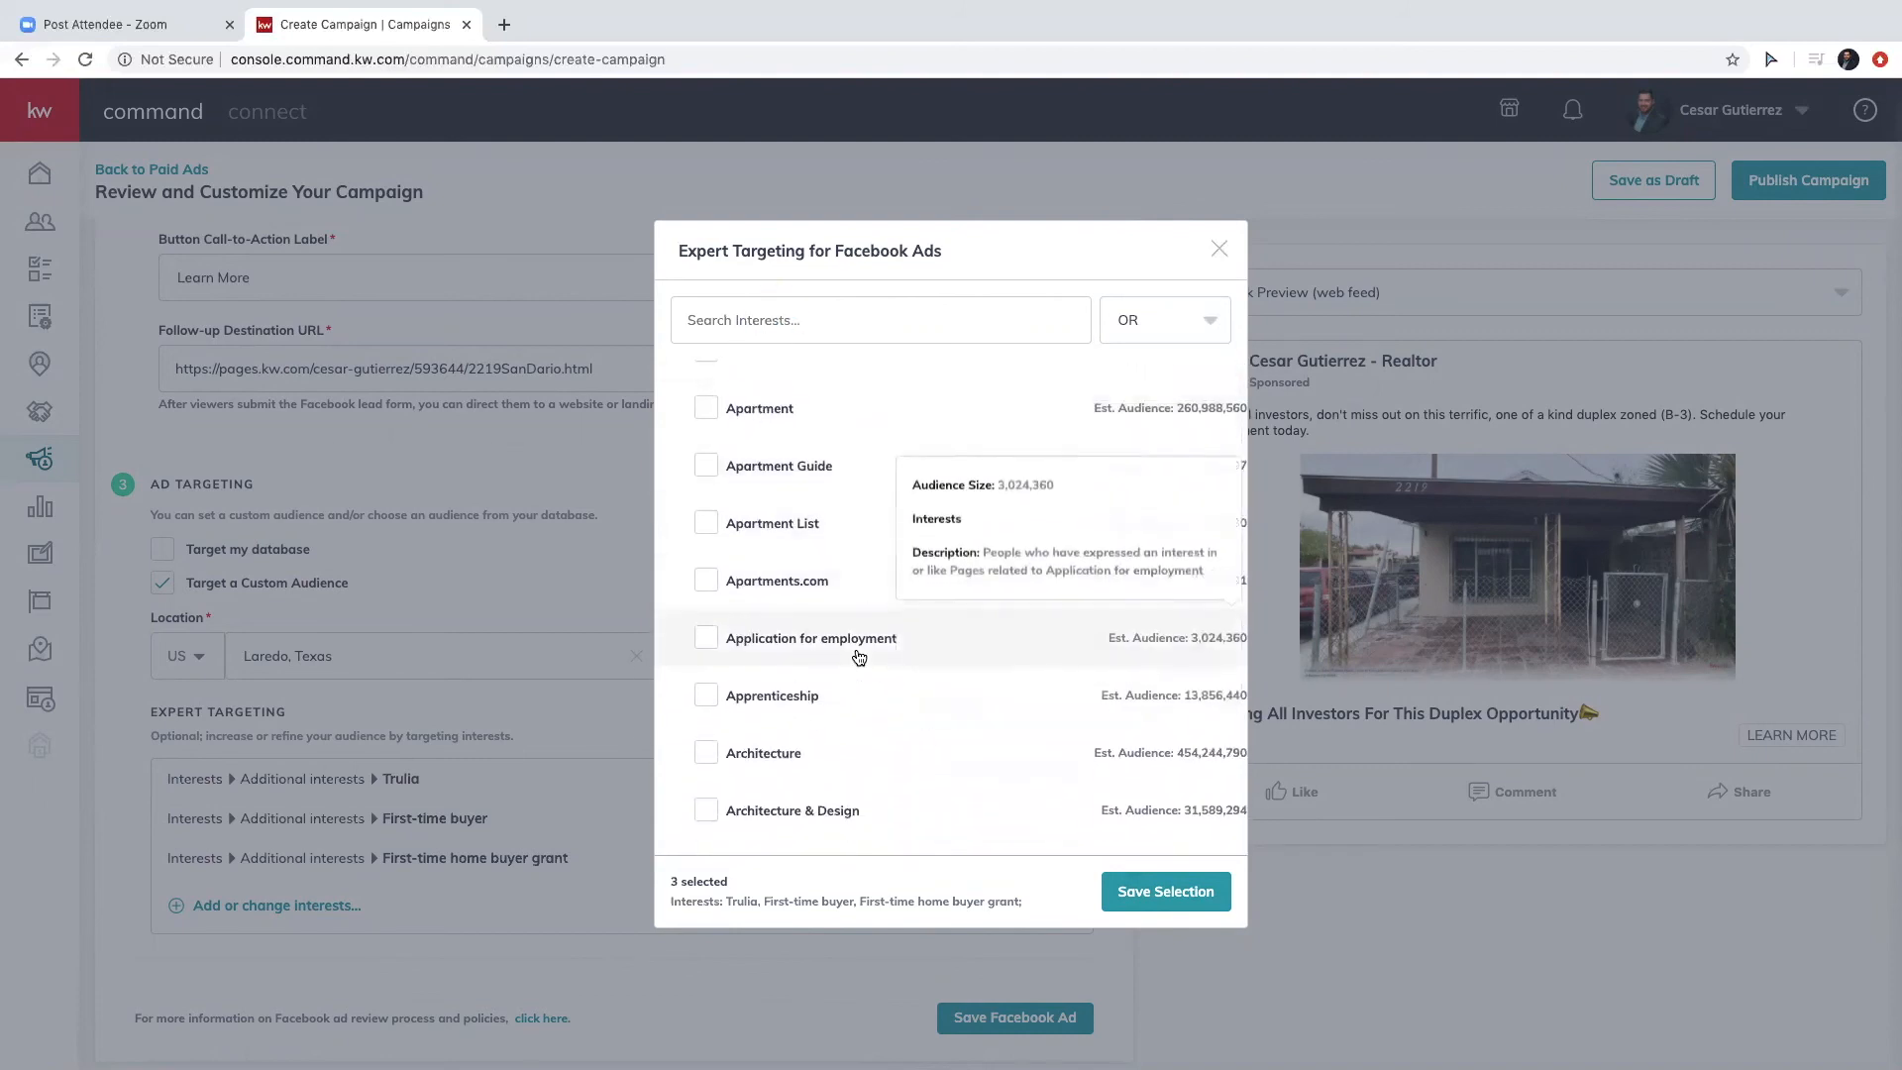
scroll(858, 659, down, 12)
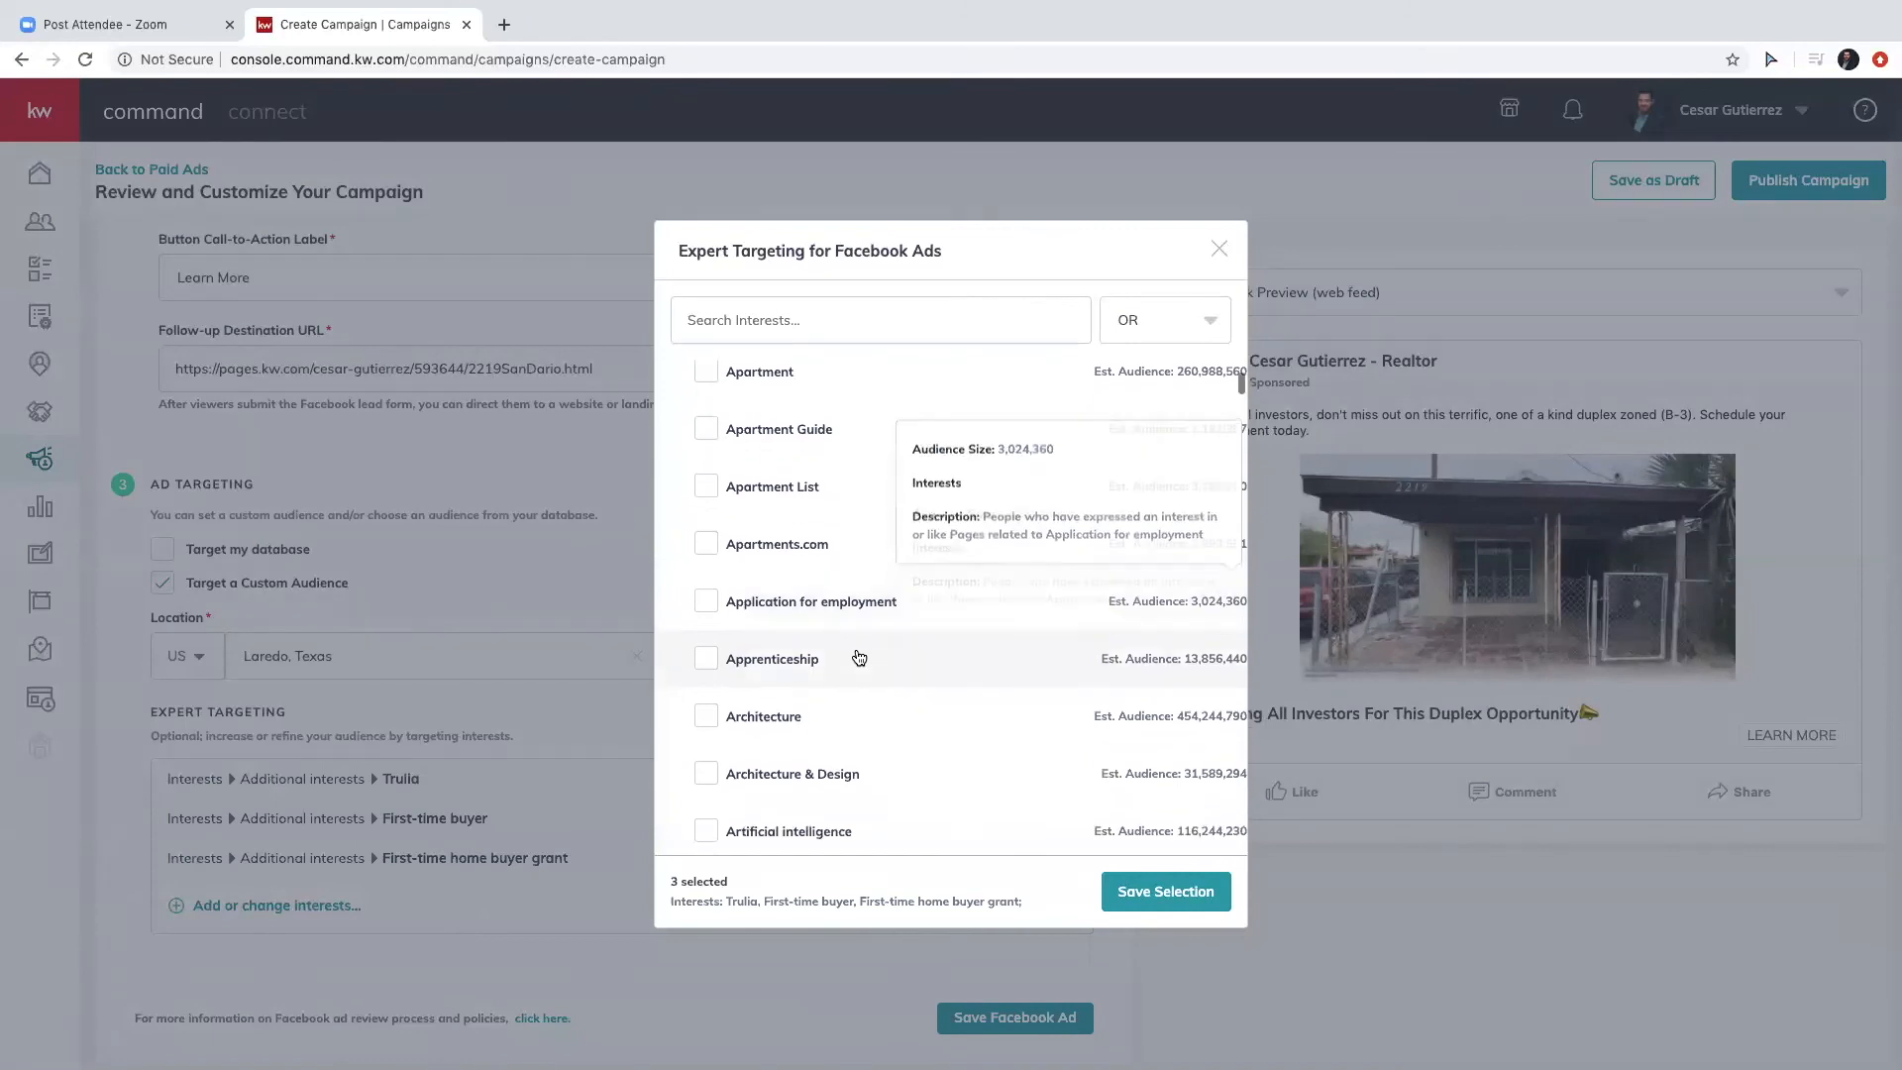
scroll(859, 659, down, 15)
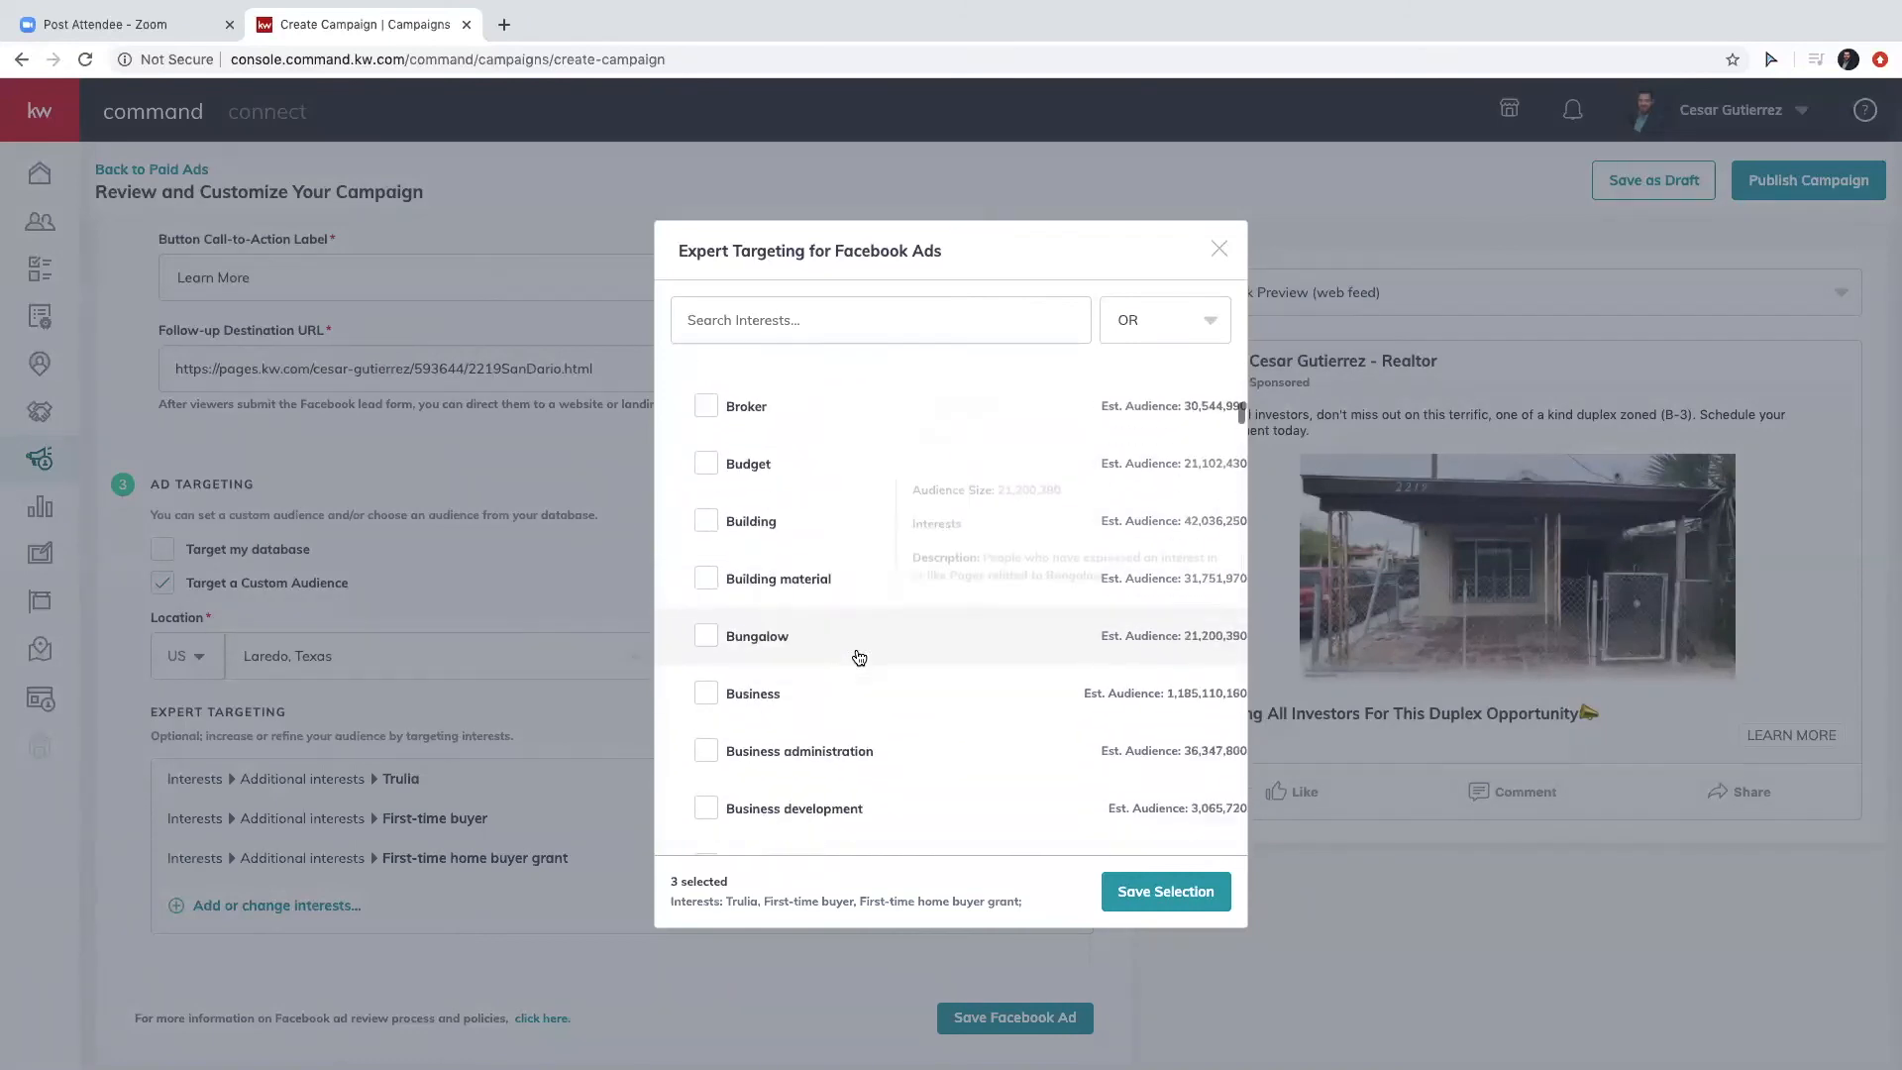
scroll(858, 655, down, 5)
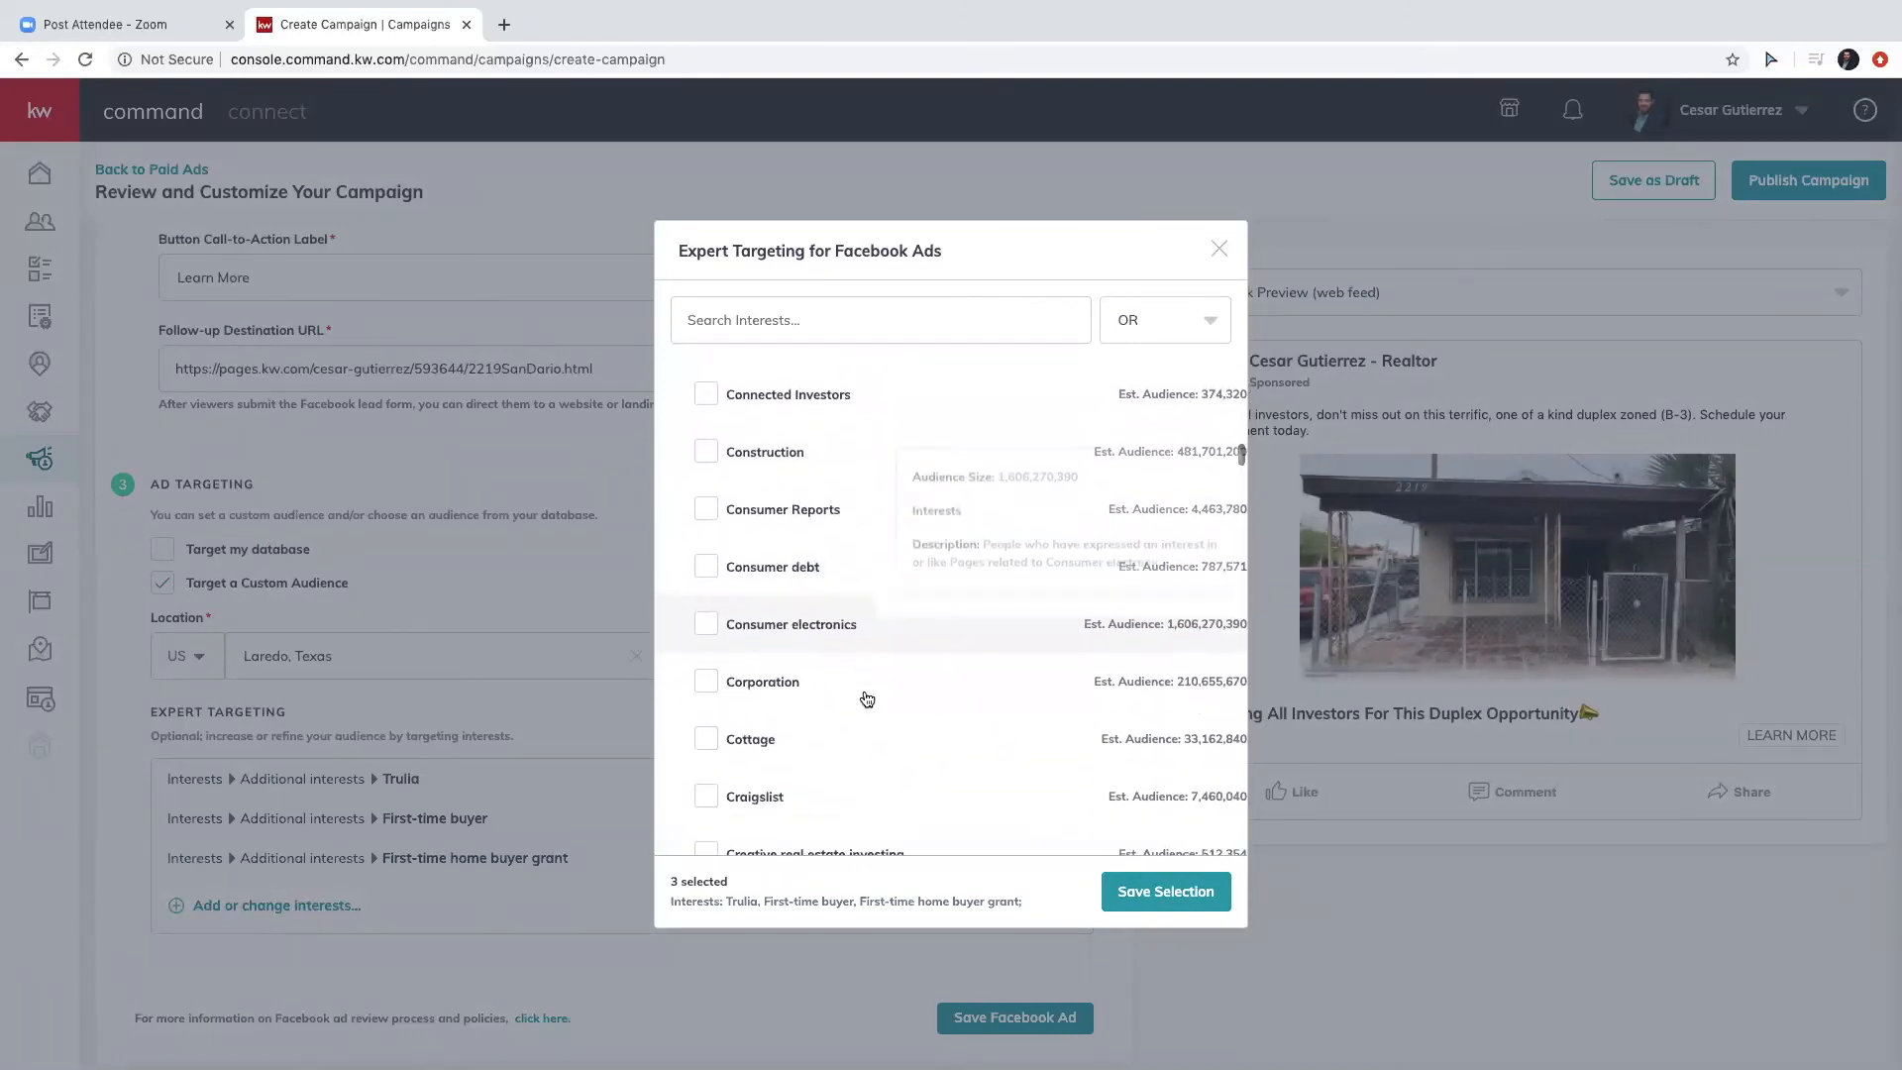
click(1166, 892)
scroll(721, 853, down, 1)
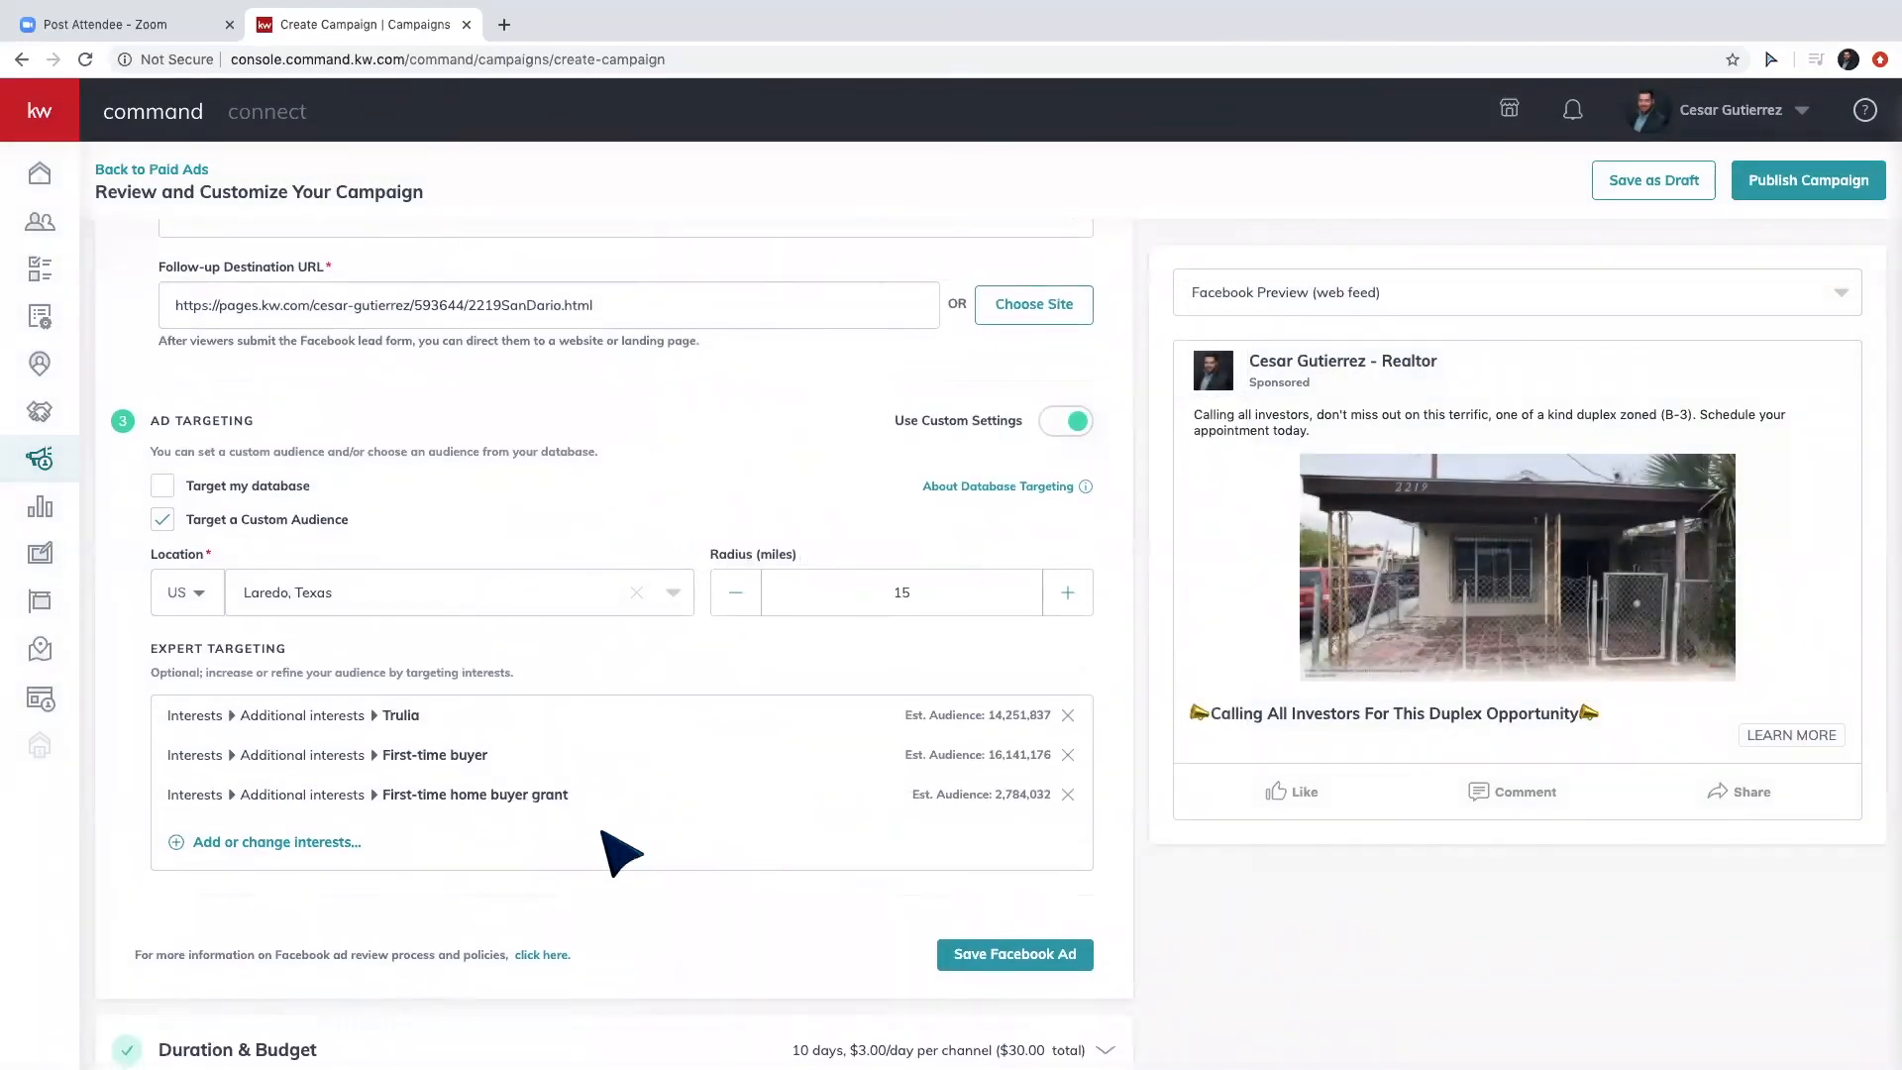
scroll(616, 848, down, 1)
Save the Facebook ad and review Duration & Budget: Apr 23–May 3, 2020, $30 total.
click(1027, 901)
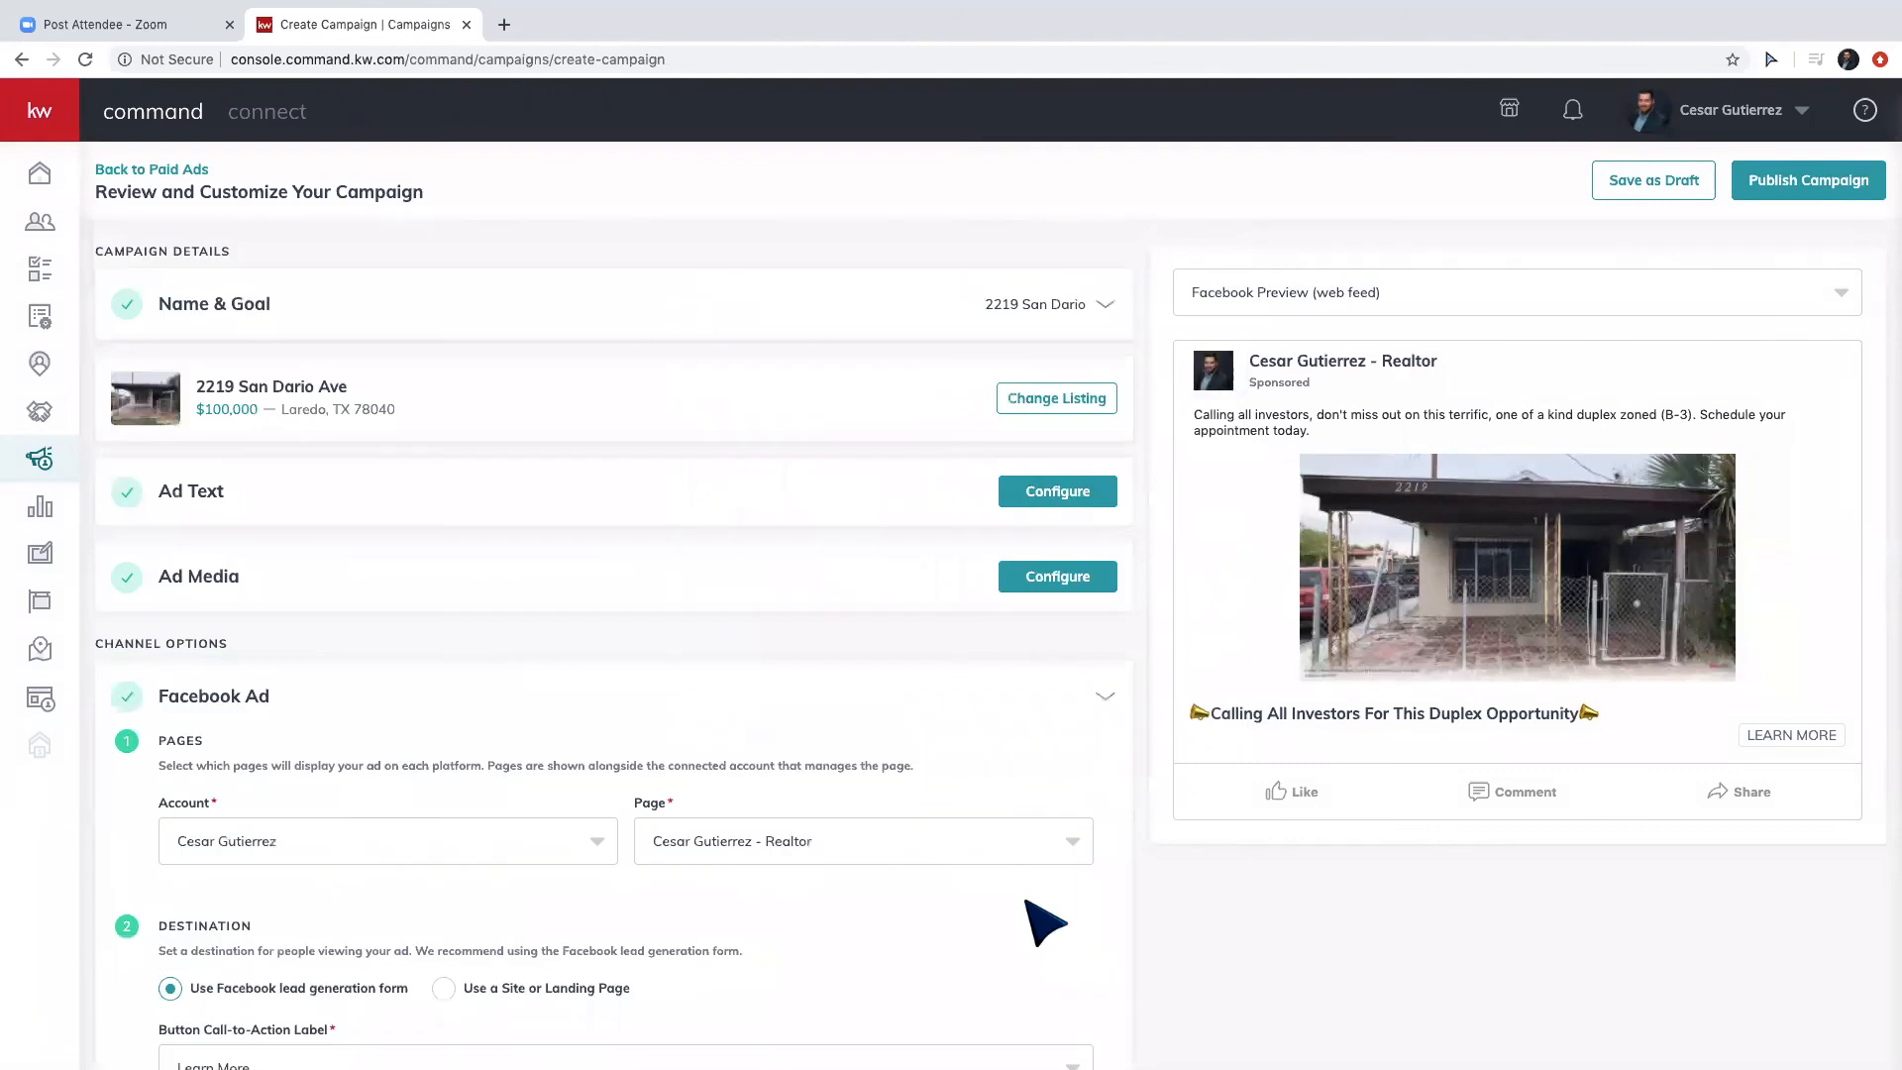
click(1048, 782)
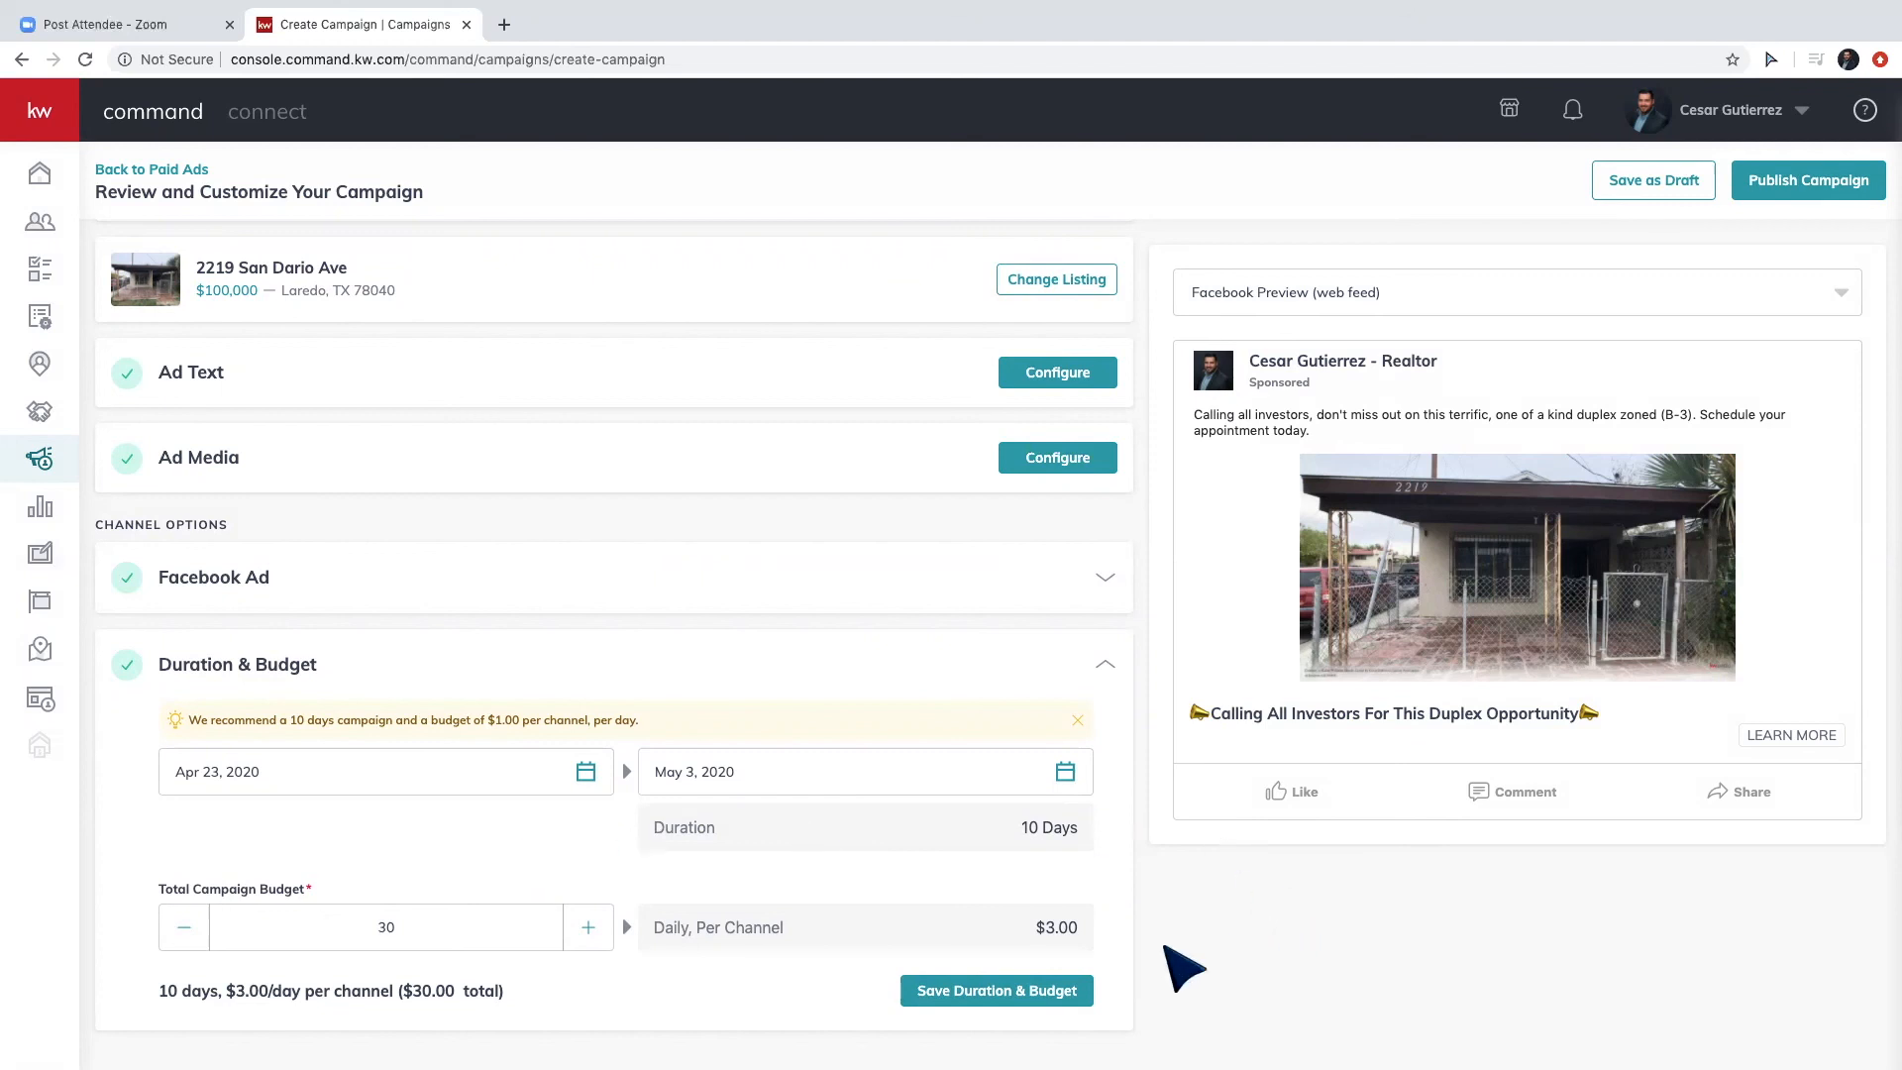
Save the 10-day, $3.00/day budget, preview the ad on mobile, then return to web feed.
click(991, 992)
click(1337, 292)
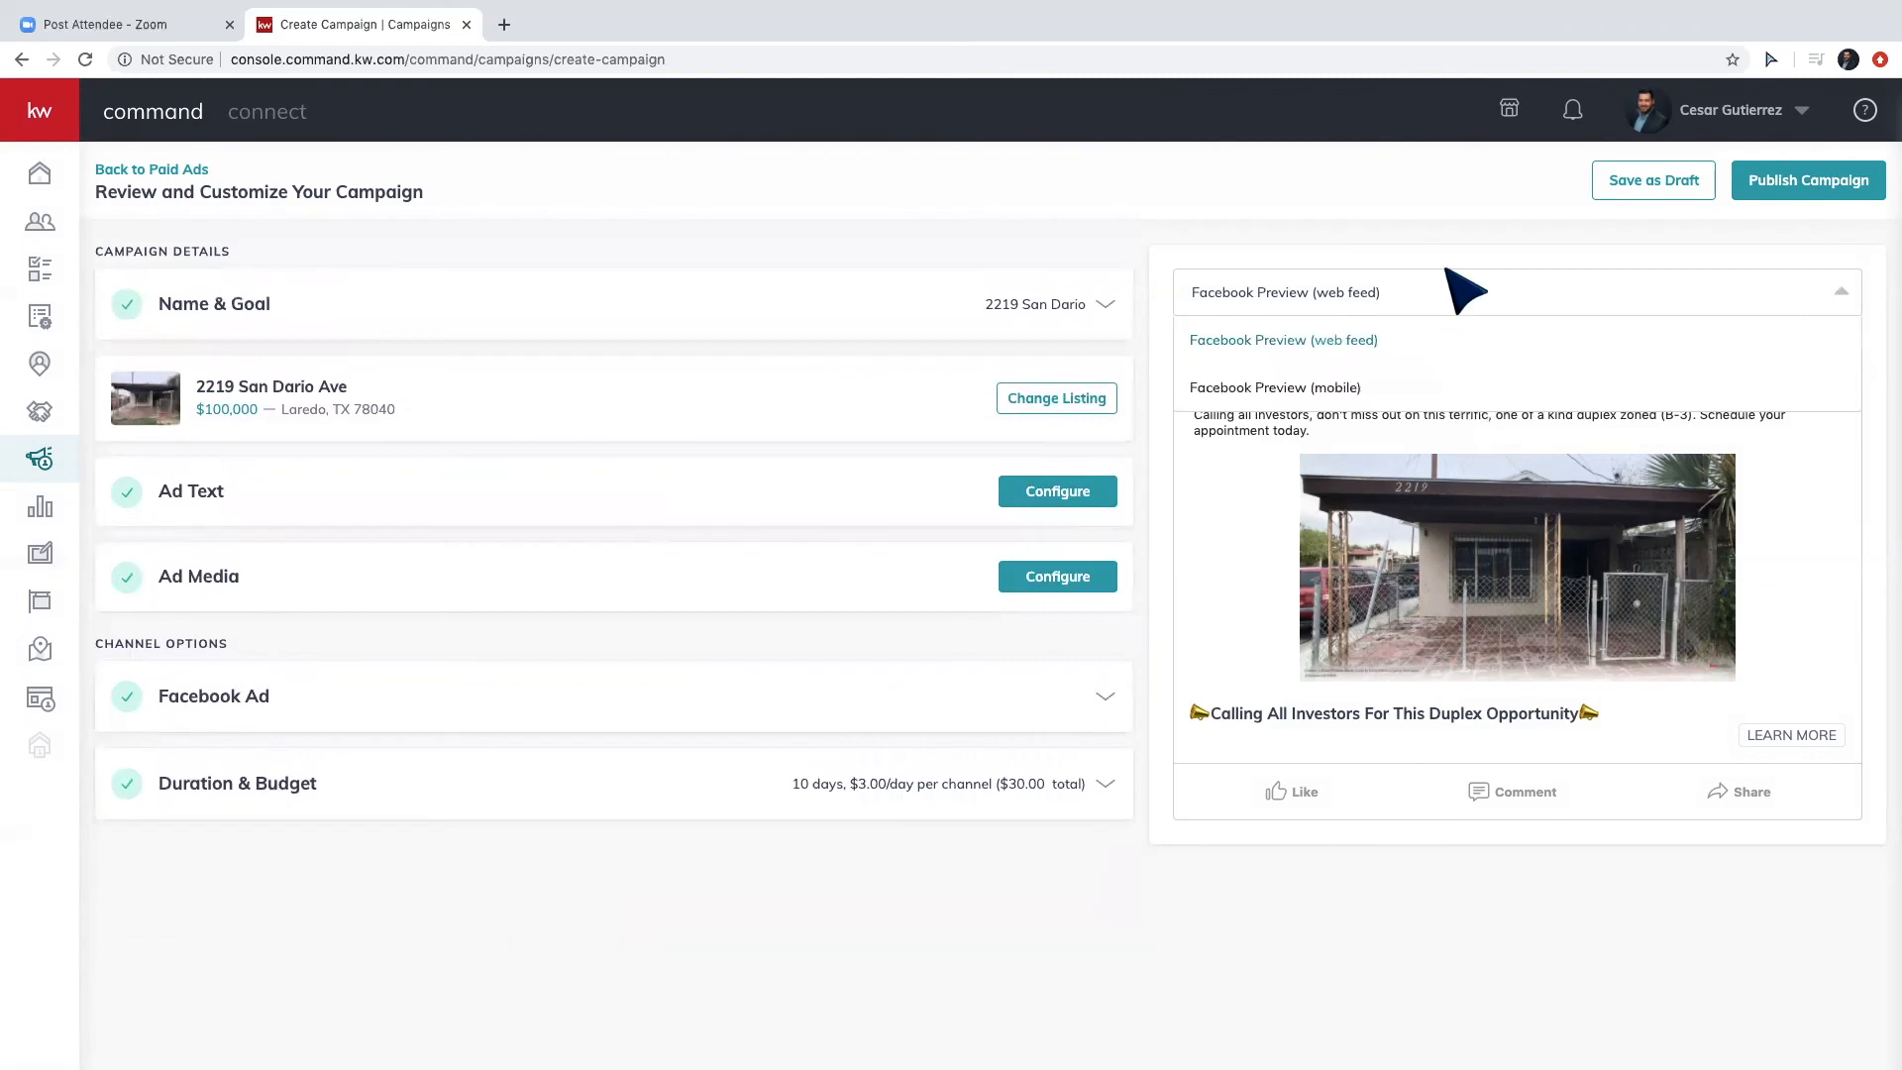
click(1303, 369)
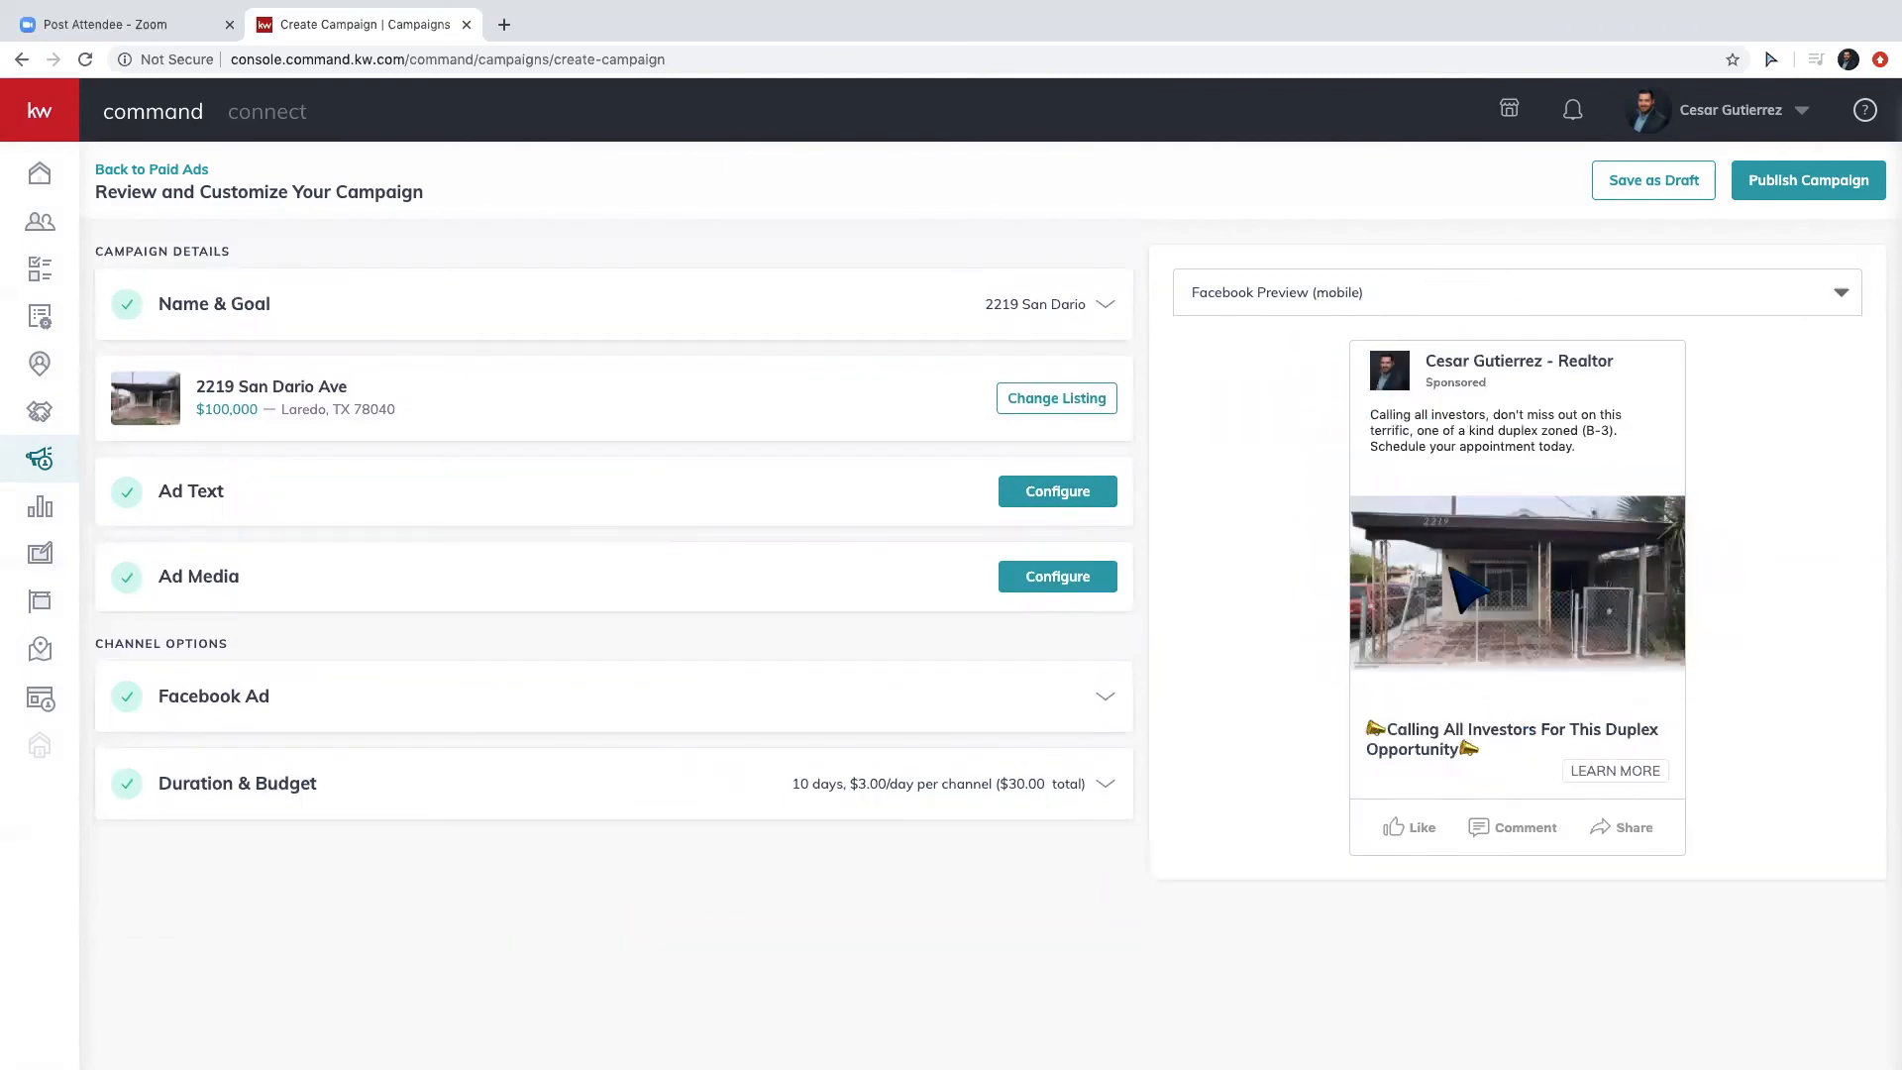
click(1460, 297)
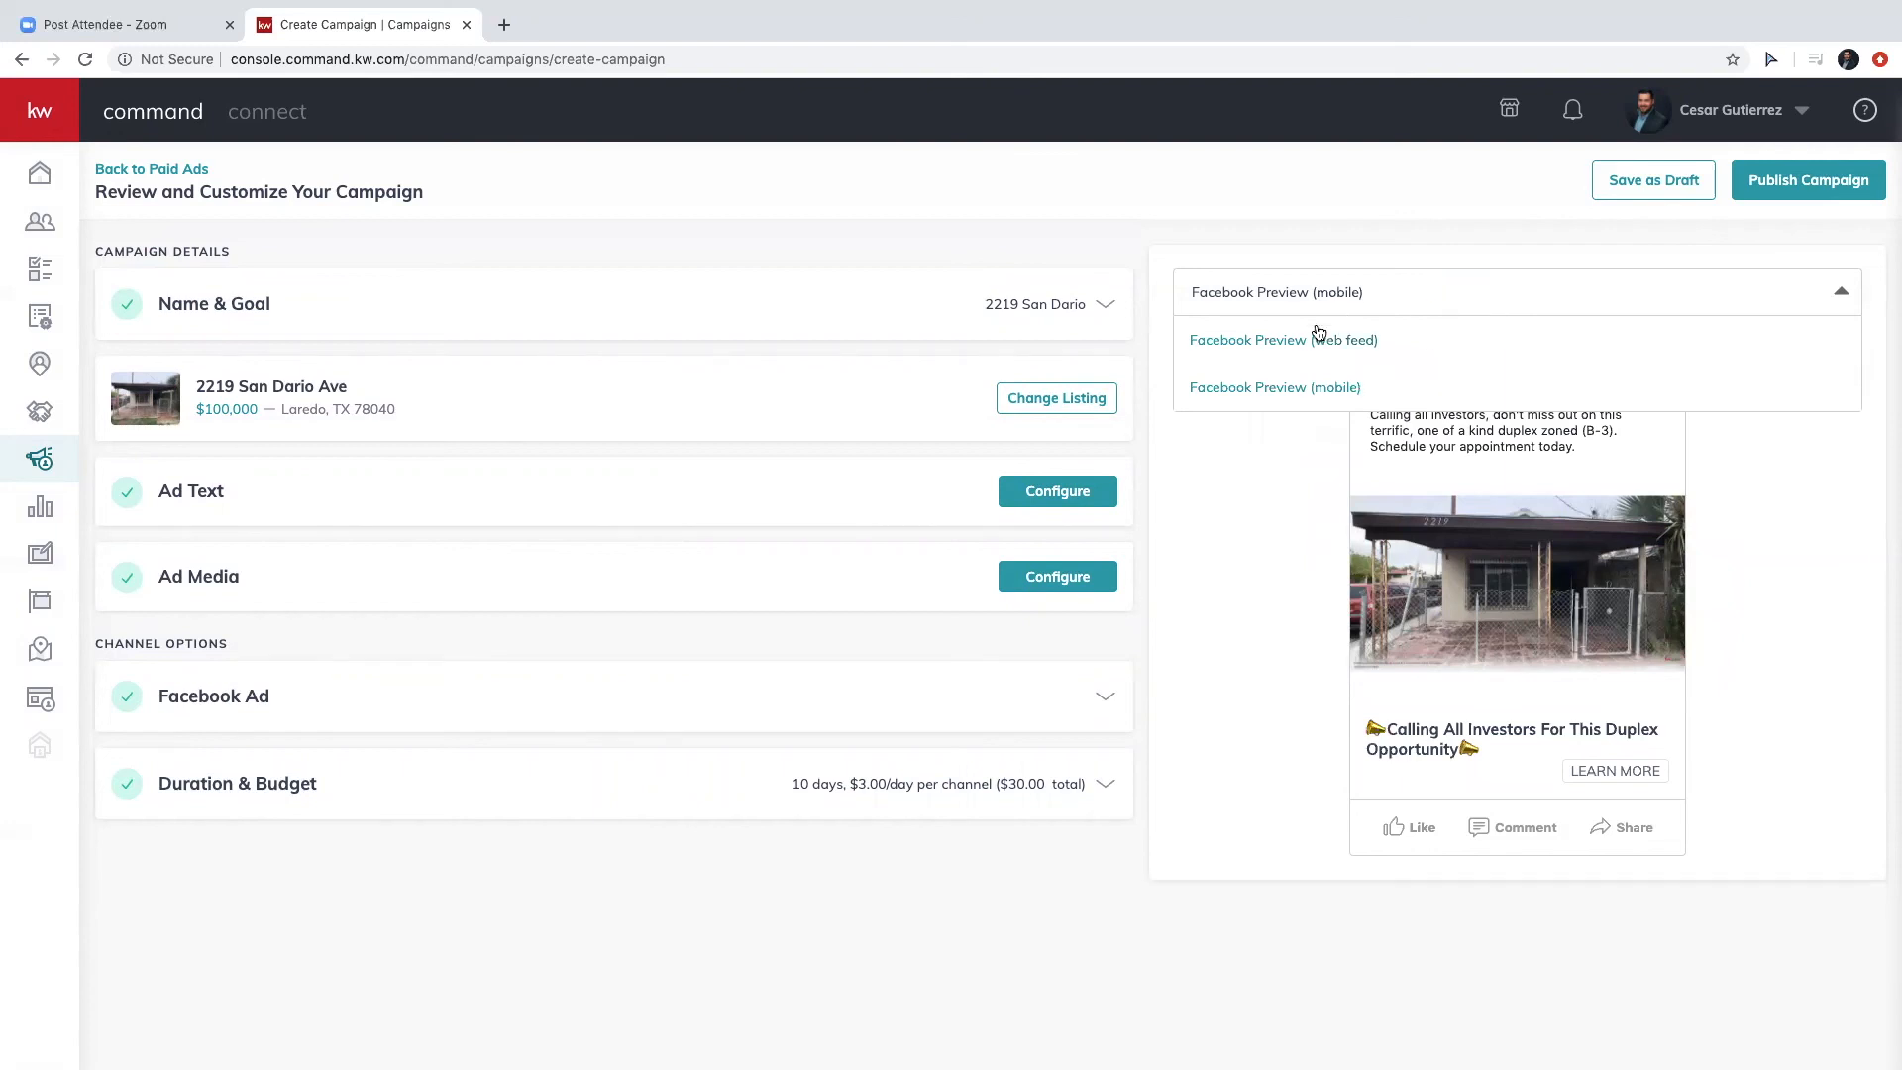
click(1443, 333)
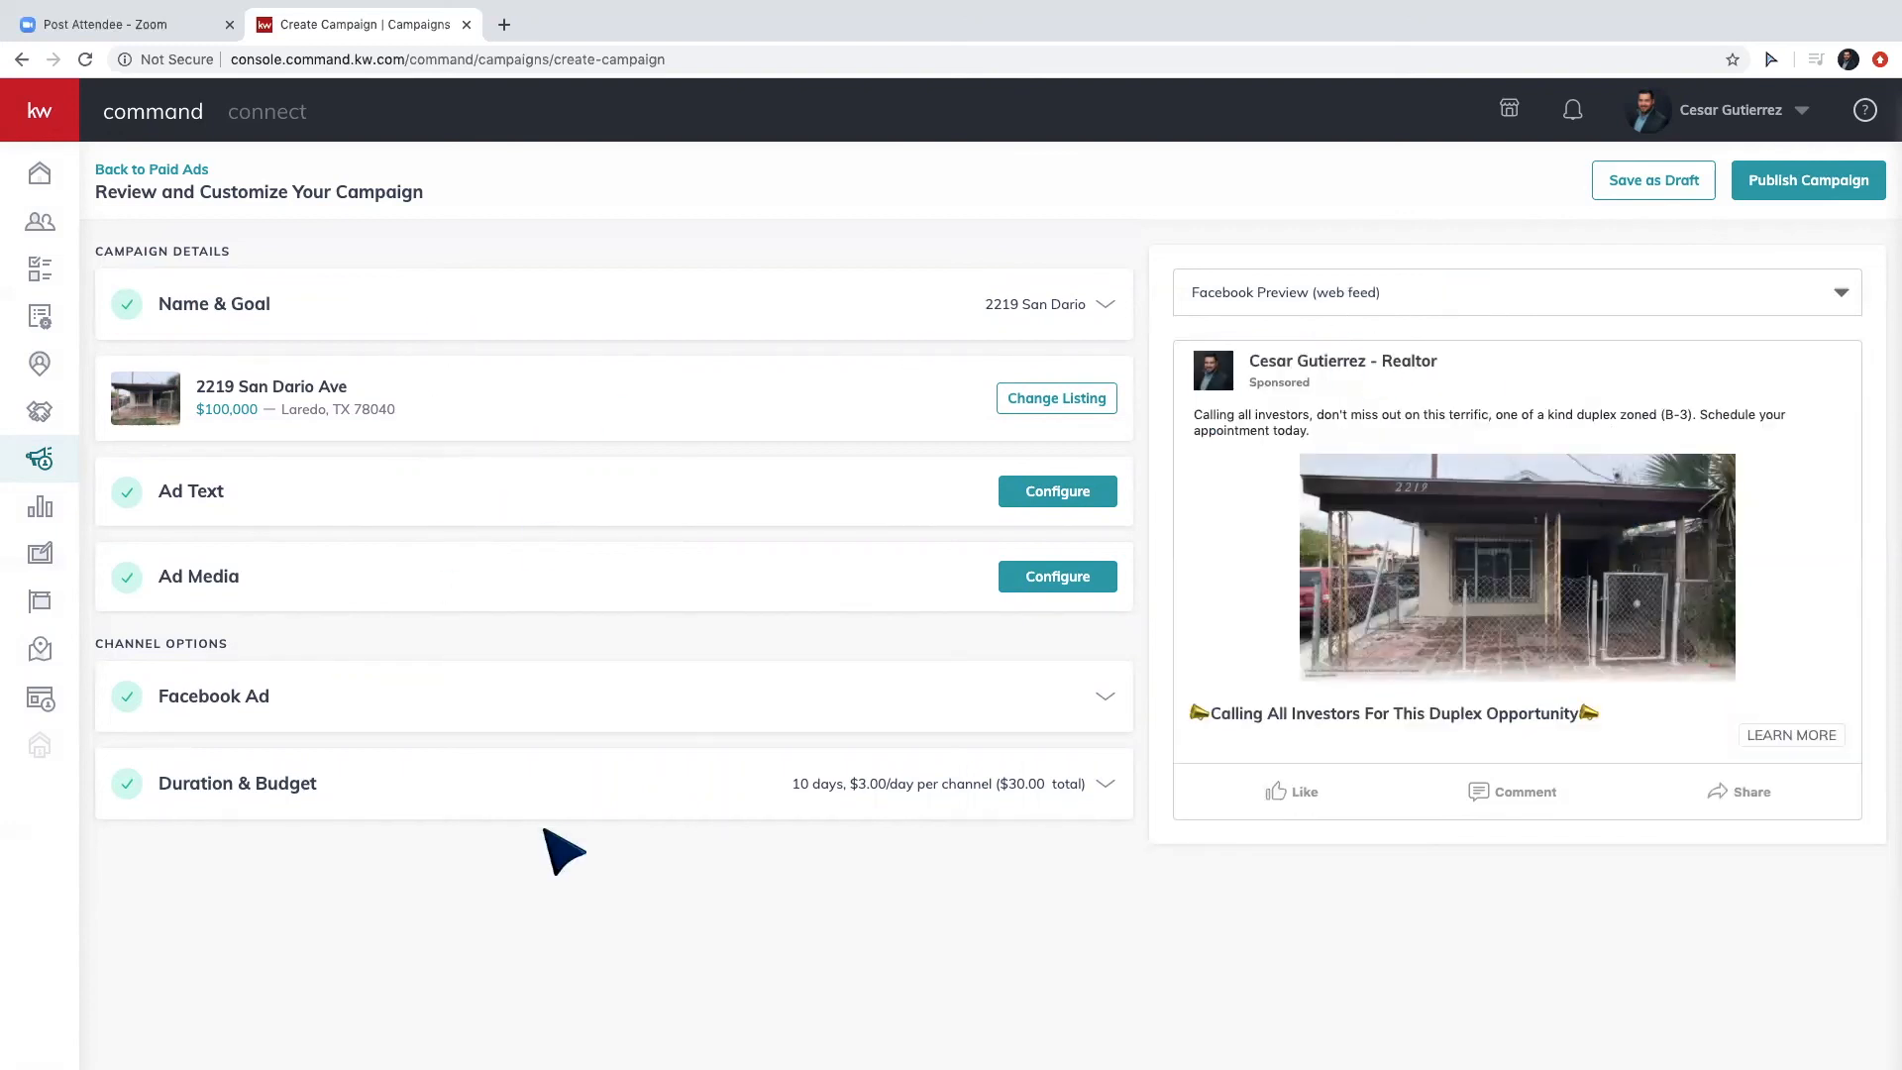
Publish the campaign to reach the Select Payment Profile dialog with the saved card.
click(1790, 195)
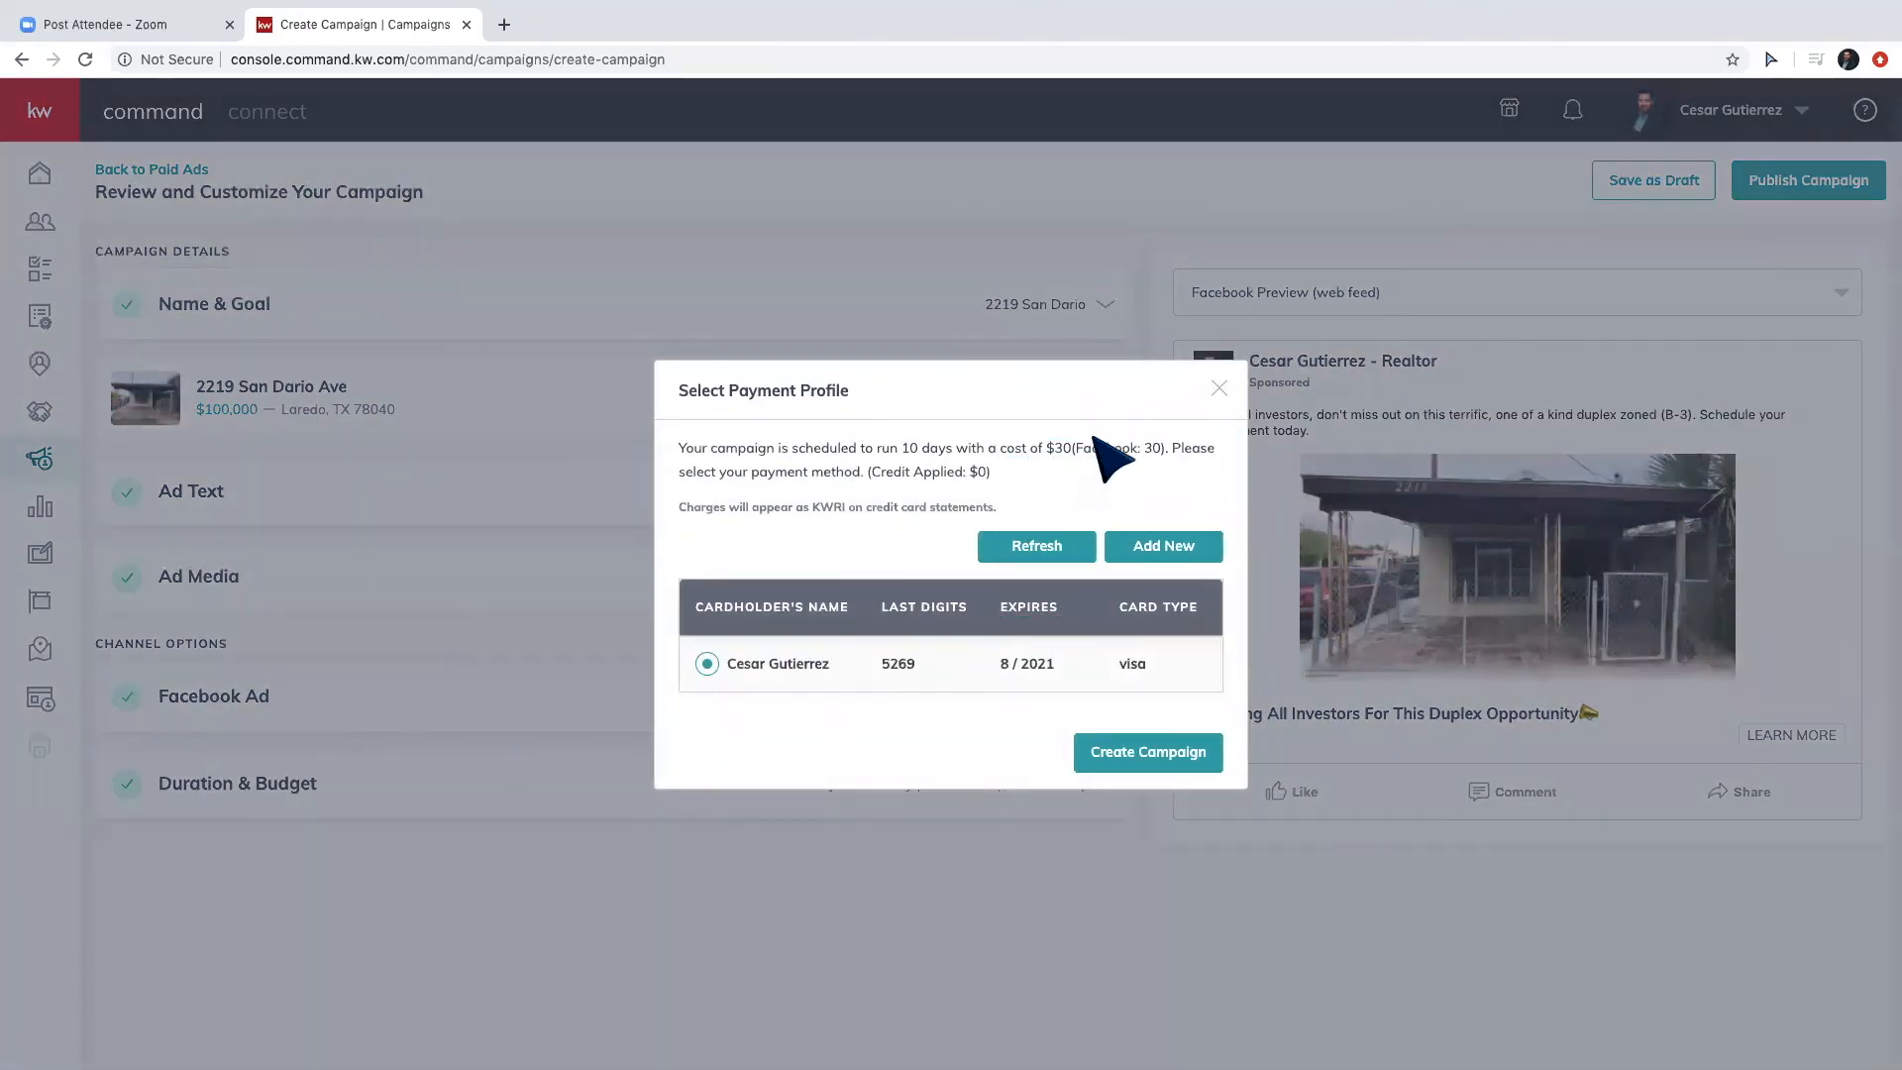